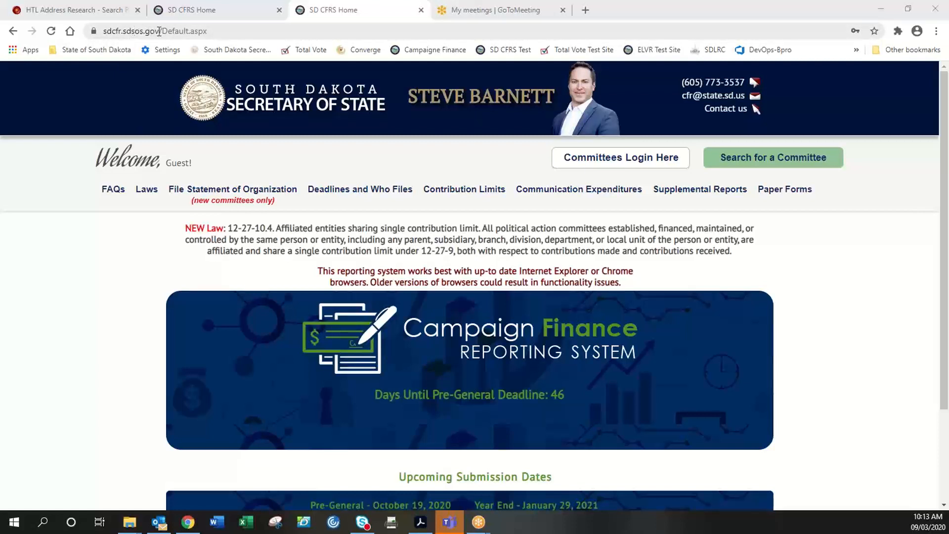
- Zoom the SD CFRS guest home page in Chrome to 110%
drag(159, 31, 101, 33)
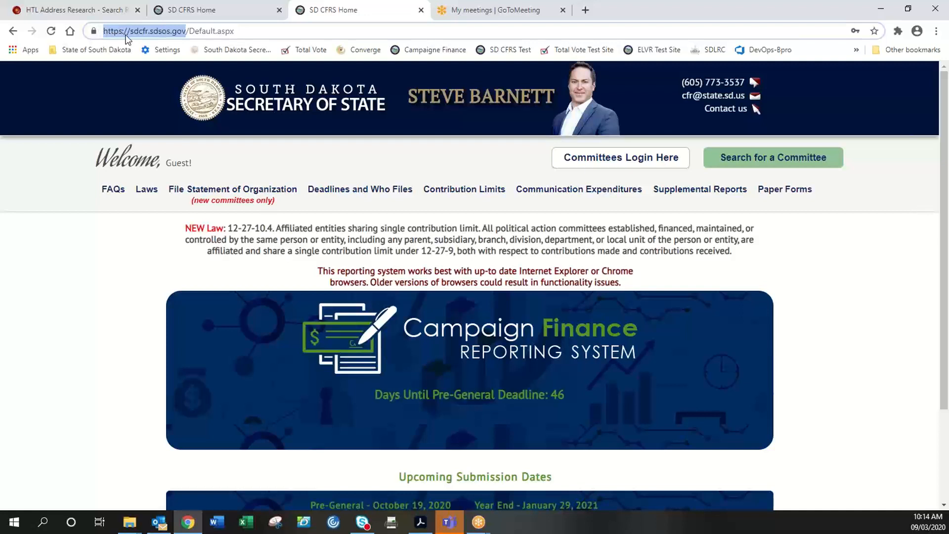
click(717, 254)
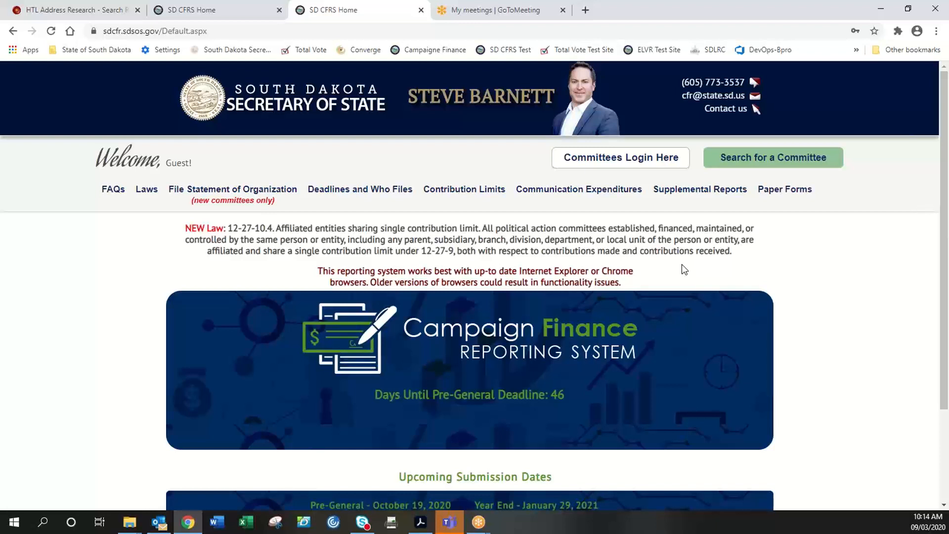
click(936, 32)
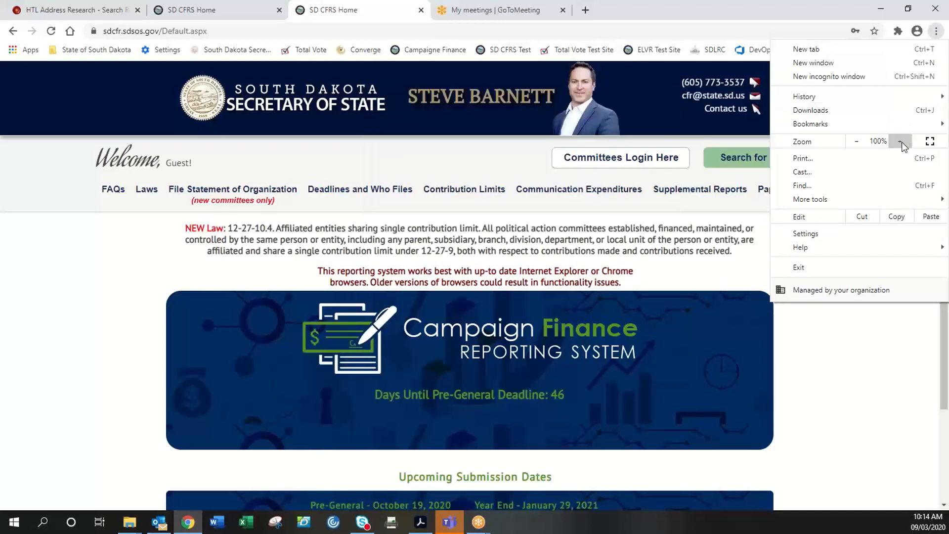
click(900, 142)
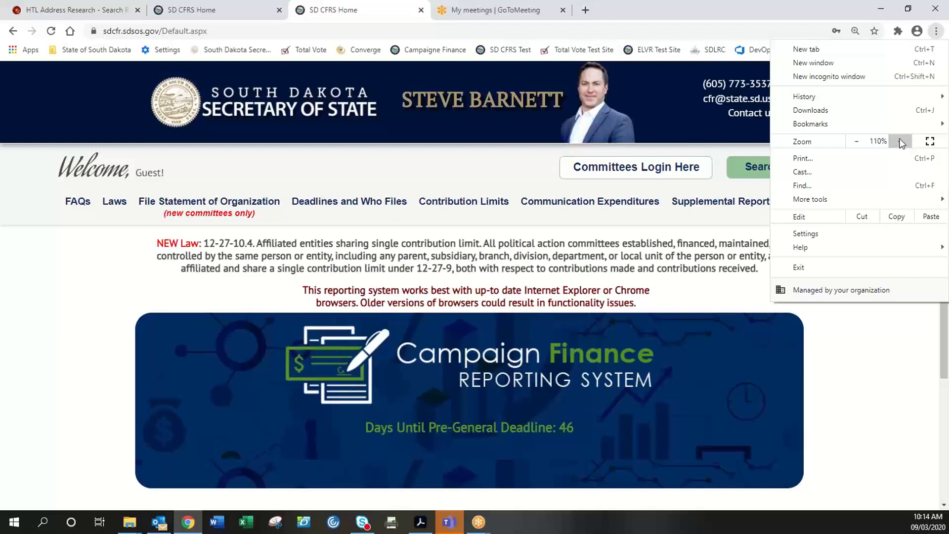
click(874, 337)
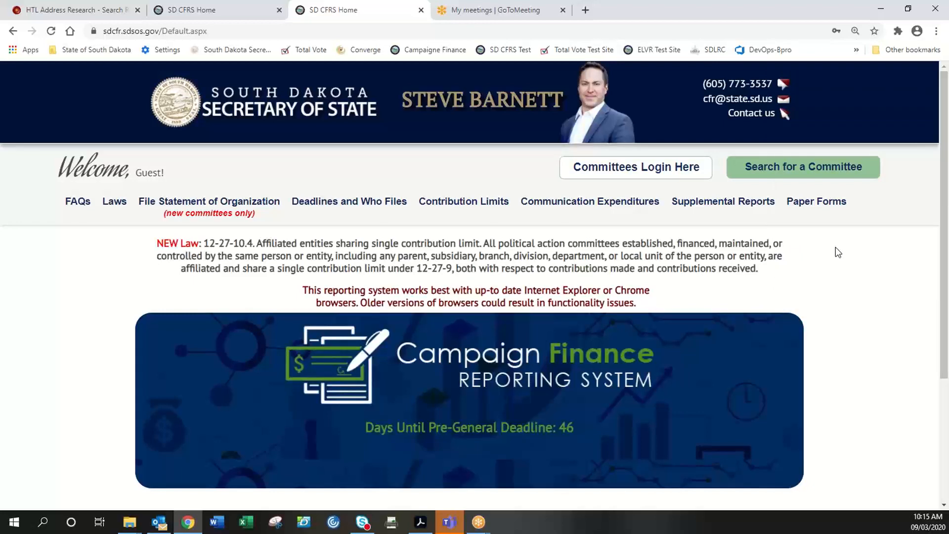
scroll(863, 277, down, 1)
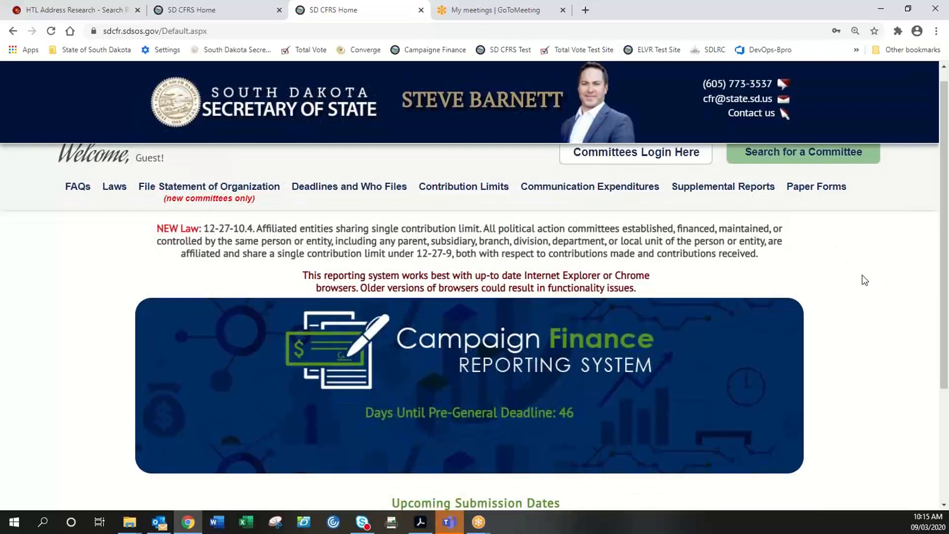
scroll(864, 279, up, 1)
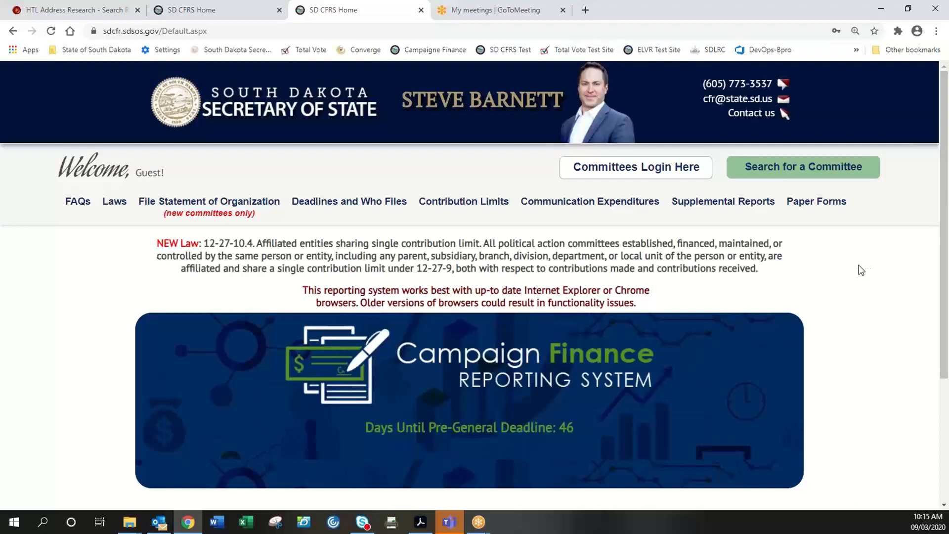
click(642, 168)
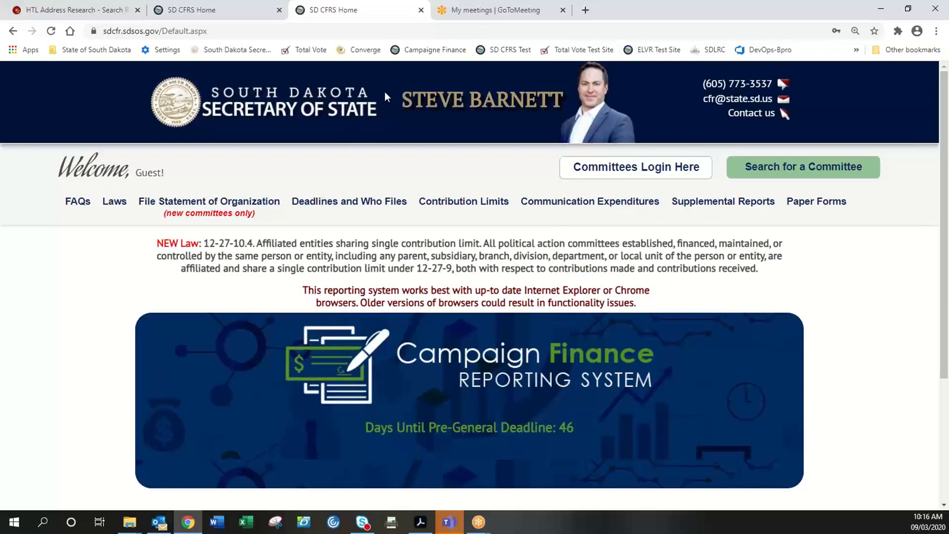
- Switch to the cfr.totalvote.com test site and open the Committees login form
click(216, 17)
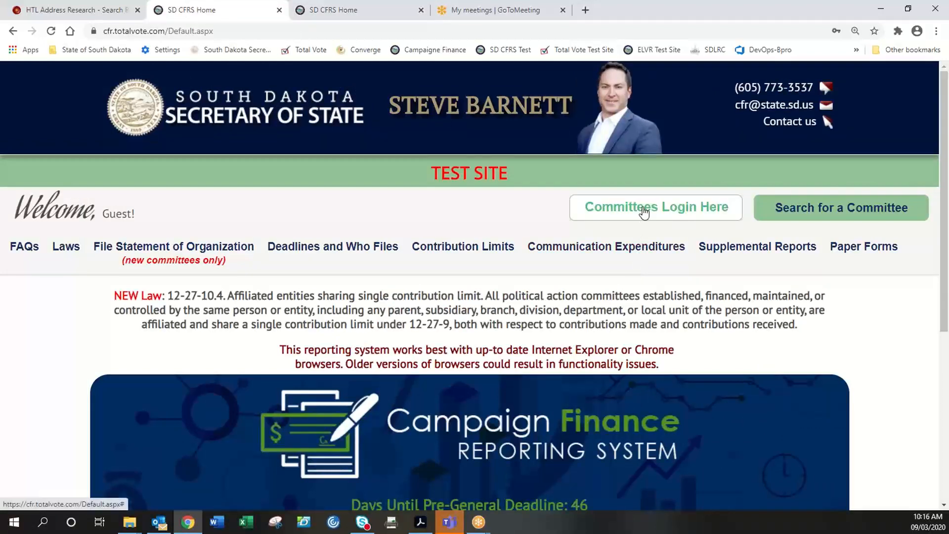
scroll(520, 306, down, 5)
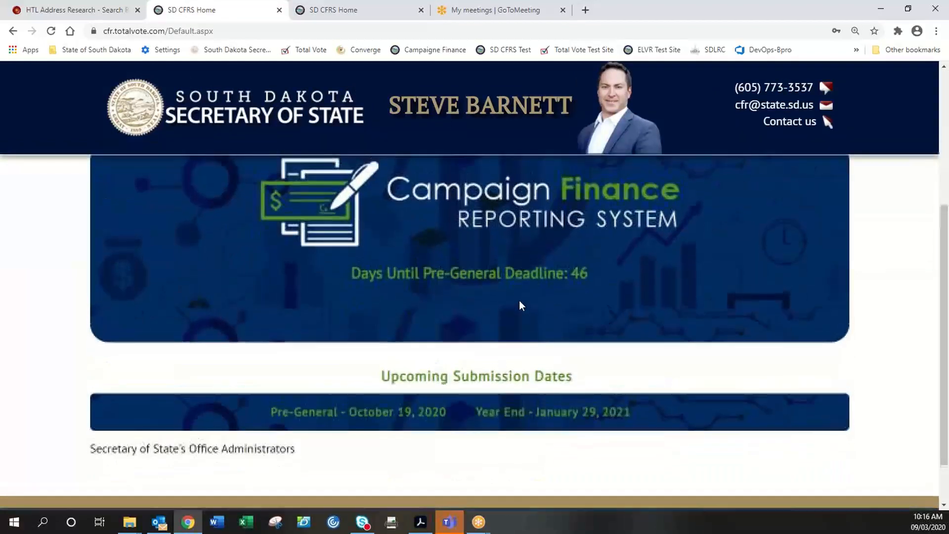
scroll(520, 303, up, 5)
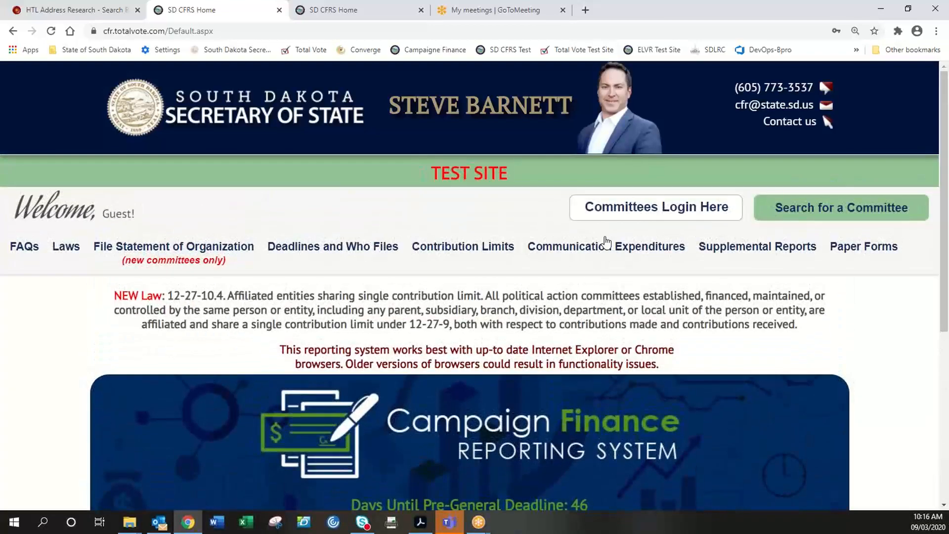
click(668, 210)
- Log in with the test committee's username and password, with Show Password ticked
click(677, 288)
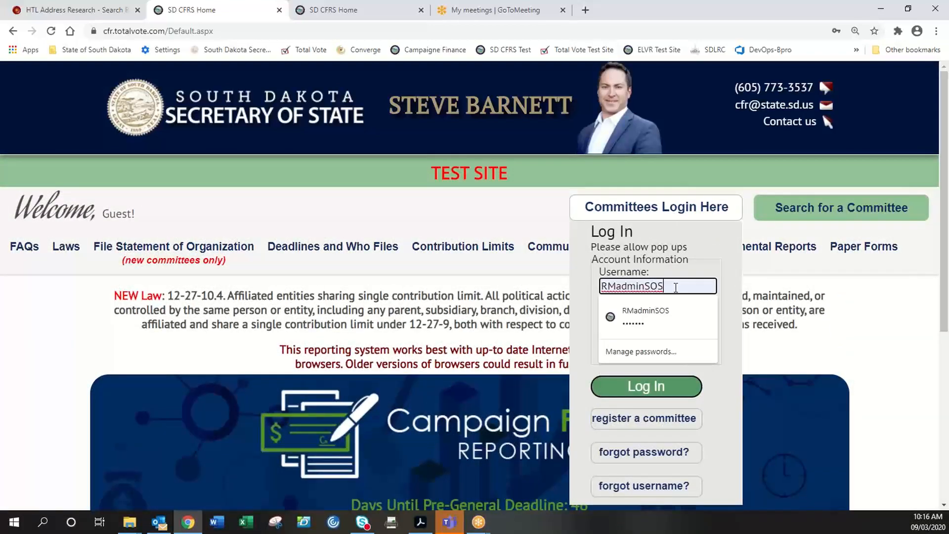
drag(675, 286, 594, 278)
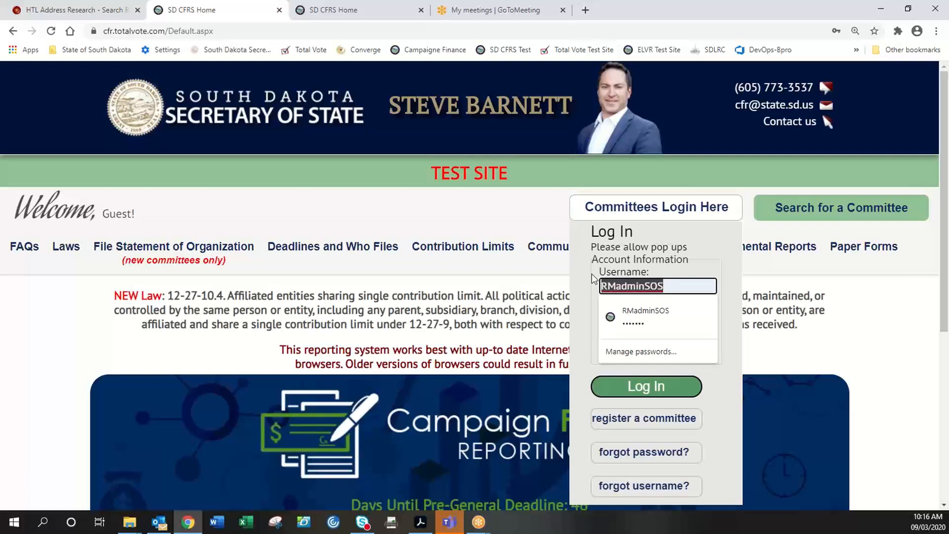
text(testtest)
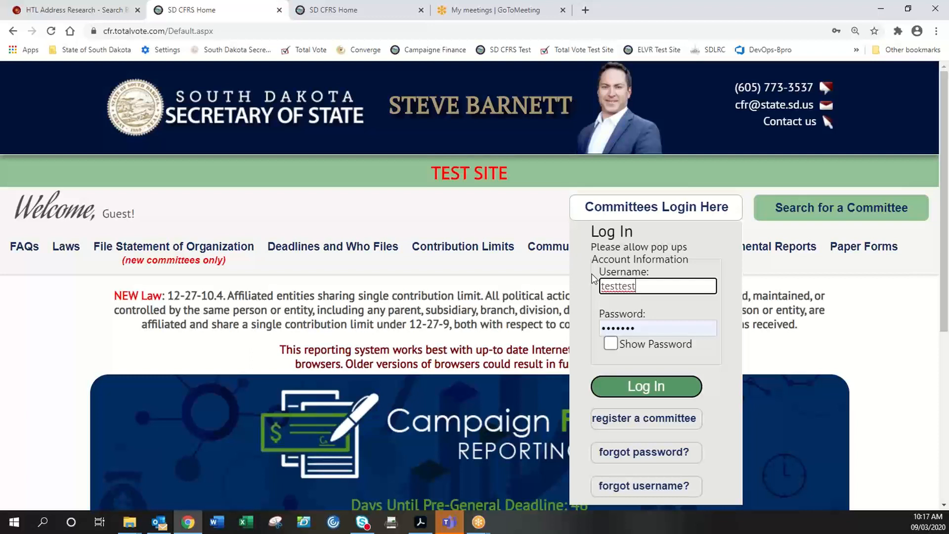
key(Tab)
text(testtest)
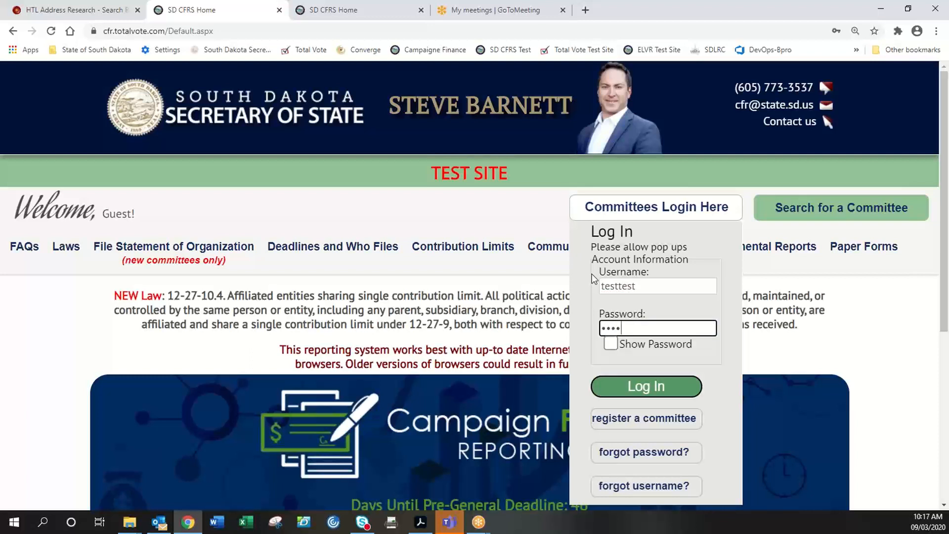
text(1)
click(611, 344)
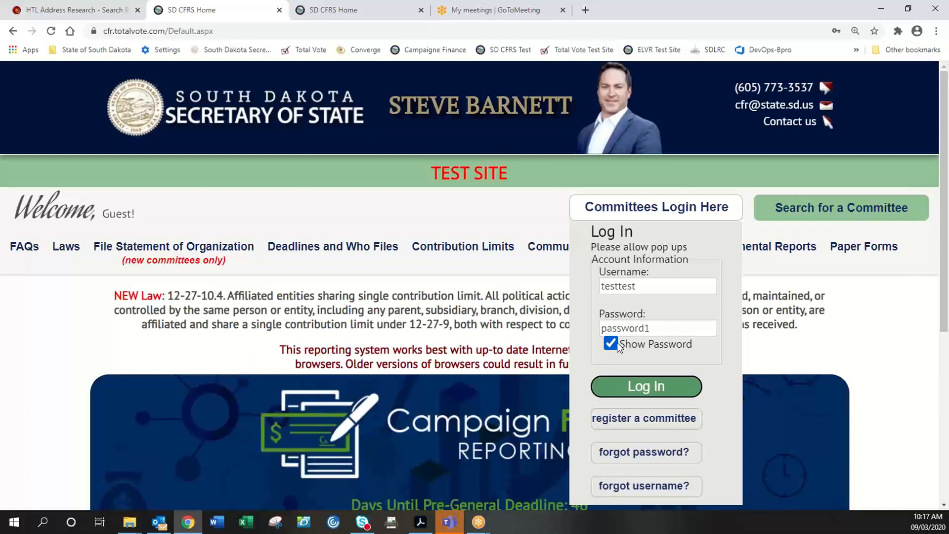
click(645, 388)
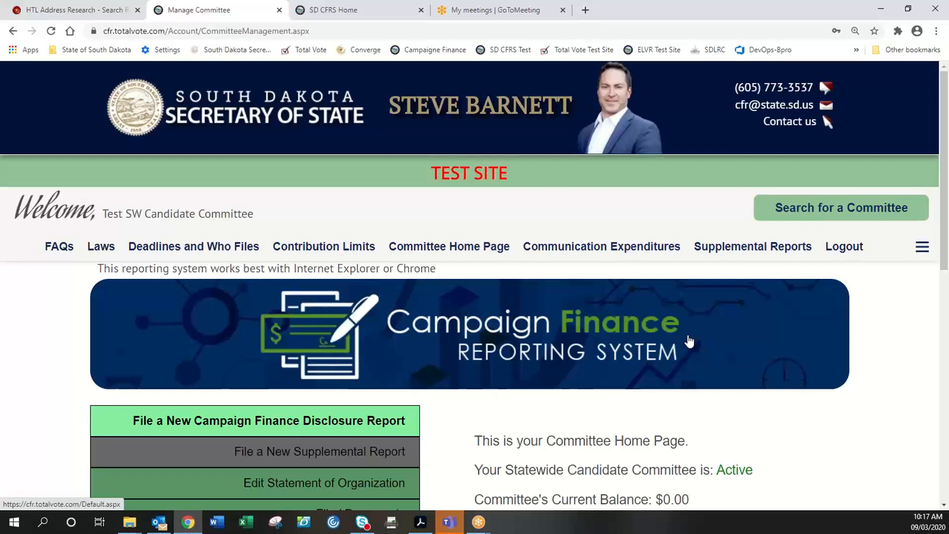
drag(255, 214, 101, 214)
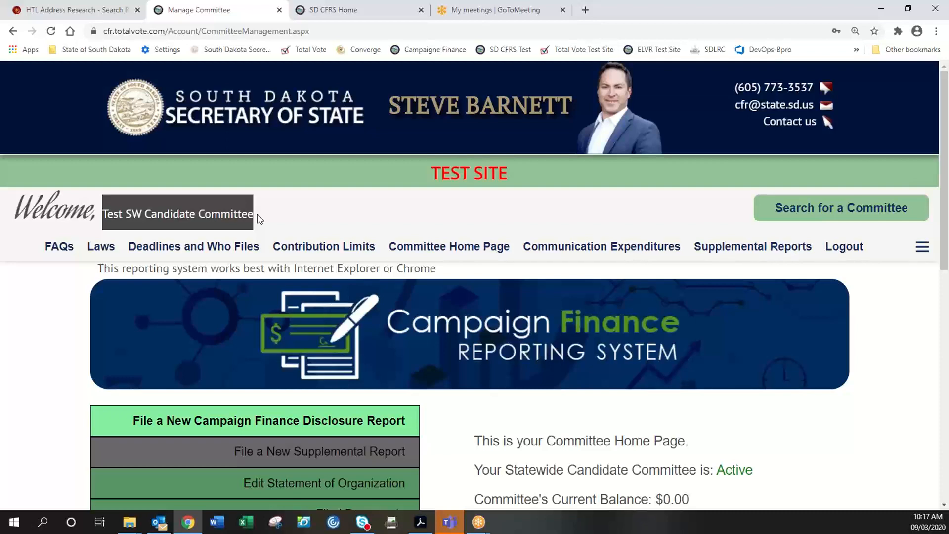
scroll(541, 271, down, 1)
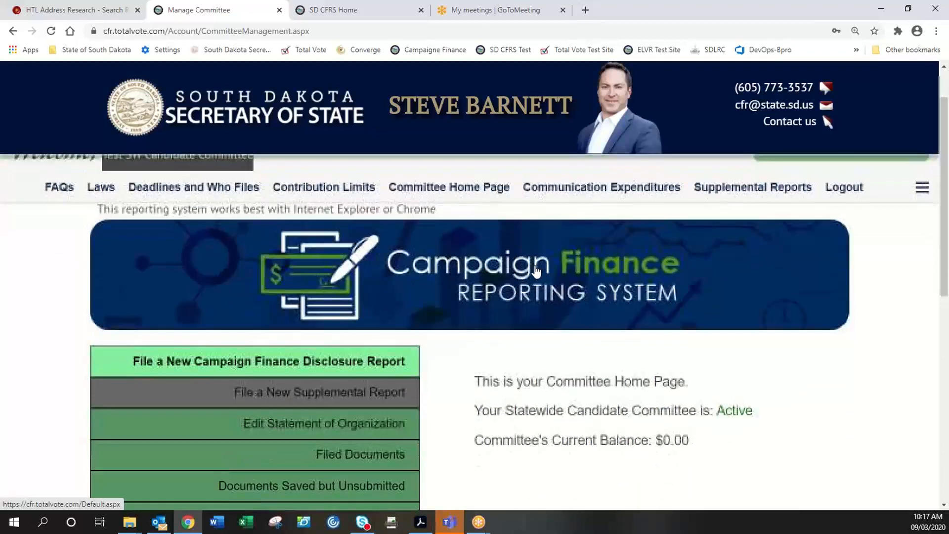
scroll(563, 322, down, 1)
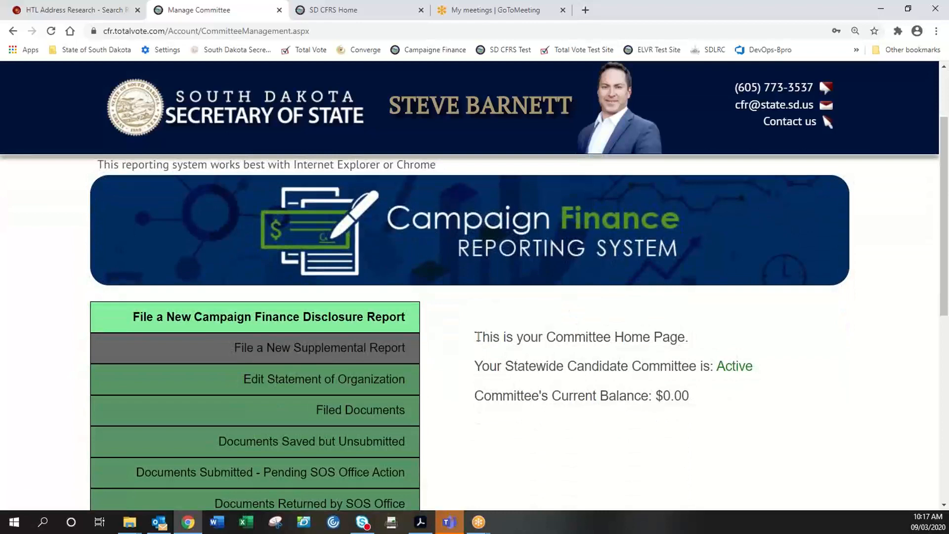
drag(477, 338, 696, 399)
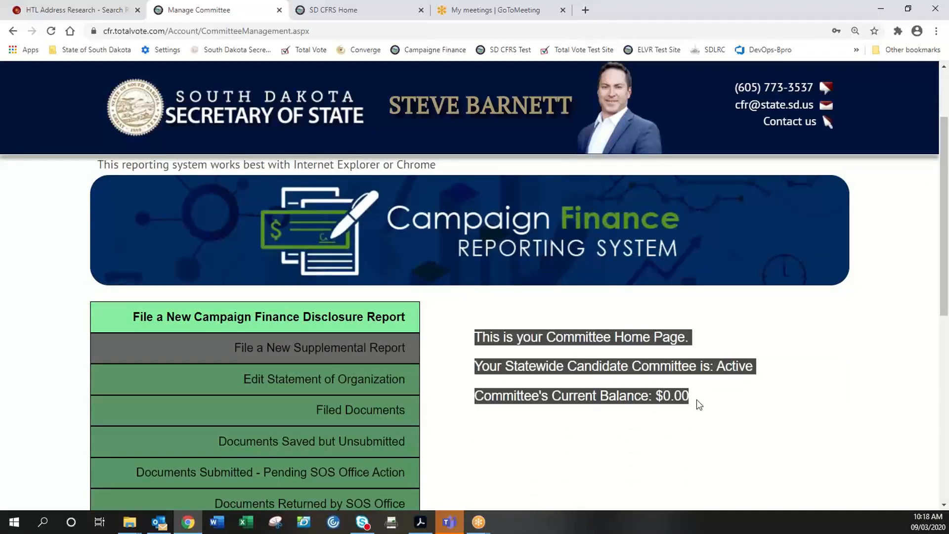
click(696, 399)
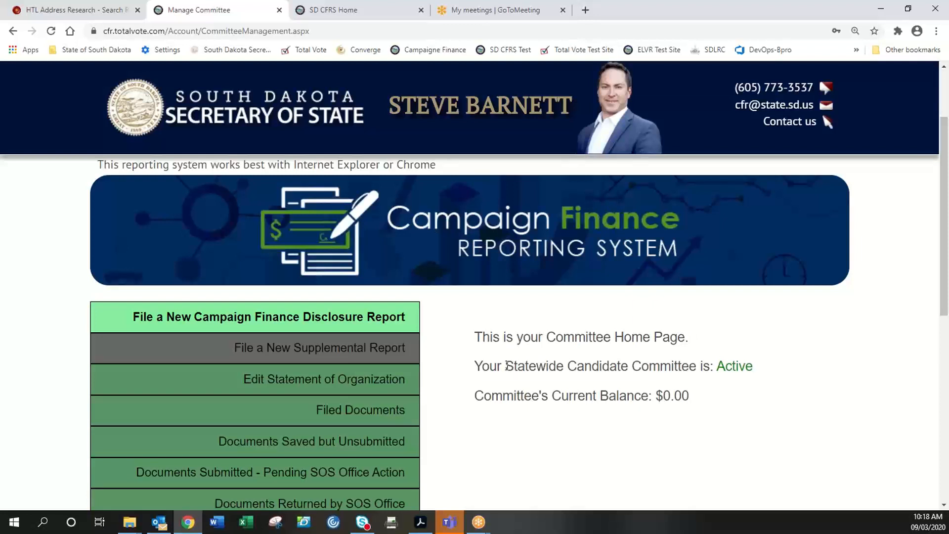
drag(506, 366, 697, 366)
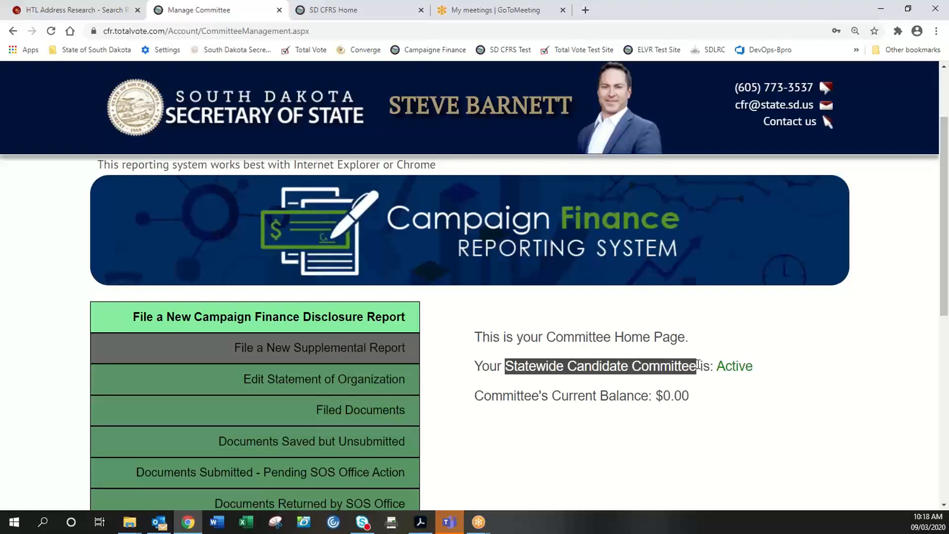
click(595, 402)
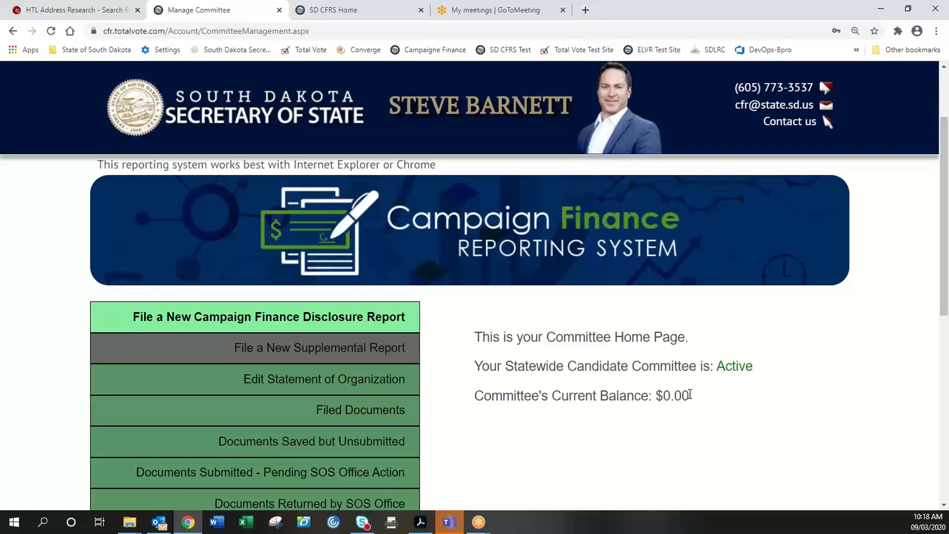
drag(691, 396, 658, 395)
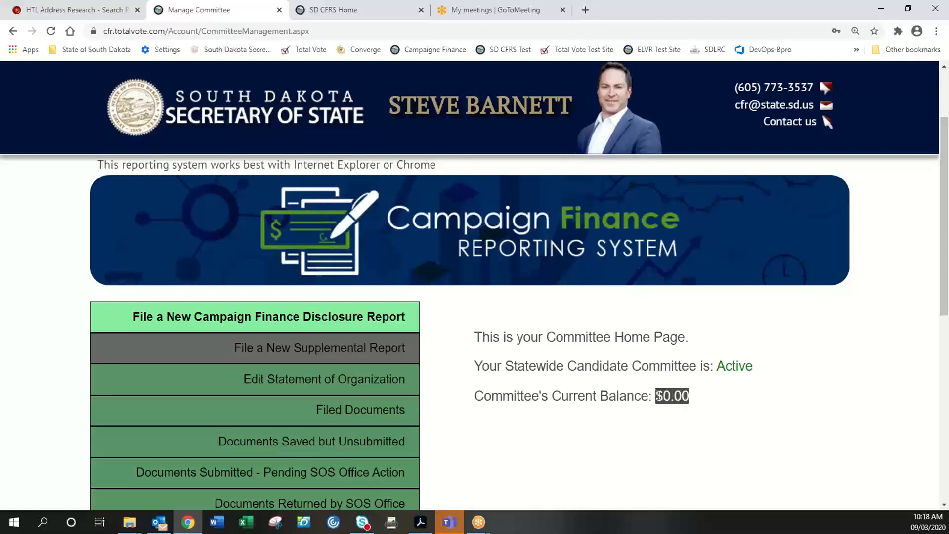
click(659, 396)
drag(688, 394, 660, 396)
click(626, 366)
scroll(560, 353, up, 2)
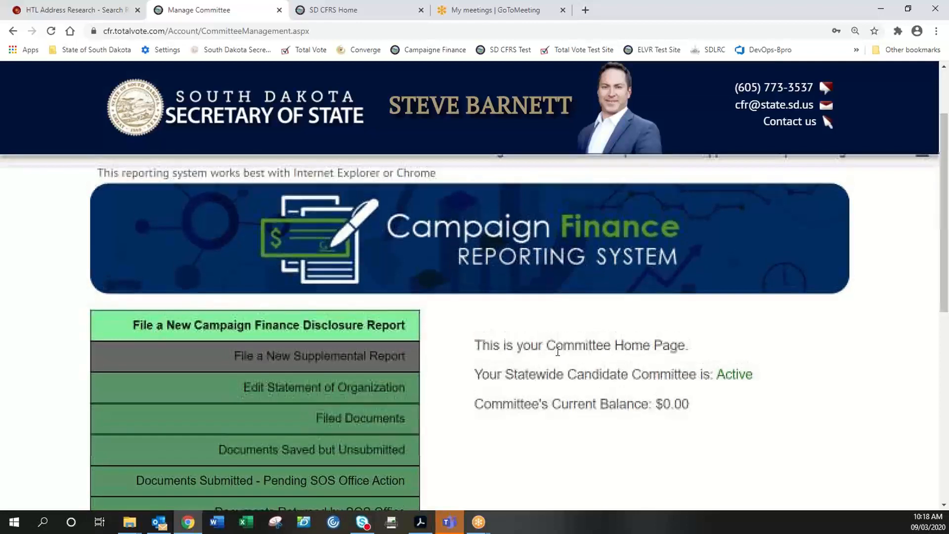
scroll(560, 353, down, 1)
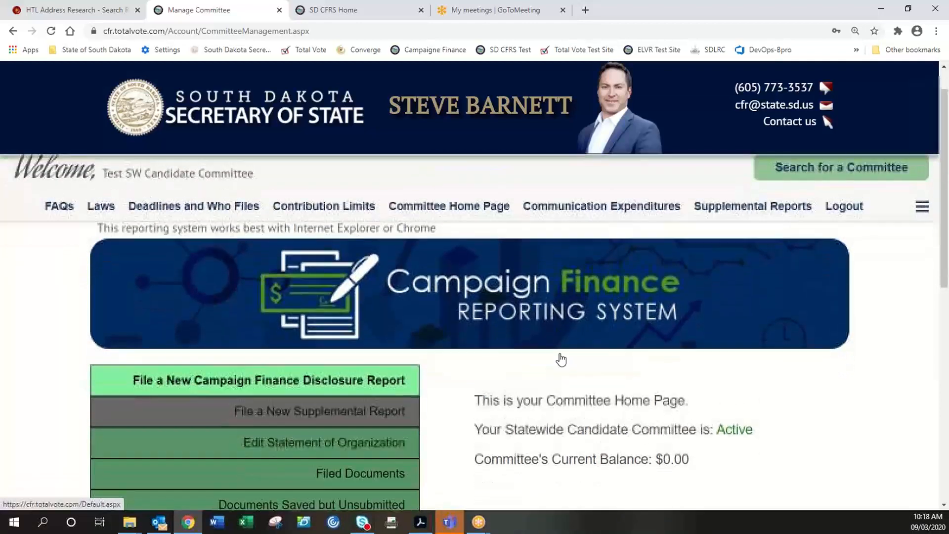
scroll(560, 353, up, 1)
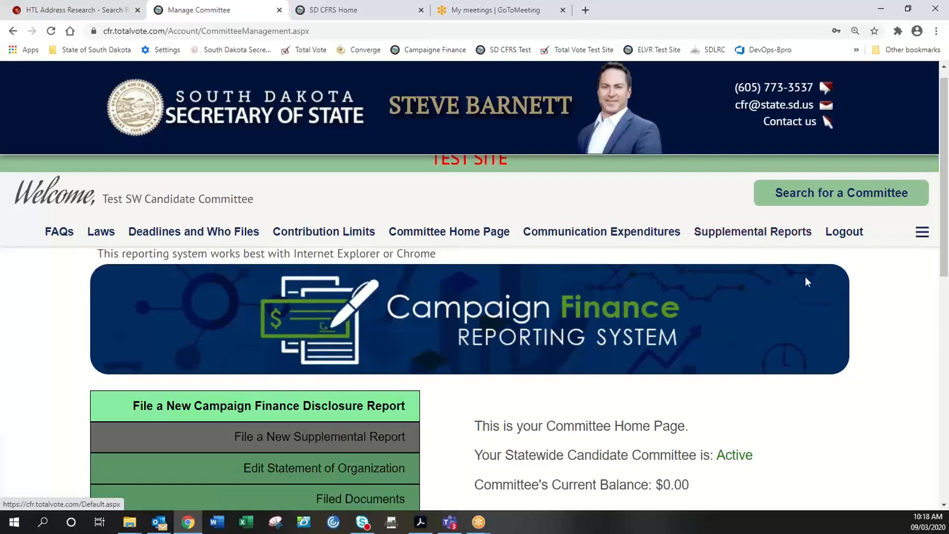
scroll(509, 231, up, 1)
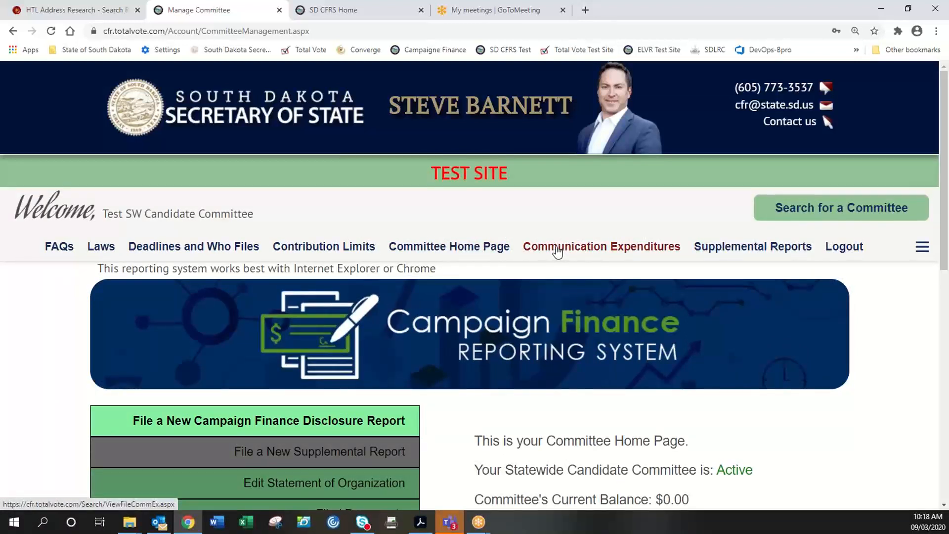
scroll(472, 294, down, 1)
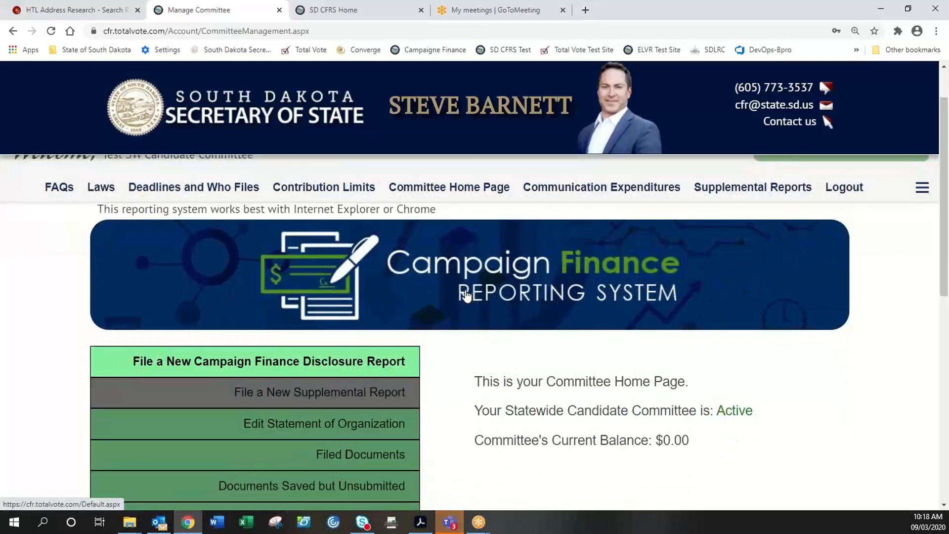
scroll(465, 295, down, 2)
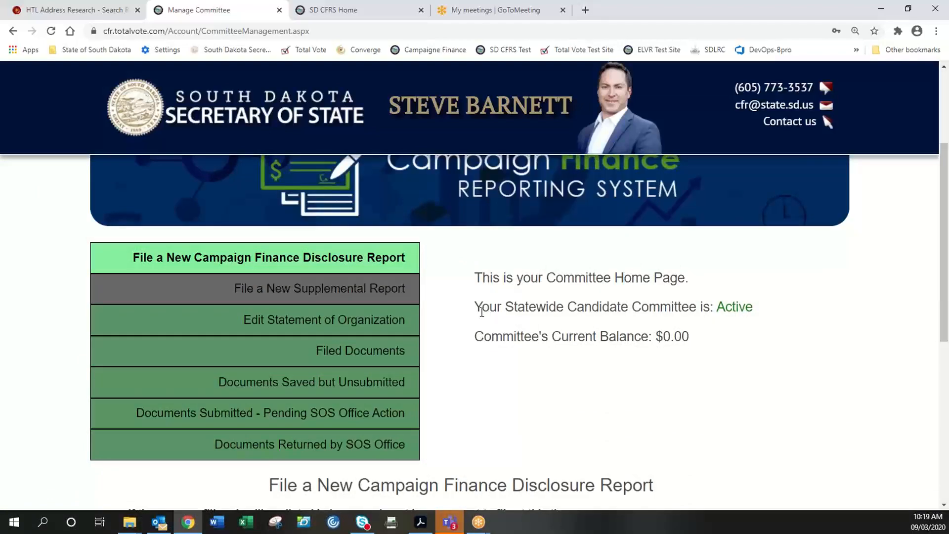
scroll(502, 332, up, 1)
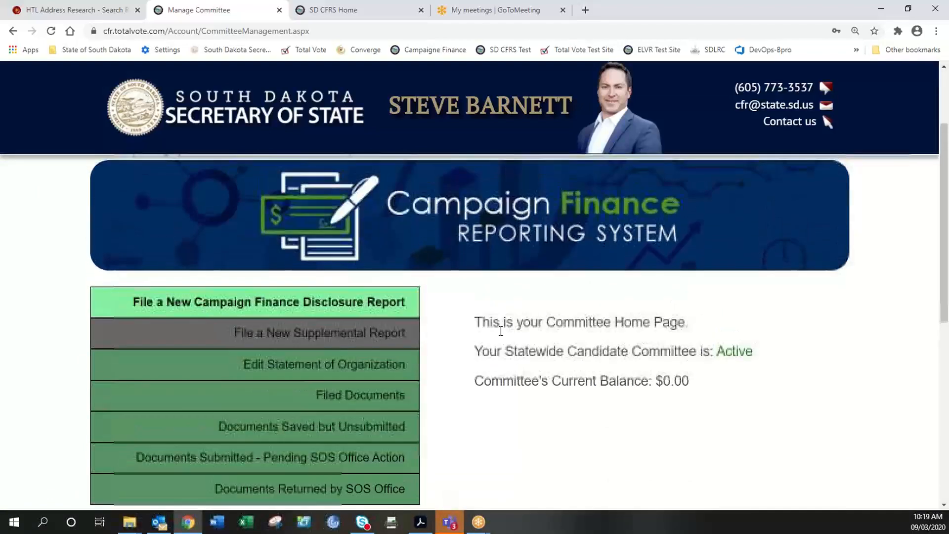
scroll(501, 331, down, 3)
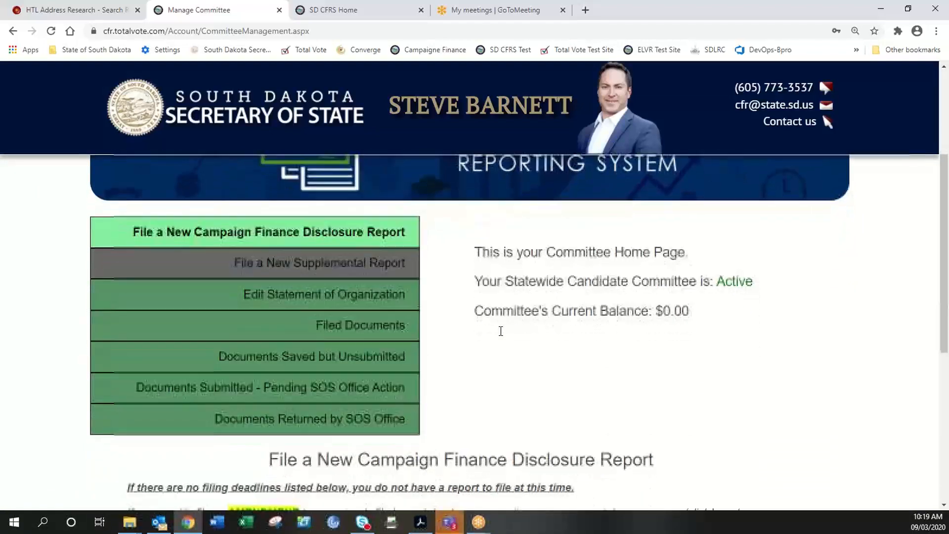
scroll(501, 331, down, 4)
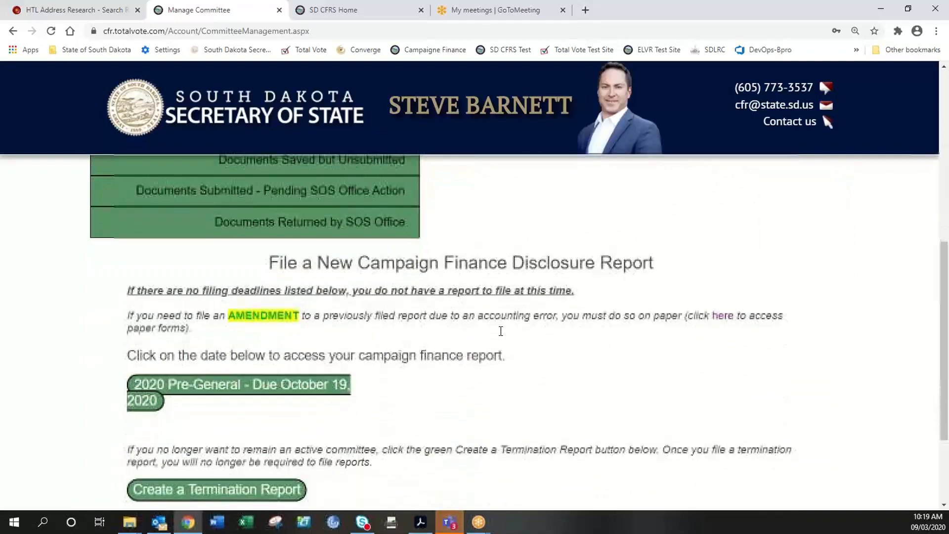
scroll(502, 336, down, 2)
scroll(502, 336, up, 3)
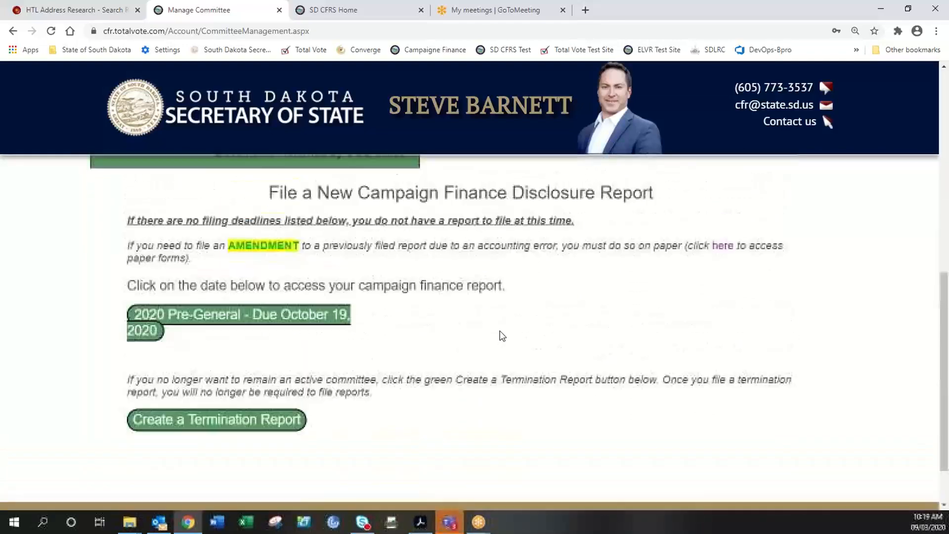
scroll(500, 332, up, 5)
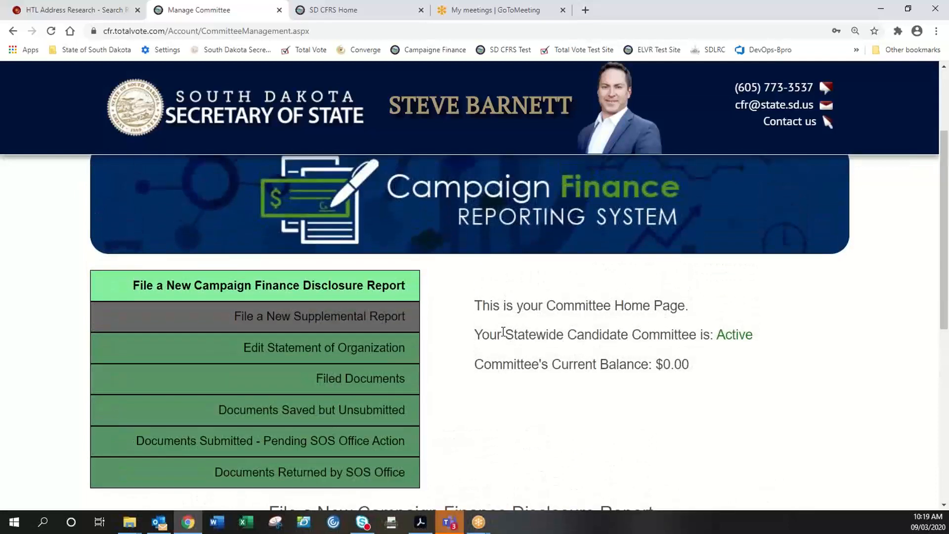
scroll(503, 332, down, 1)
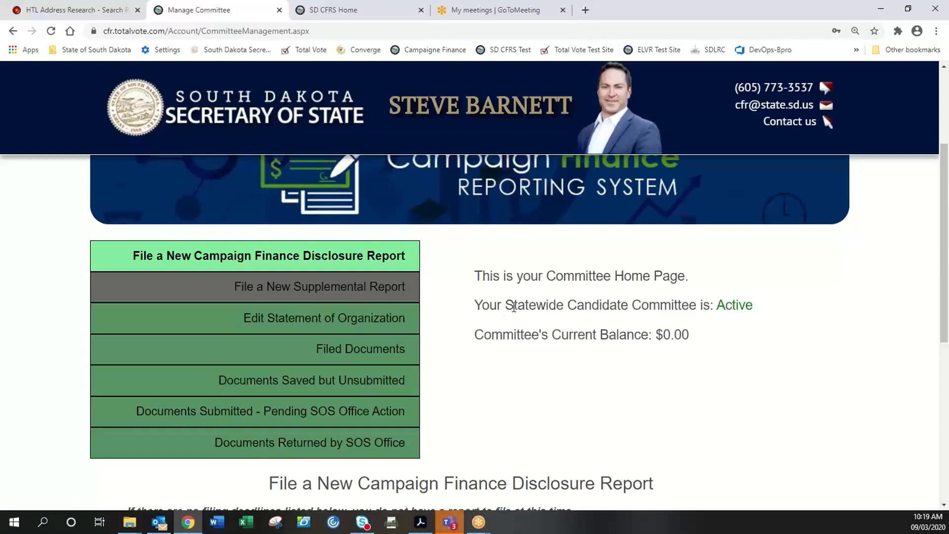
- Preview the Edit Statement of Organization section, then switch to Filed Documents
click(393, 321)
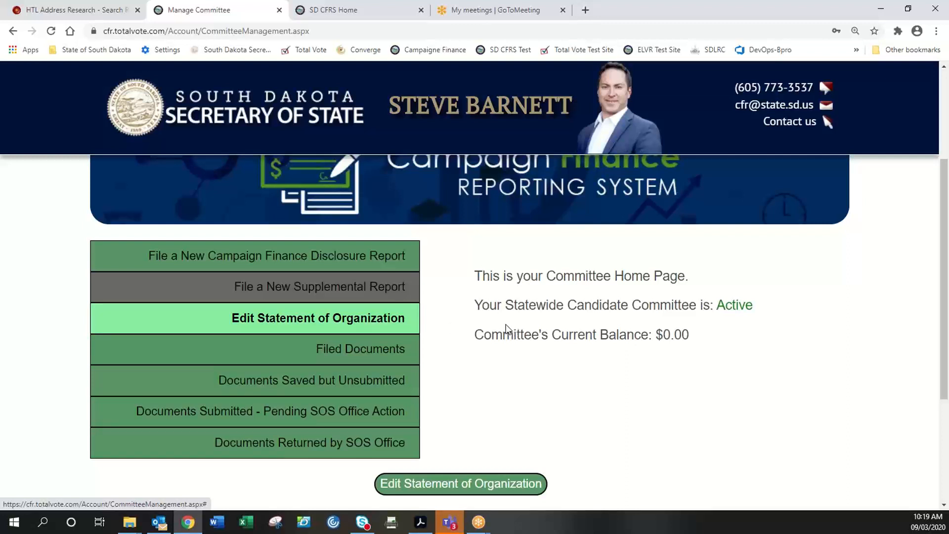
scroll(507, 329, down, 1)
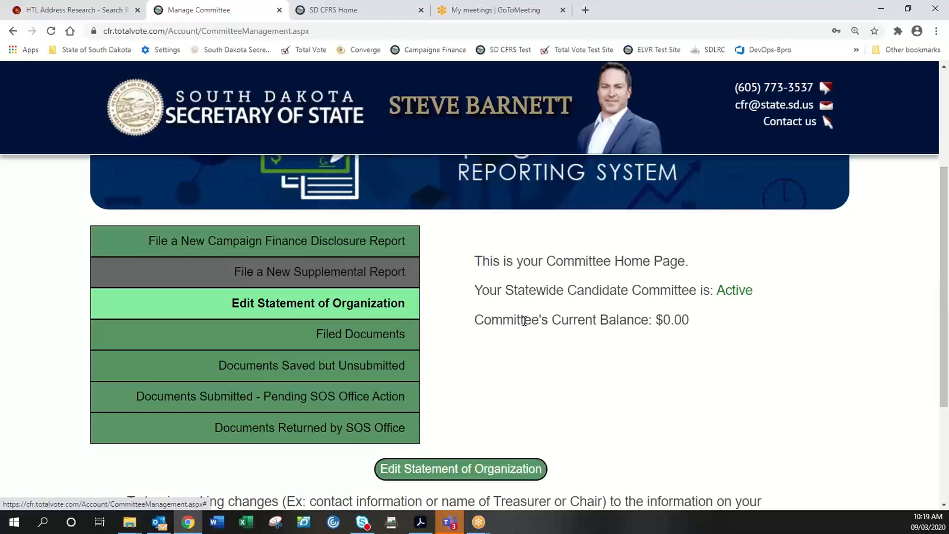
scroll(524, 322, down, 2)
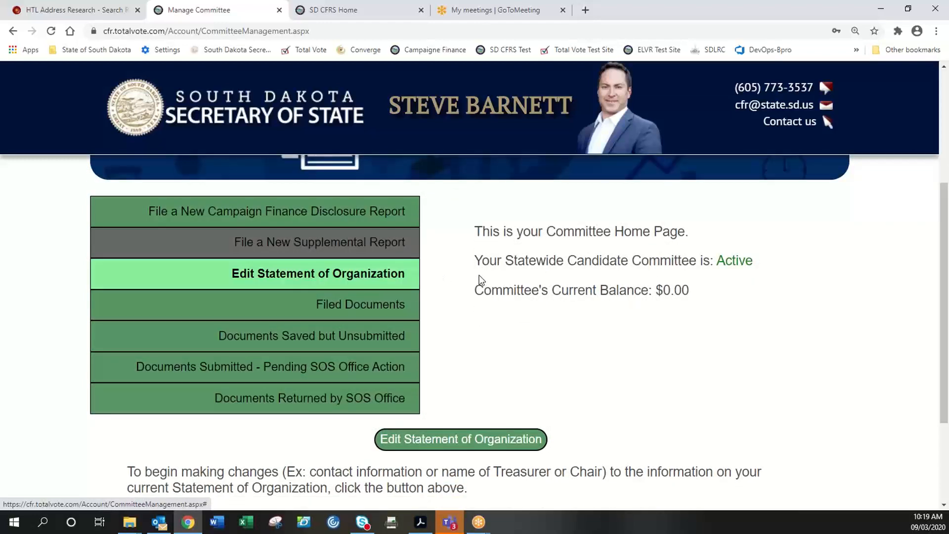
click(394, 275)
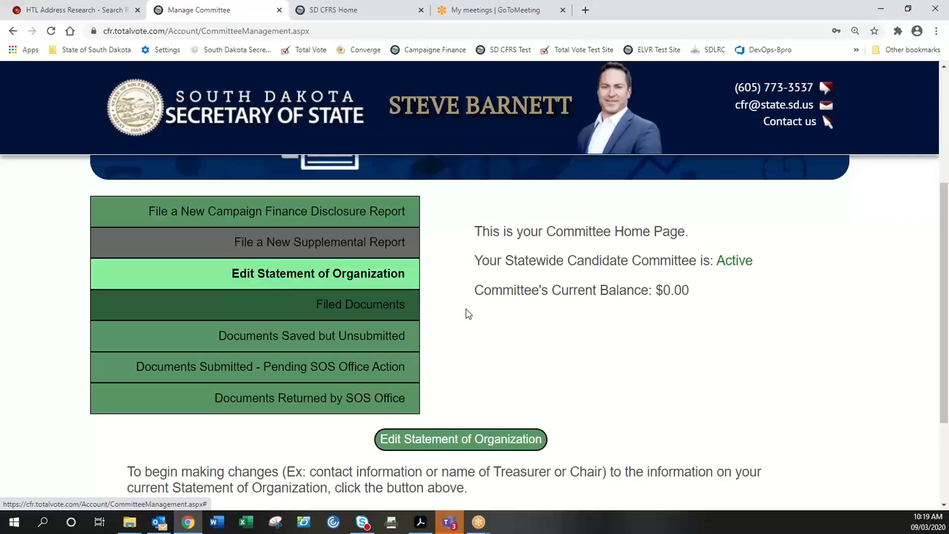
scroll(582, 371, down, 3)
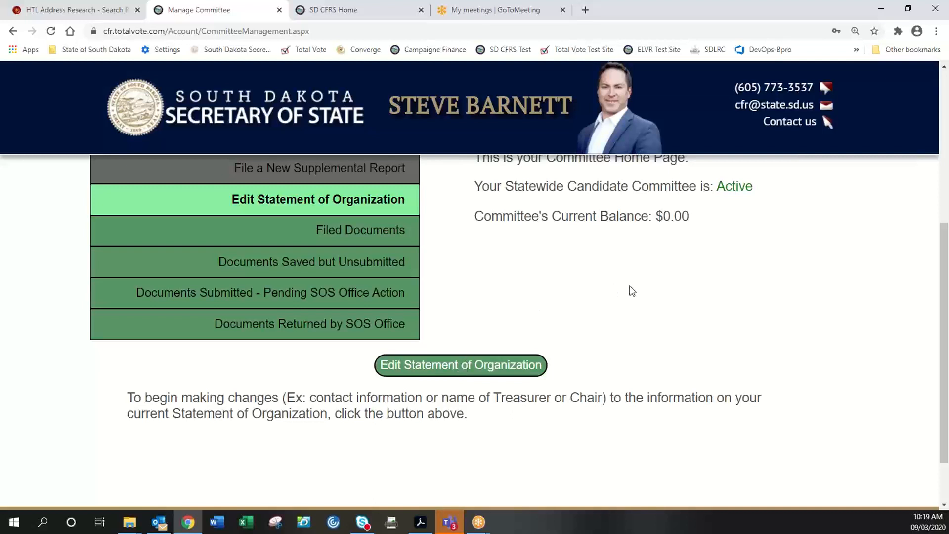
click(379, 232)
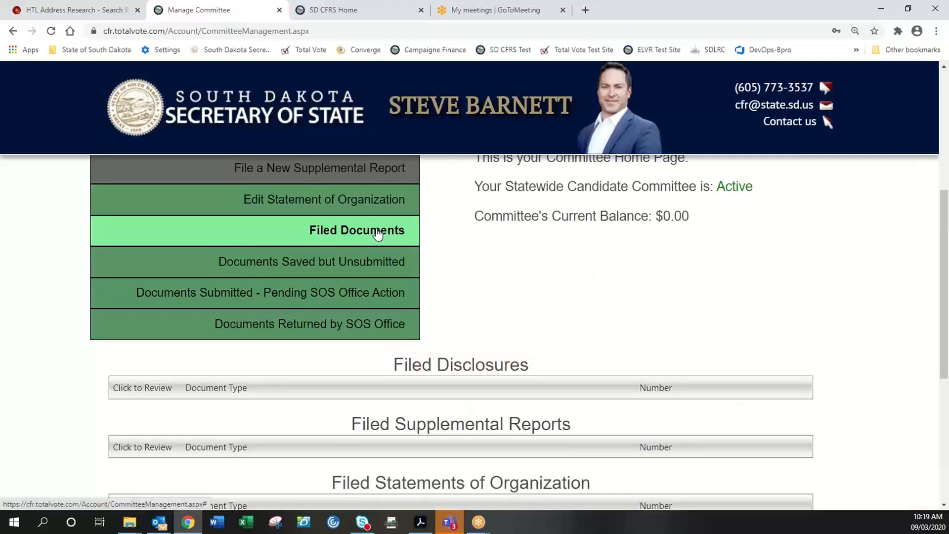
scroll(609, 262, down, 1)
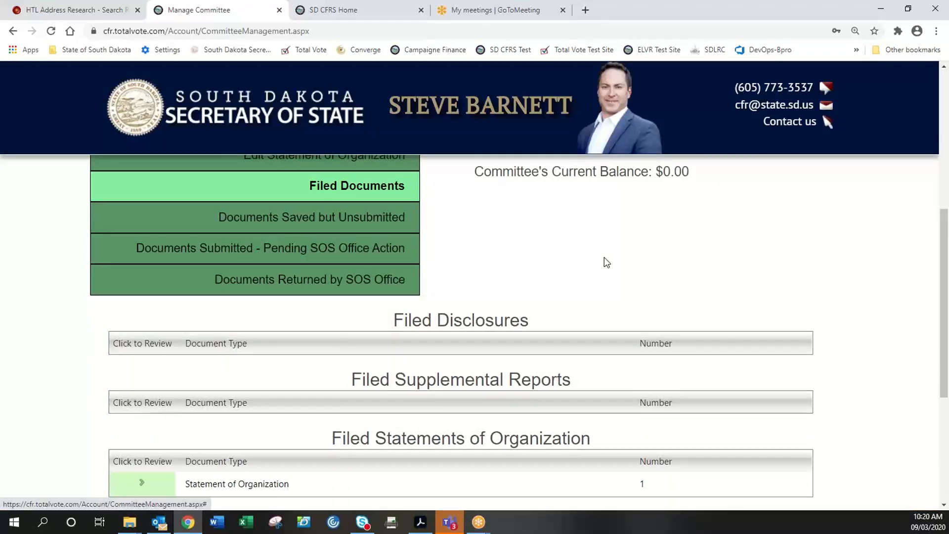
- Expand the filed Statement of Organization row to show its Sep 3 2020 submission details
scroll(607, 262, up, 1)
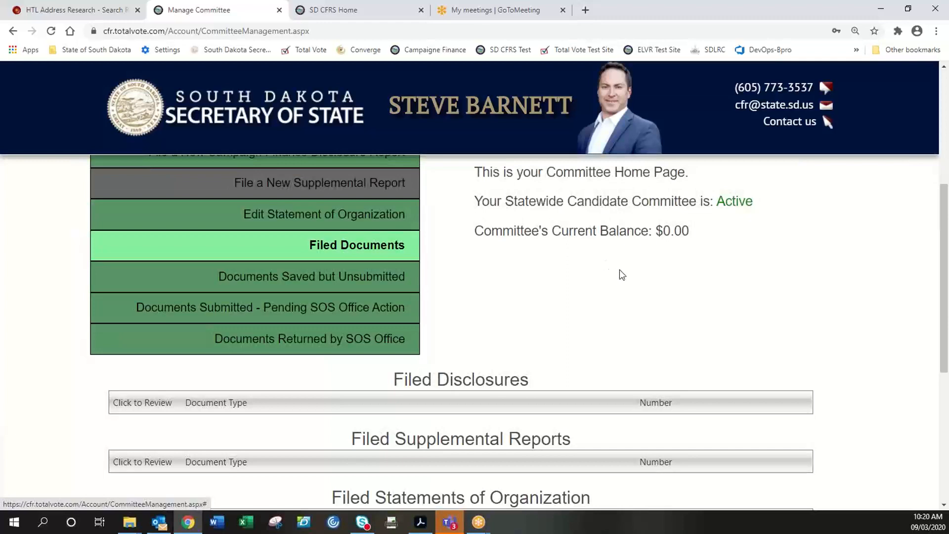
scroll(628, 317, down, 2)
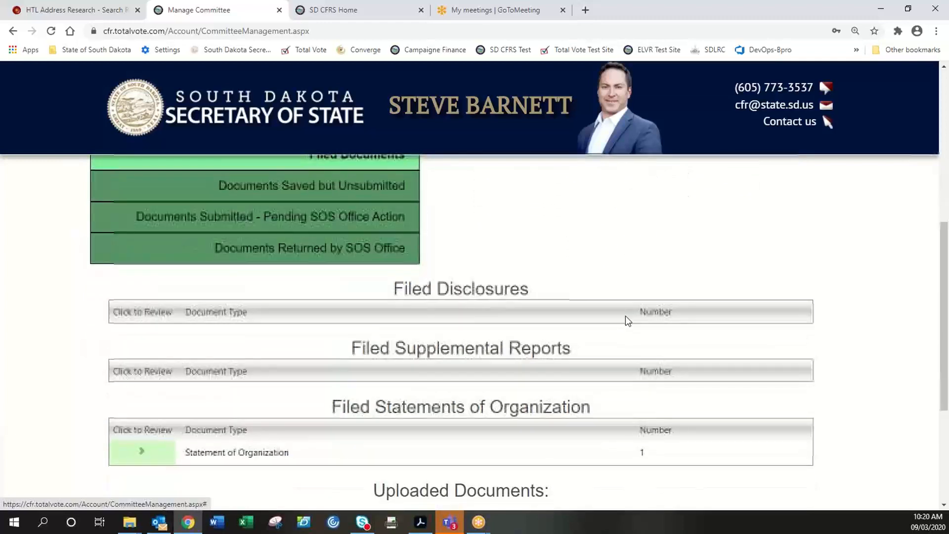
scroll(625, 316, down, 1)
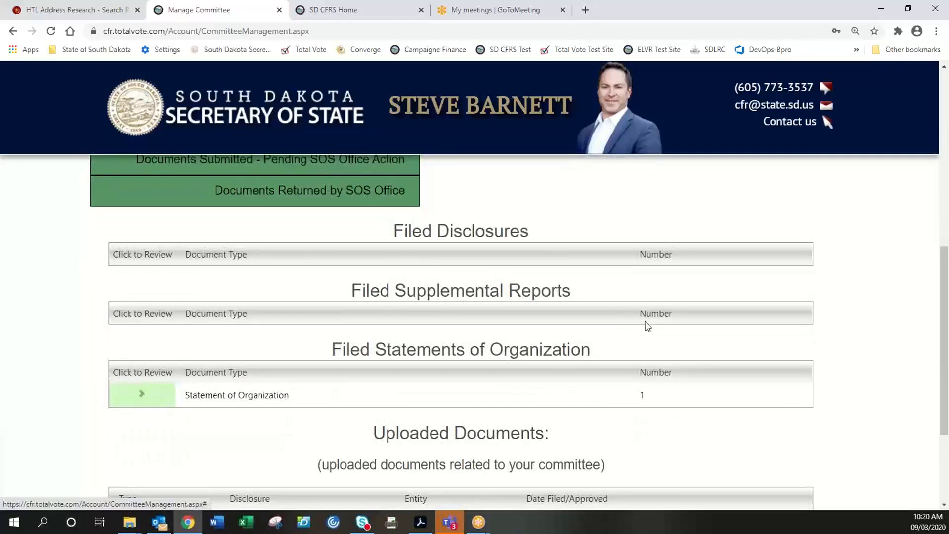
scroll(651, 325, down, 1)
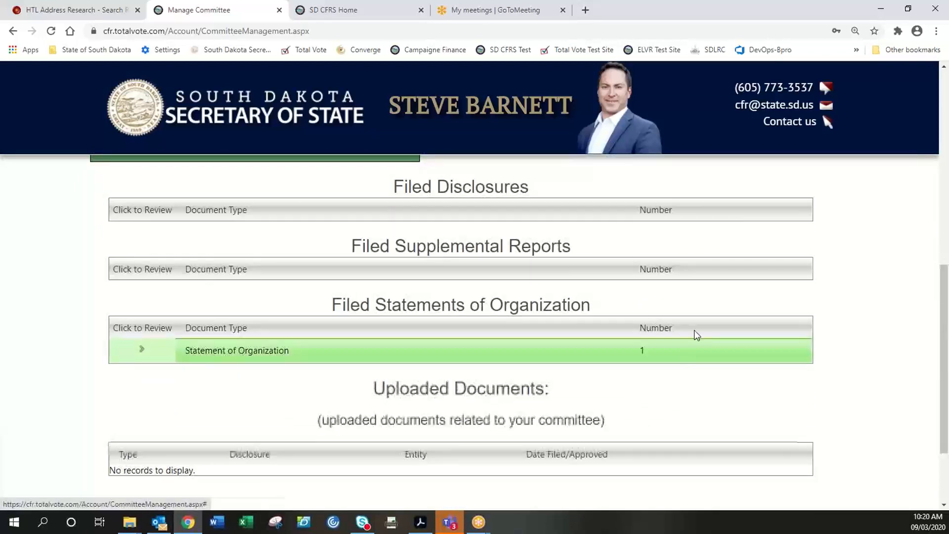
click(142, 350)
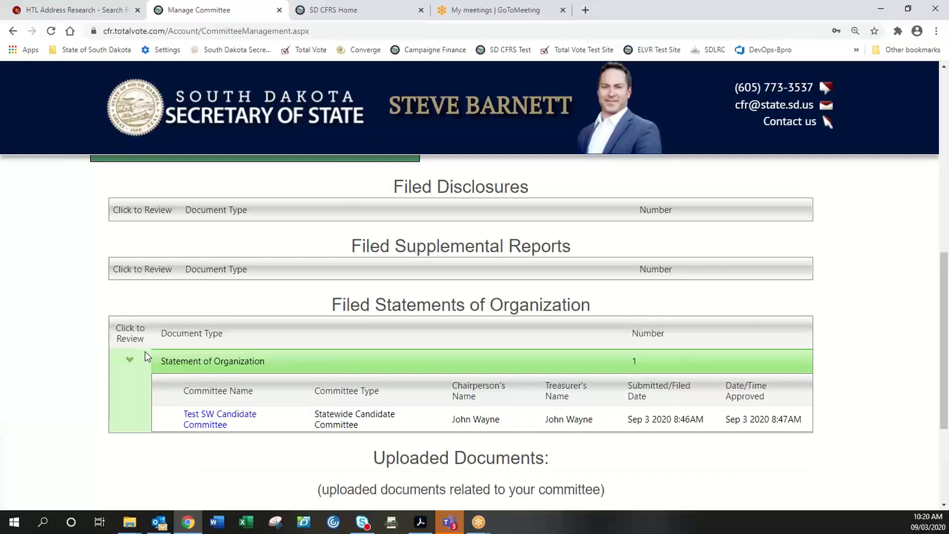
click(131, 363)
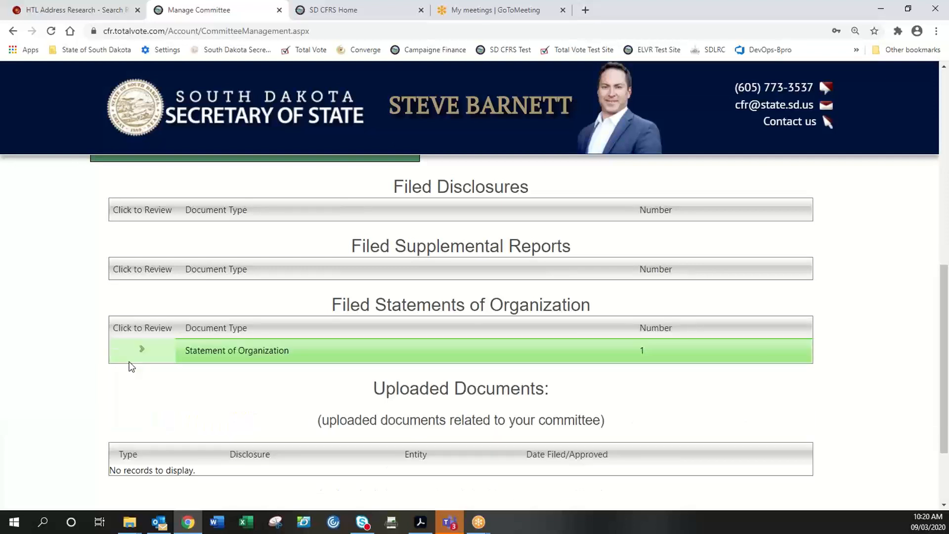
click(141, 350)
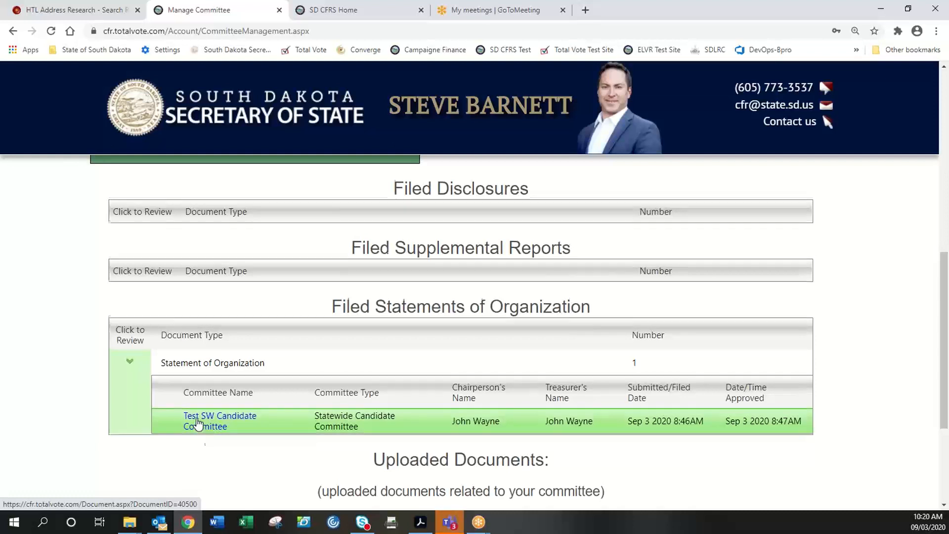
scroll(197, 423, up, 1)
click(198, 423)
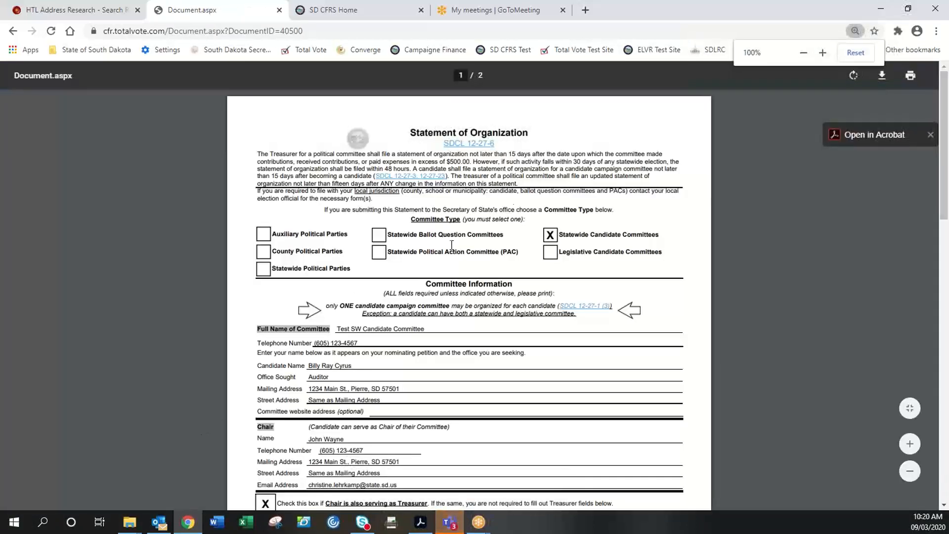
scroll(557, 274, down, 1)
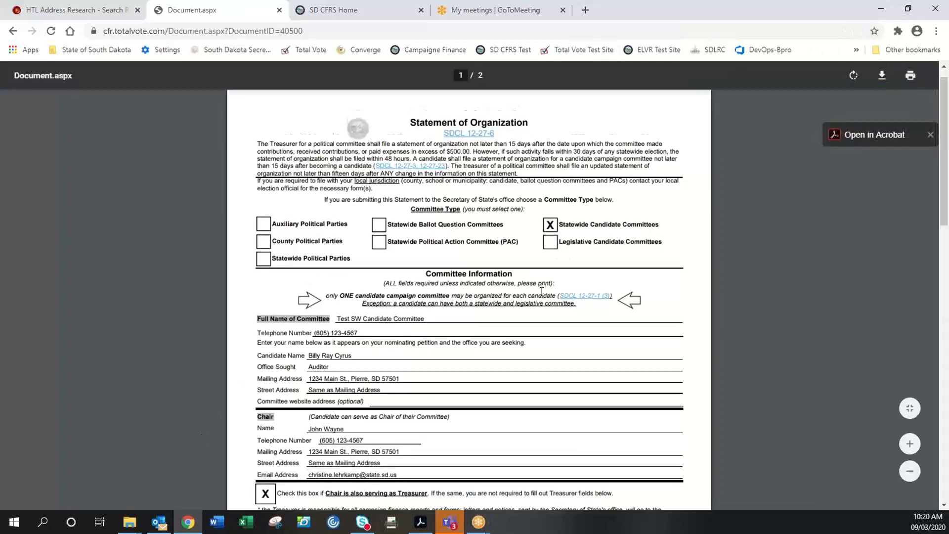
scroll(542, 292, down, 4)
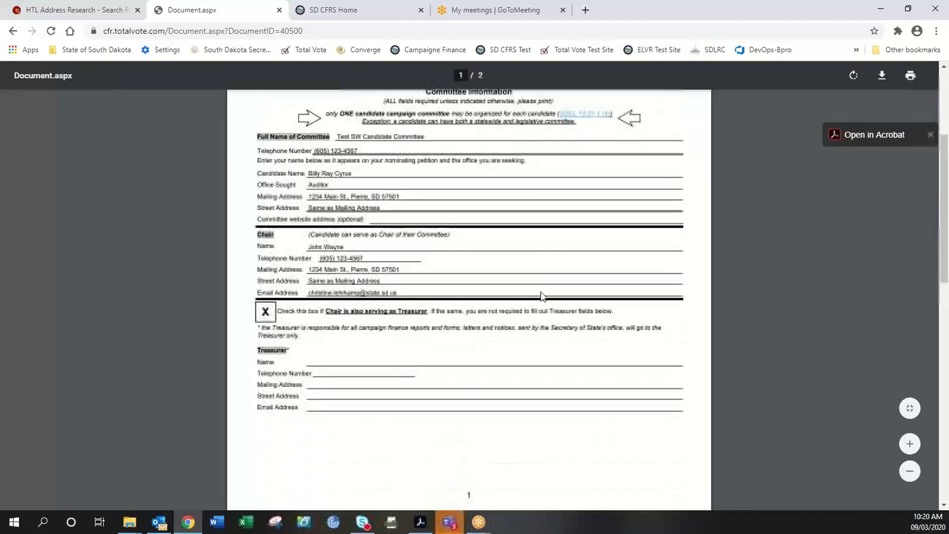
scroll(542, 295, down, 8)
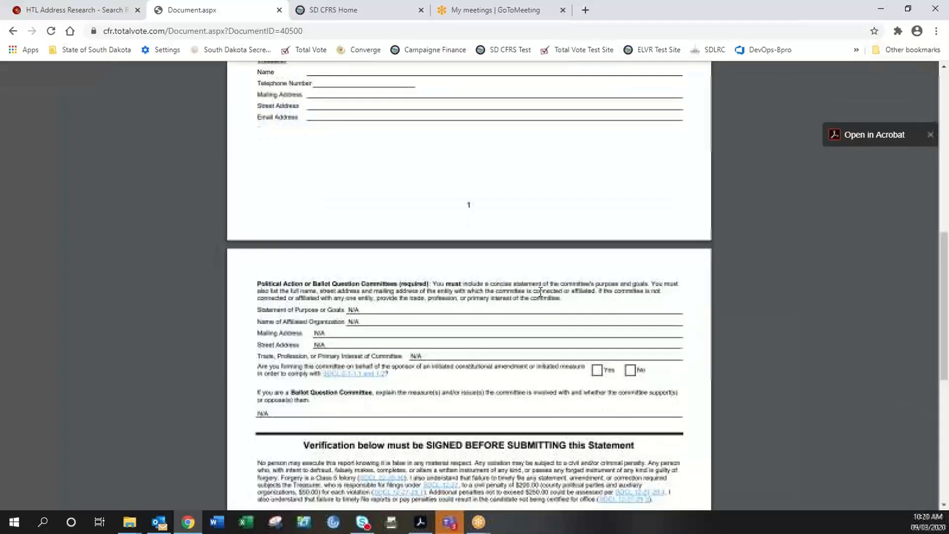
scroll(540, 291, down, 4)
scroll(539, 291, up, 4)
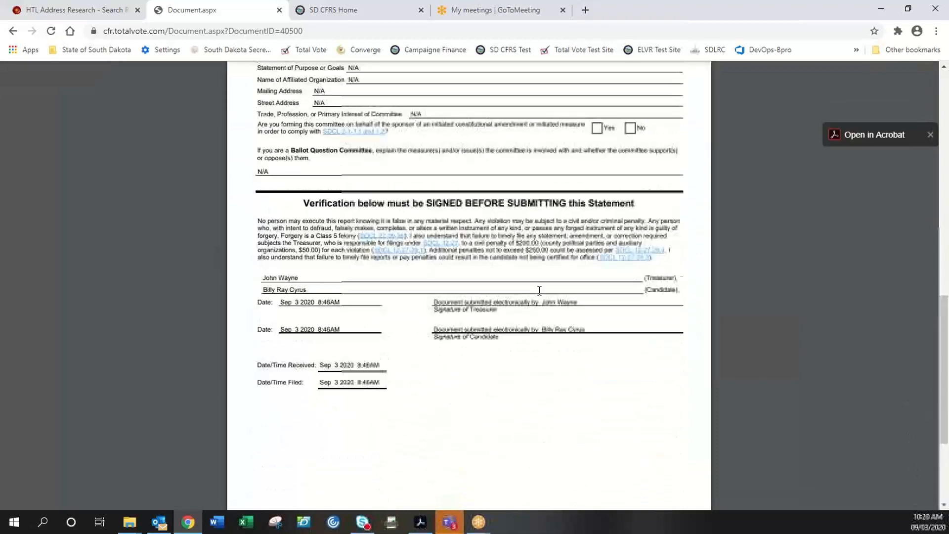
scroll(540, 291, up, 12)
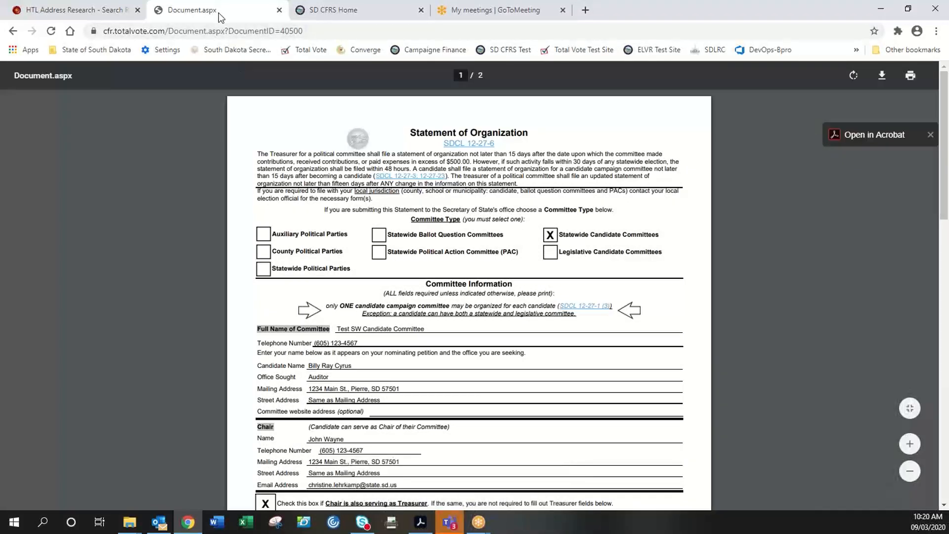
click(13, 31)
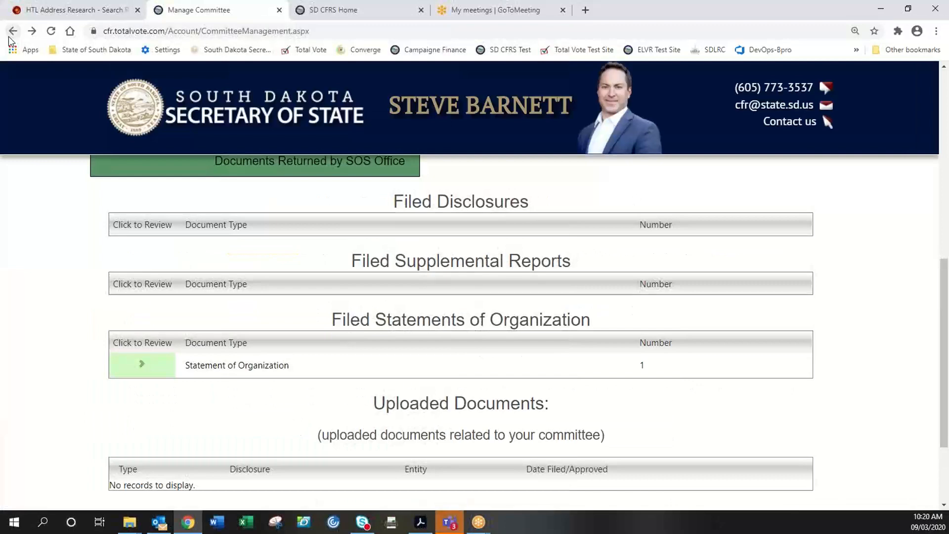
- Expand the Statement of Organization row again and review the committee details
scroll(340, 277, up, 2)
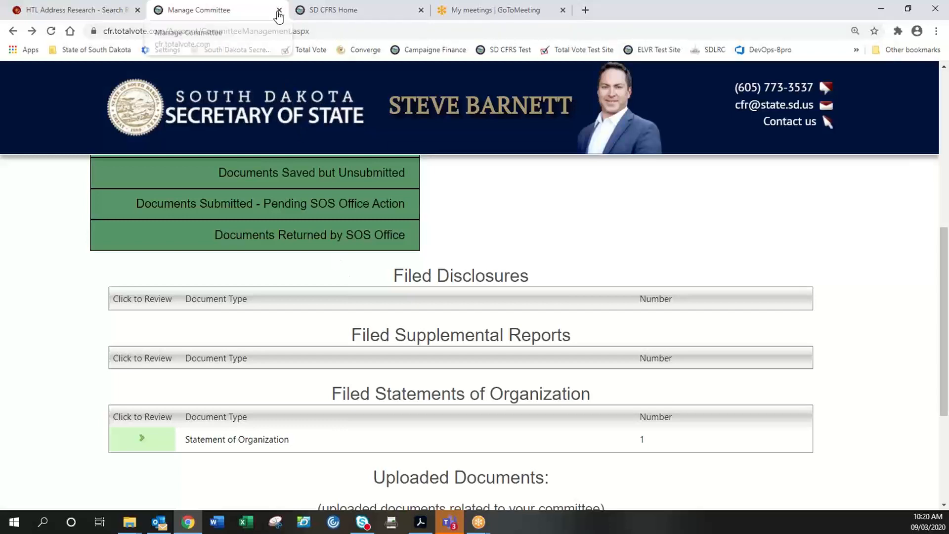
scroll(345, 290, down, 2)
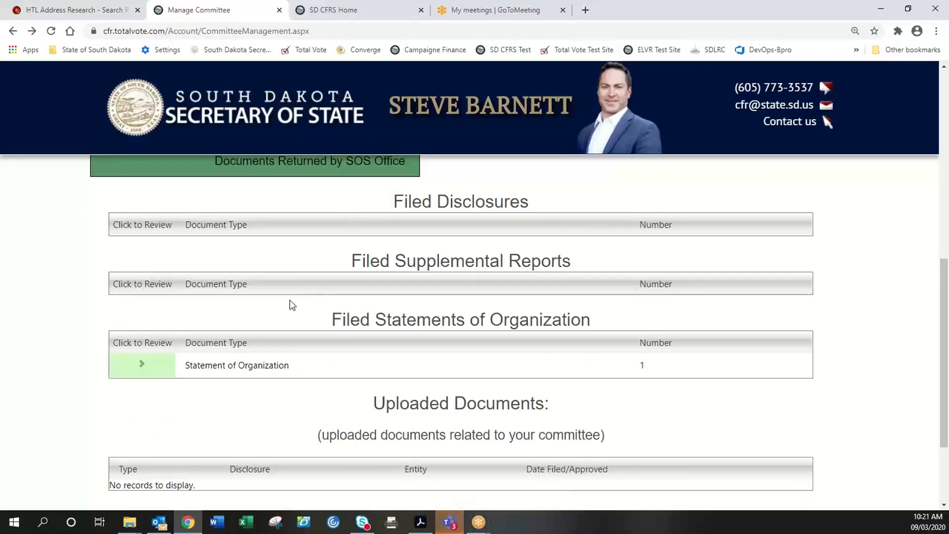
click(141, 365)
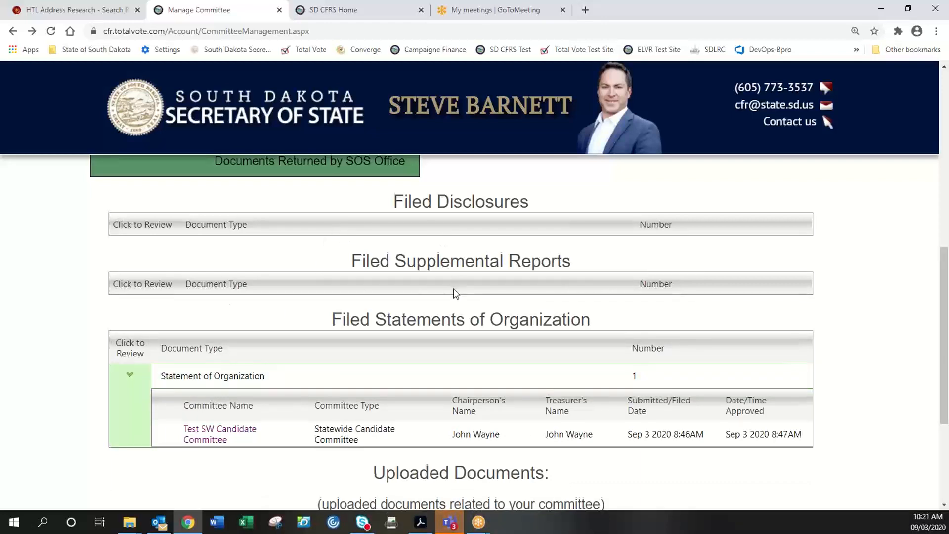
scroll(453, 292, down, 2)
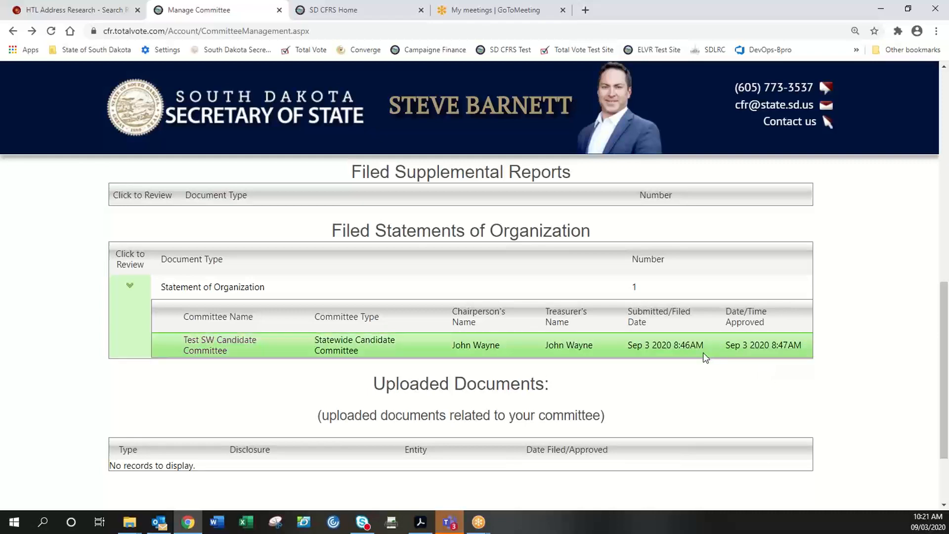
scroll(507, 348, up, 2)
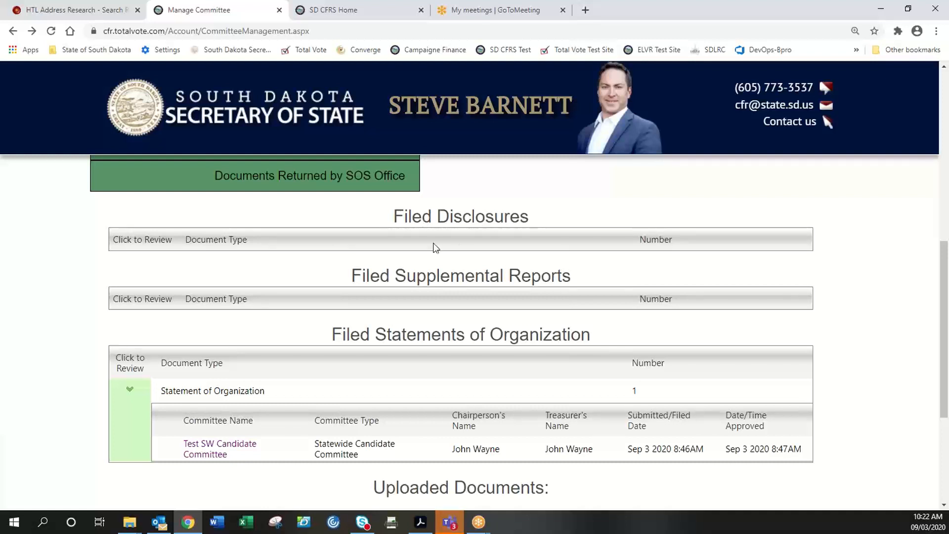
scroll(473, 322, down, 3)
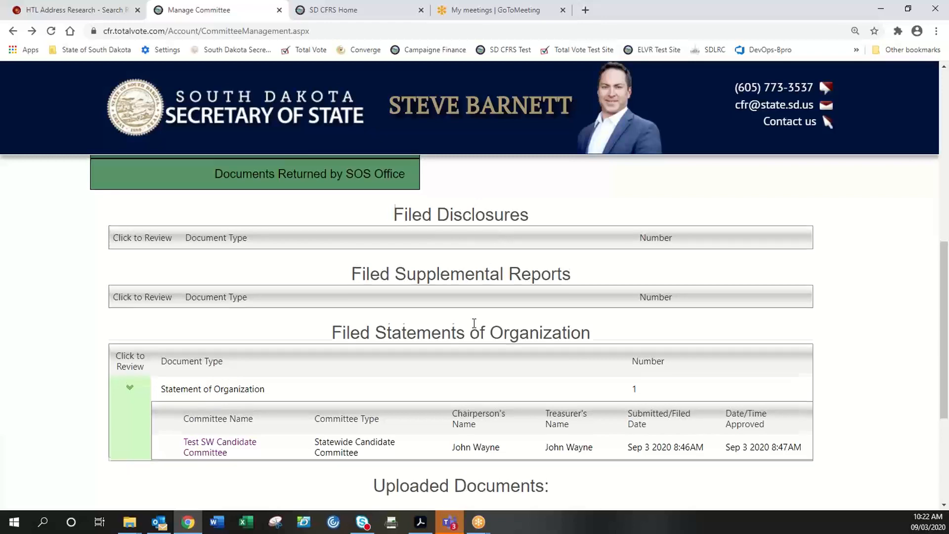
scroll(522, 242, up, 2)
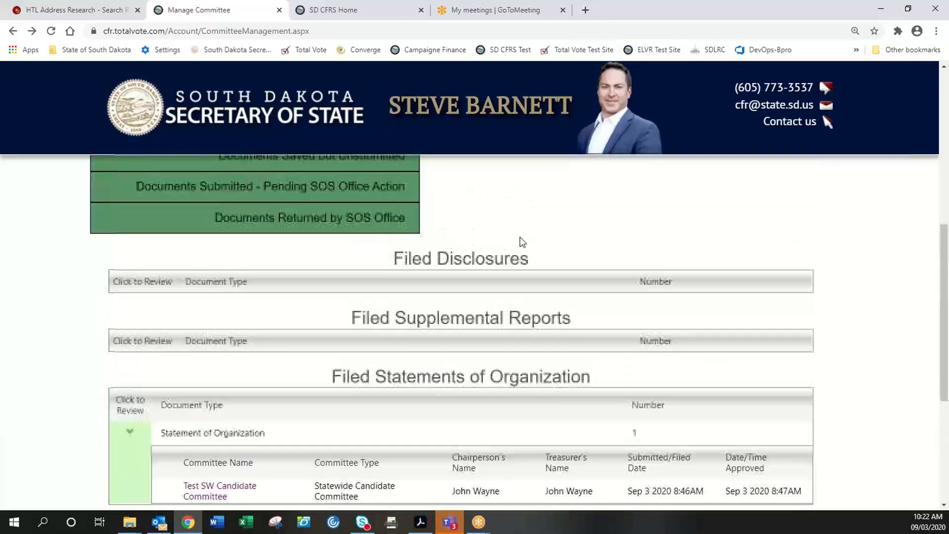
drag(513, 259, 470, 242)
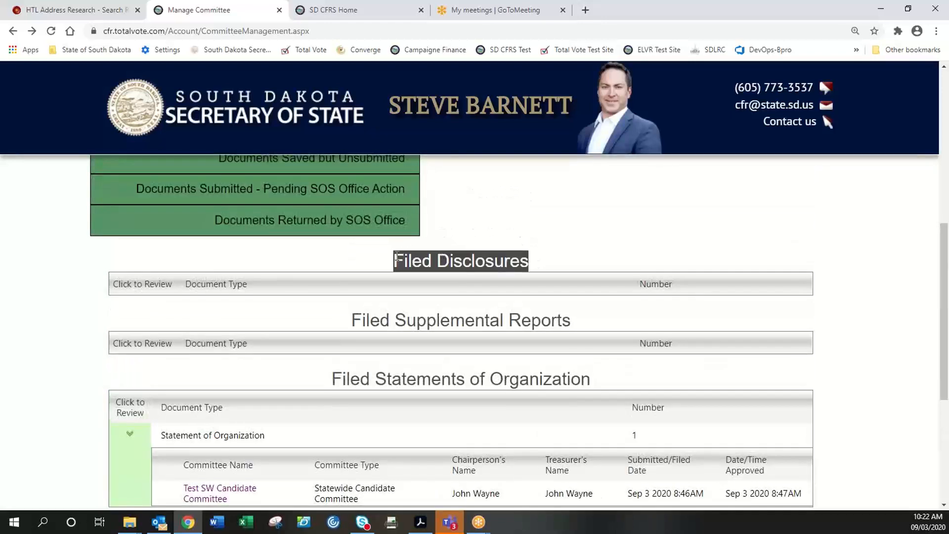
scroll(445, 286, down, 5)
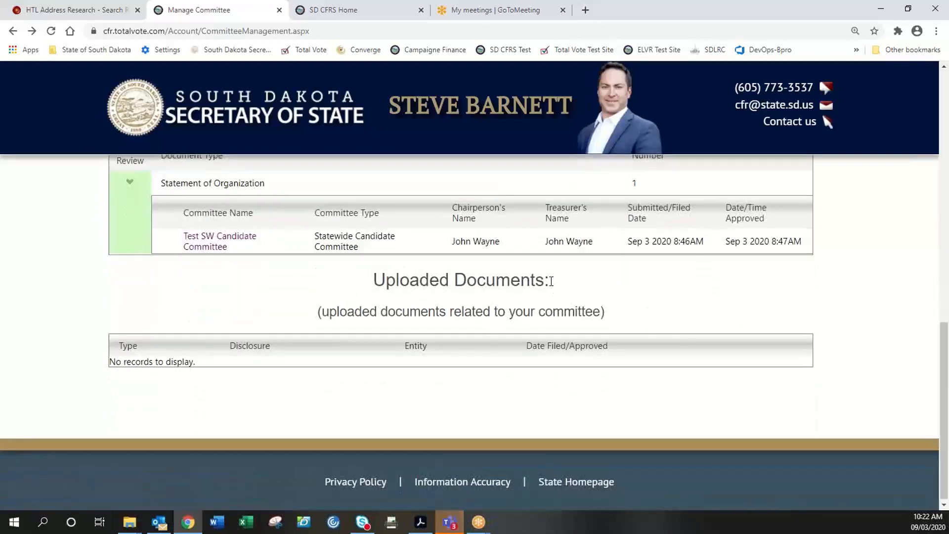
drag(551, 281, 374, 282)
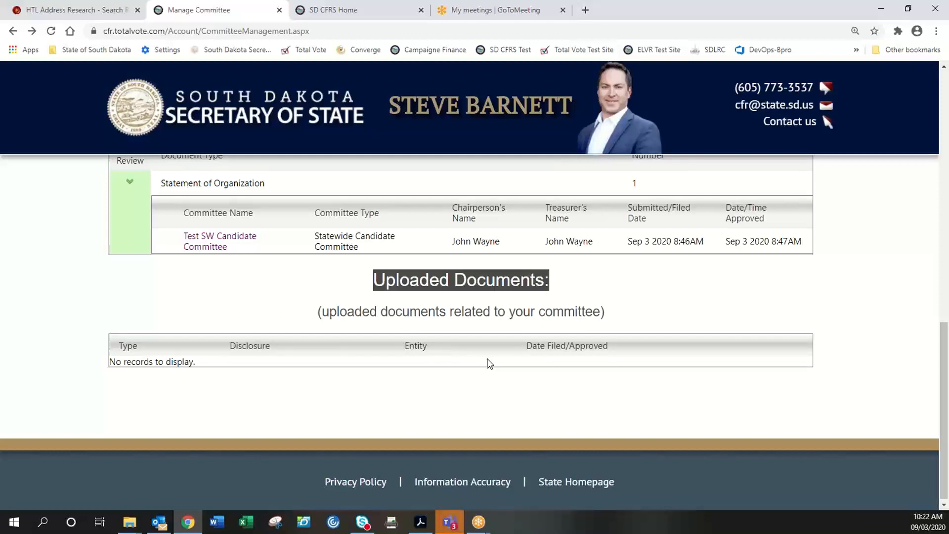
scroll(488, 363, up, 3)
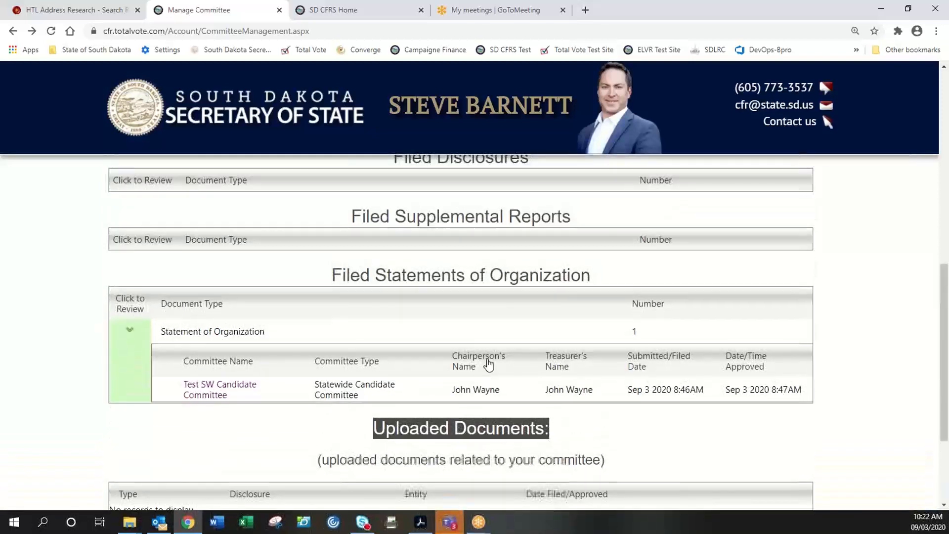
scroll(488, 363, up, 5)
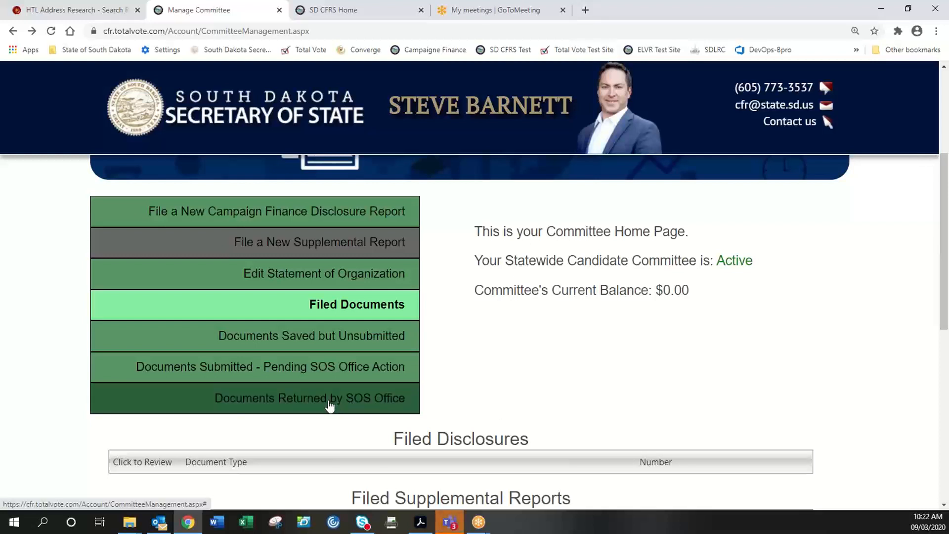
- Open Documents Returned by SOS Office and confirm both Returned for Revision tables are empty
click(303, 407)
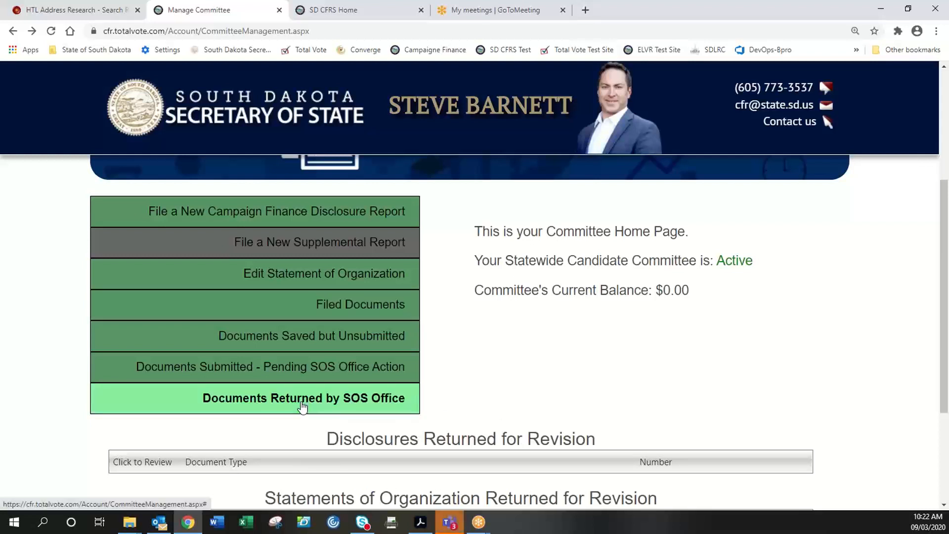
scroll(303, 408, down, 1)
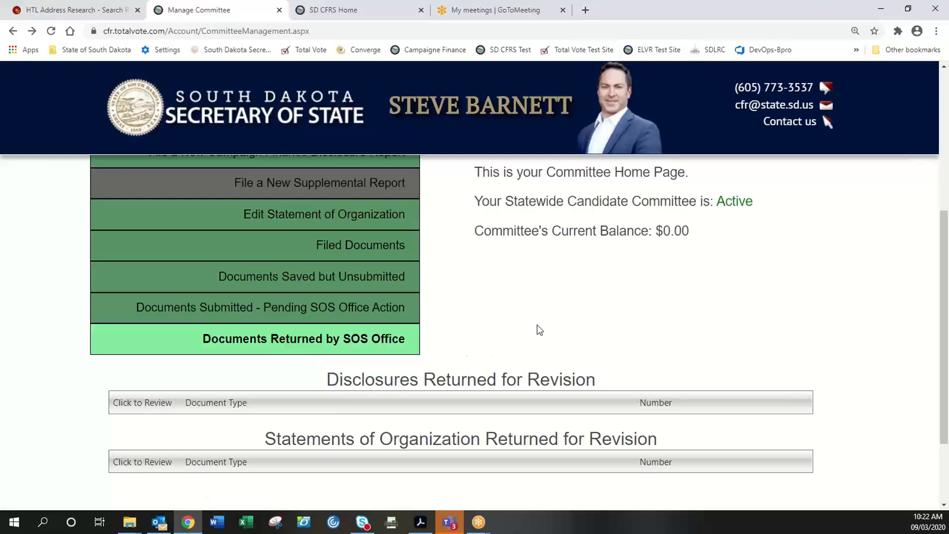
scroll(540, 330, down, 1)
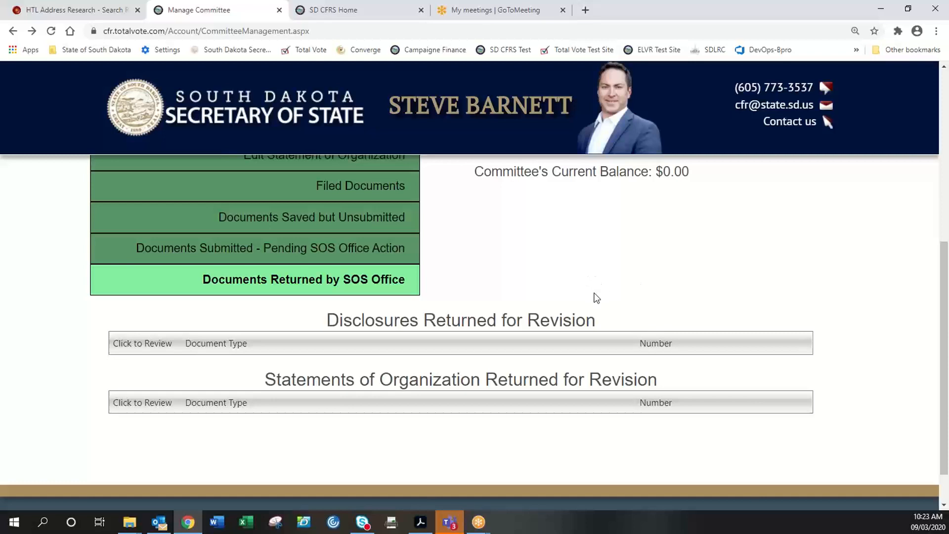
scroll(462, 293, up, 1)
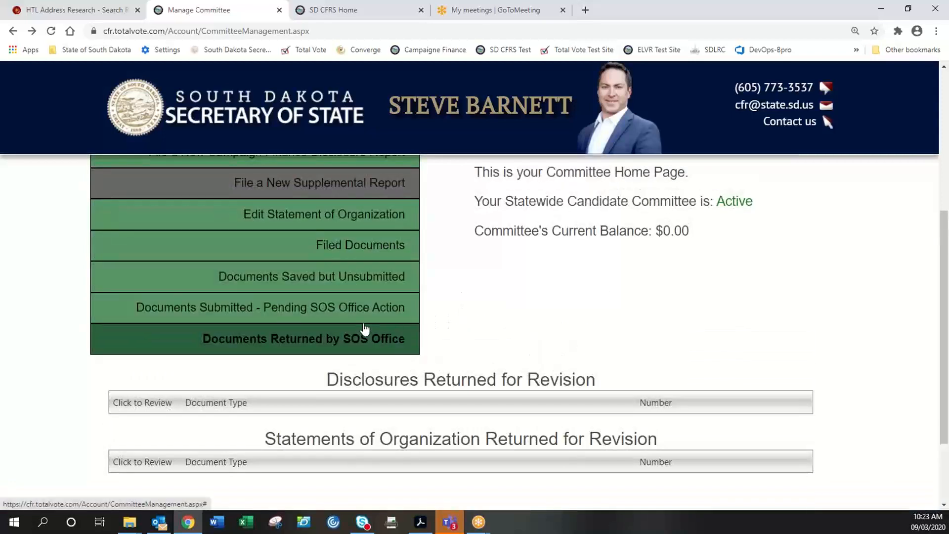
- Review the empty Pending SOS Office Action tables, then show Documents Saved but Unsubmitted
click(335, 311)
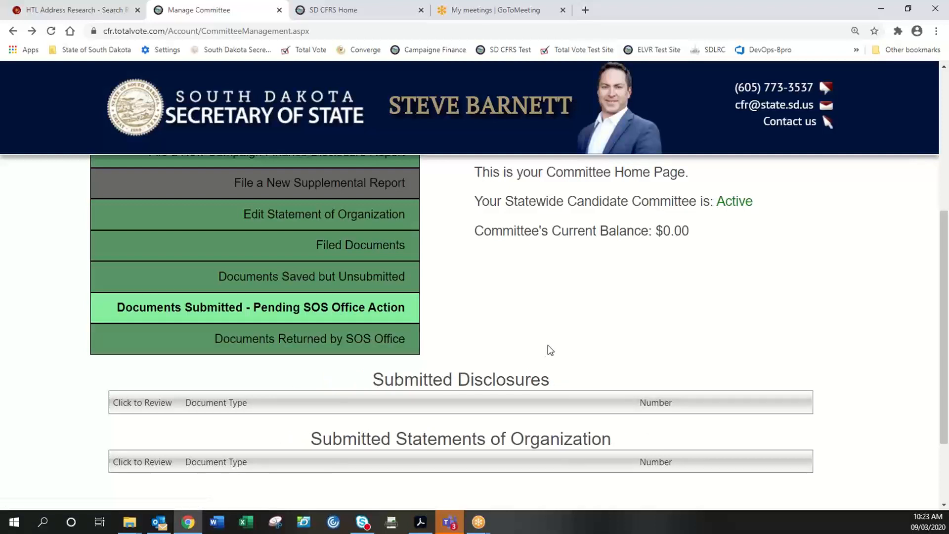
click(396, 315)
scroll(549, 326, down, 1)
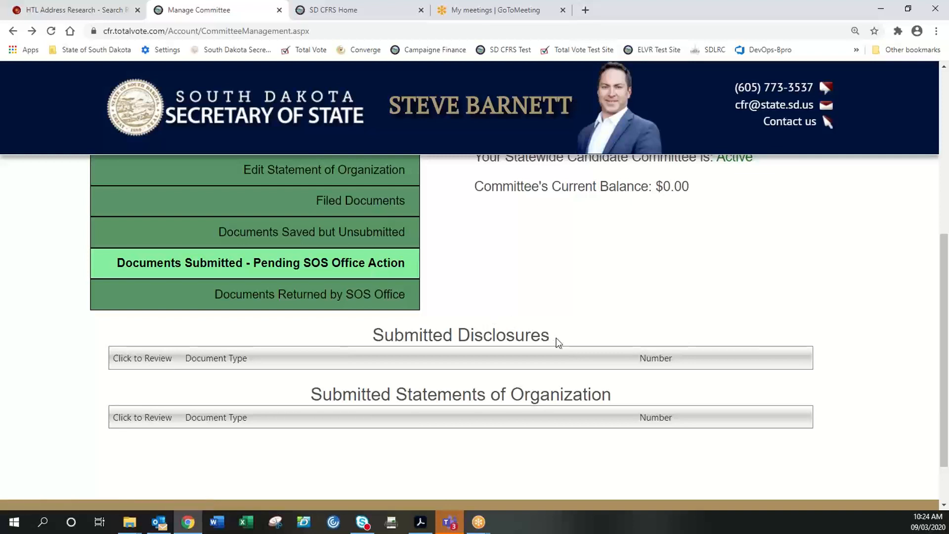
drag(554, 338, 377, 335)
click(377, 335)
scroll(639, 294, up, 1)
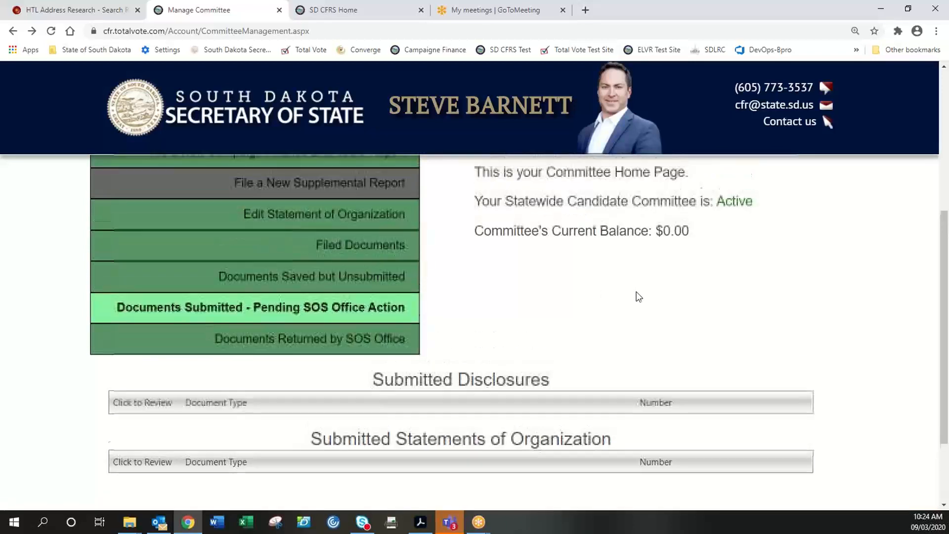
scroll(491, 325, up, 1)
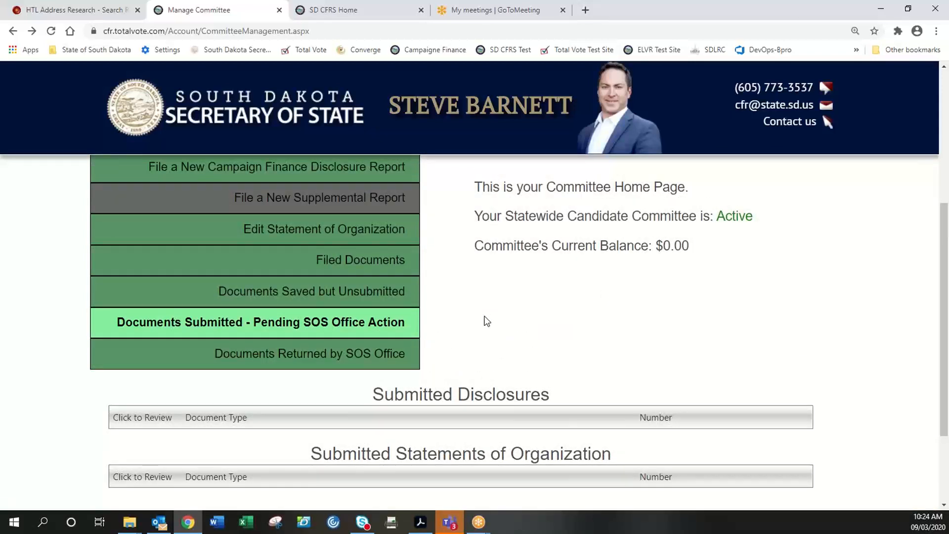
click(394, 296)
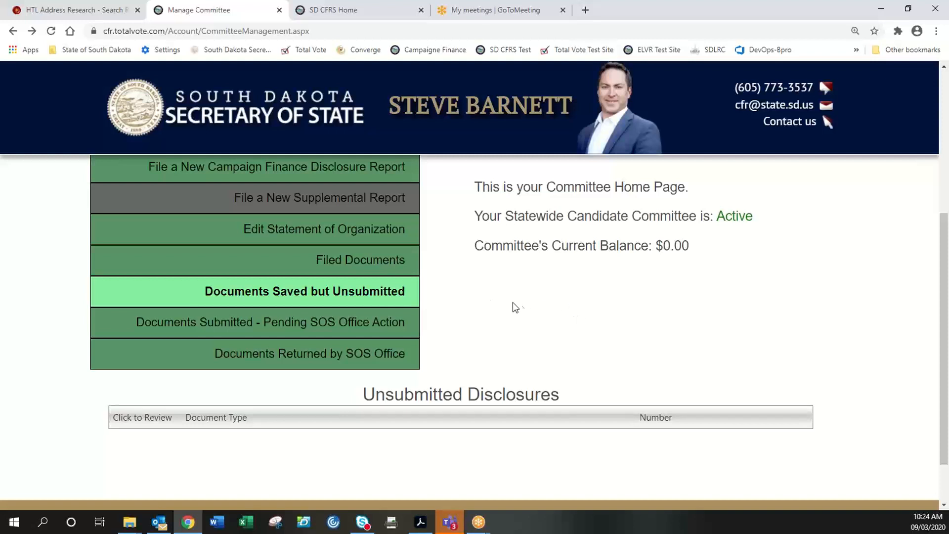
- Confirm no unsubmitted disclosures, then bring up File a New Campaign Finance Disclosure Report
click(390, 295)
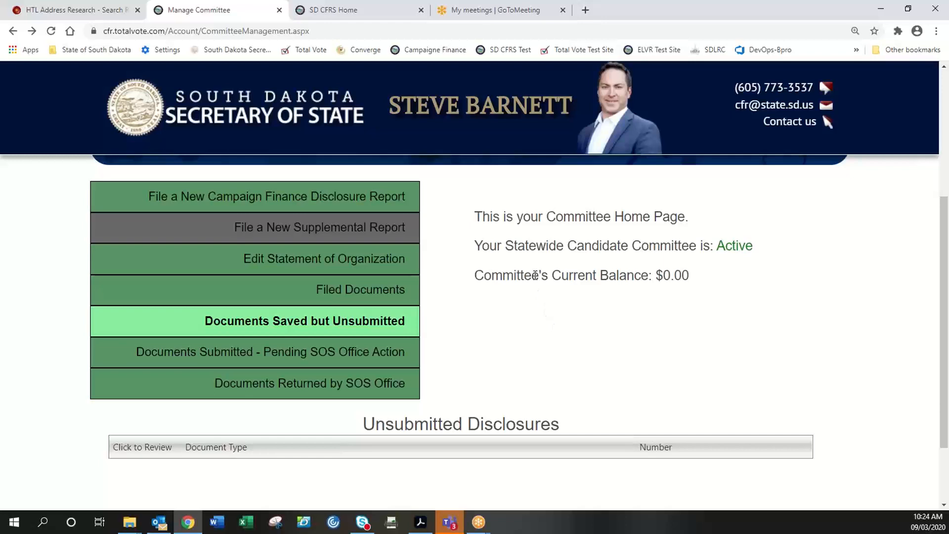
click(382, 203)
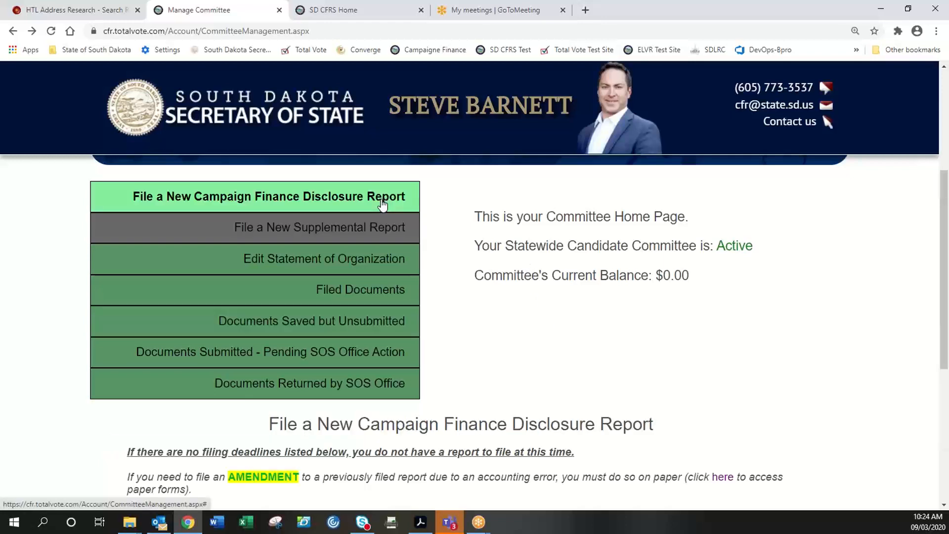
- Check the 2020 Pre-General report due October 19, 2020, then return to unsubmitted documents
scroll(512, 346, down, 1)
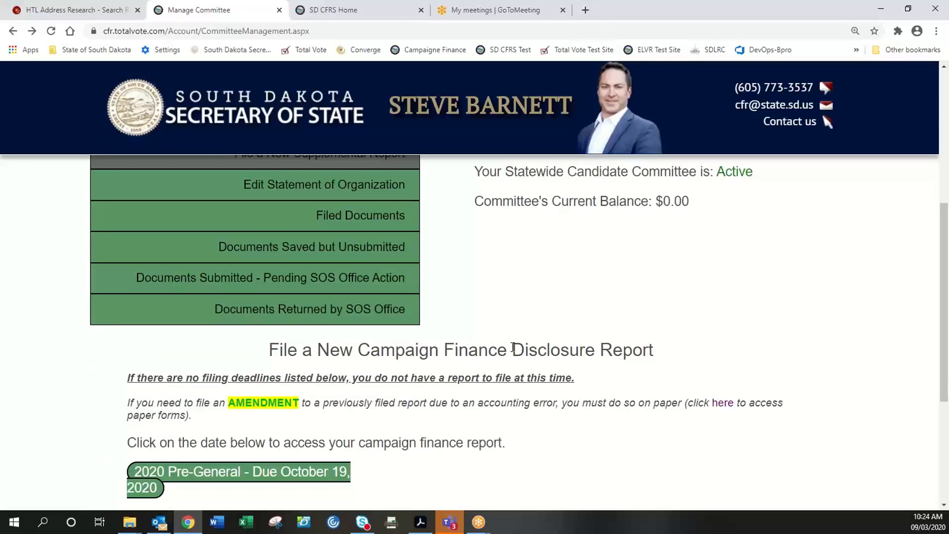
scroll(513, 347, down, 1)
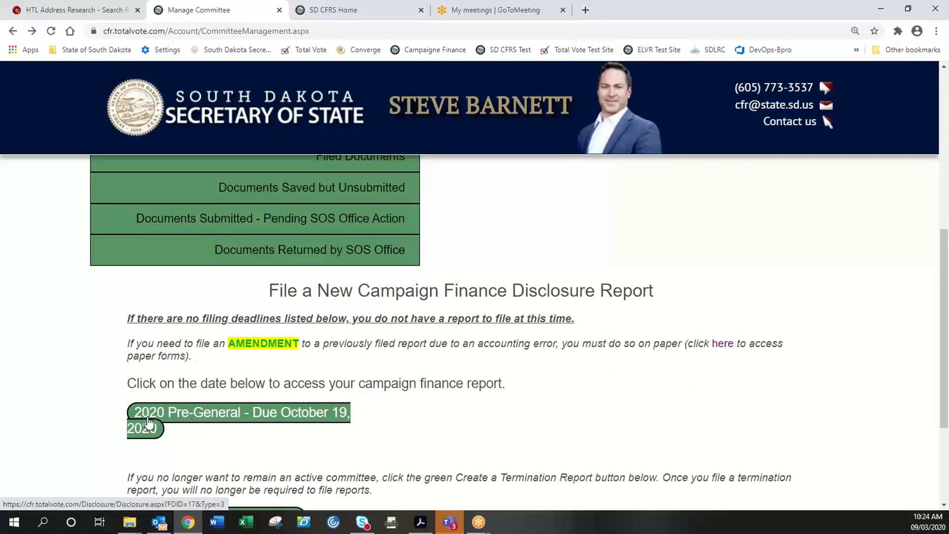
scroll(148, 423, down, 1)
scroll(150, 421, up, 2)
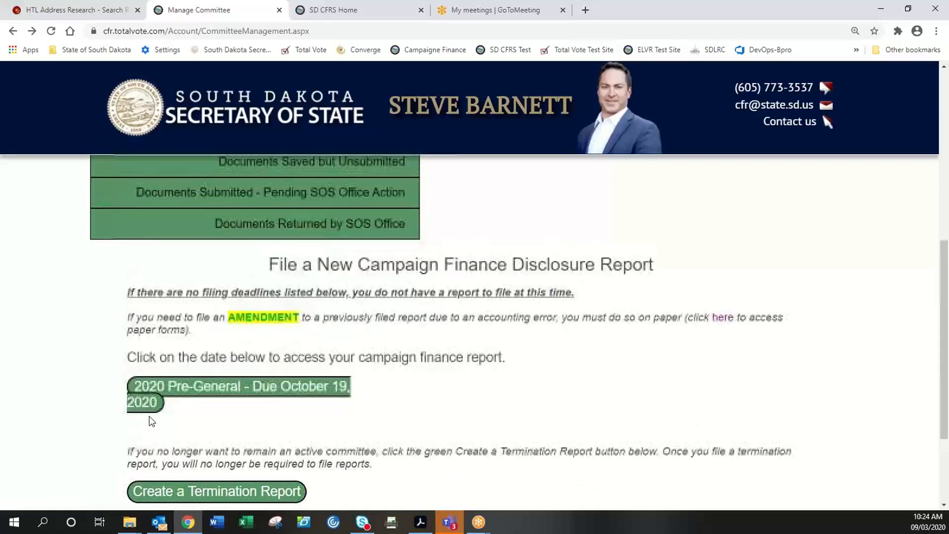
scroll(150, 421, up, 1)
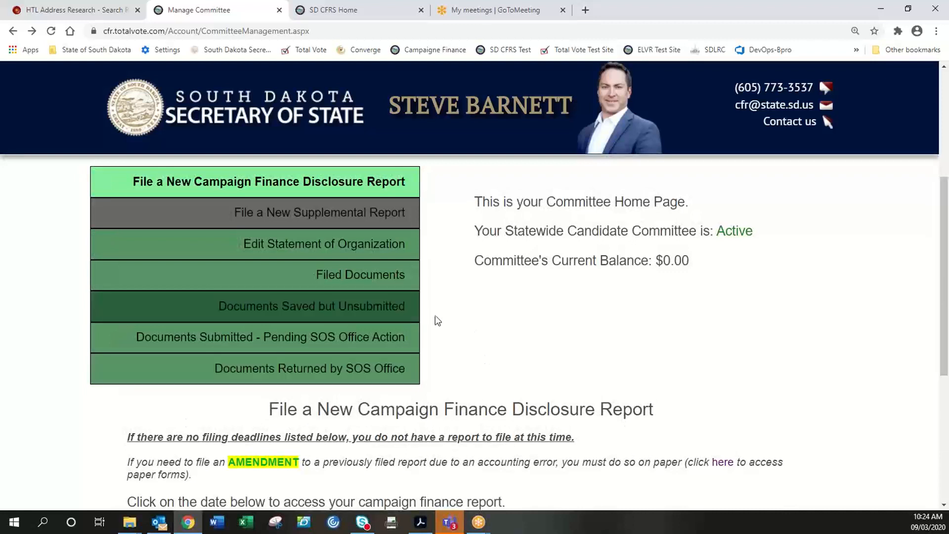
click(379, 312)
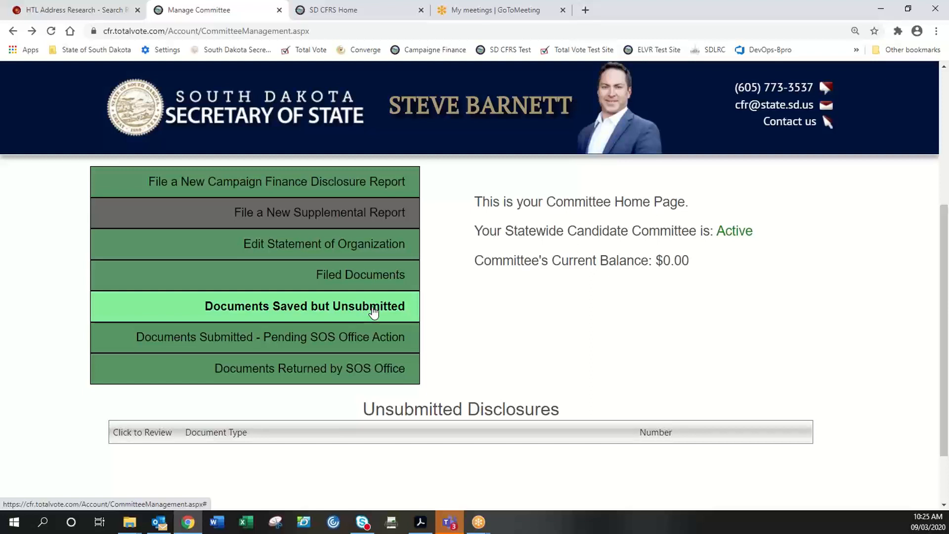
- Reopen File a New Disclosure Report and scroll down to the 2020 Pre-General report
scroll(594, 324, up, 1)
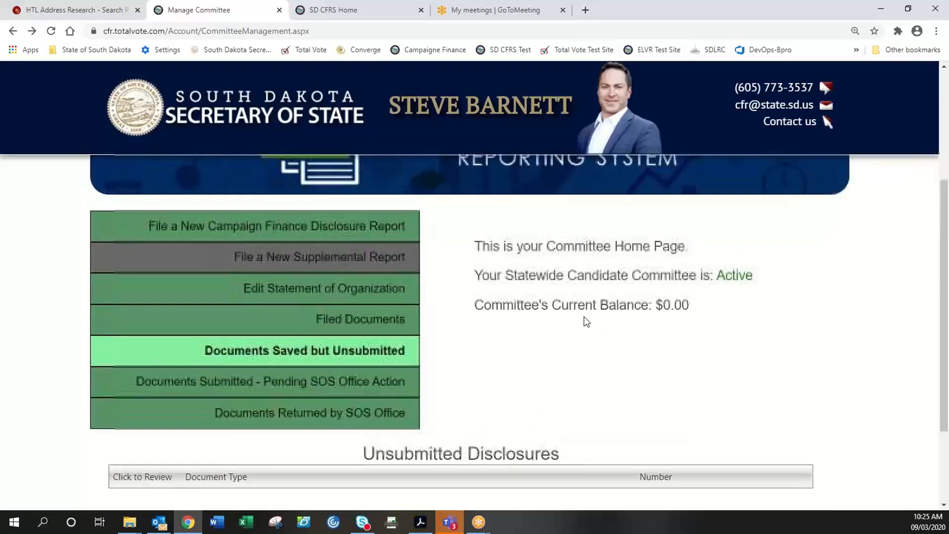
click(349, 226)
scroll(610, 364, up, 3)
scroll(611, 365, up, 1)
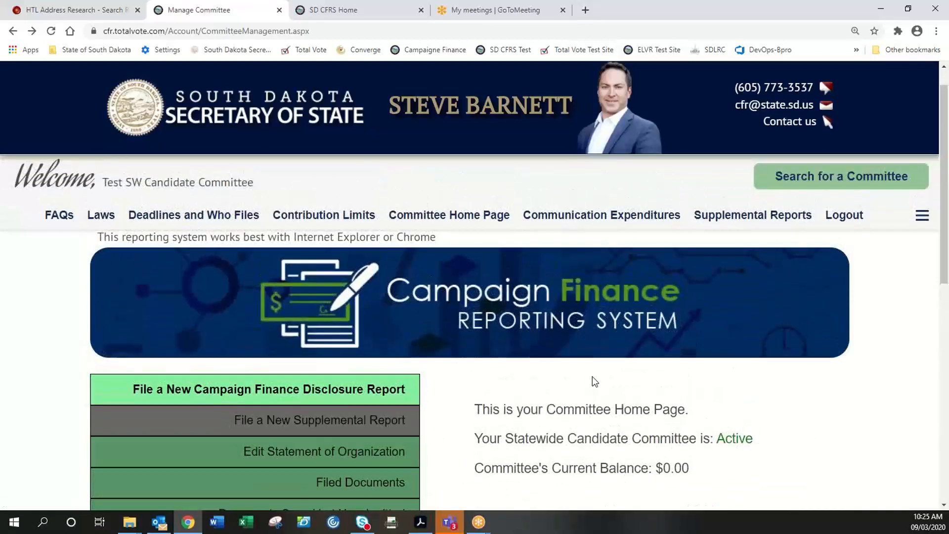
scroll(565, 418, down, 5)
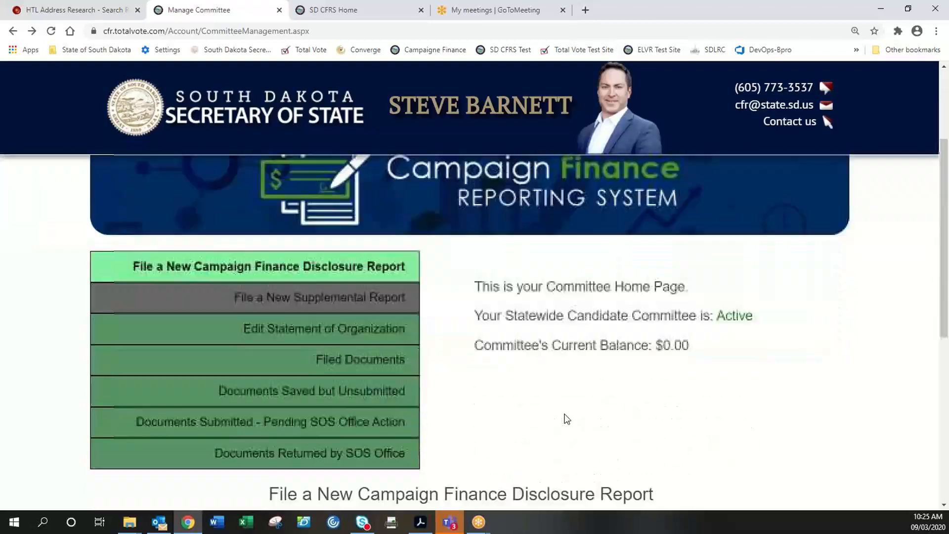
scroll(565, 418, down, 3)
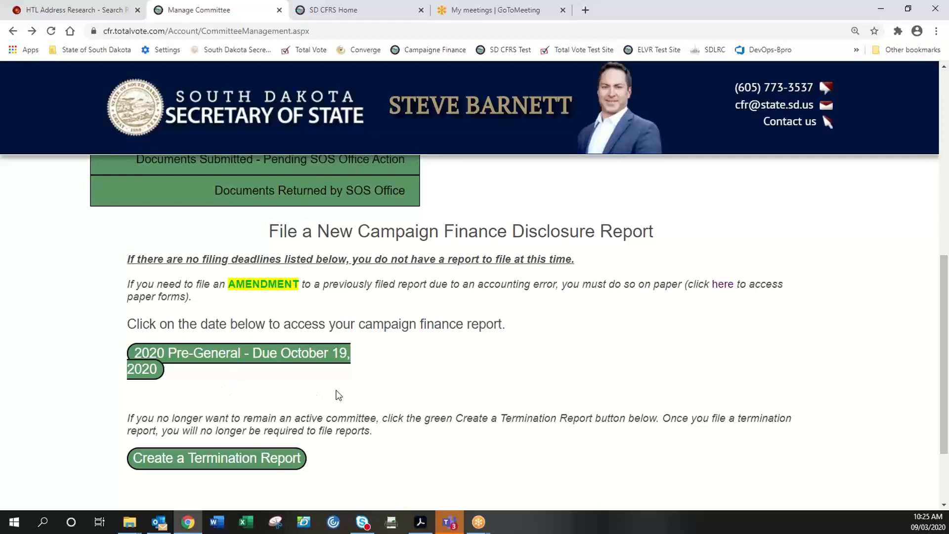
scroll(460, 381, up, 1)
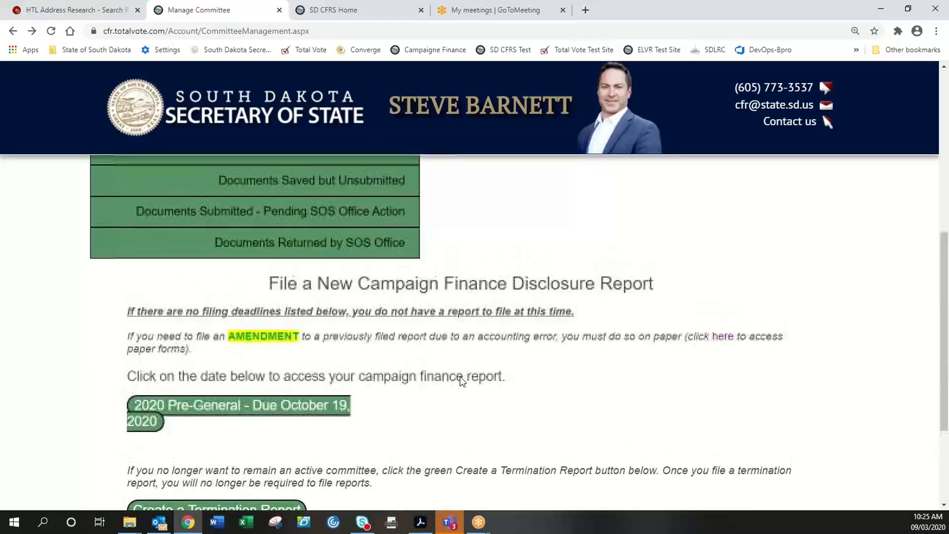
scroll(459, 376, up, 1)
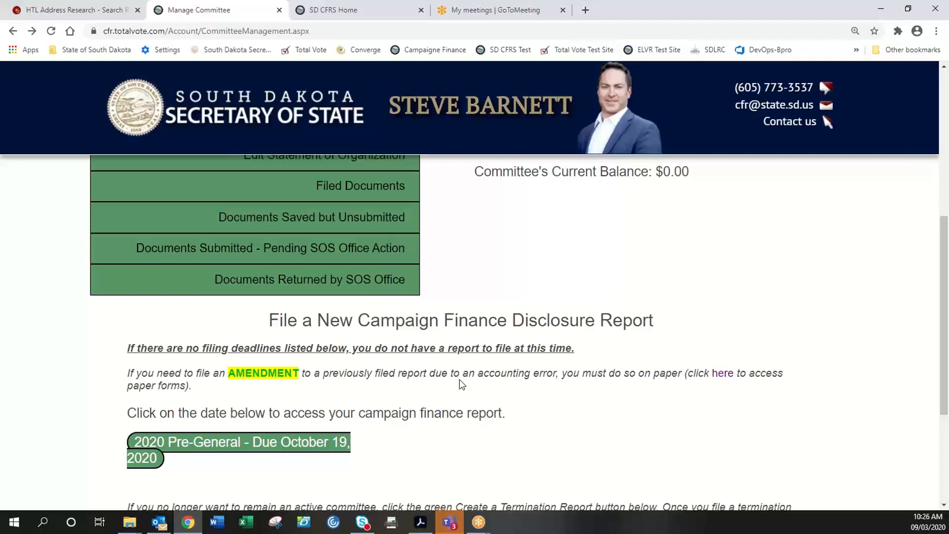
scroll(460, 380, down, 1)
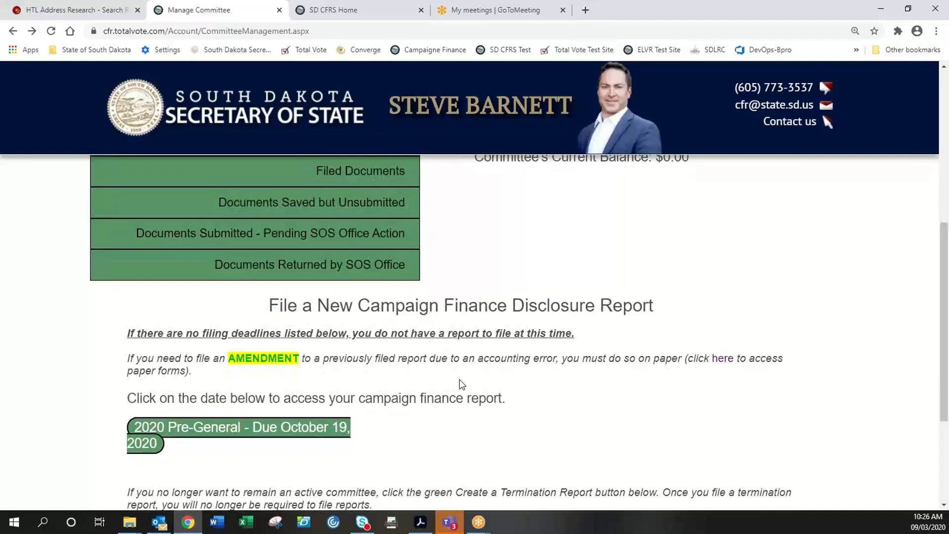
scroll(460, 380, up, 1)
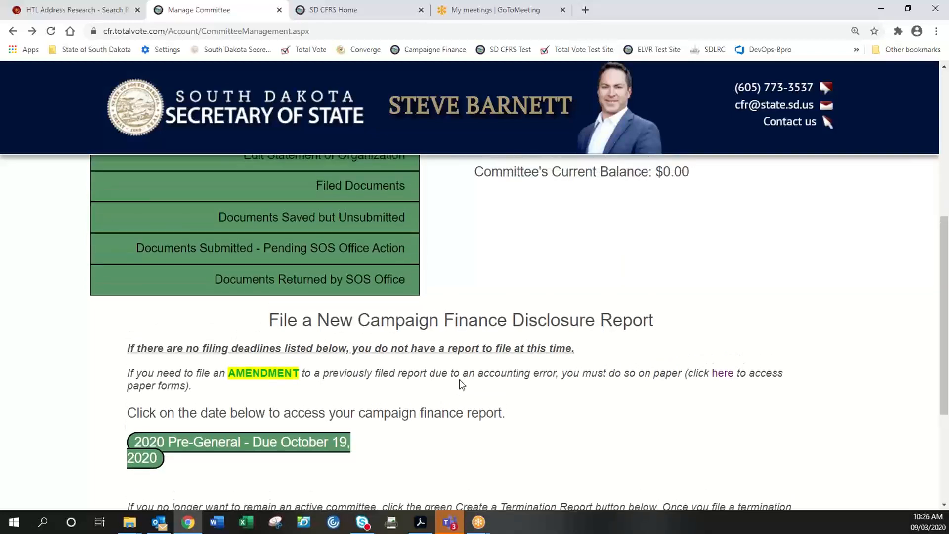
scroll(460, 384, up, 1)
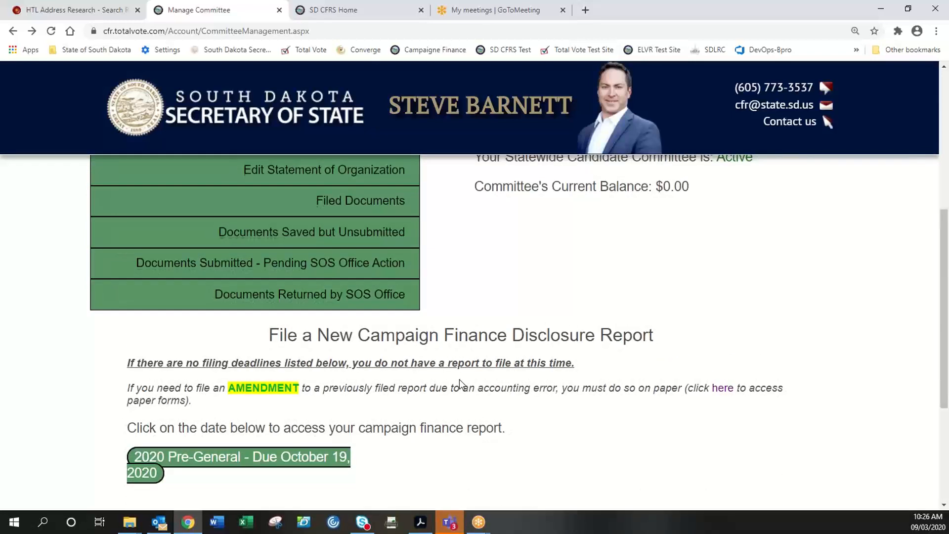
scroll(459, 384, up, 2)
scroll(459, 381, down, 2)
scroll(631, 369, up, 1)
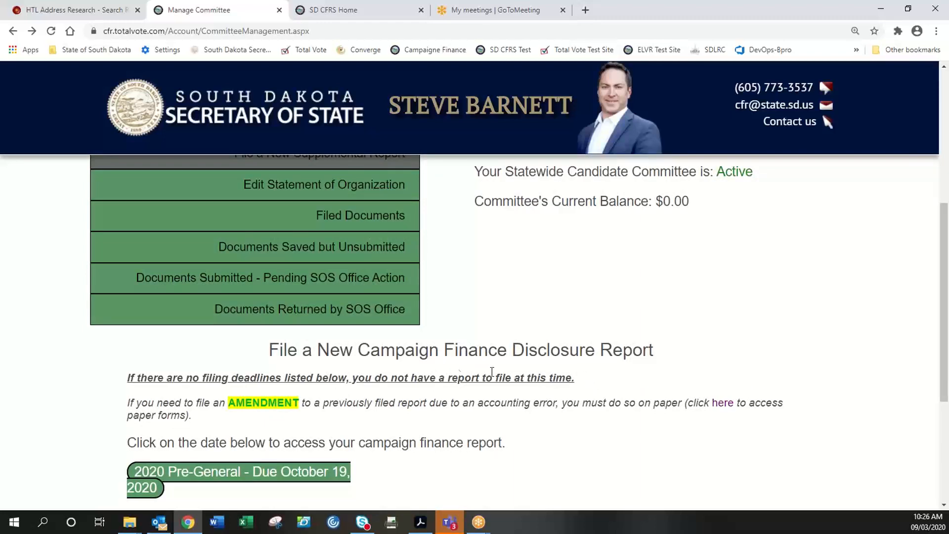
scroll(450, 364, up, 1)
scroll(450, 364, down, 1)
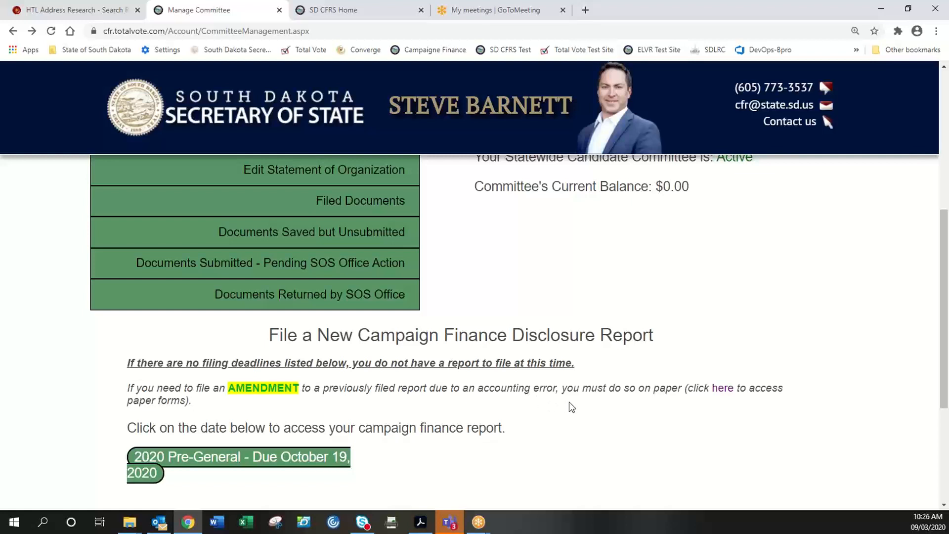
scroll(572, 407, up, 1)
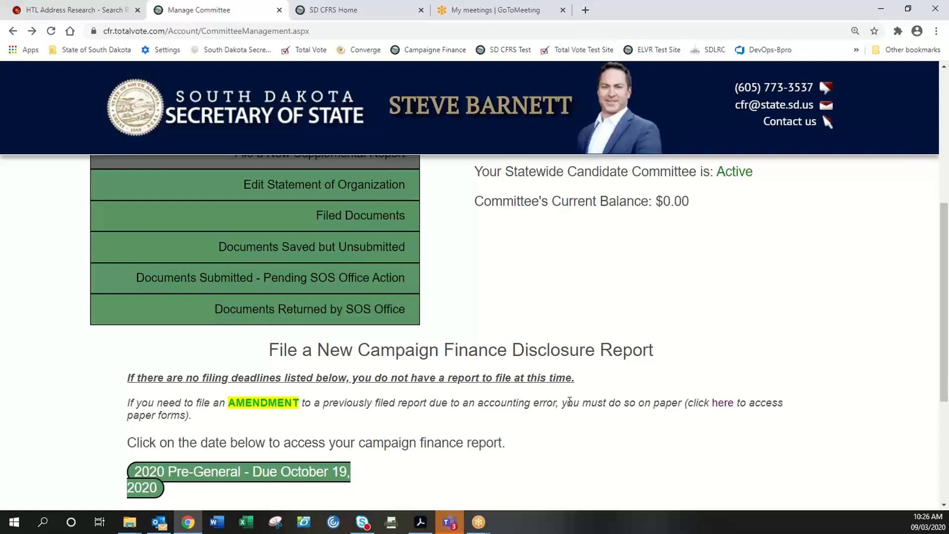
scroll(570, 402, up, 1)
scroll(572, 406, down, 1)
scroll(570, 401, up, 1)
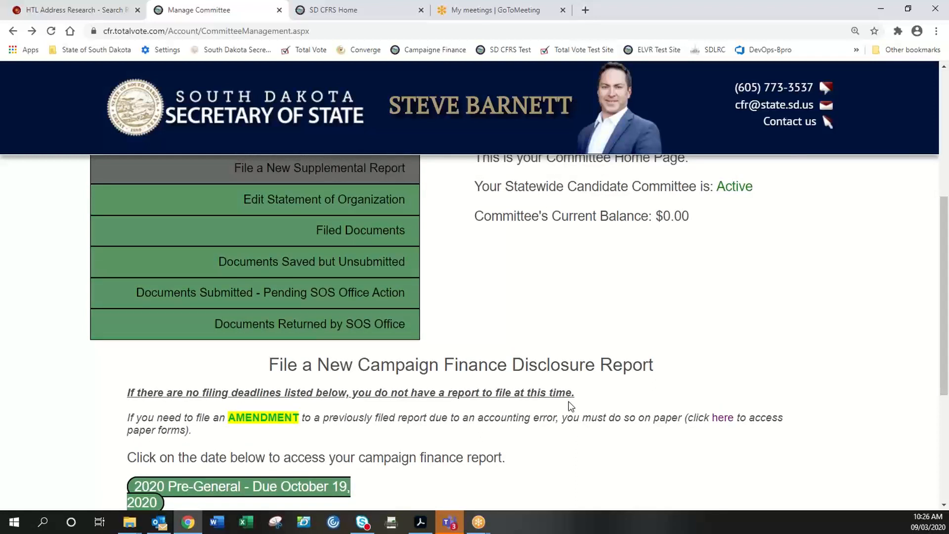
scroll(569, 402, down, 2)
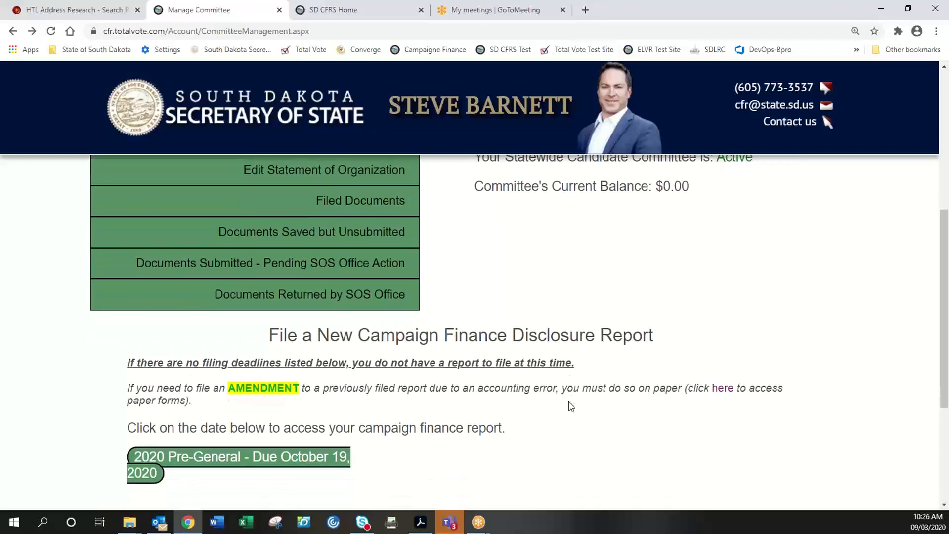
scroll(568, 402, down, 6)
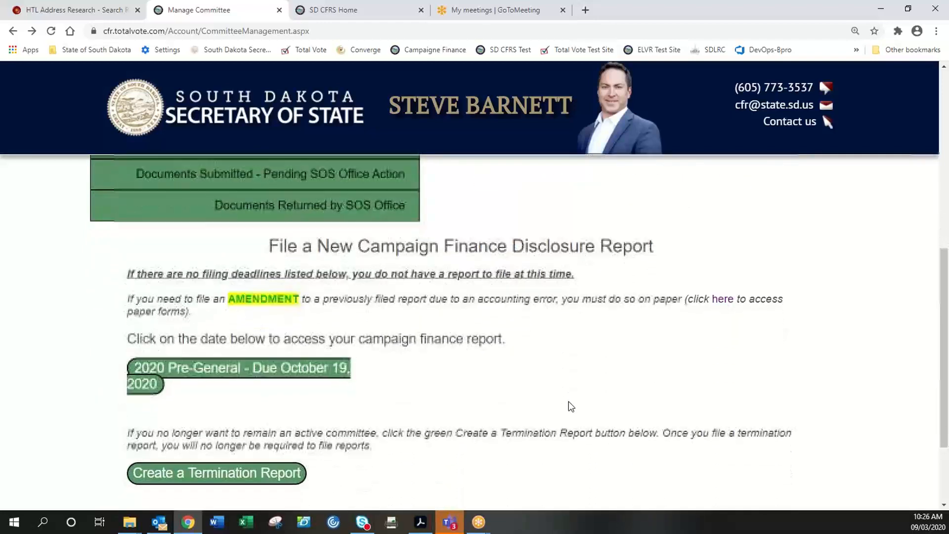
scroll(445, 425, up, 1)
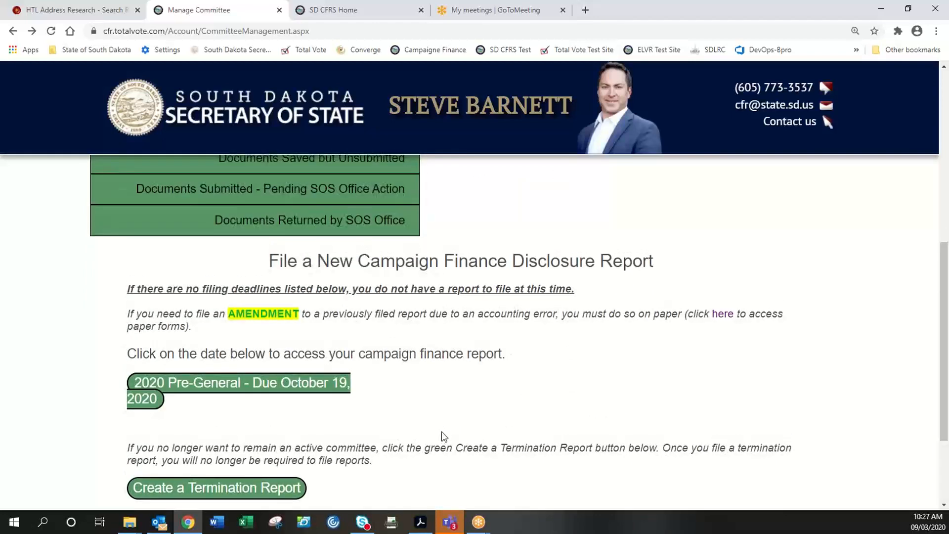
scroll(442, 420, down, 1)
scroll(442, 419, down, 2)
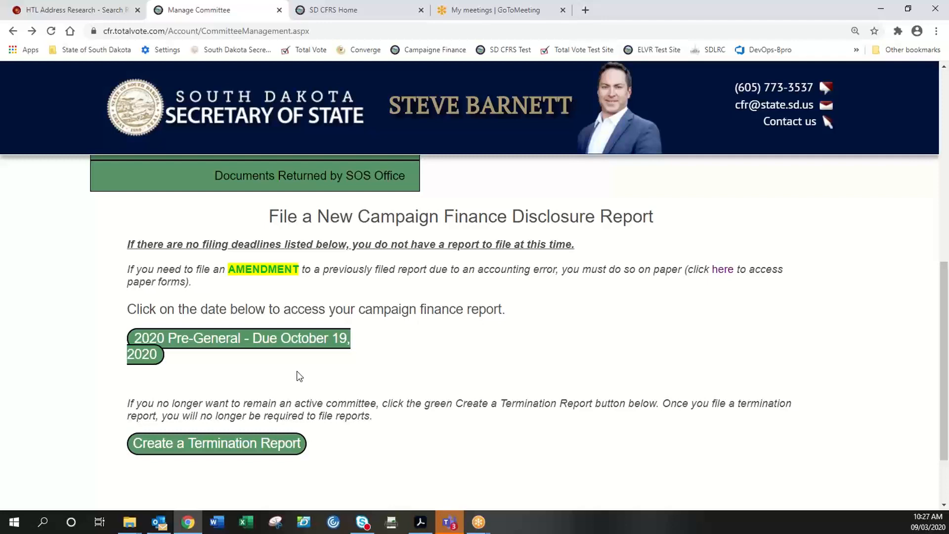
scroll(440, 388, up, 1)
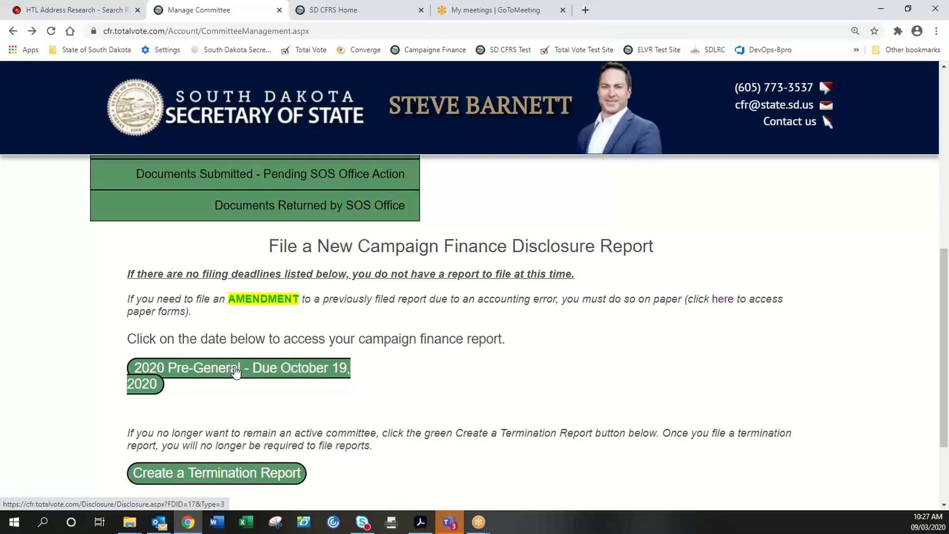
- Open the 2020 Pre-General report (due October 19, 2020) and check the committee name
click(206, 379)
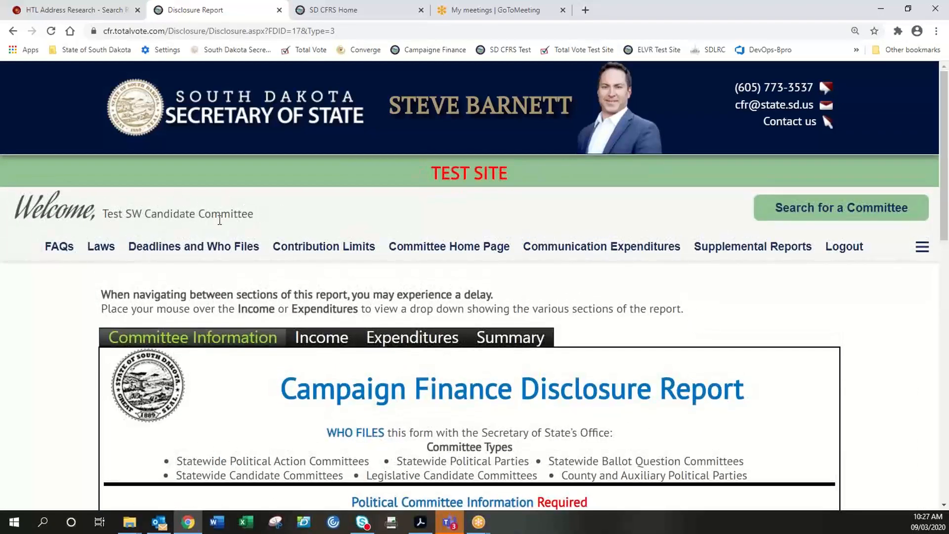
drag(253, 215, 102, 215)
click(124, 214)
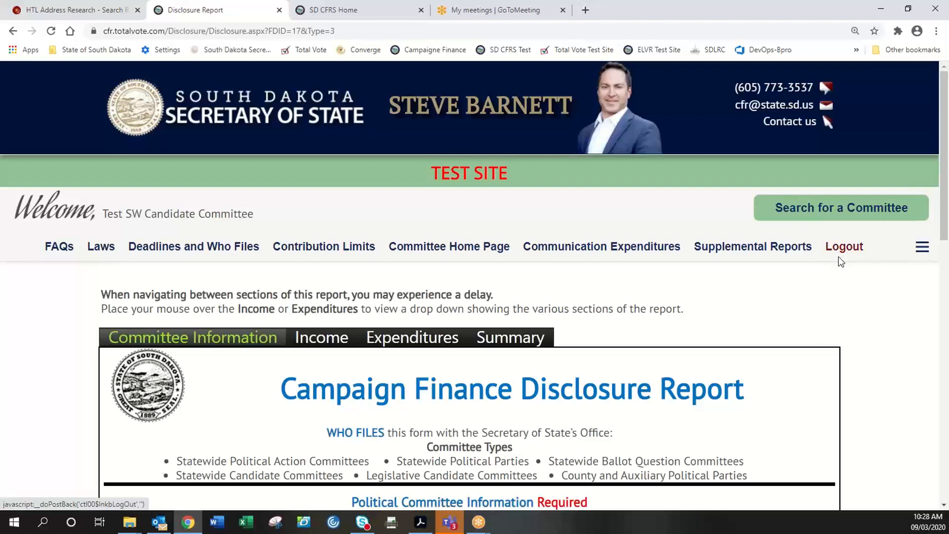
scroll(765, 306, down, 2)
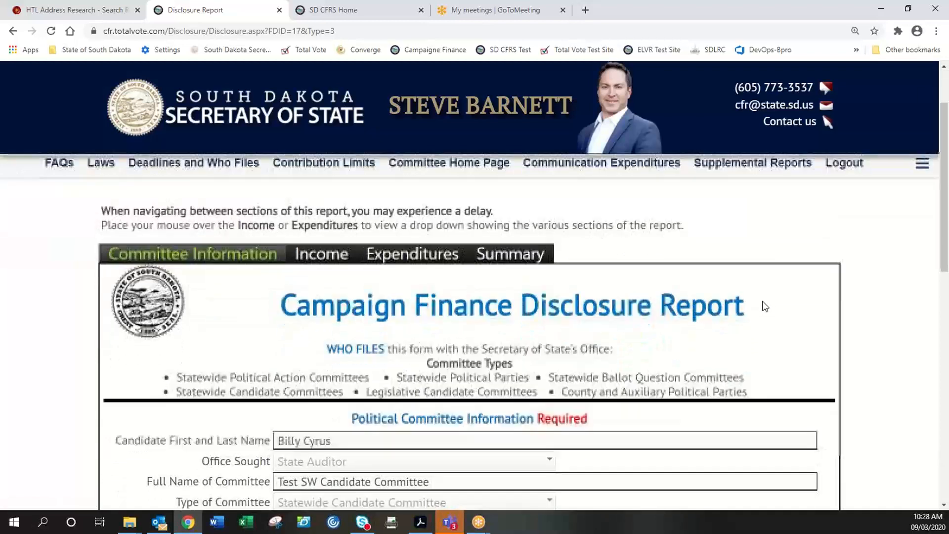
scroll(765, 306, down, 1)
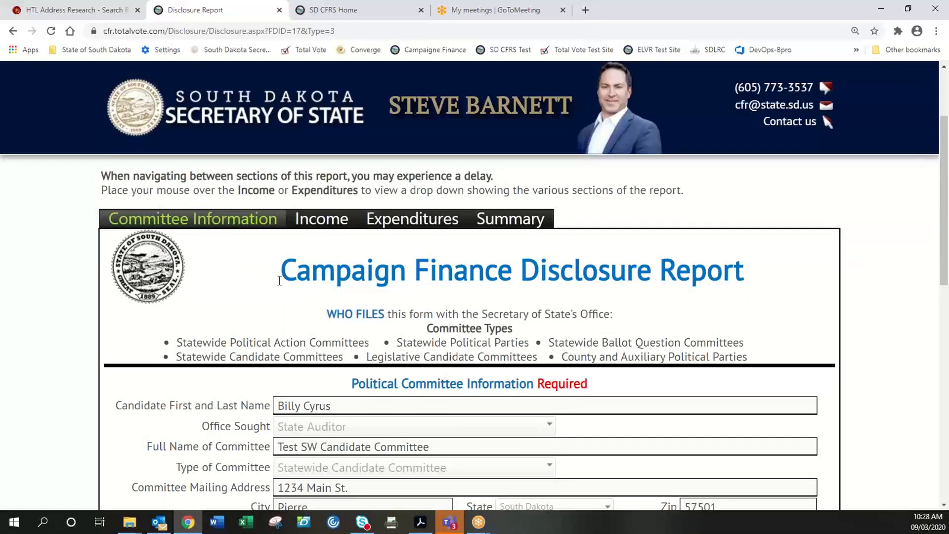
scroll(239, 321, down, 3)
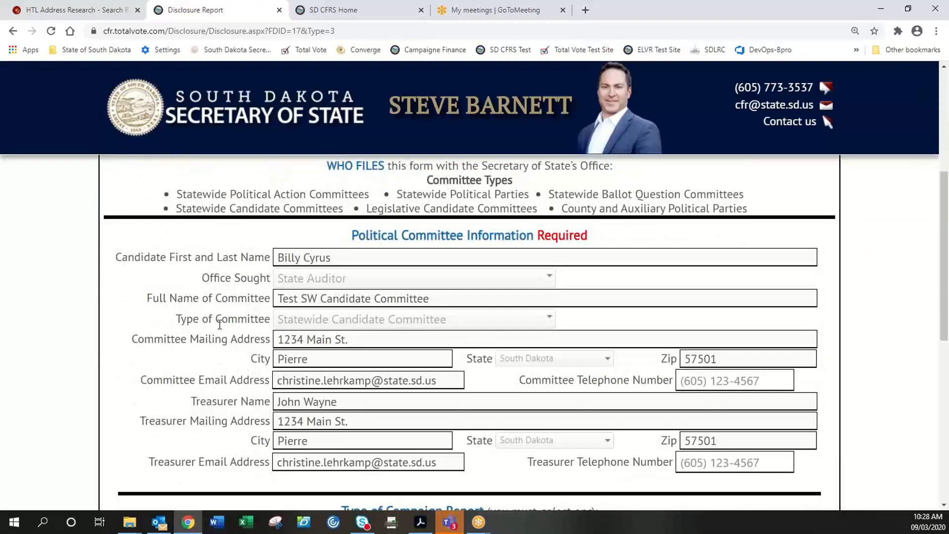
scroll(220, 324, down, 1)
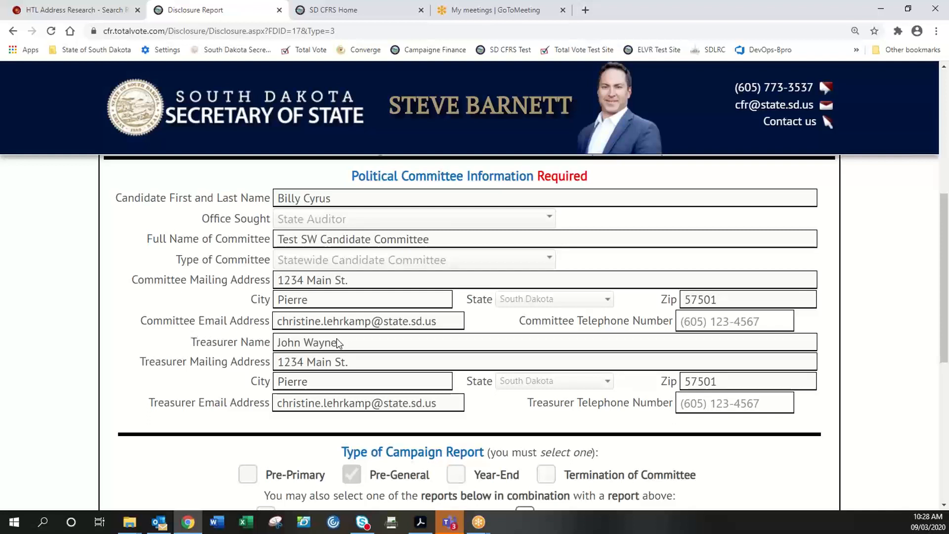
- Review the prefilled treasurer details and the rest of the Committee Information tab
drag(339, 342, 277, 347)
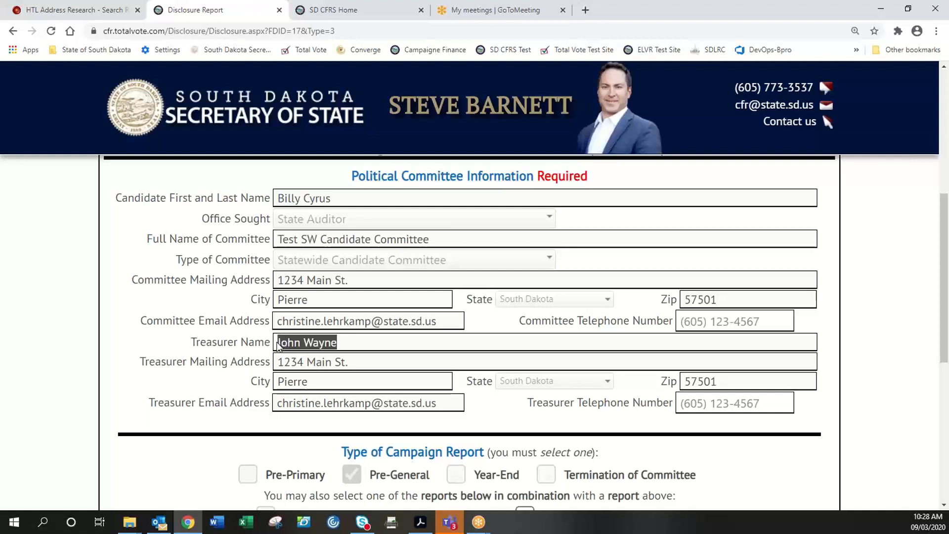
click(278, 345)
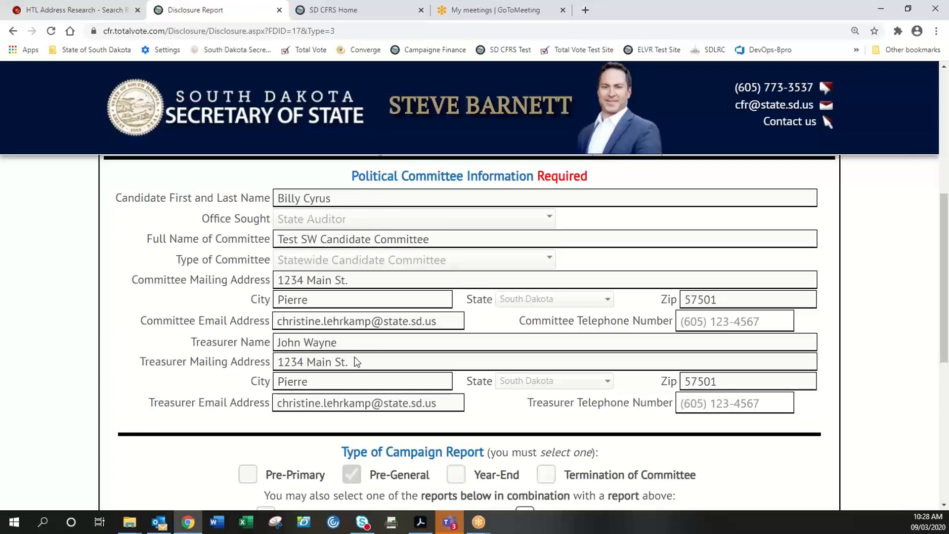
scroll(407, 382, up, 3)
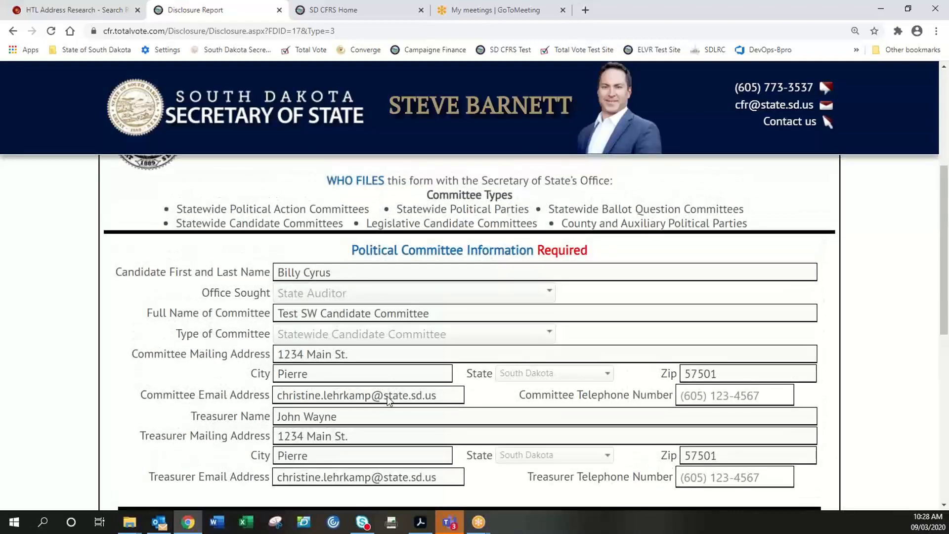
scroll(482, 380, up, 2)
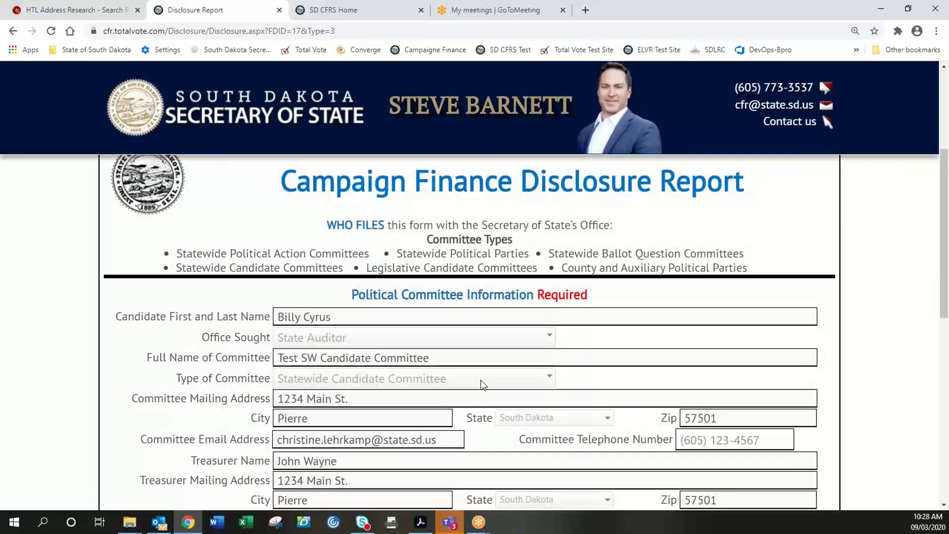
scroll(482, 385, down, 1)
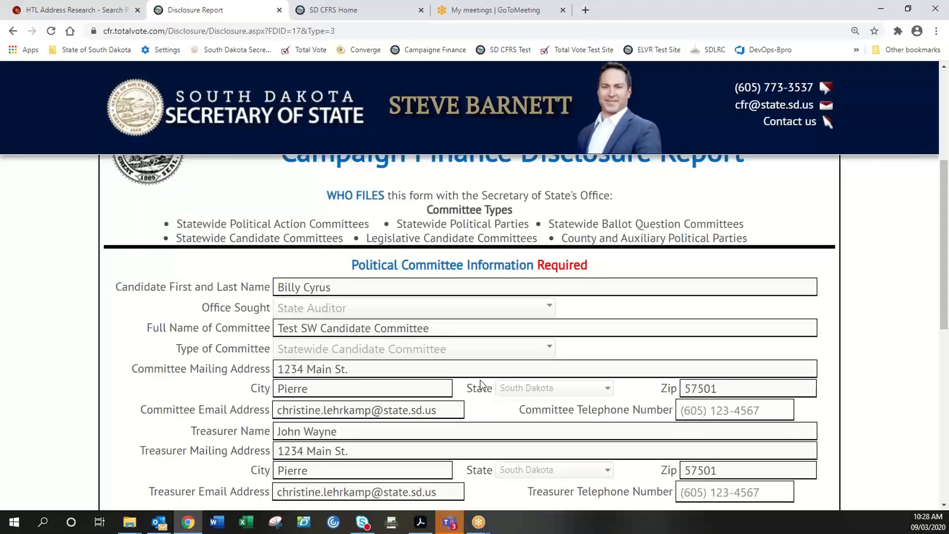
scroll(481, 385, down, 2)
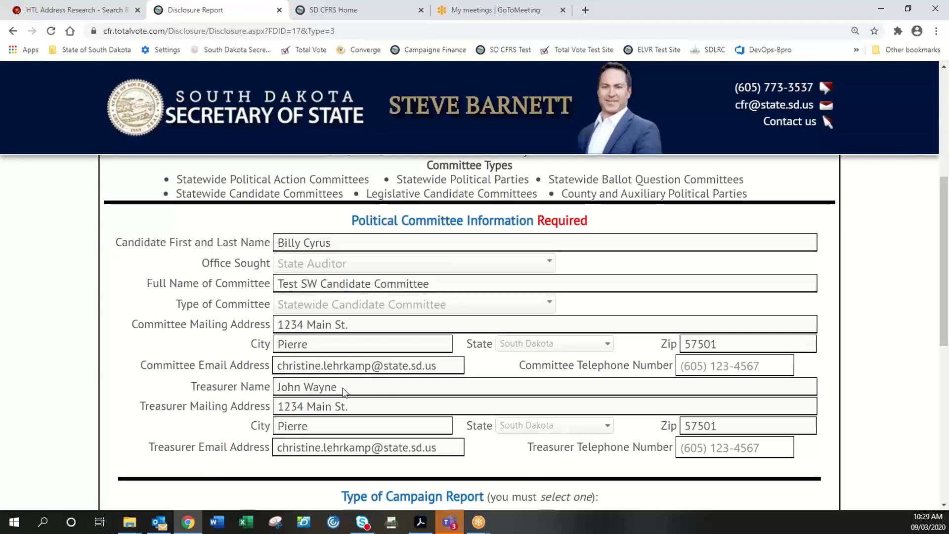
scroll(345, 392, down, 1)
drag(322, 391, 322, 372)
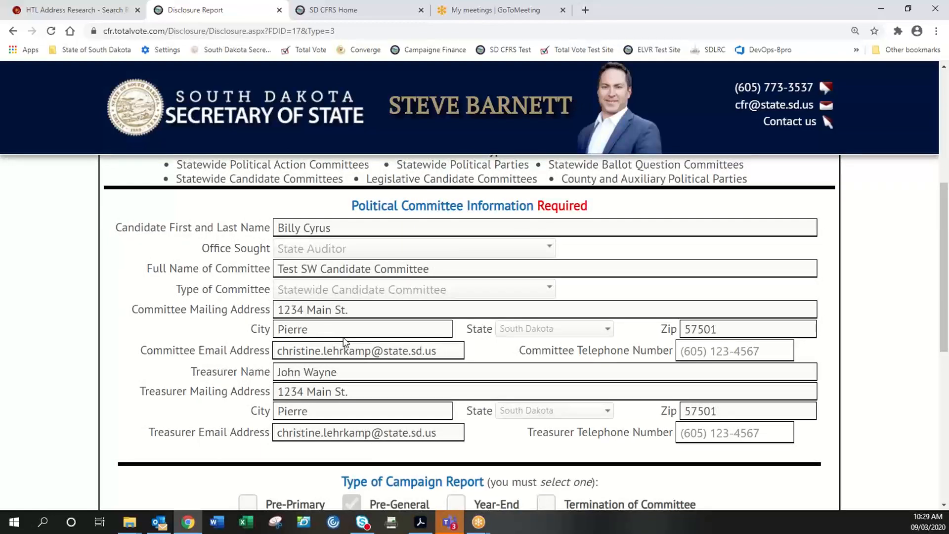
scroll(340, 338, down, 1)
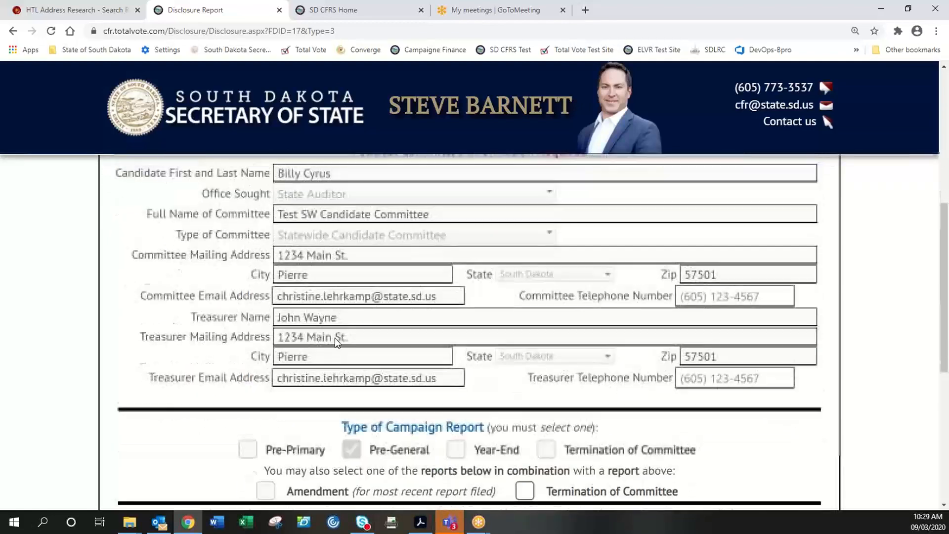
scroll(346, 331, down, 1)
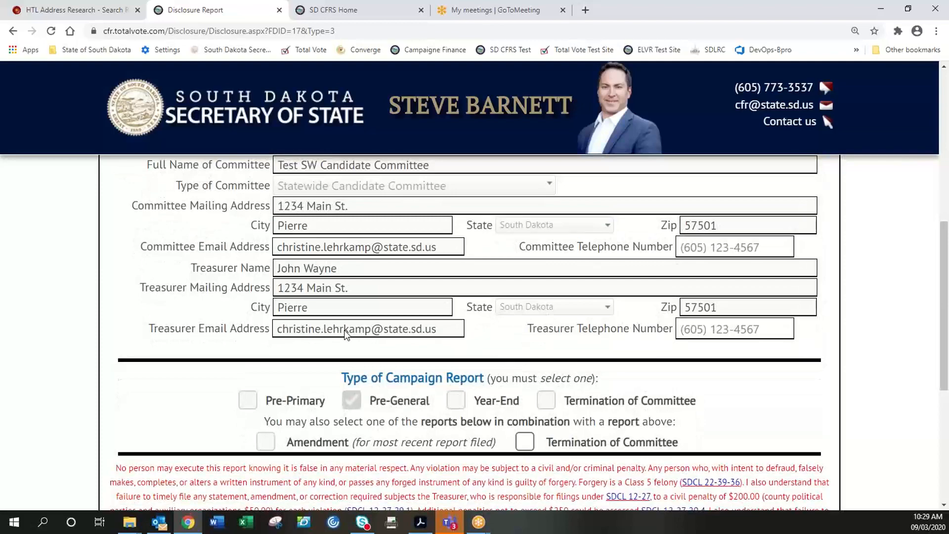
scroll(345, 334, down, 2)
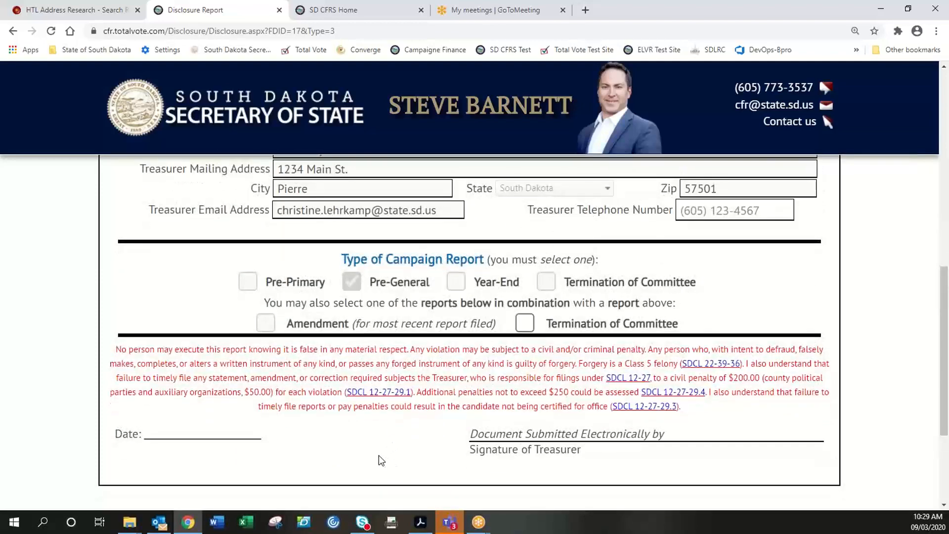
scroll(373, 451, up, 1)
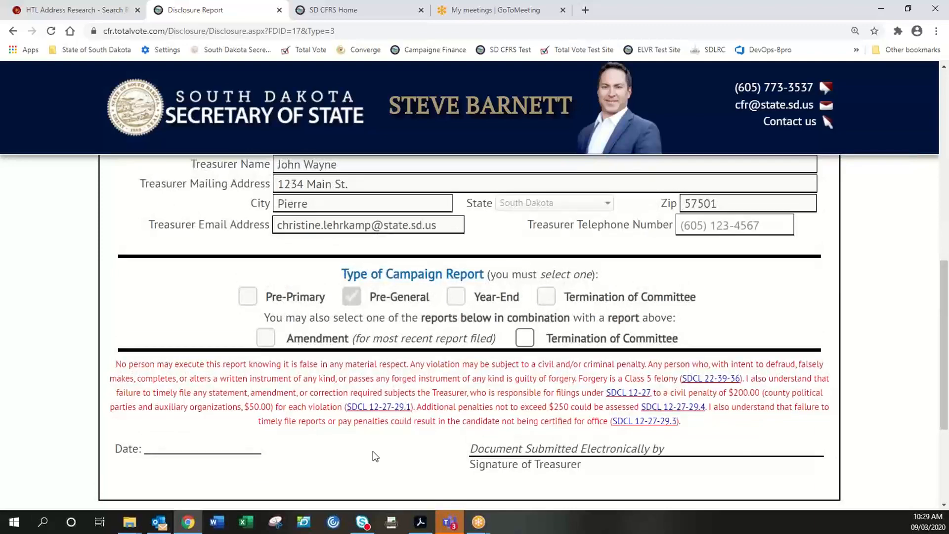
scroll(373, 456, up, 1)
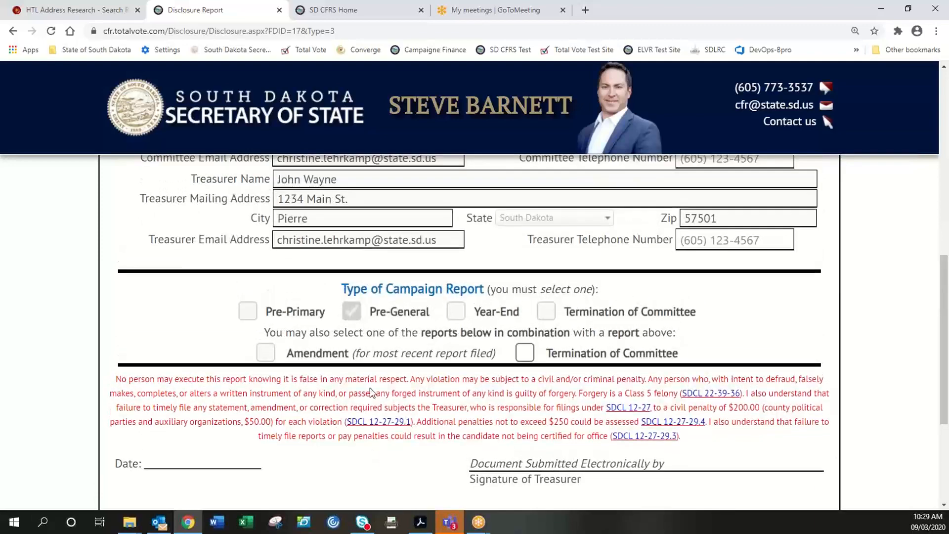
scroll(372, 392, up, 8)
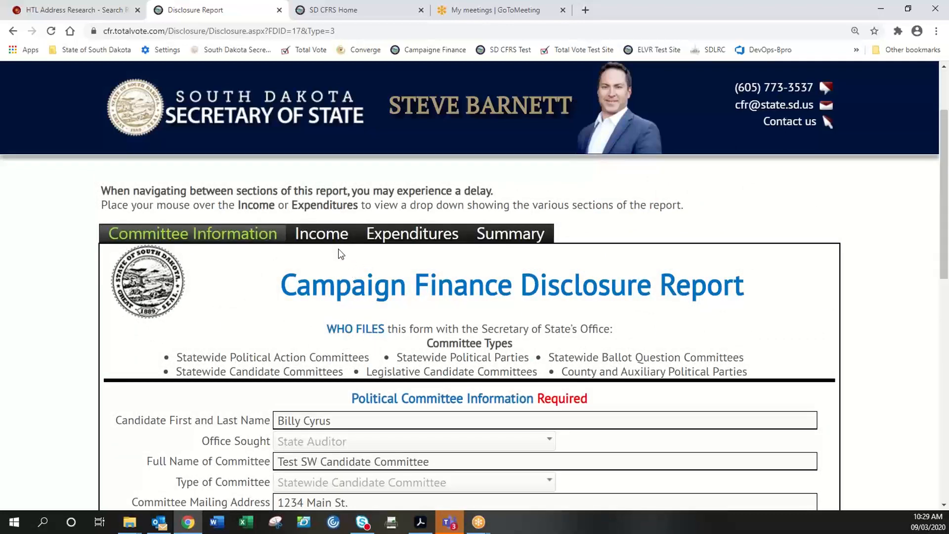
- Show the Income menu, listing Direct Contributions from Individuals through Donated Goods or Services
mouse_move(327, 241)
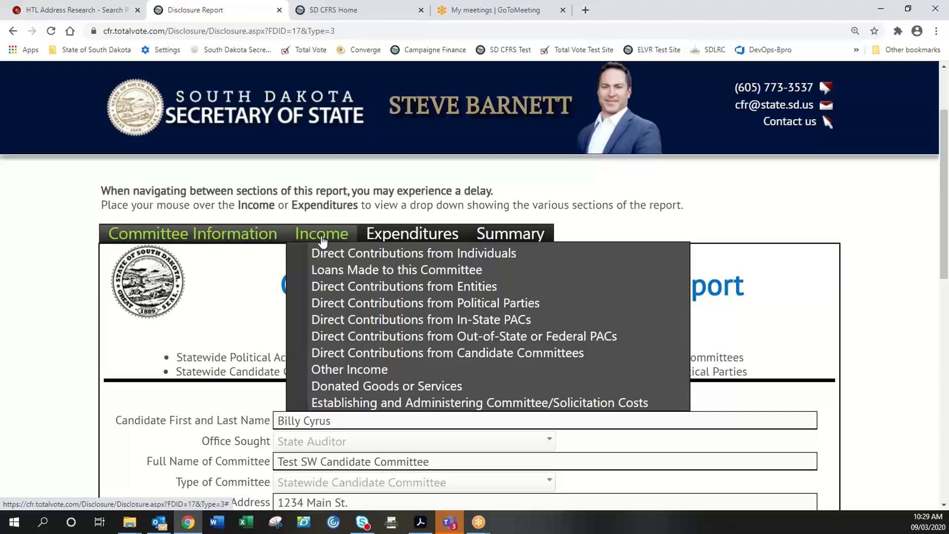
mouse_move(396, 239)
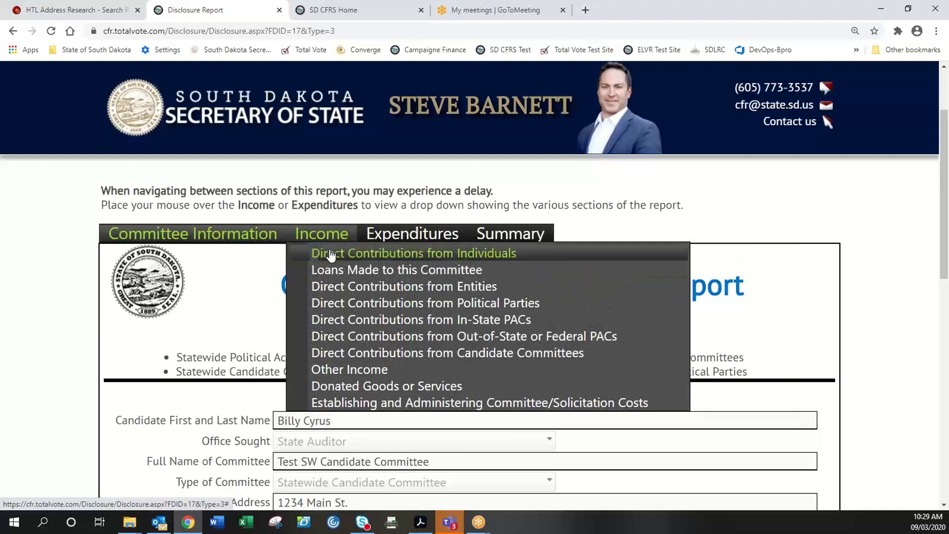
- Open the Direct Contributions from Individuals section and locate the unitemized total
click(331, 254)
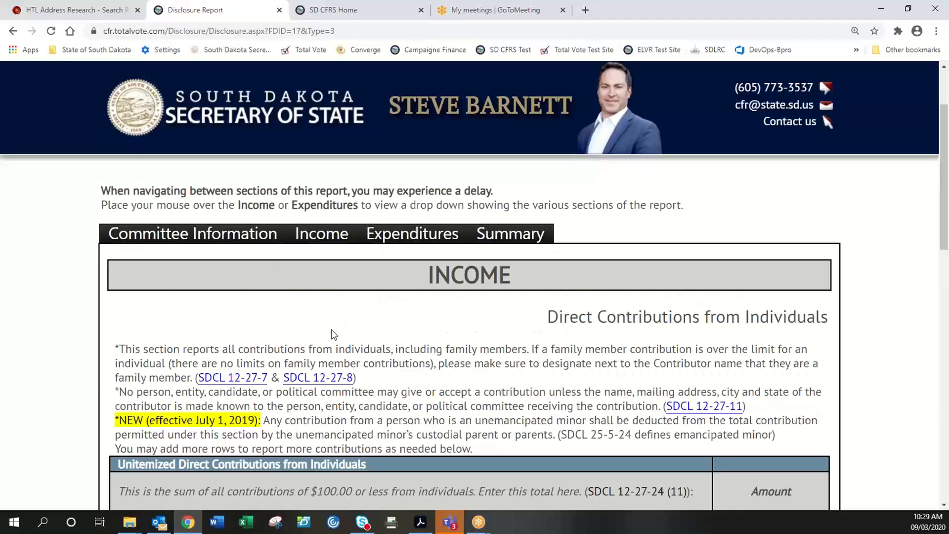
scroll(326, 329, down, 1)
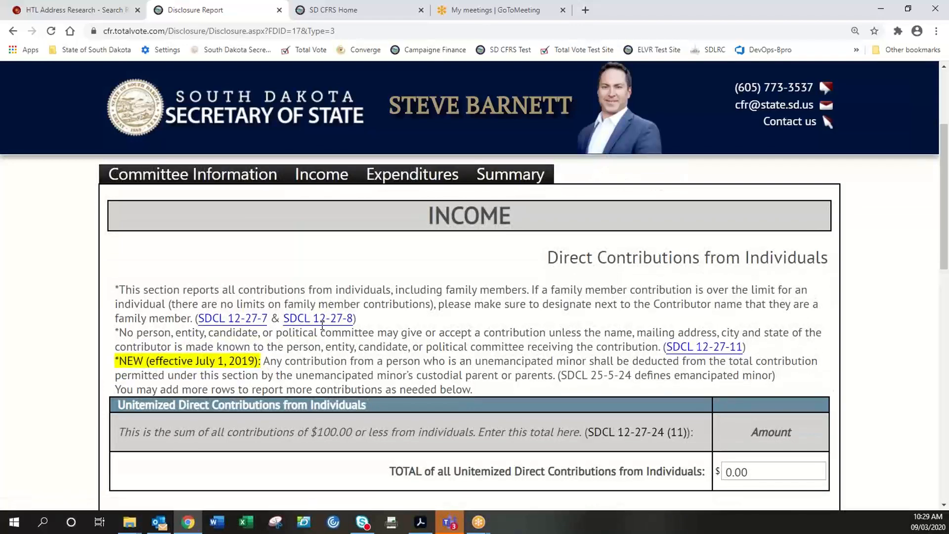
scroll(322, 327, up, 1)
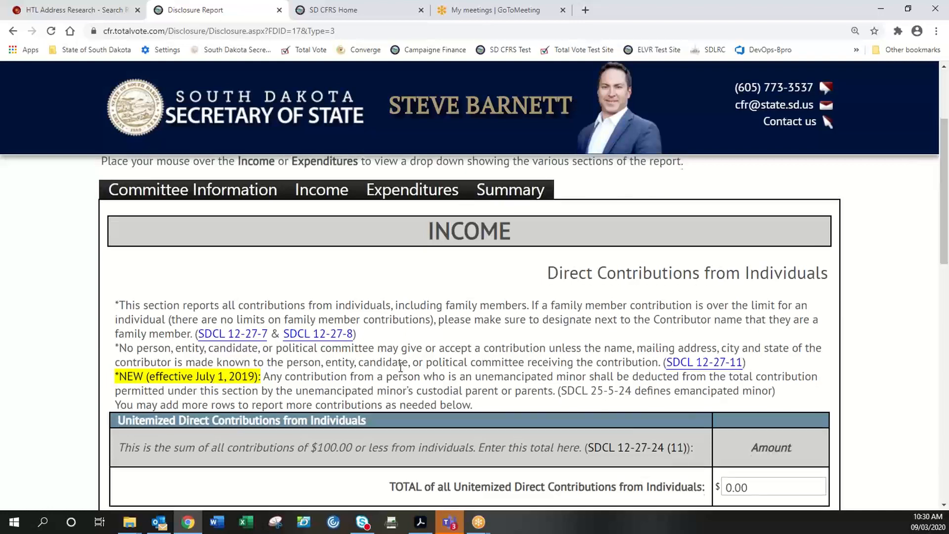
scroll(401, 367, up, 2)
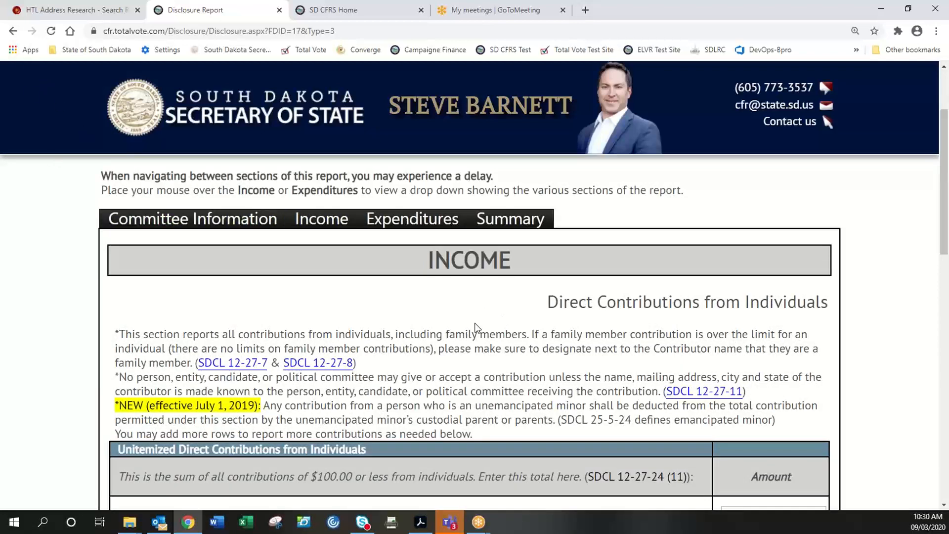
scroll(473, 324, down, 1)
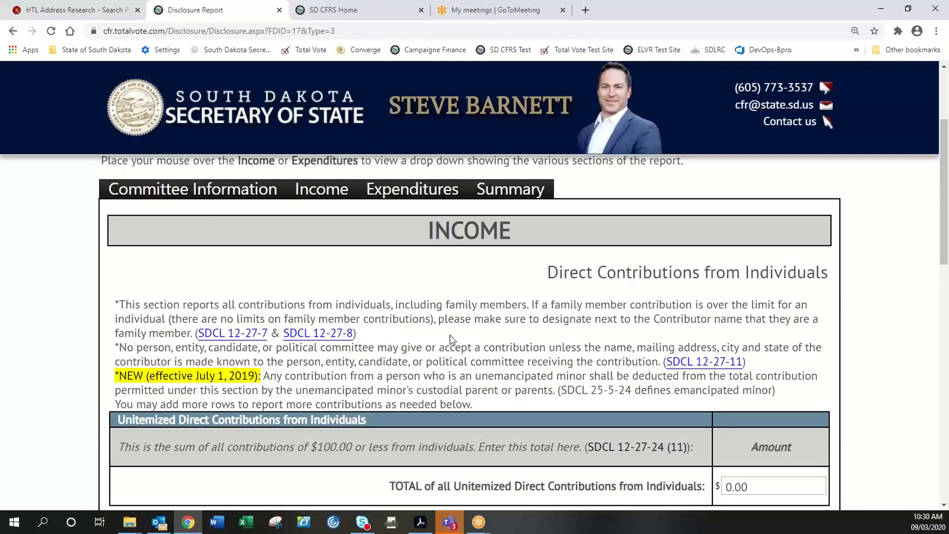
scroll(450, 336, down, 1)
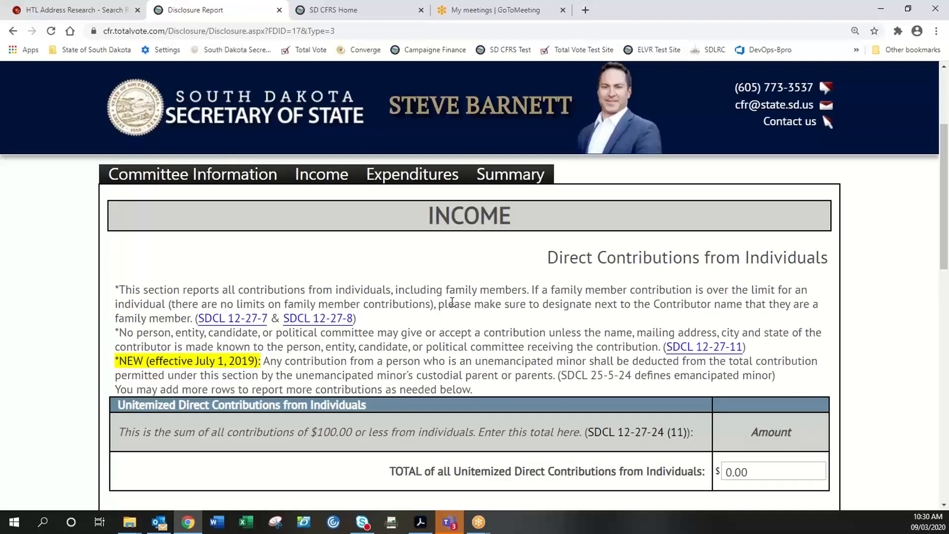
scroll(468, 310, down, 1)
scroll(468, 310, down, 2)
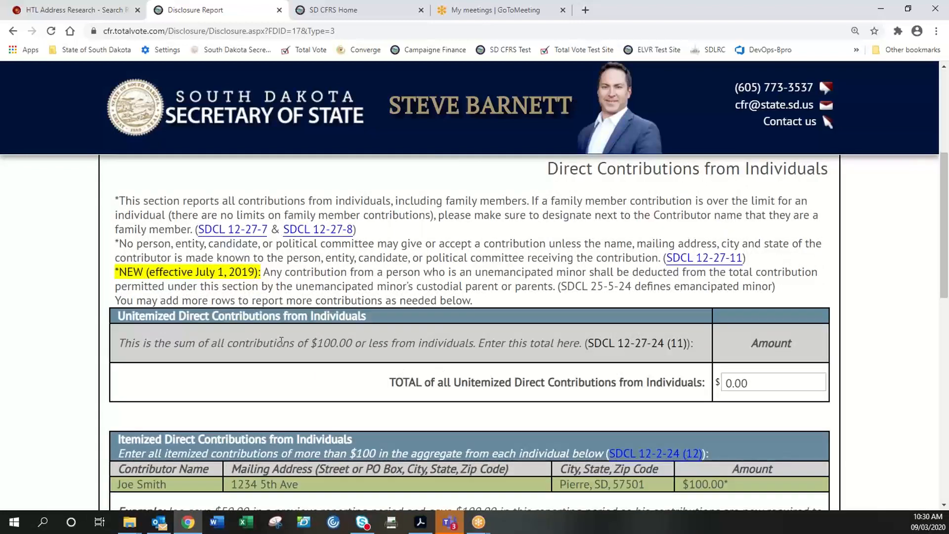
- Enter 1000 as the Unitemized Direct Contributions total, giving $1,000.00
click(749, 382)
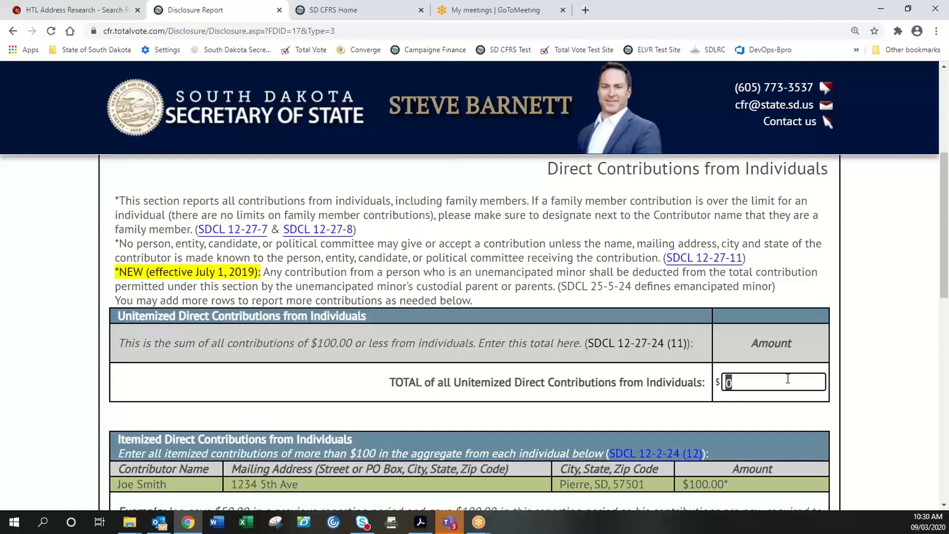
text(1000)
click(516, 384)
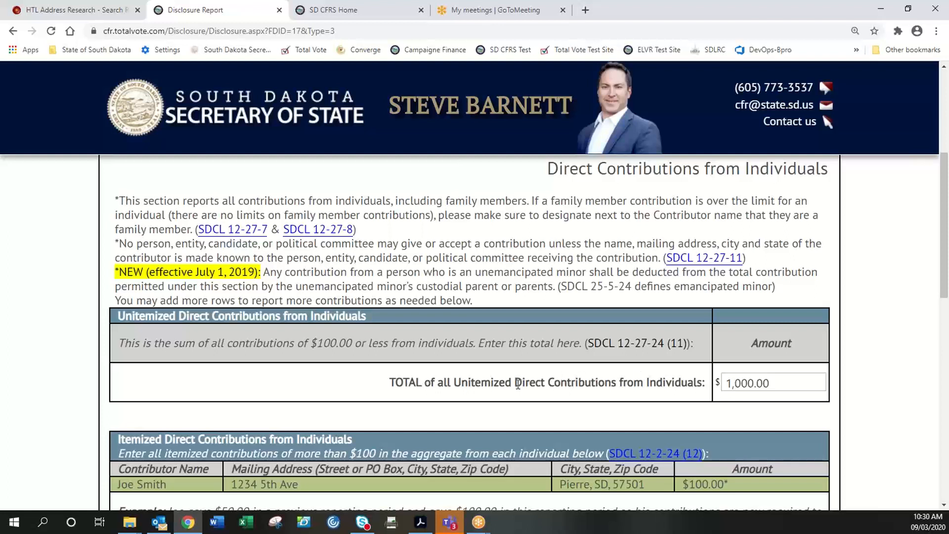
scroll(510, 385, down, 3)
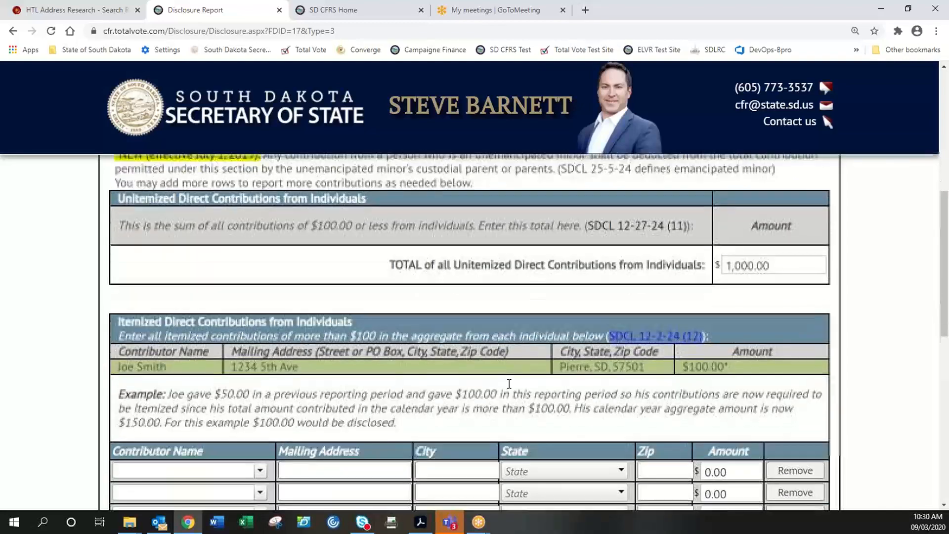
- Enter the first itemized contributor's full name
scroll(510, 385, down, 2)
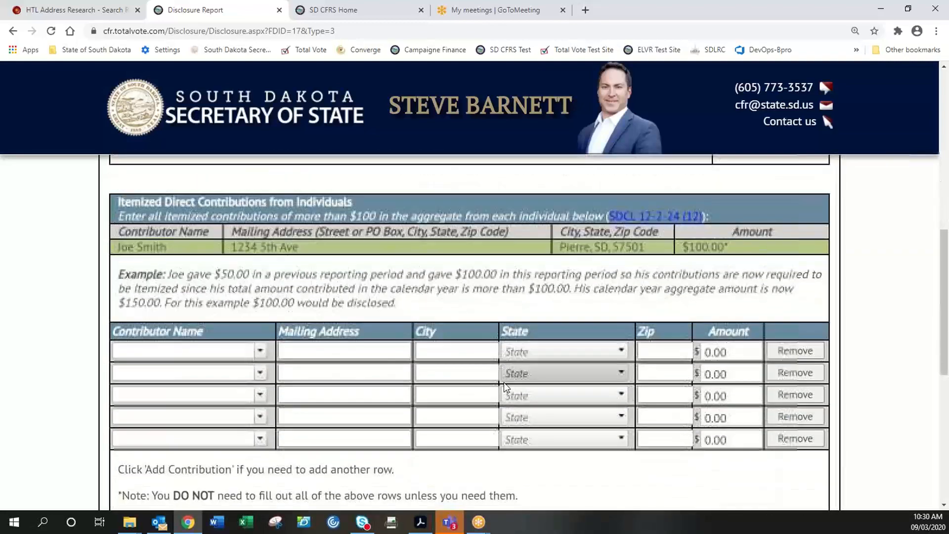
click(261, 351)
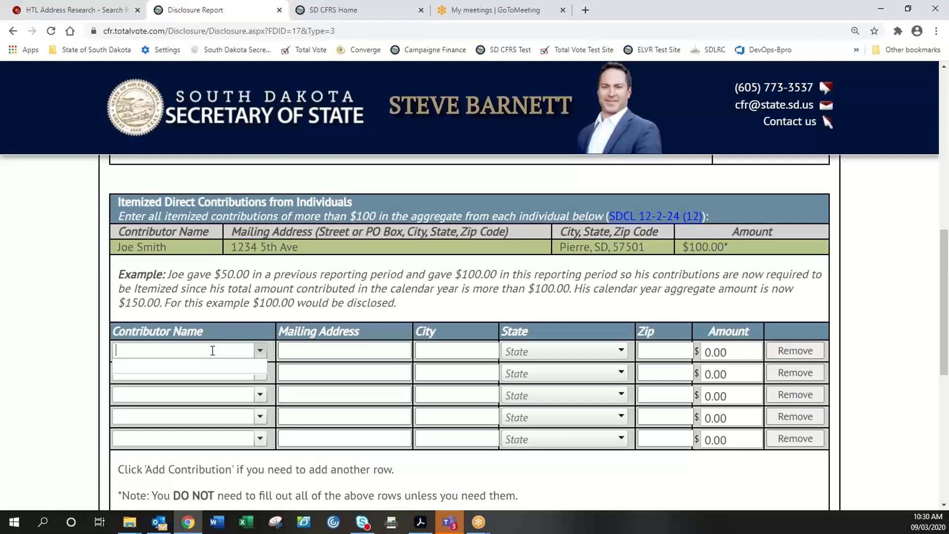
text(Tom Smith)
- Fill in the contributor's mailing address, city, state and zip, with an amount of 1000
key(Tab)
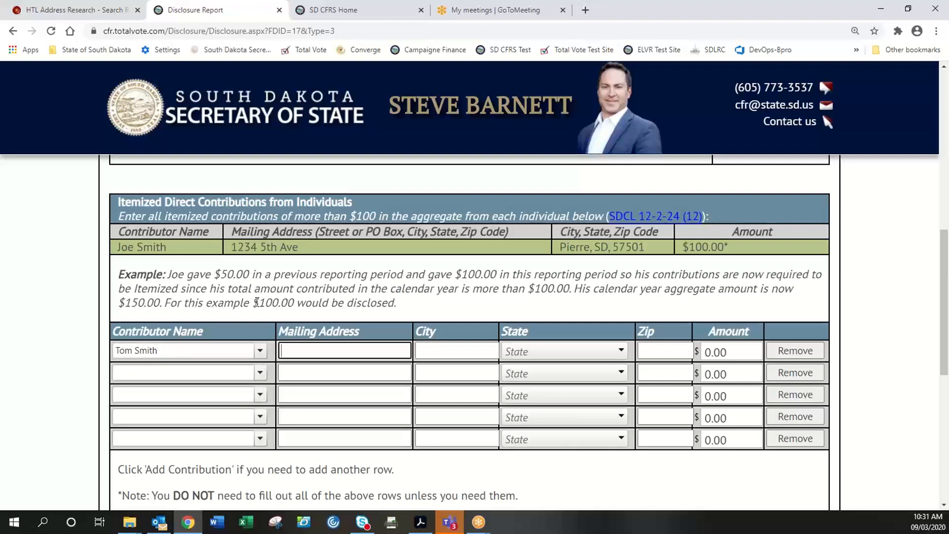
text(123 Main St)
key(Tab)
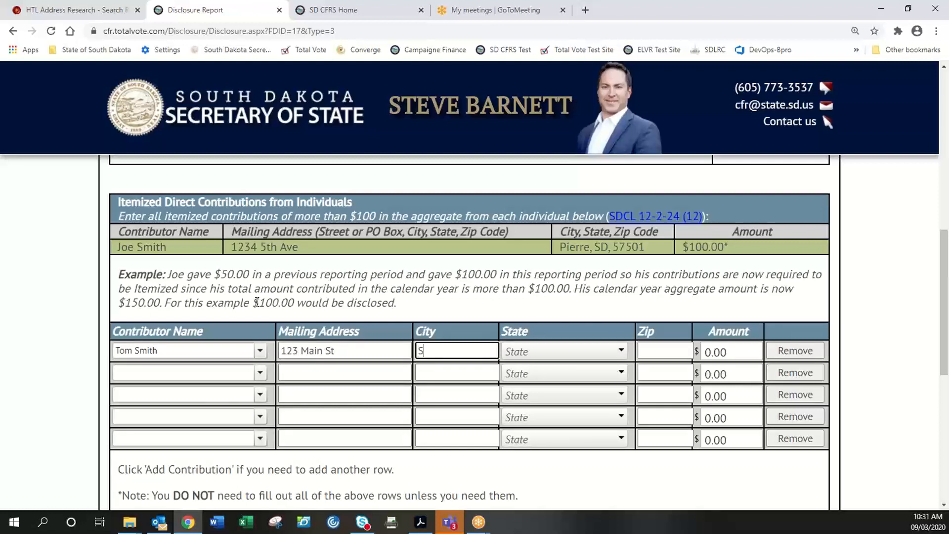
text(Pierre)
key(Tab)
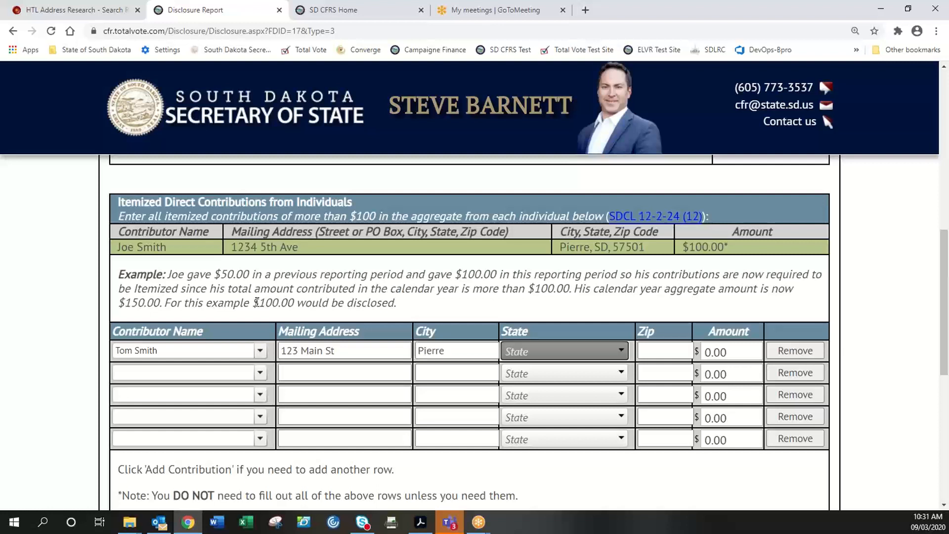
text(South Dakota)
key(Tab)
text(57501)
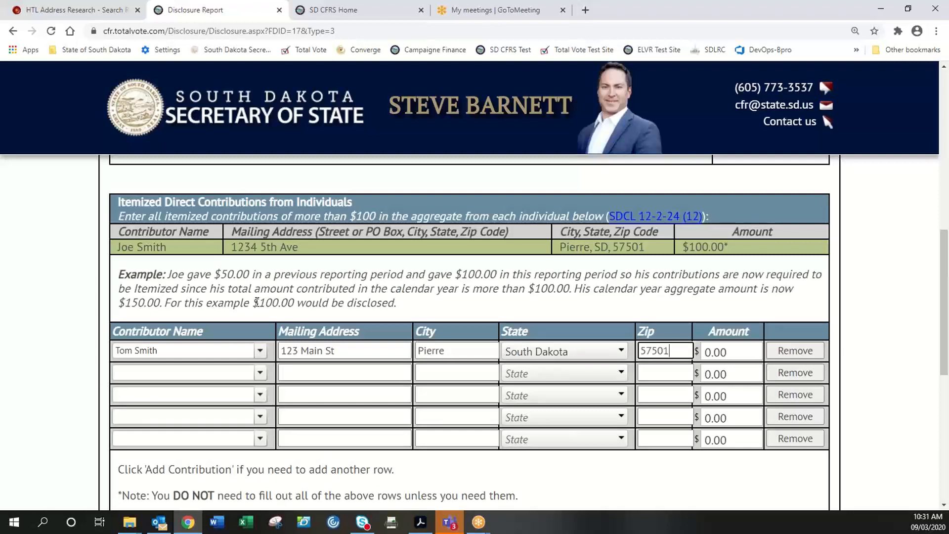
key(Tab)
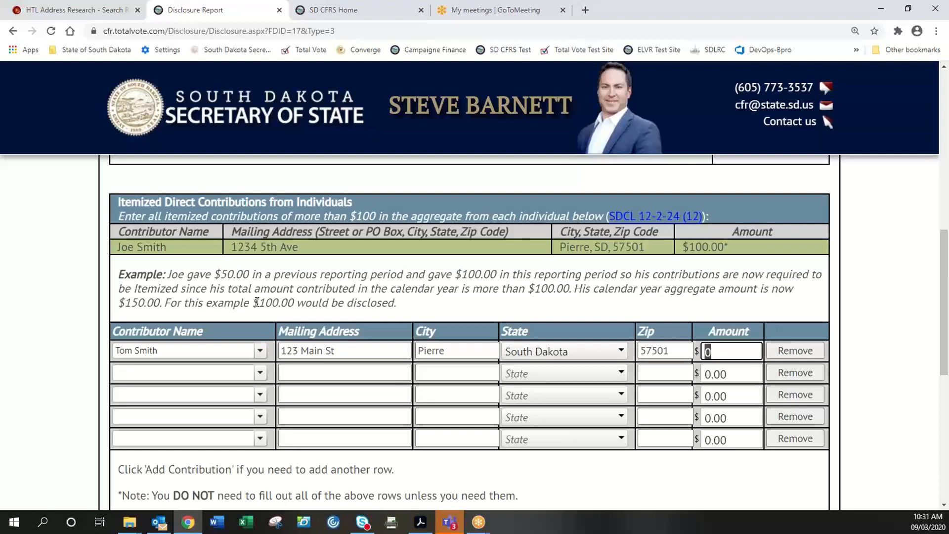
text(1000)
click(745, 375)
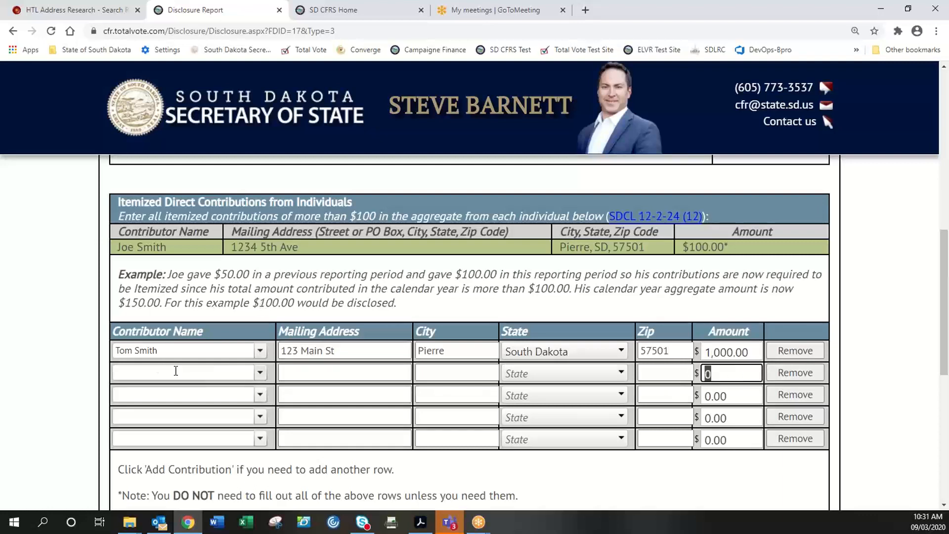
scroll(315, 336, down, 1)
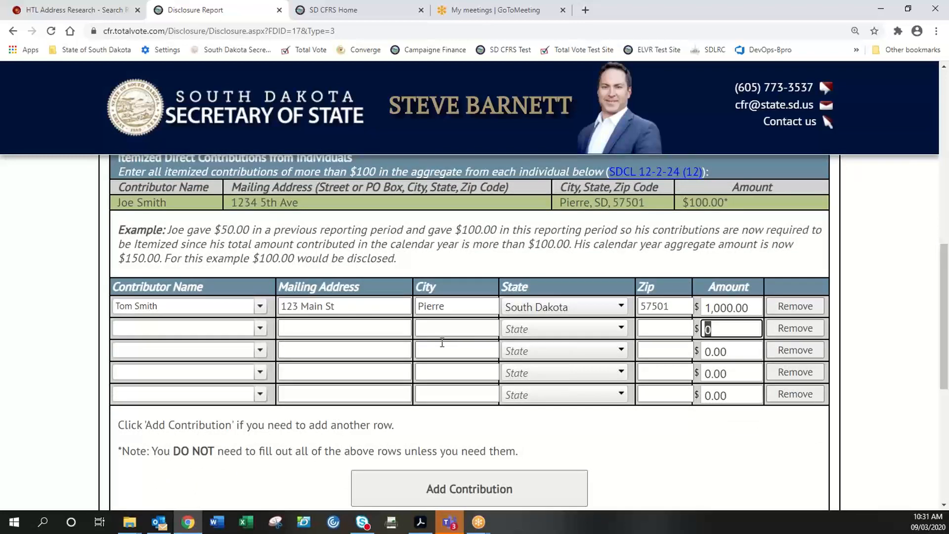
scroll(362, 341, down, 1)
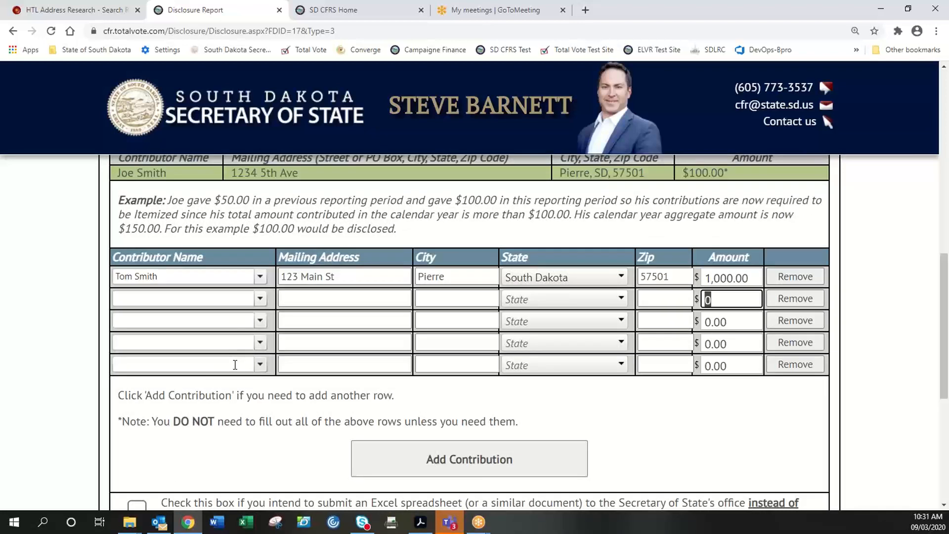
scroll(256, 381, down, 2)
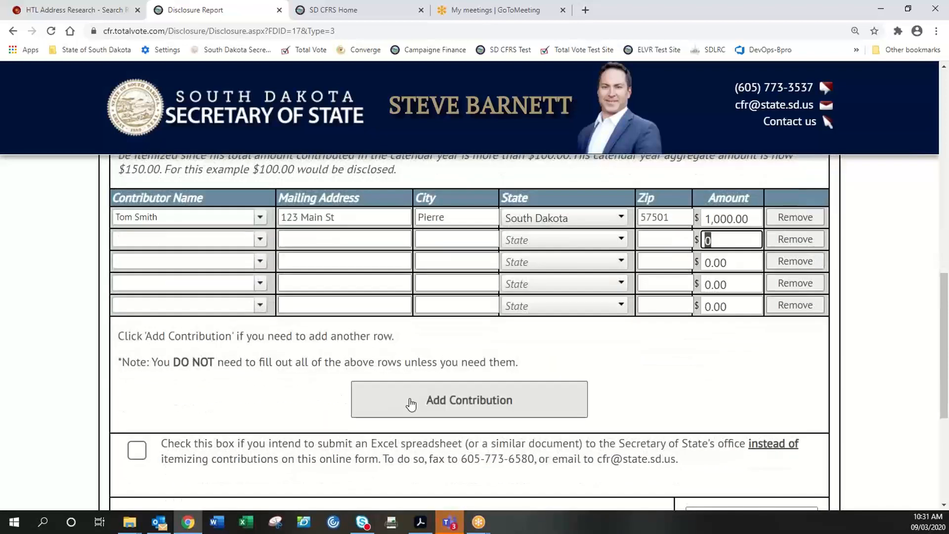
- Add a sixth empty itemized row and confirm the contributions total stays $1,000.00
click(428, 407)
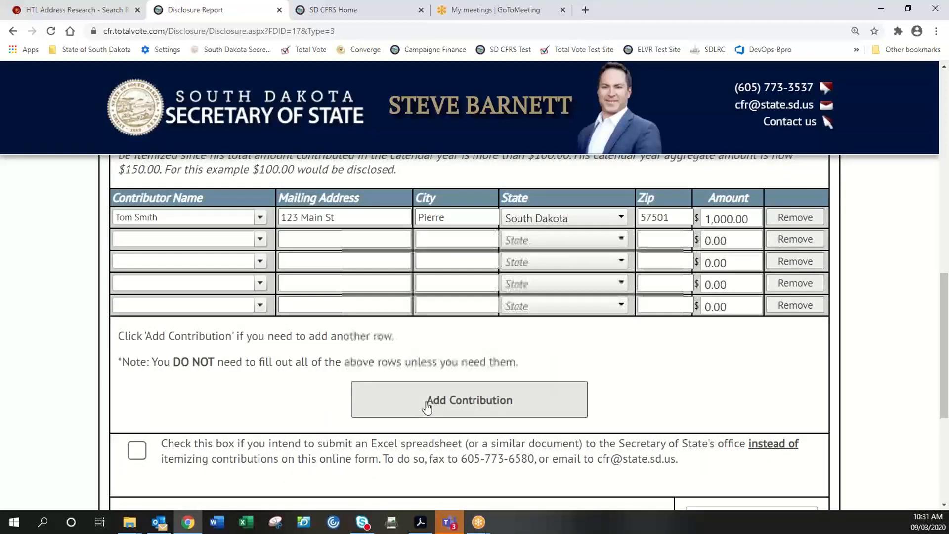
click(460, 403)
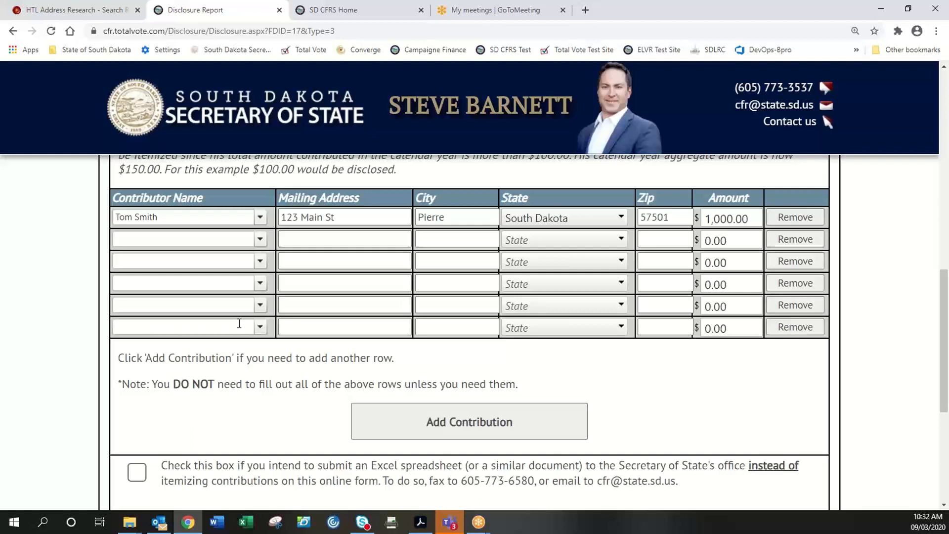
scroll(434, 308, up, 1)
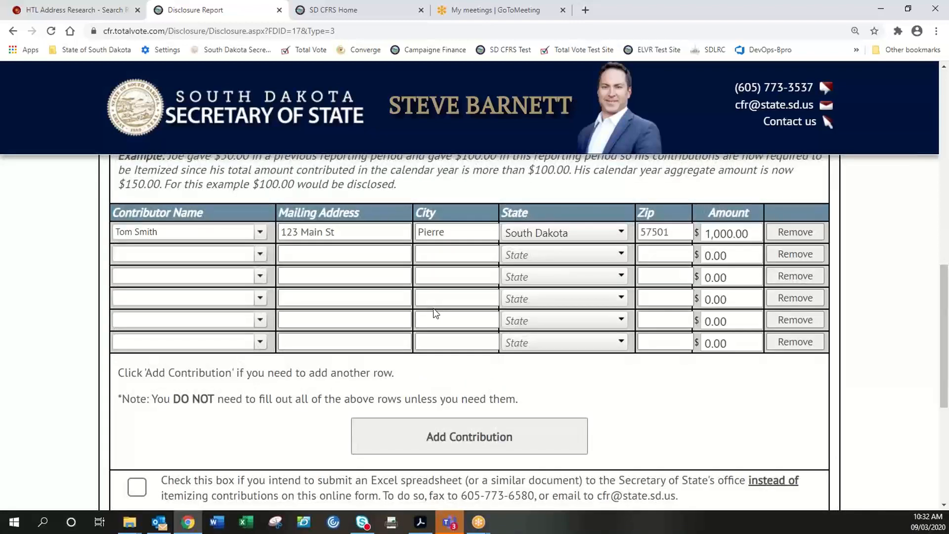
scroll(434, 309, up, 1)
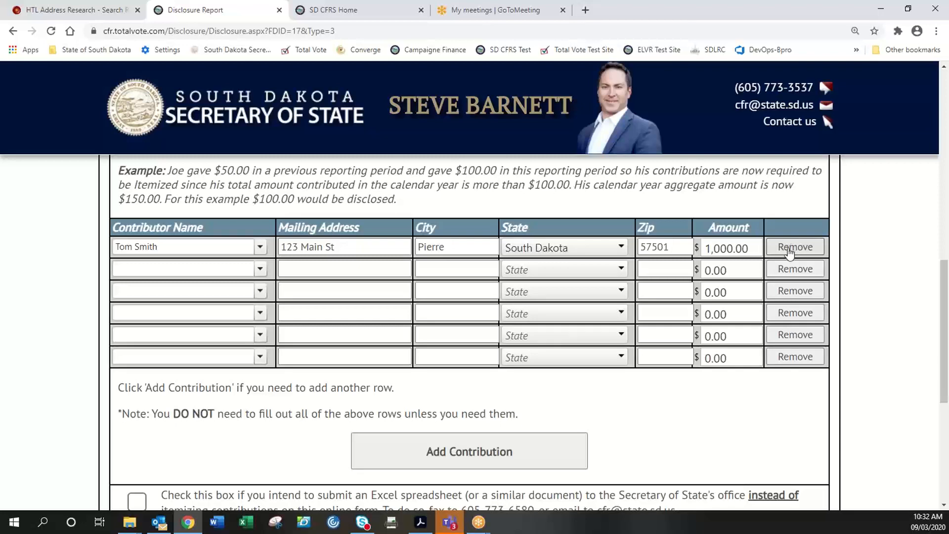
scroll(713, 285, down, 2)
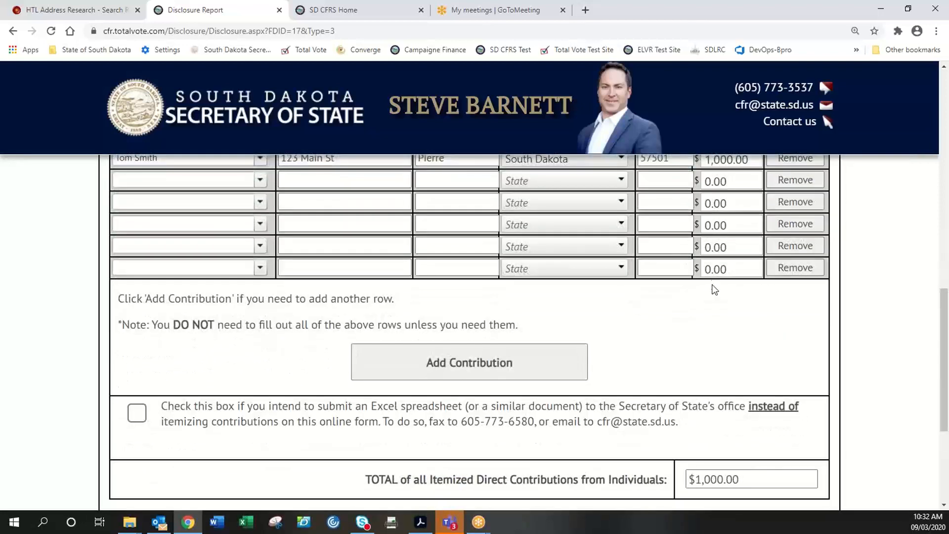
scroll(714, 285, up, 2)
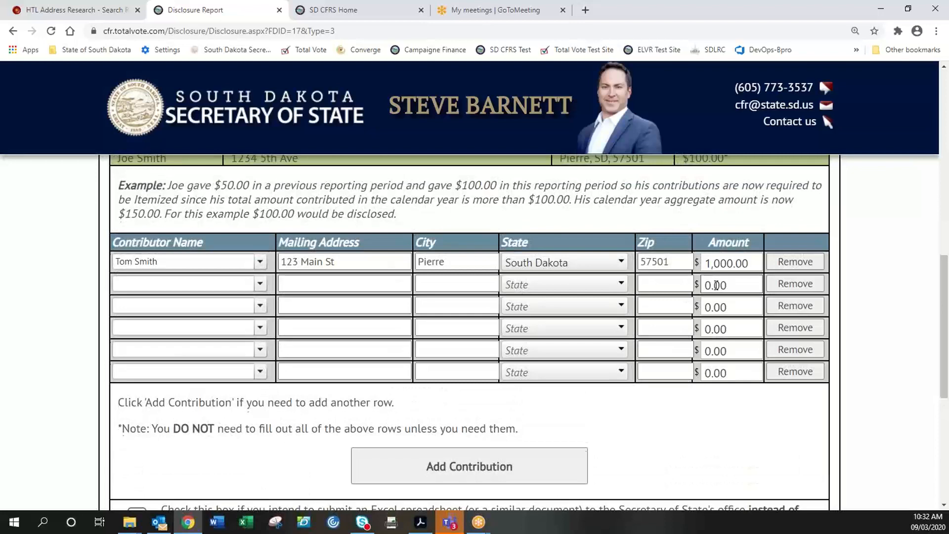
scroll(716, 285, up, 1)
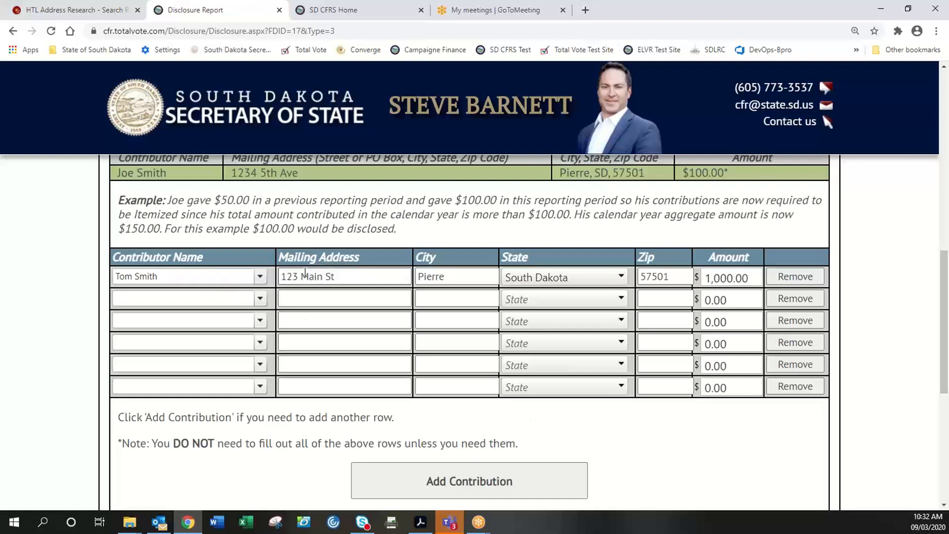
click(439, 276)
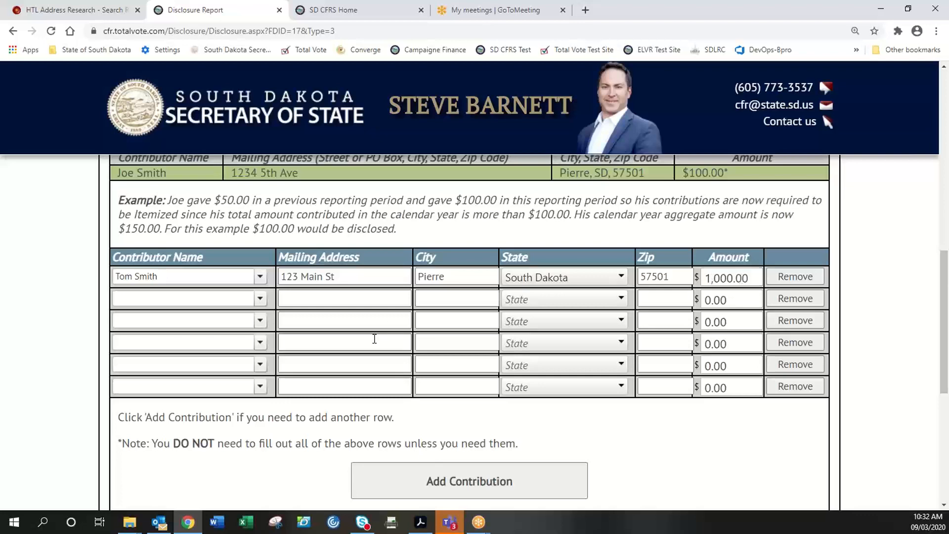
scroll(373, 337, down, 3)
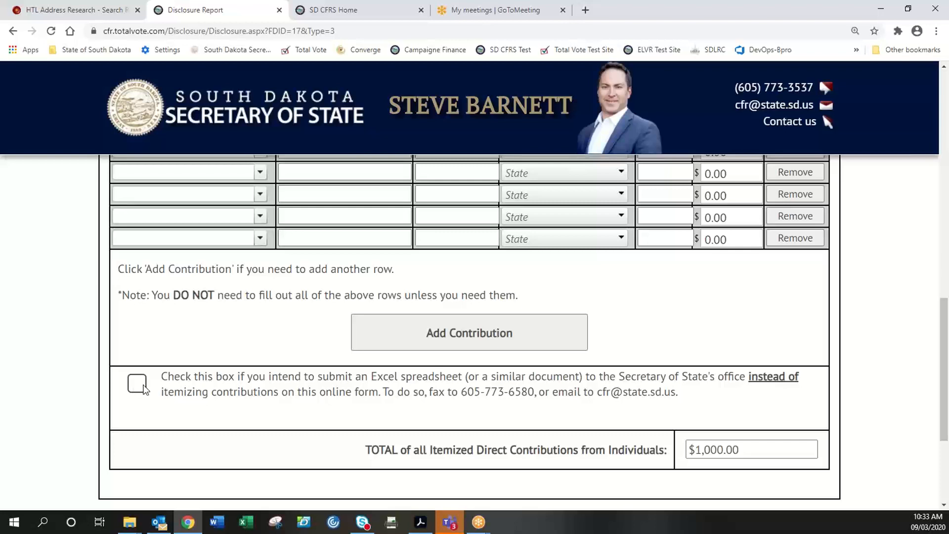
scroll(502, 392, down, 1)
scroll(502, 392, down, 2)
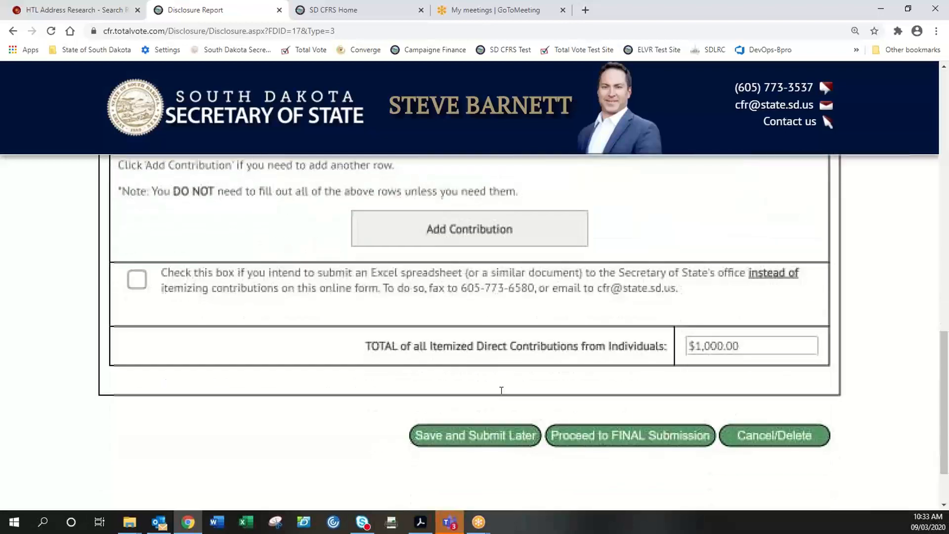
scroll(503, 391, up, 1)
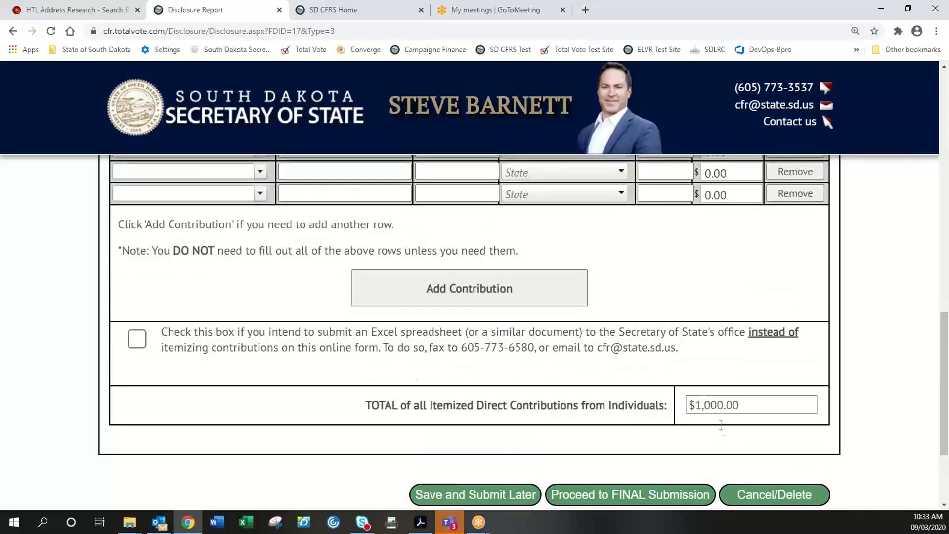
scroll(703, 398, up, 5)
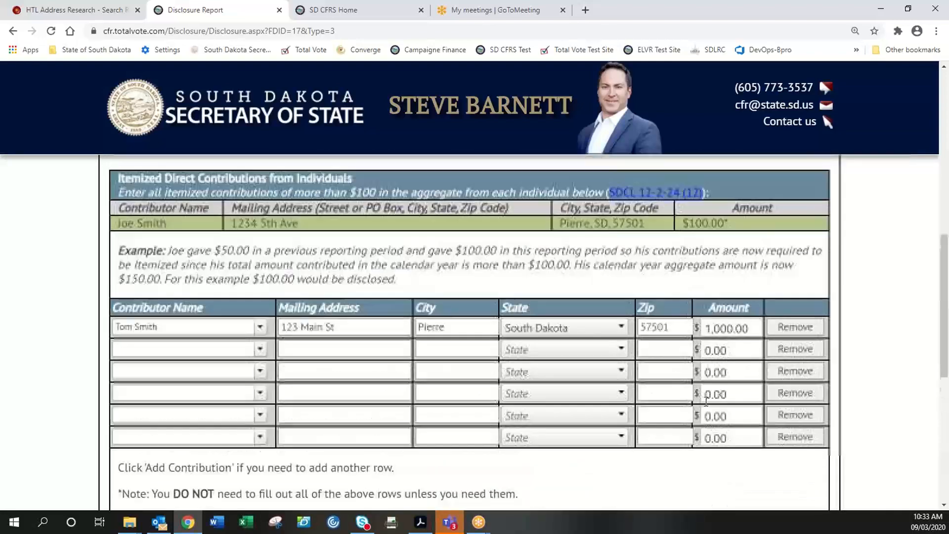
scroll(714, 381, up, 1)
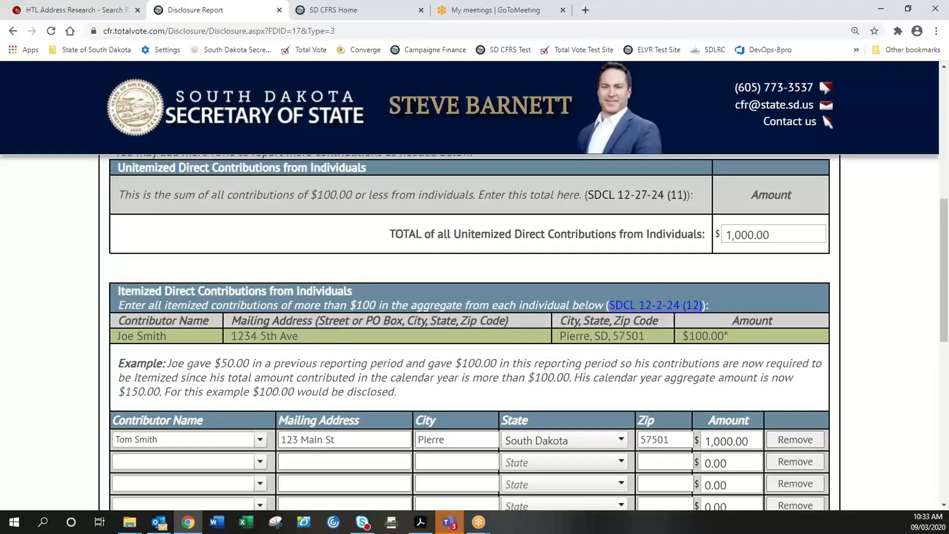
scroll(658, 398, down, 7)
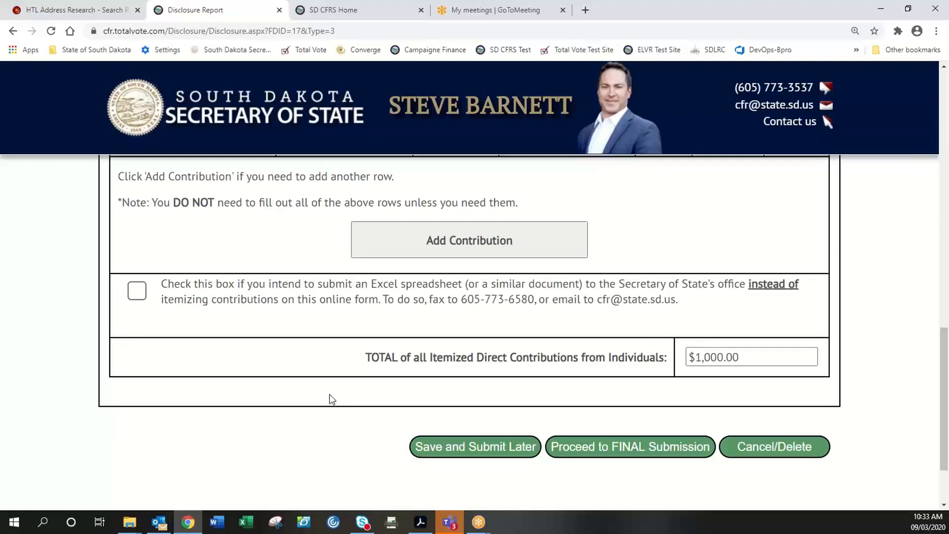
scroll(330, 398, up, 1)
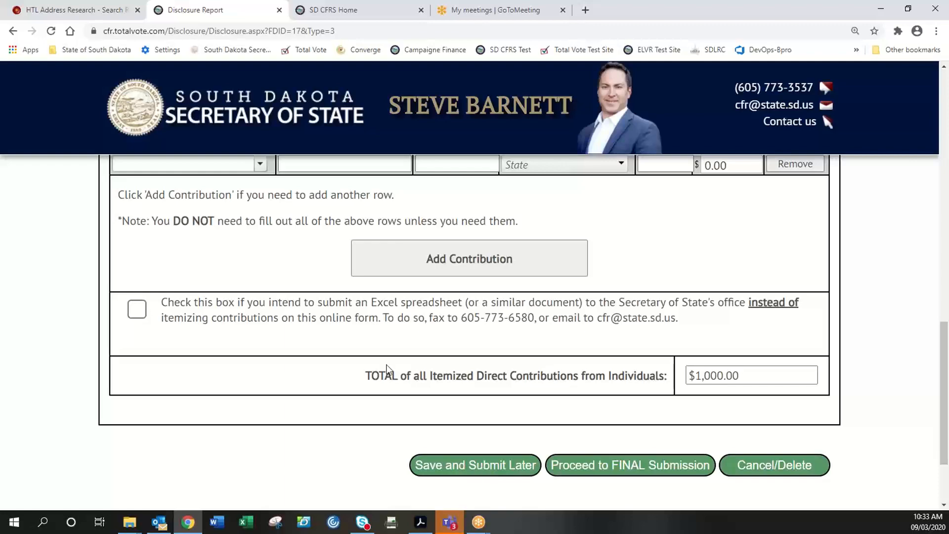
scroll(373, 370, up, 5)
scroll(372, 369, up, 8)
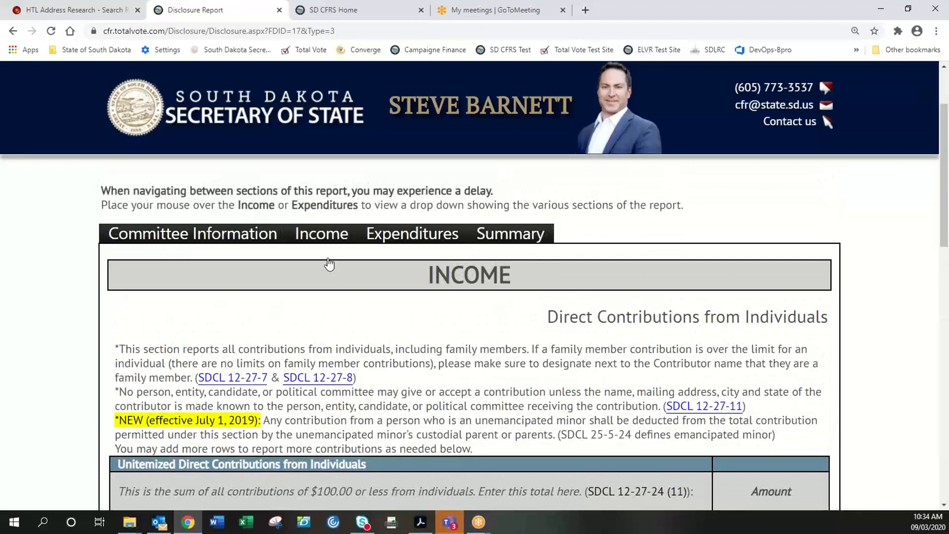
- Go to Direct Contributions from In-State PACs from the Income menu
mouse_move(323, 236)
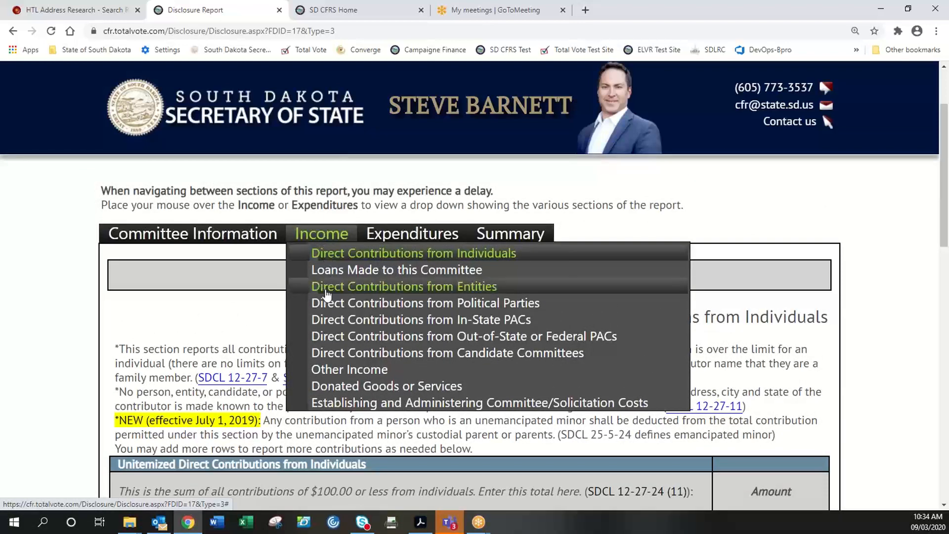
click(349, 321)
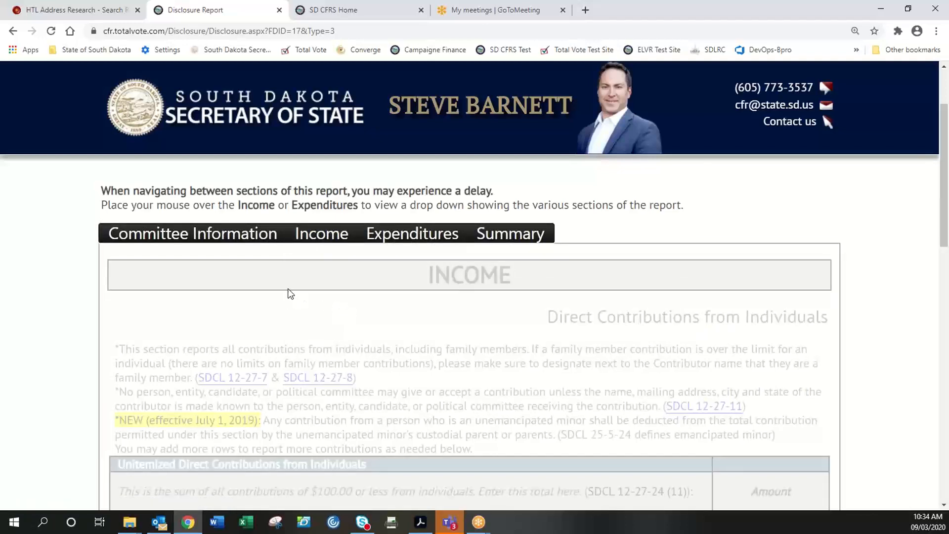
scroll(287, 290, down, 1)
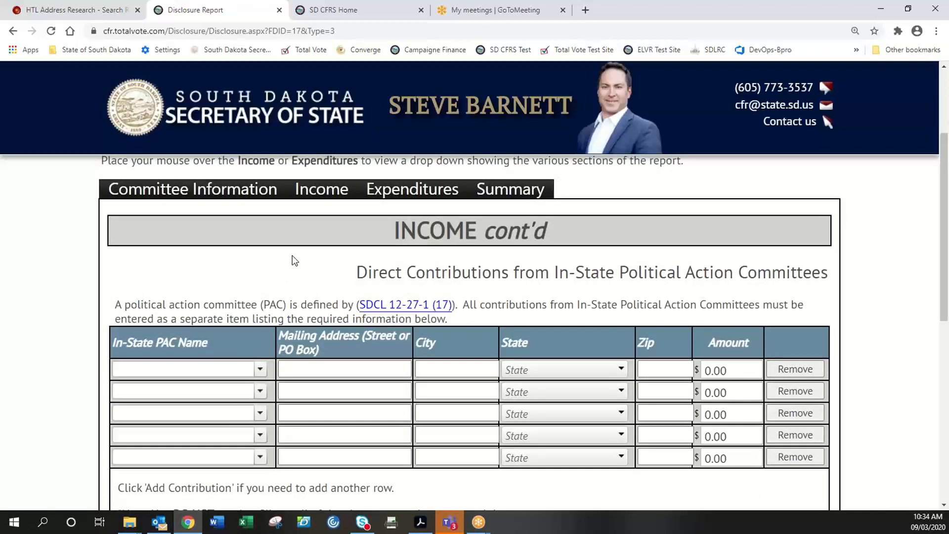
- Delete the stray 'jthetheh' text from row one's PAC Name so the full PAC list shows
scroll(291, 257, down, 1)
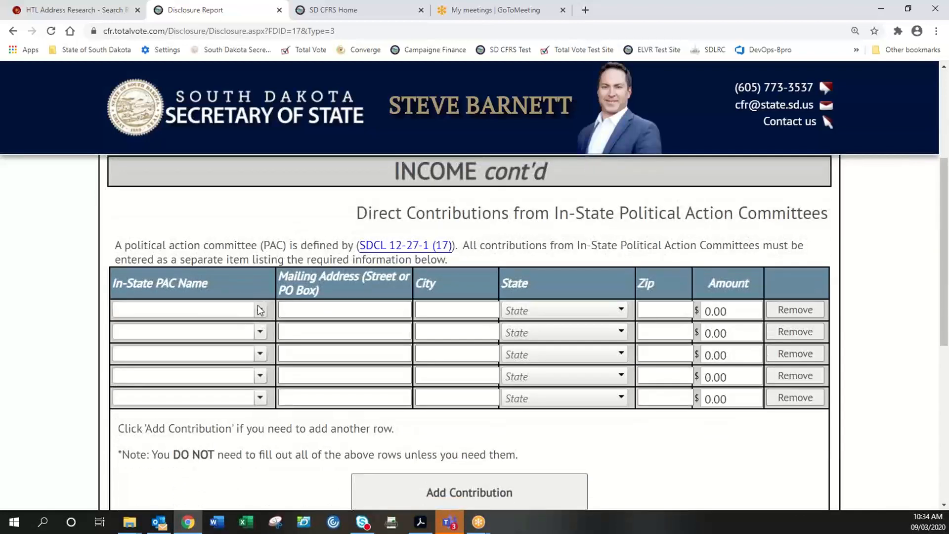
click(259, 310)
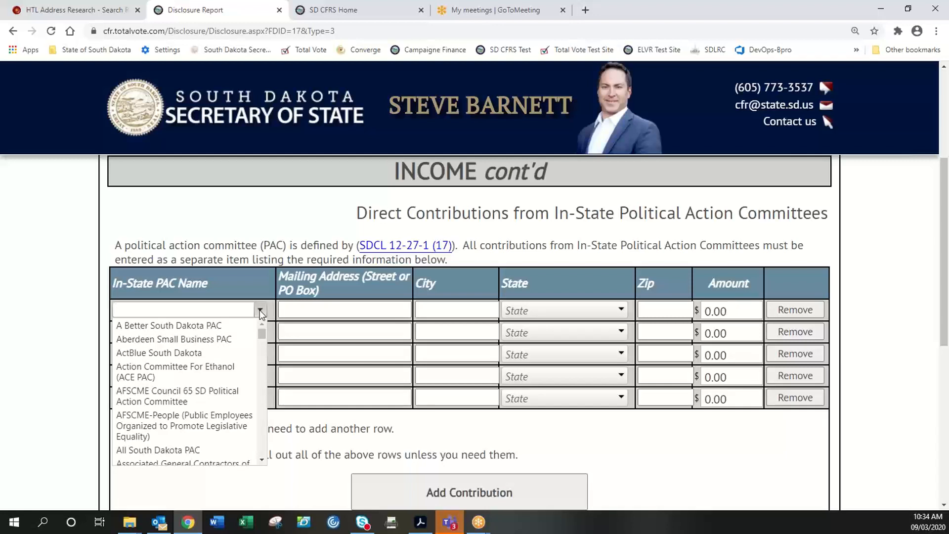
text(jthe)
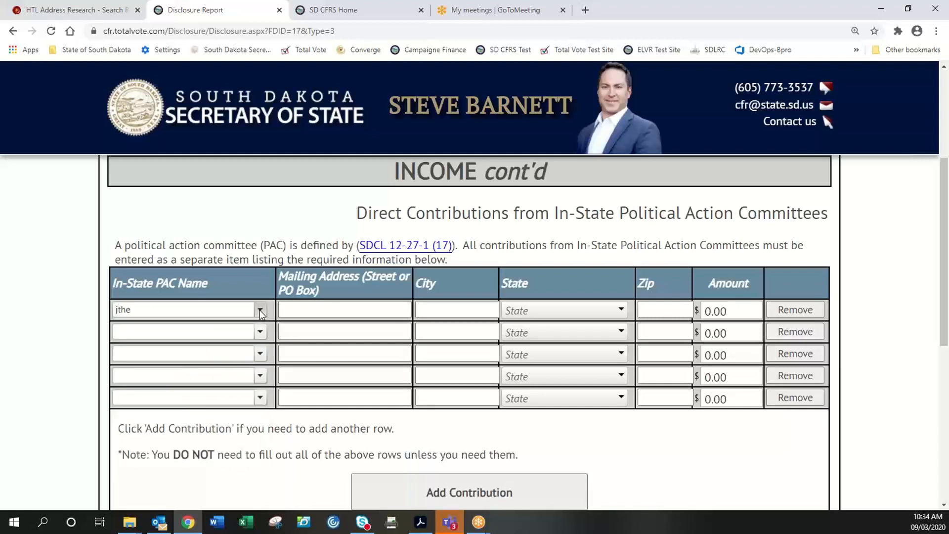
text(theh)
click(259, 310)
click(260, 310)
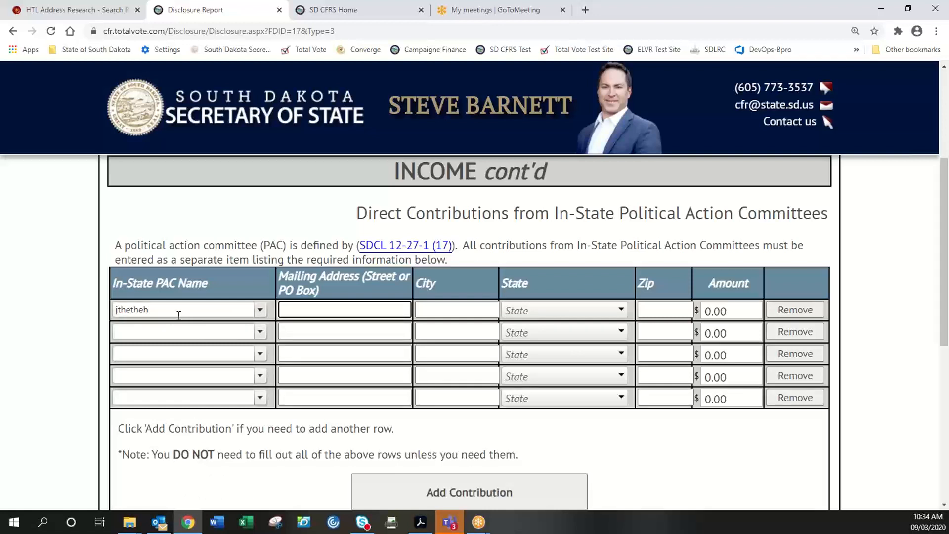
drag(171, 310, 108, 310)
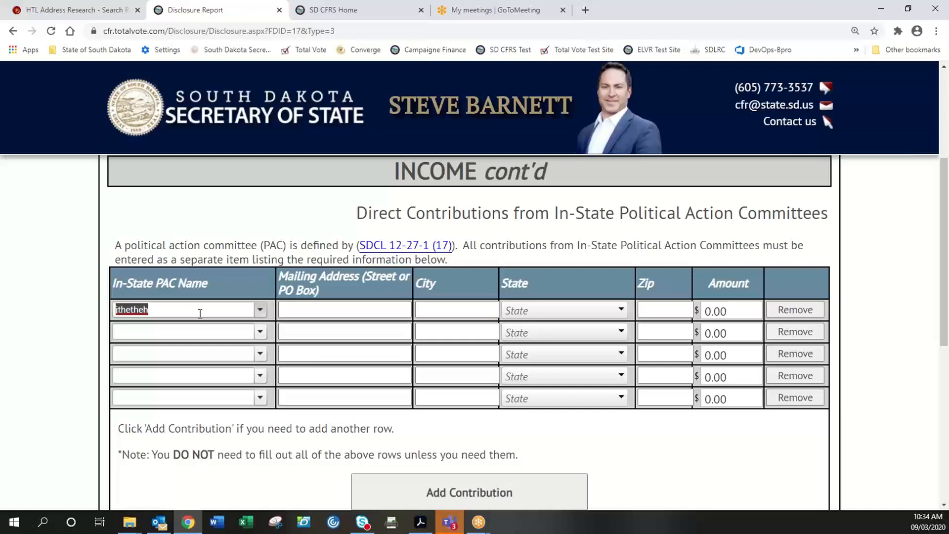
key(BackSpace)
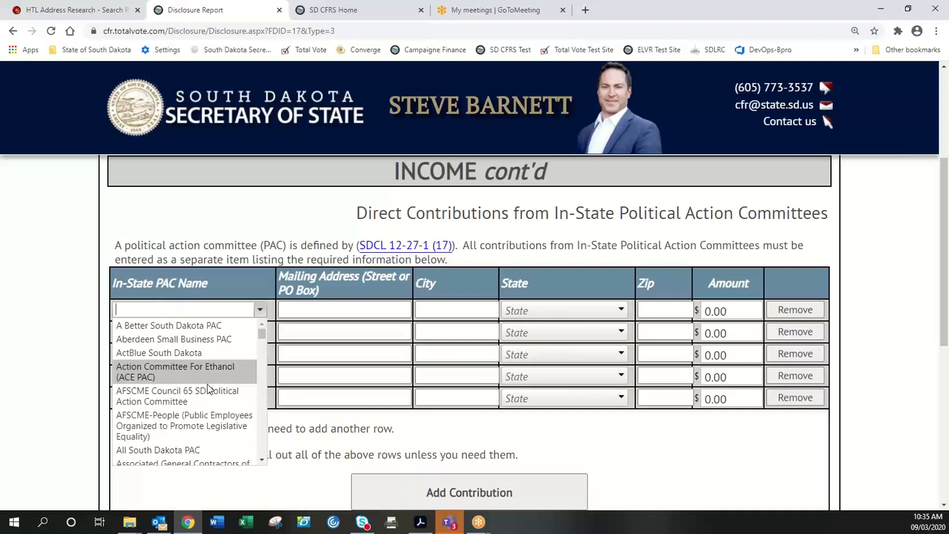
- Itemize Buffalo PAC at 250 and Capitol Committee at 500
scroll(201, 384, down, 3)
scroll(201, 388, down, 3)
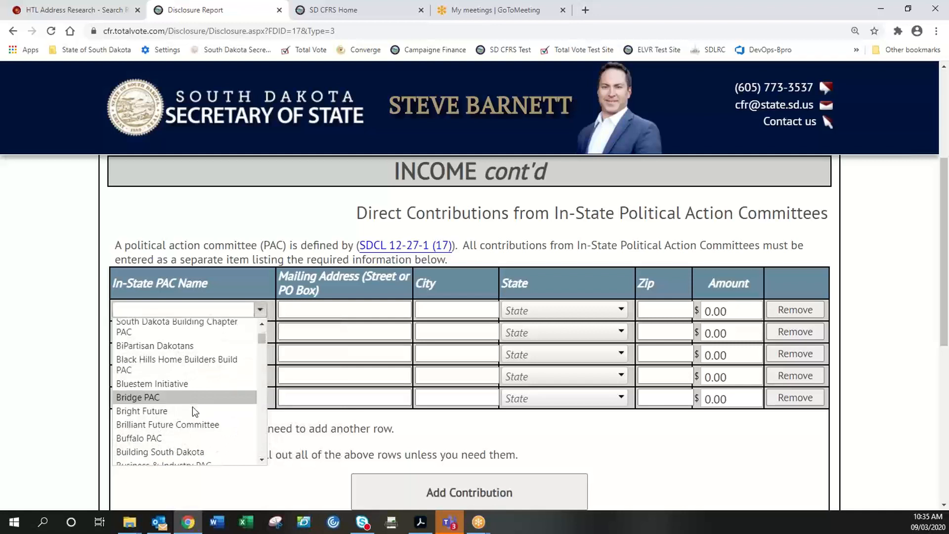
scroll(192, 406, down, 2)
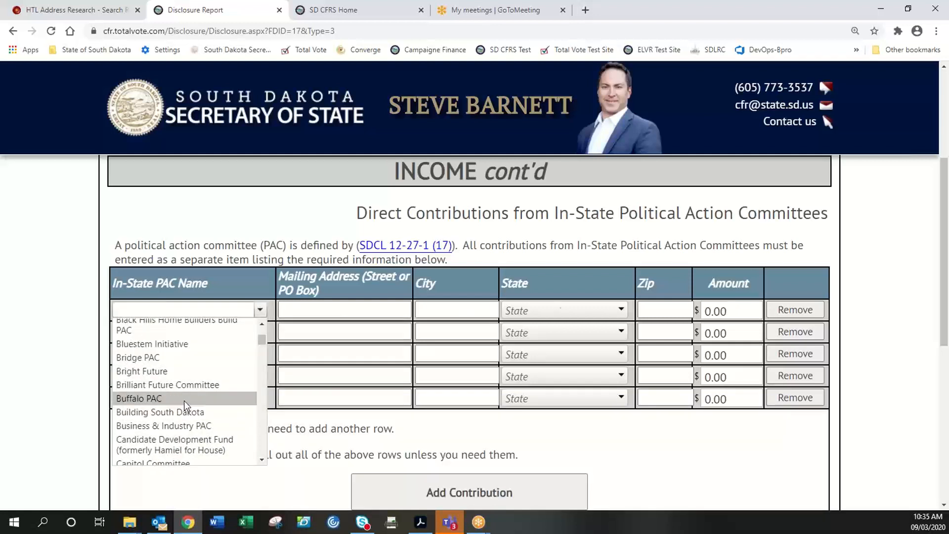
click(184, 398)
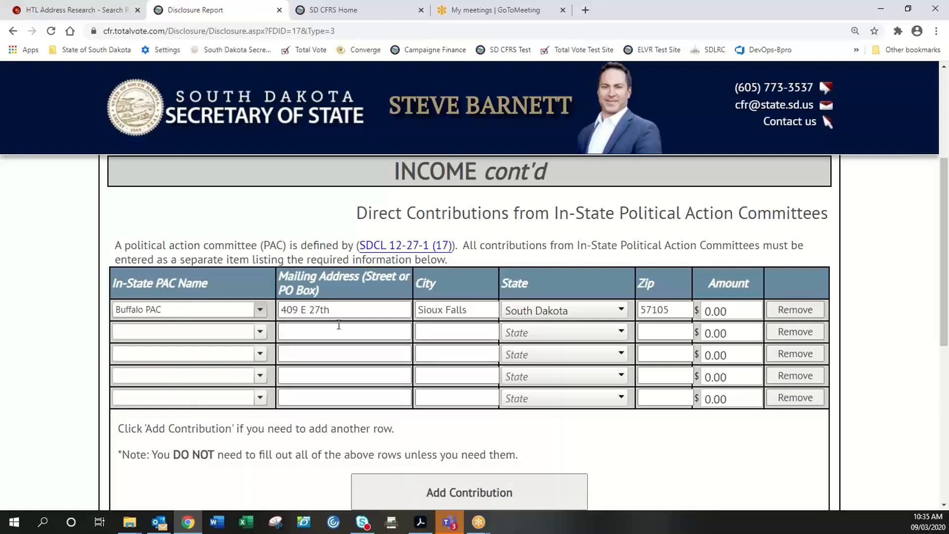
click(729, 312)
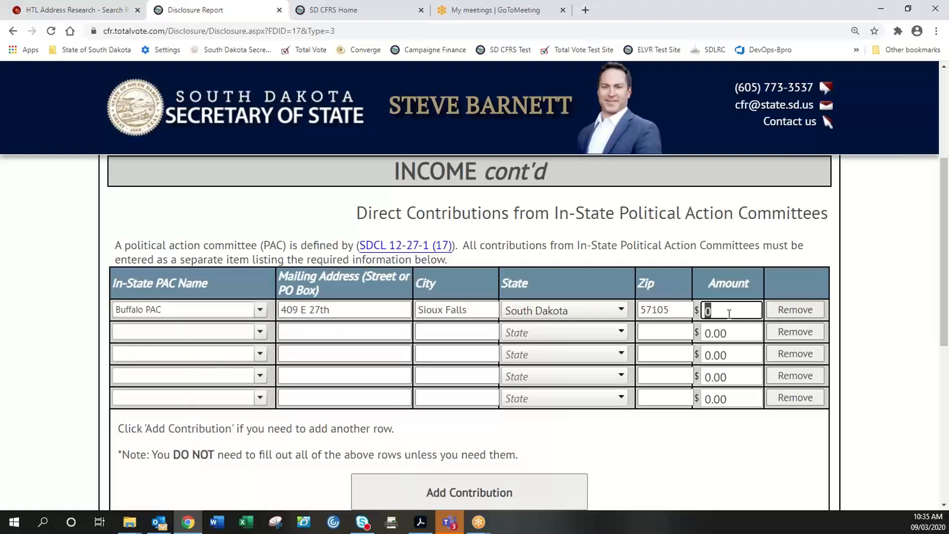
text(250)
click(261, 328)
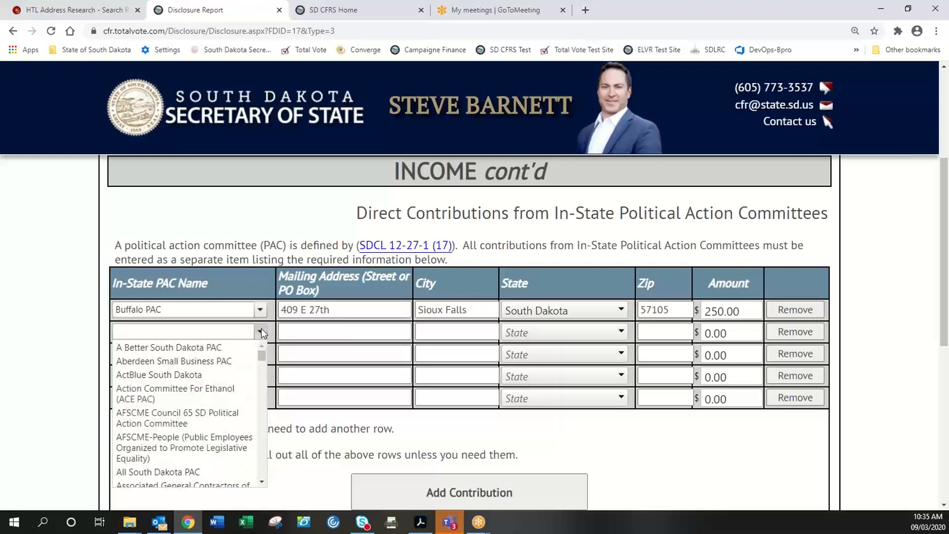
scroll(207, 420, down, 3)
click(207, 426)
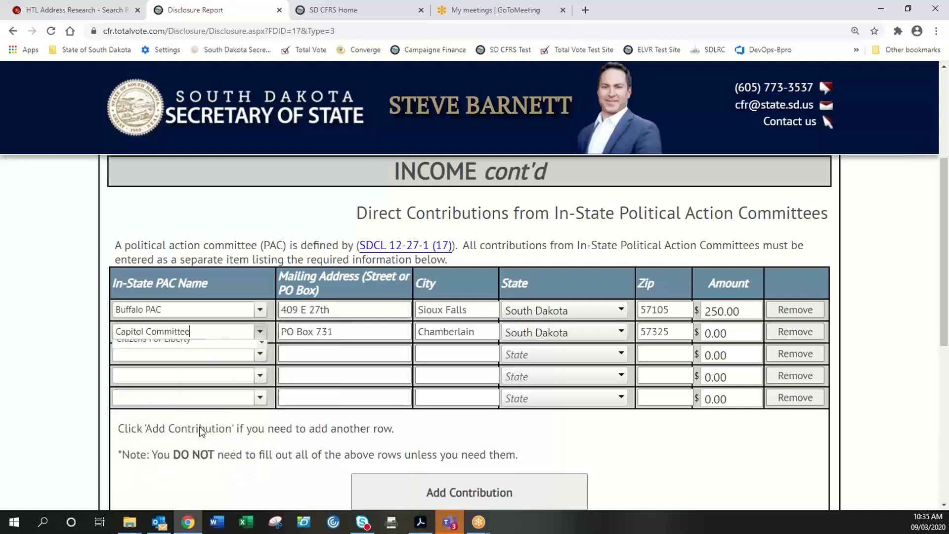
click(758, 336)
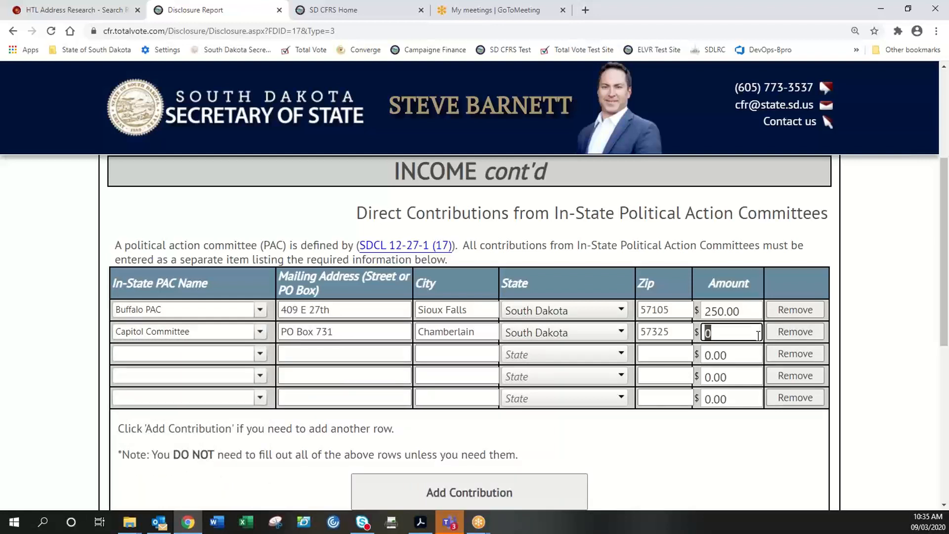
text(500)
- Add Citizens For Liberty in the third row with an amount of 1000
click(247, 354)
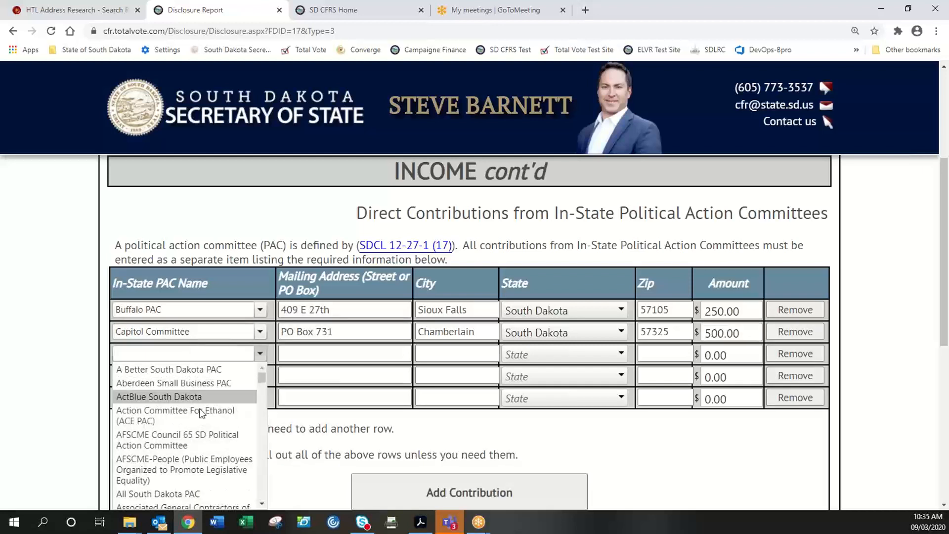
scroll(173, 430, down, 3)
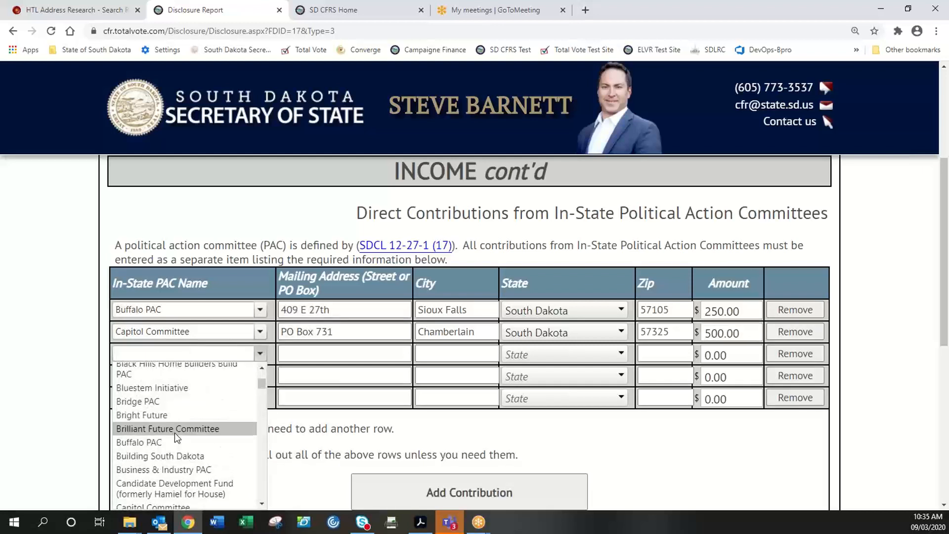
scroll(174, 432, down, 1)
scroll(180, 429, down, 2)
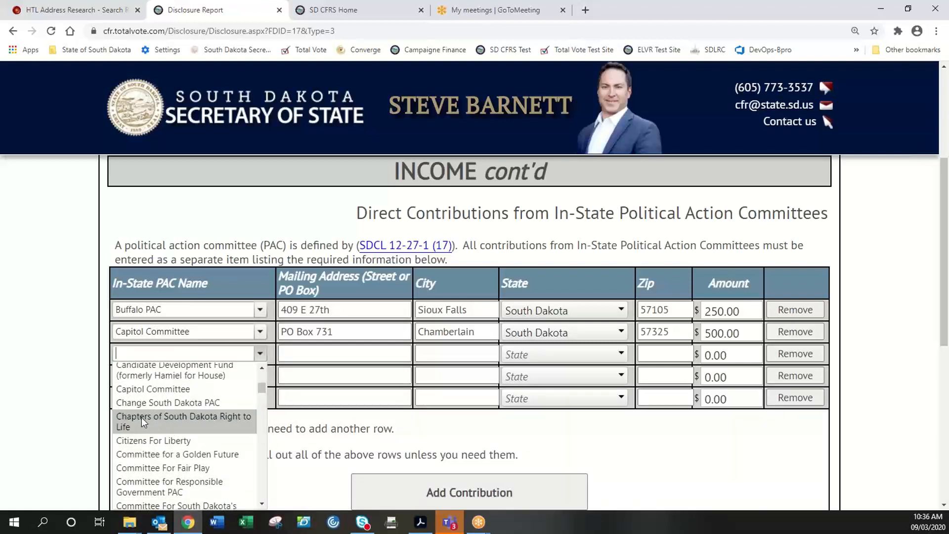
click(146, 440)
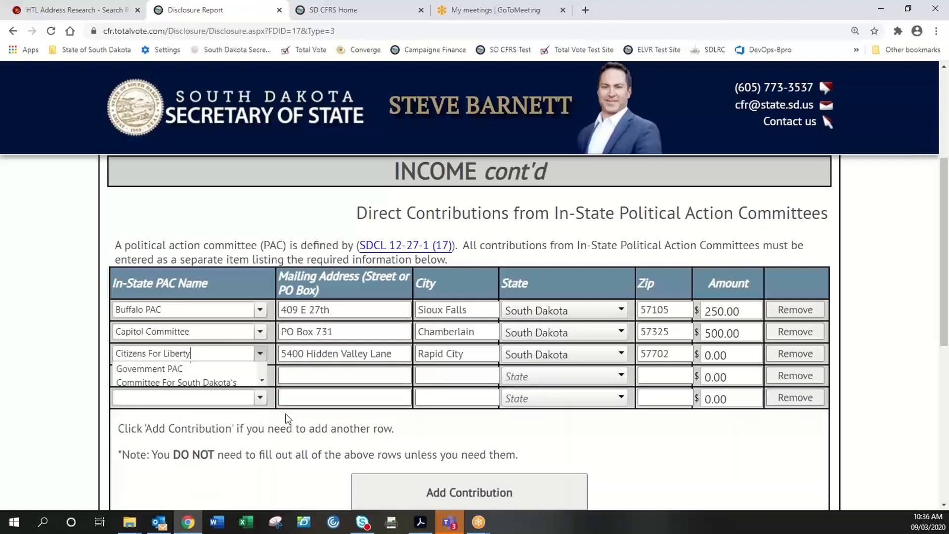
click(731, 354)
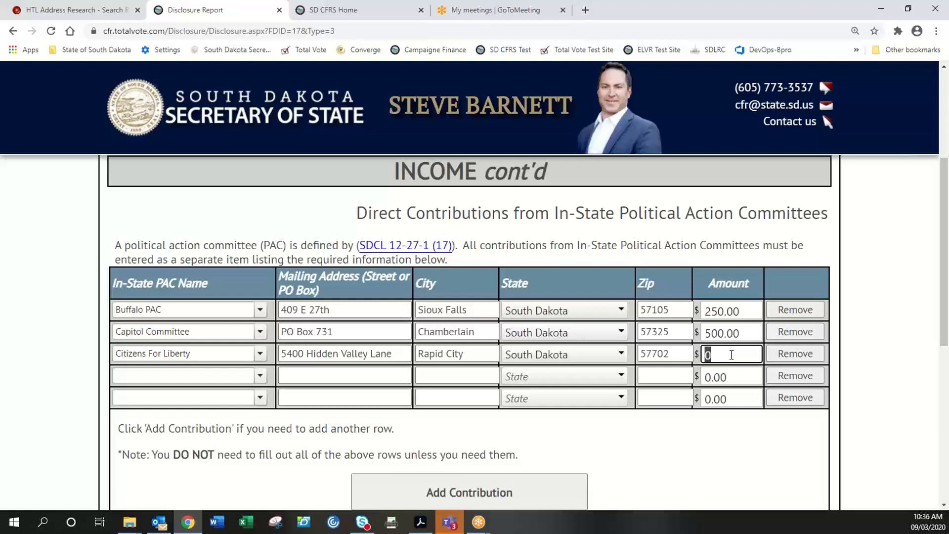
text(1000)
key(BackSpace)
key(BackSpace)
key(BackSpace)
key(BackSpace)
text(3)
key(BackSpace)
text(1000)
click(670, 439)
- Check the spreadsheet-submission note and verify the In-State PAC total of $1,750.00
scroll(628, 428, down, 2)
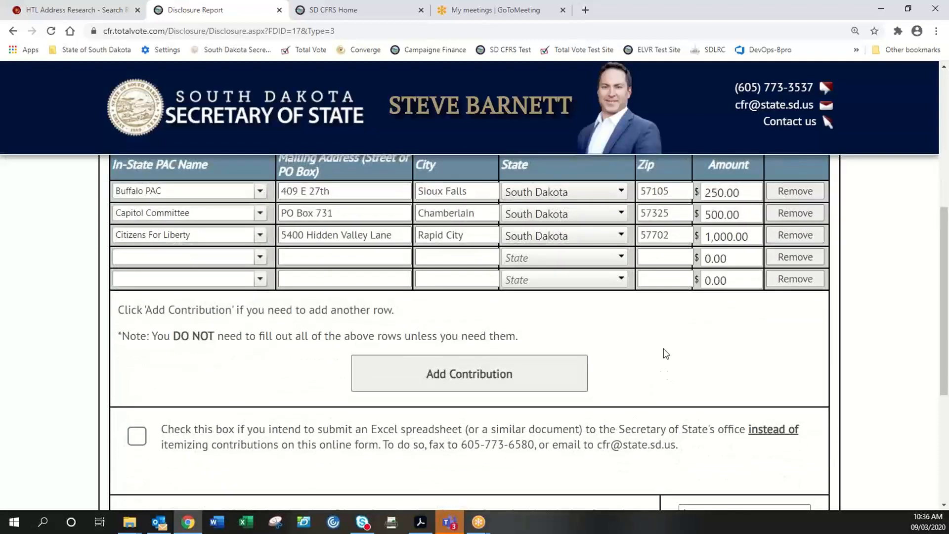
scroll(692, 353, up, 3)
scroll(714, 375, down, 3)
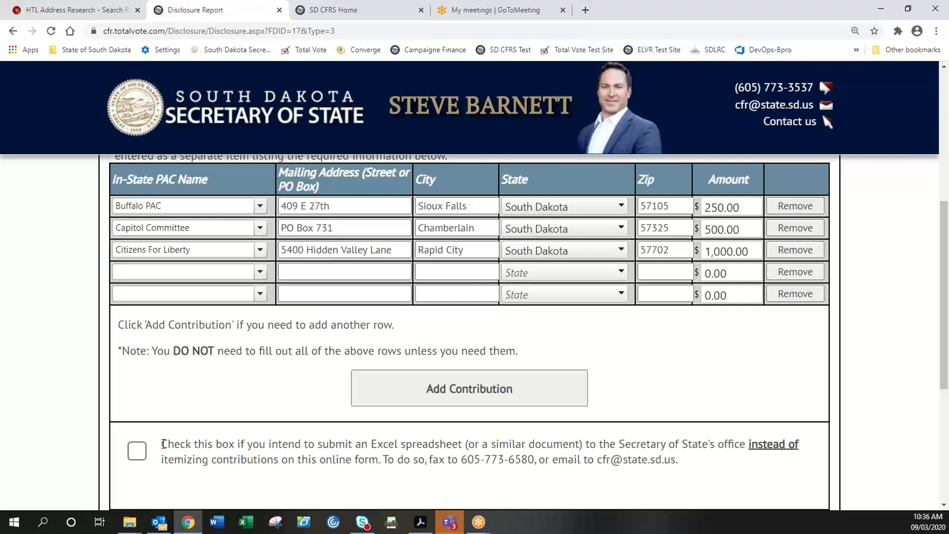
drag(162, 444, 235, 456)
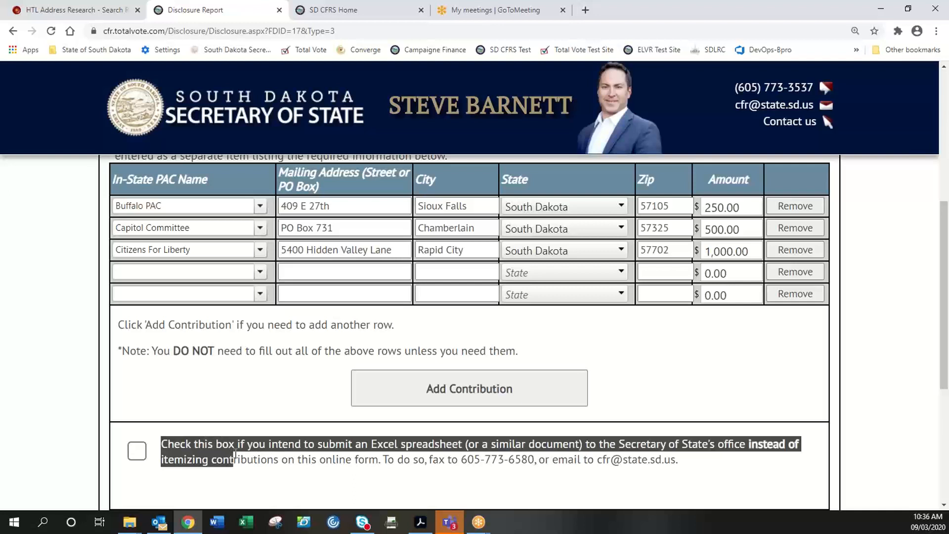
click(251, 467)
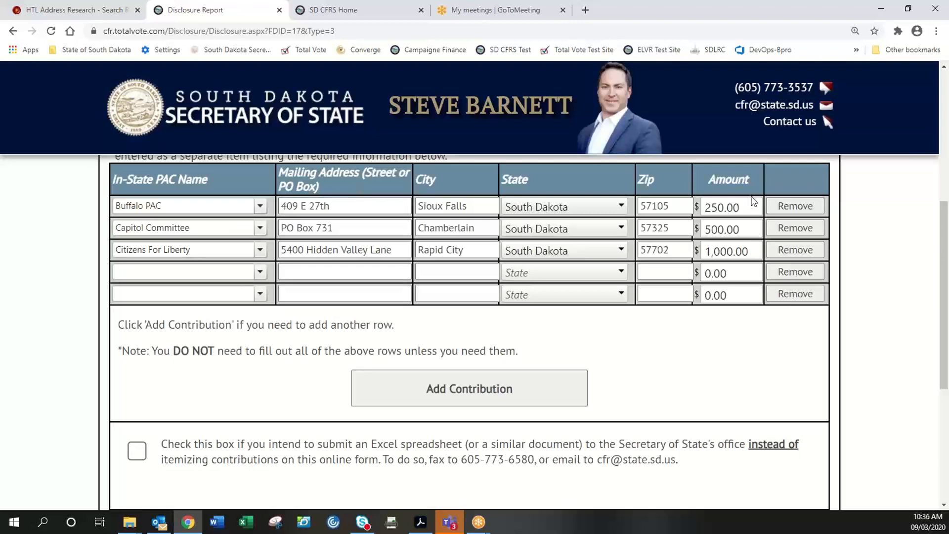
scroll(661, 373, down, 2)
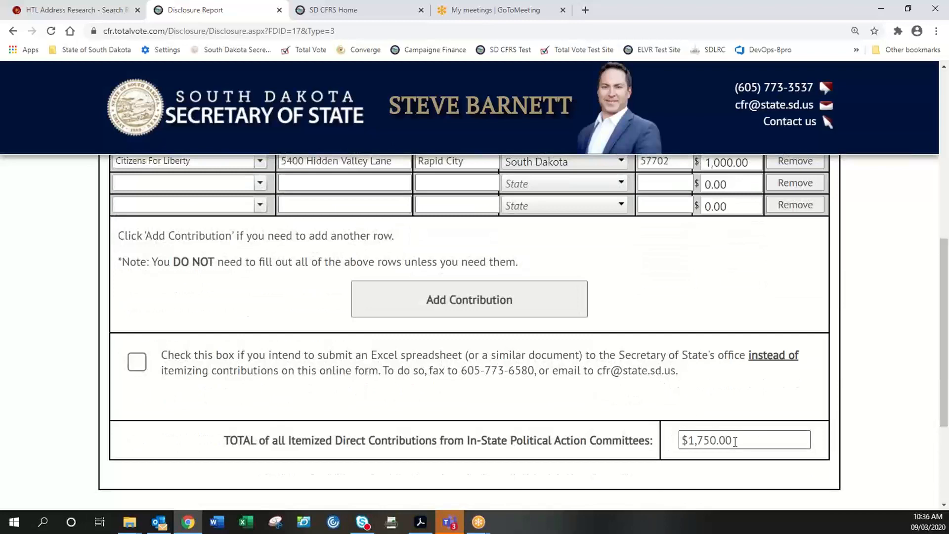
drag(733, 441, 692, 438)
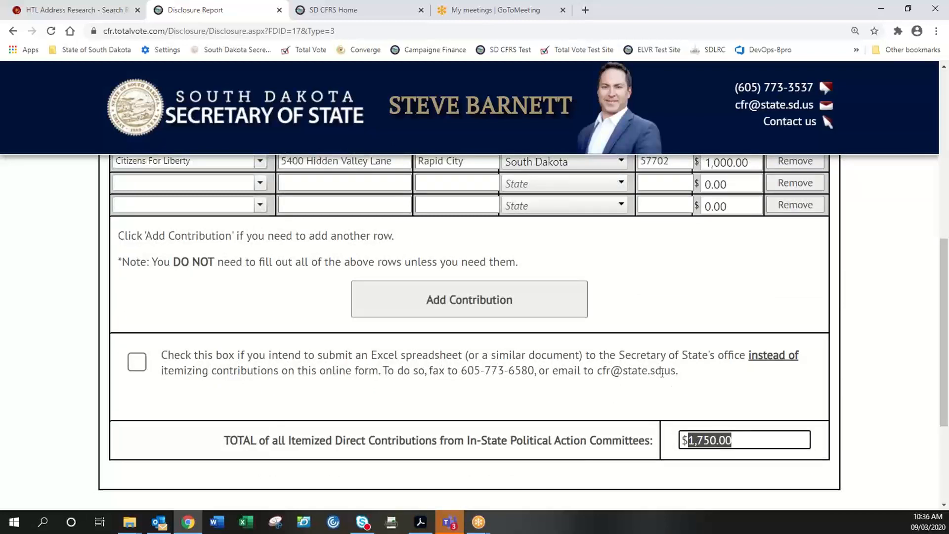
scroll(661, 371, up, 3)
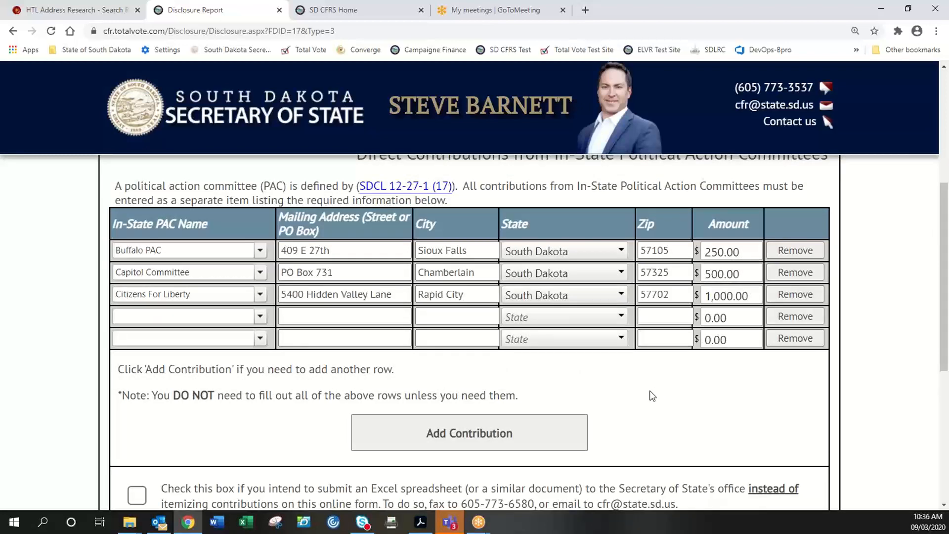
scroll(650, 393, down, 4)
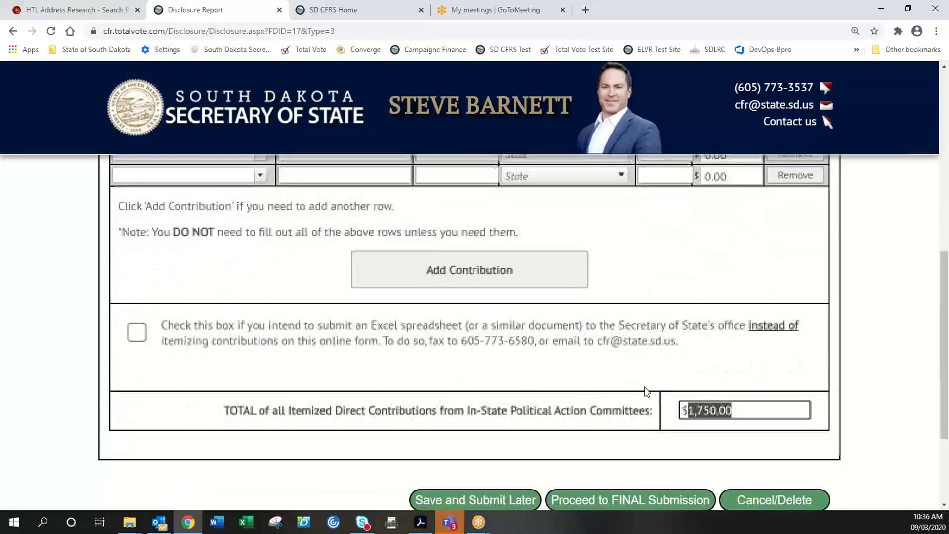
scroll(670, 342, up, 3)
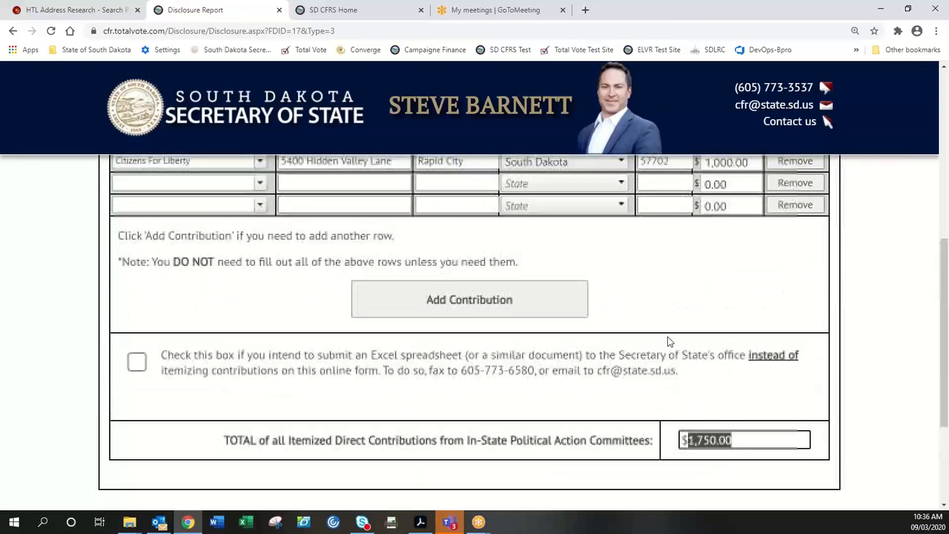
scroll(671, 342, up, 7)
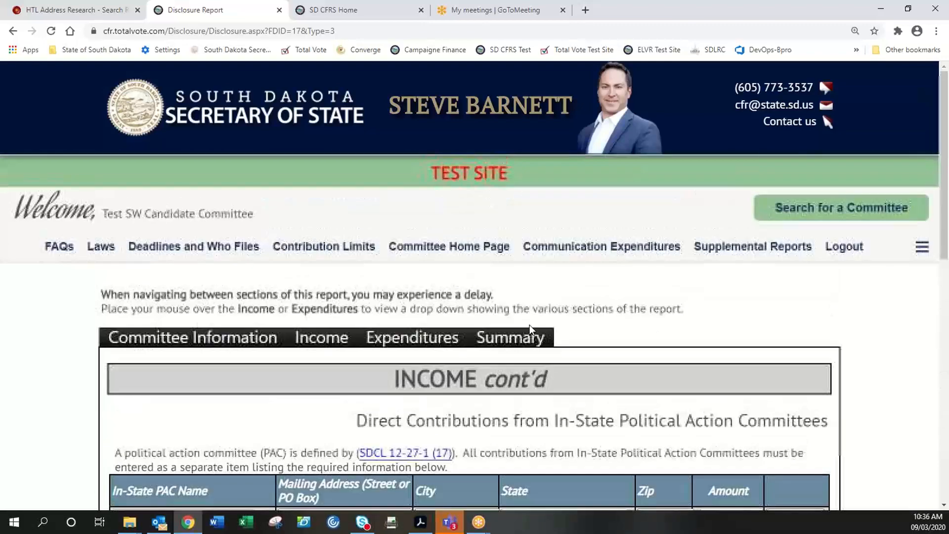
- Switch to the Other Income section and bring its five-row entry table into view
mouse_move(319, 346)
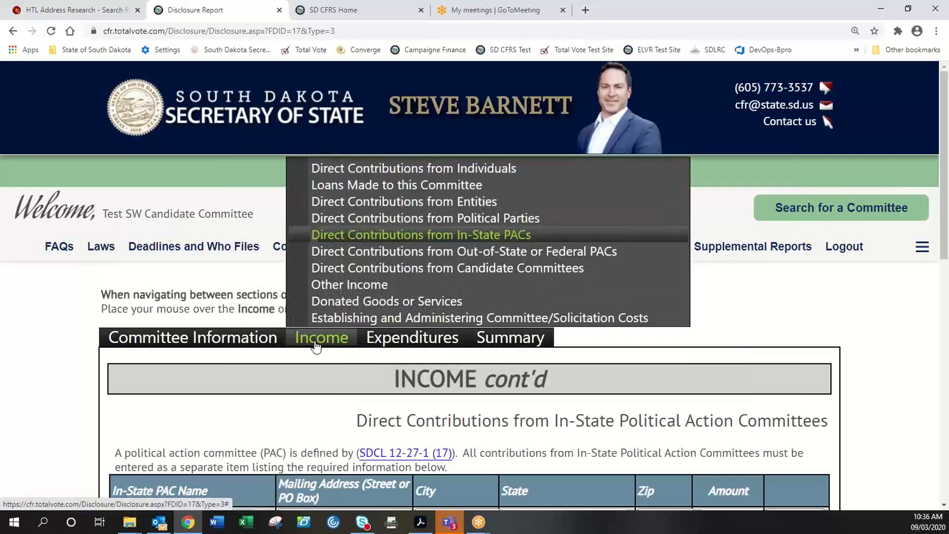
click(371, 285)
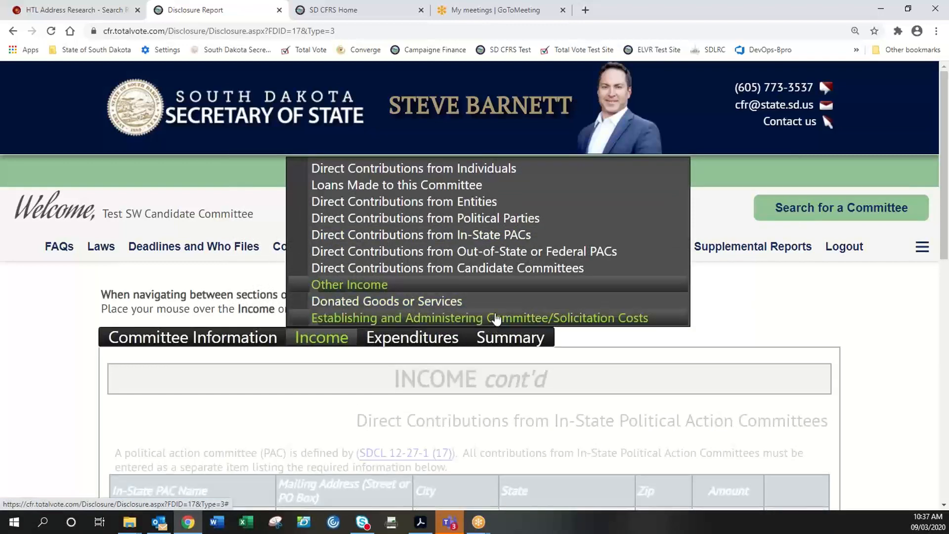
scroll(333, 336, down, 3)
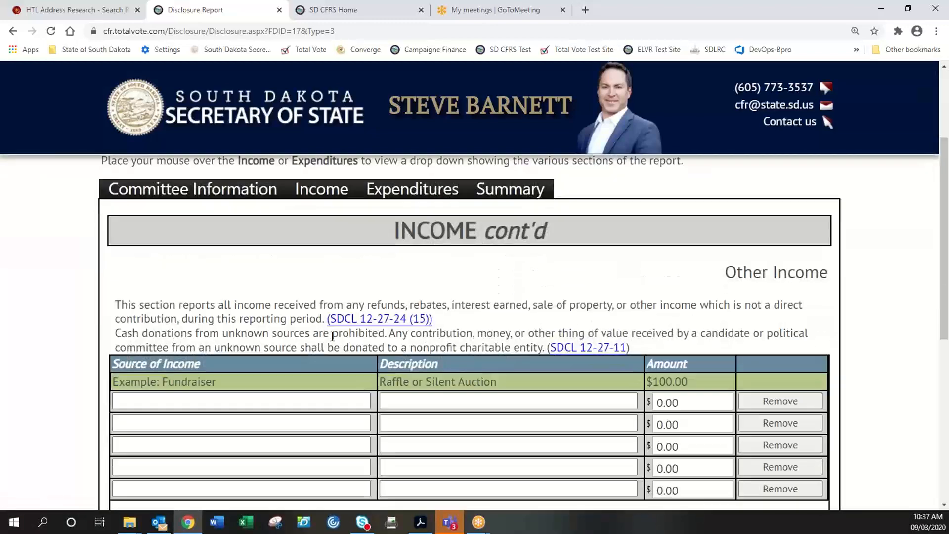
scroll(311, 312, down, 1)
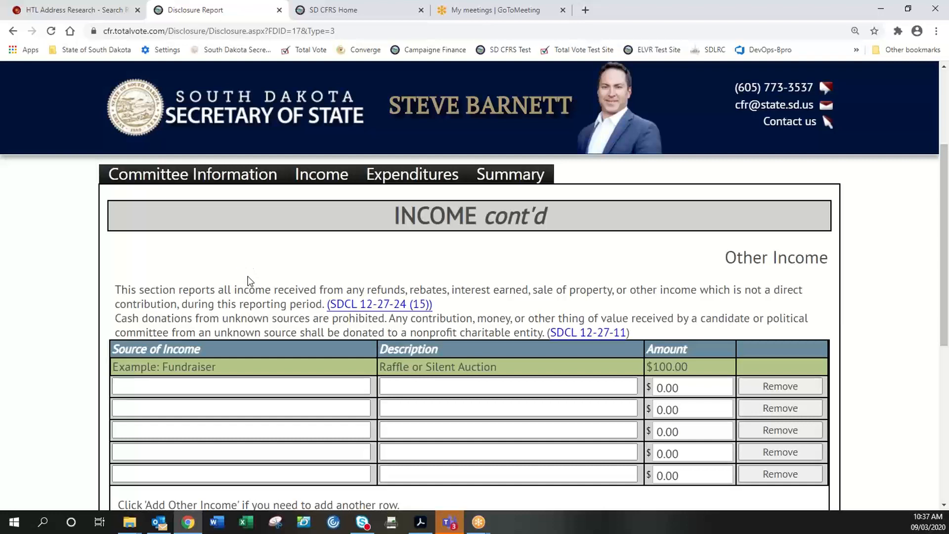
scroll(236, 280, down, 3)
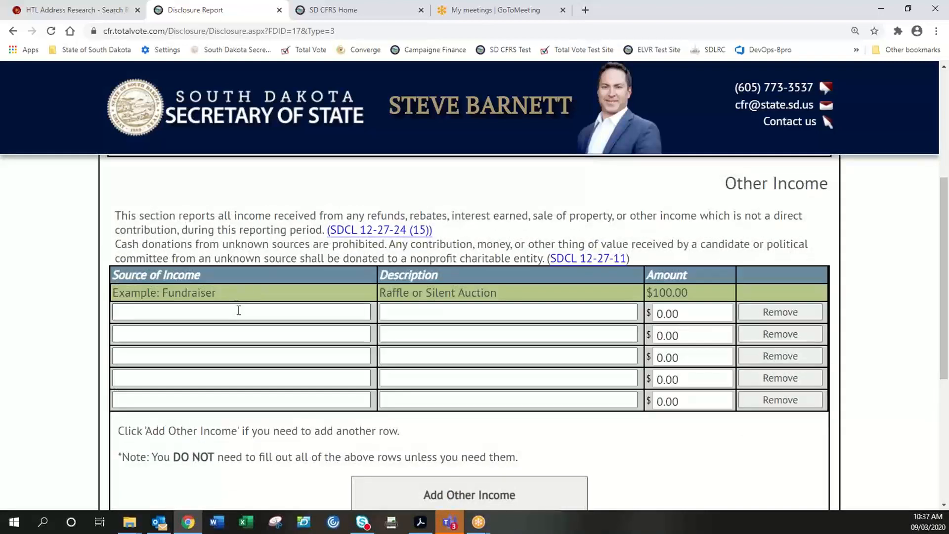
- Itemize the first Other Income row: source Fundraiser, description raffle, amount $120.00
click(240, 312)
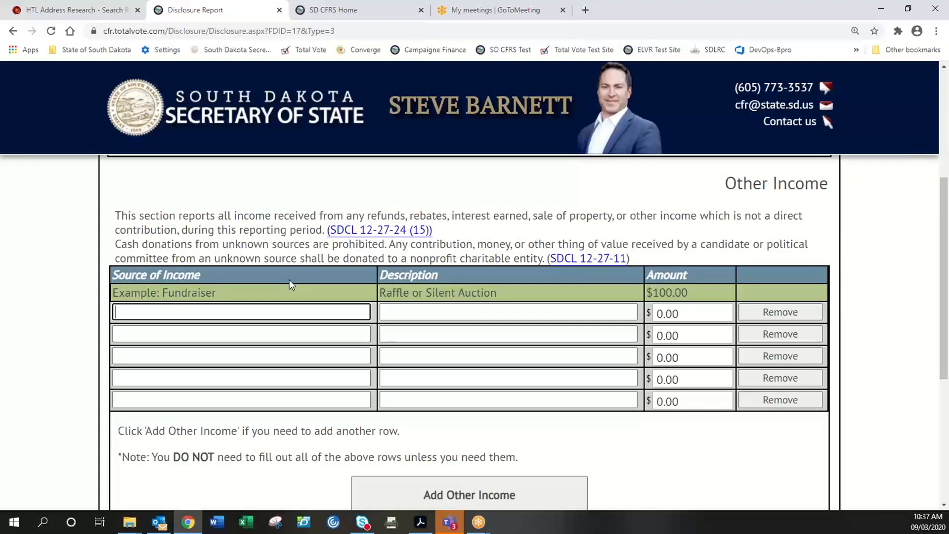
text(Fundraiser)
key(Tab)
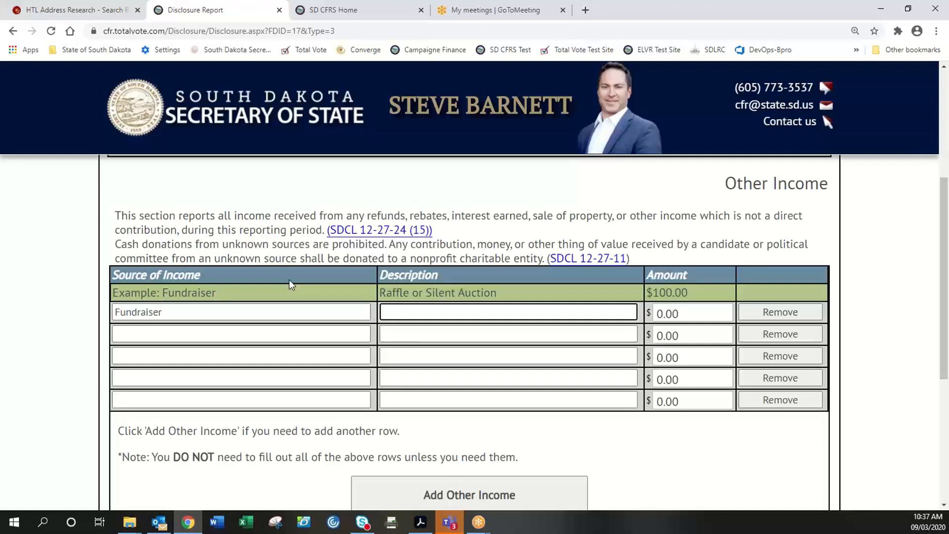
text(raffle)
key(BackSpace)
key(BackSpace)
key(BackSpace)
key(BackSpace)
key(BackSpace)
key(BackSpace)
text(raffle)
key(Tab)
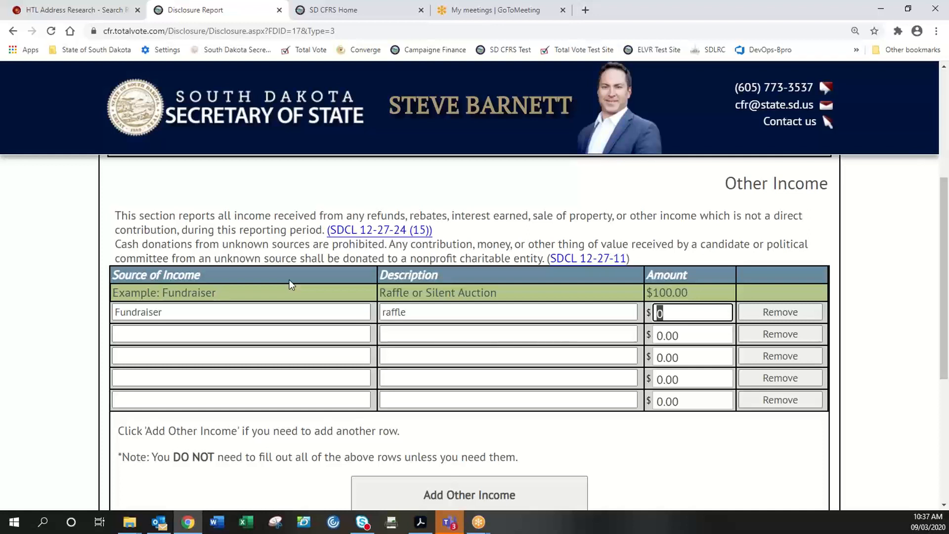
text(120)
key(Tab)
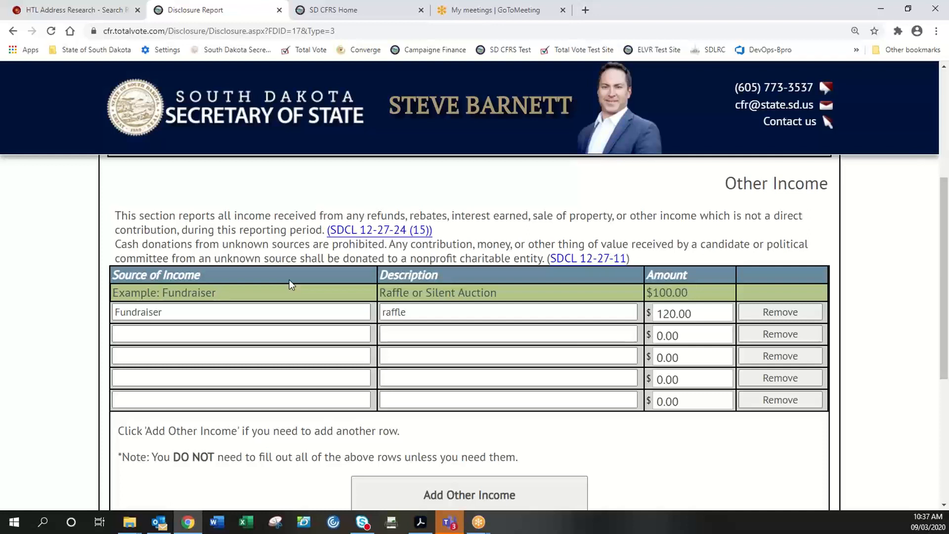
- Add a second row for party dues (description dues, $500.00), then add another empty row
key(Tab)
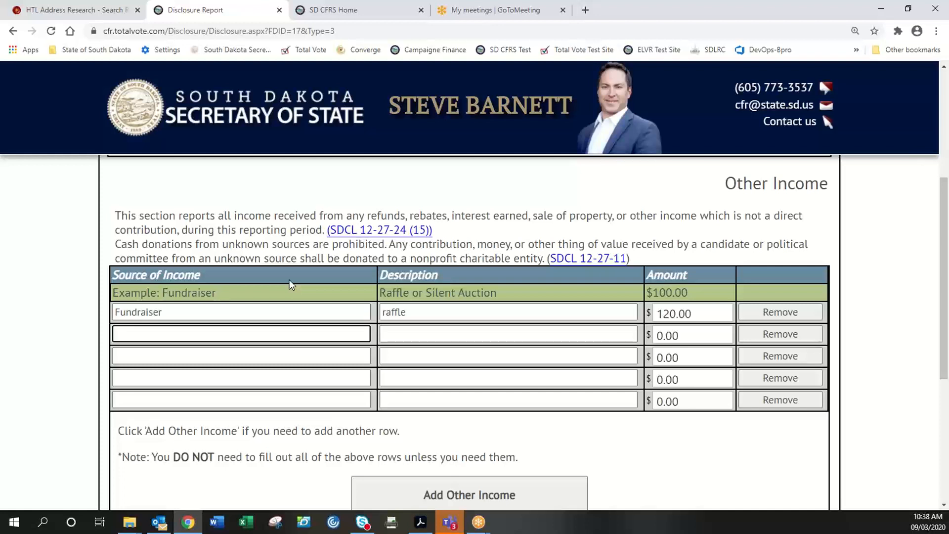
text(party due)
key(Tab)
text(dues)
key(Tab)
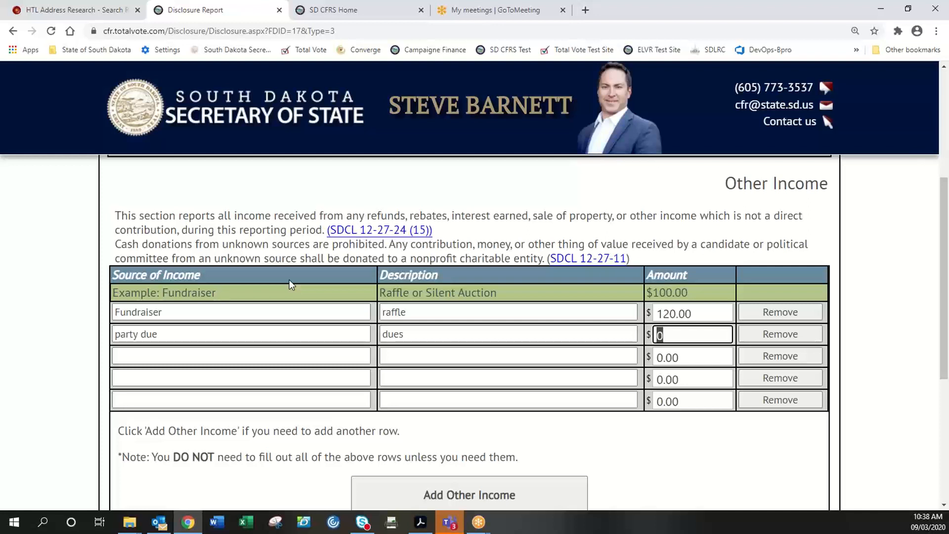
text(500)
key(Tab)
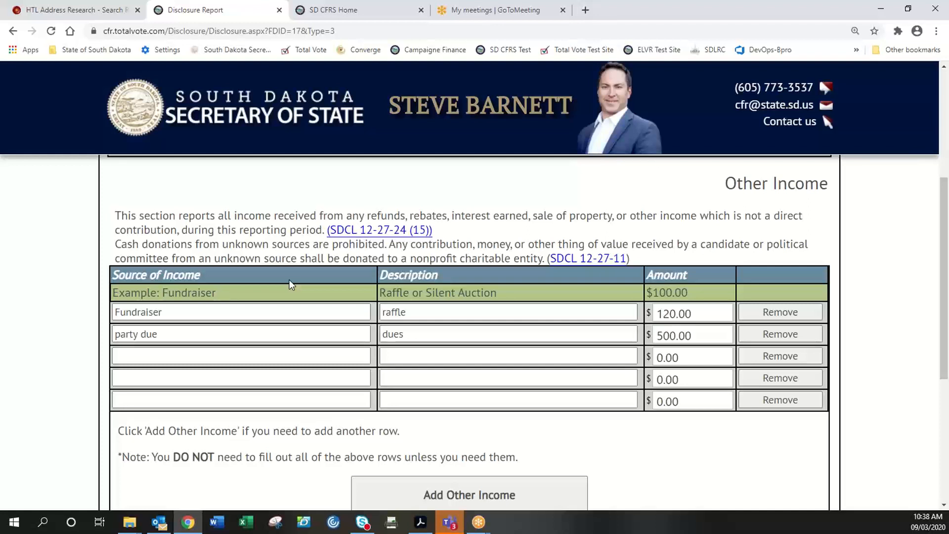
click(173, 334)
text(s)
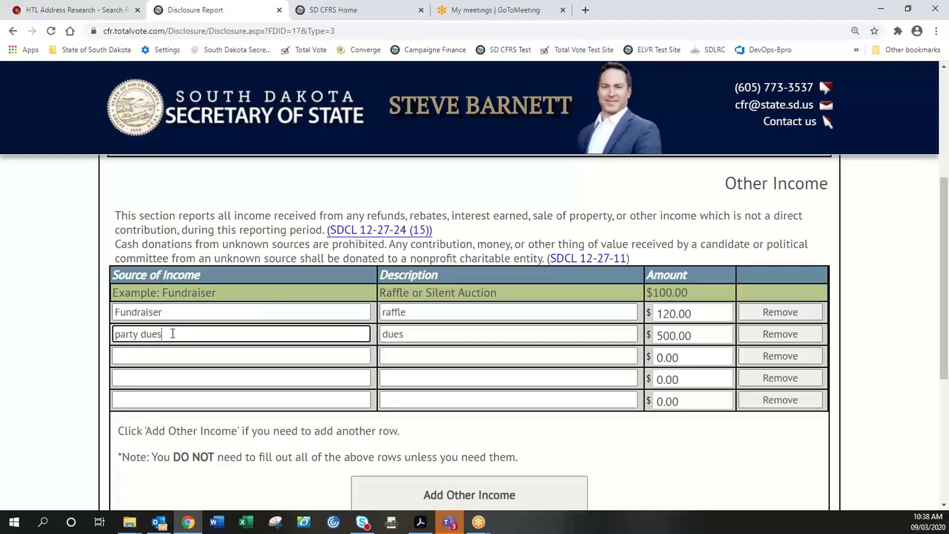
click(55, 339)
scroll(83, 355, down, 2)
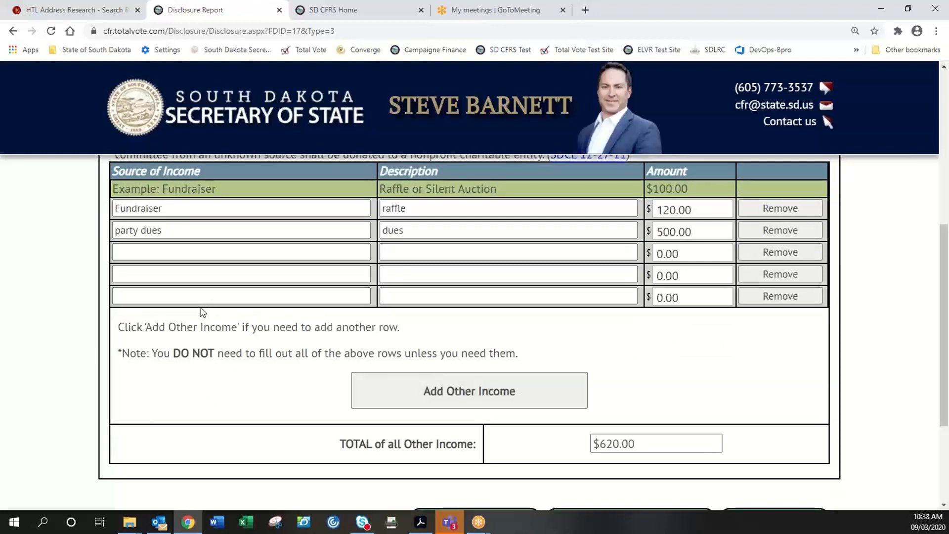
click(469, 396)
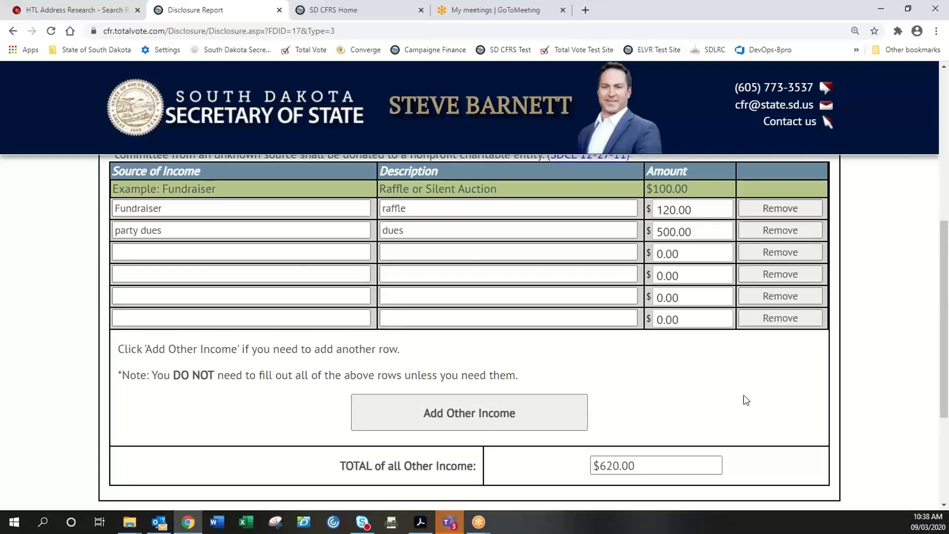
- Go to the Income section for Direct Contributions from Out-of-State or Federal PACs
scroll(806, 417, up, 7)
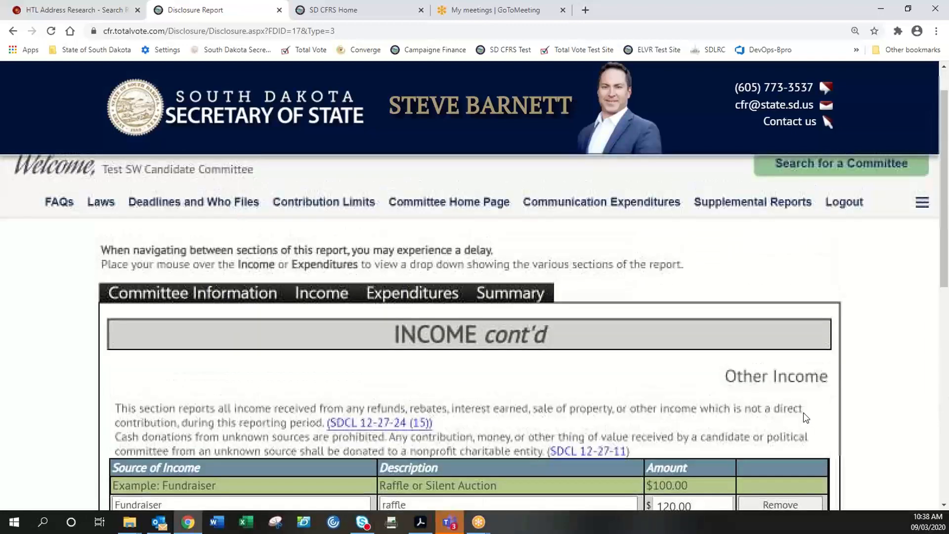
scroll(380, 402, down, 2)
scroll(382, 401, down, 1)
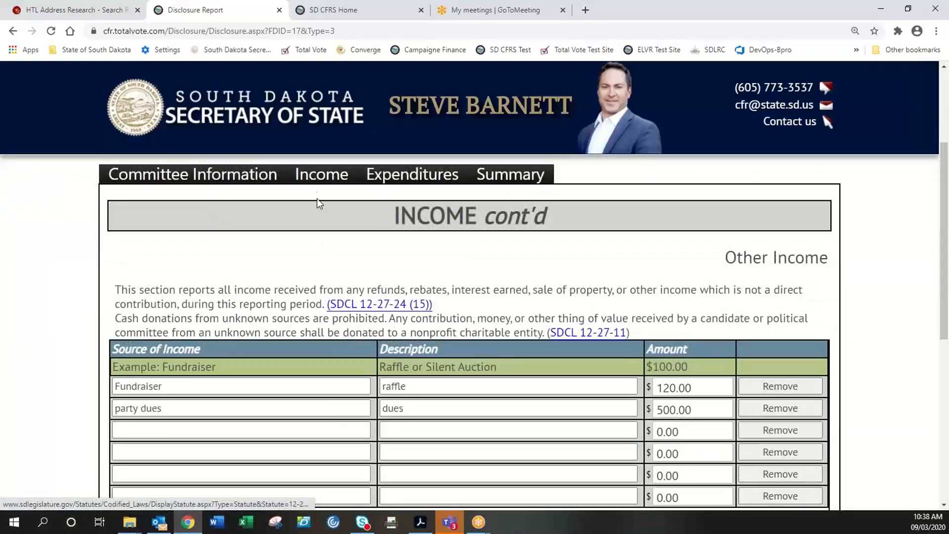
mouse_move(307, 176)
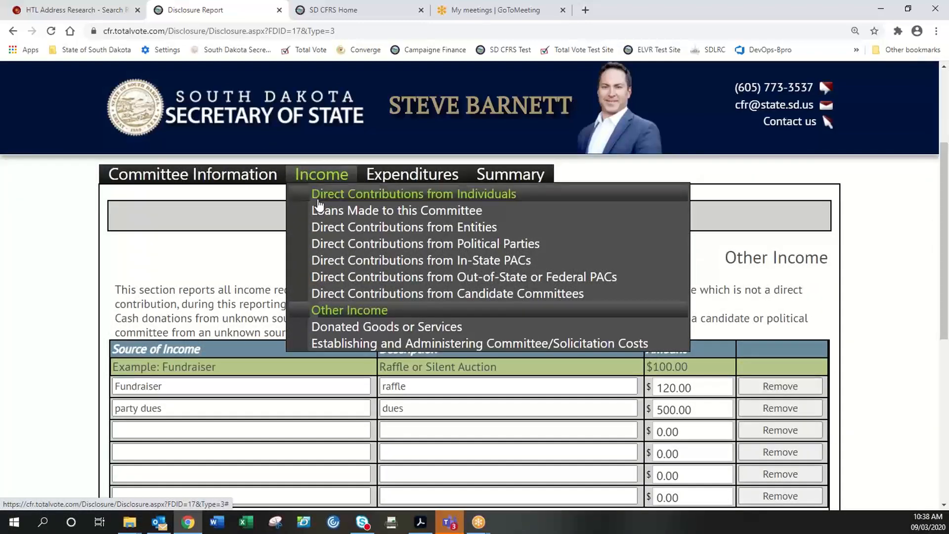
click(334, 276)
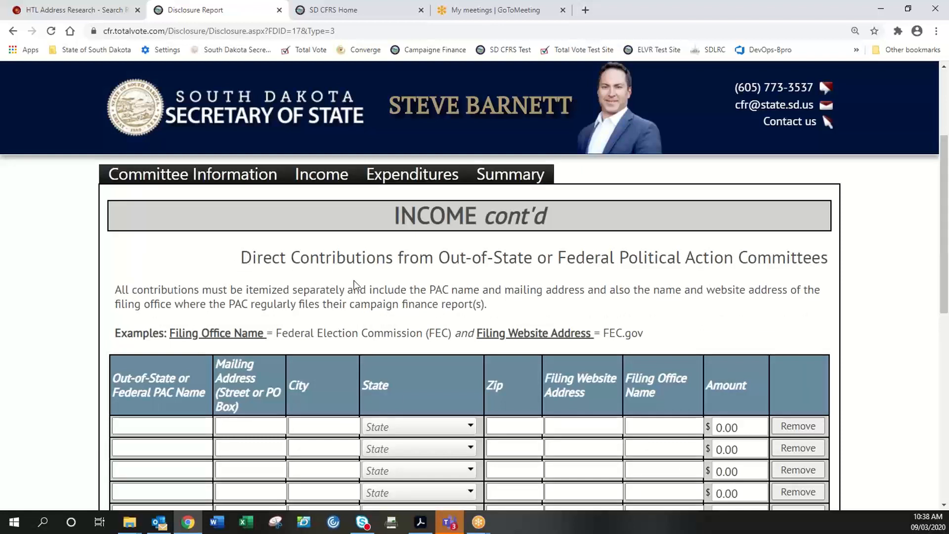
scroll(361, 282, up, 1)
scroll(365, 285, down, 1)
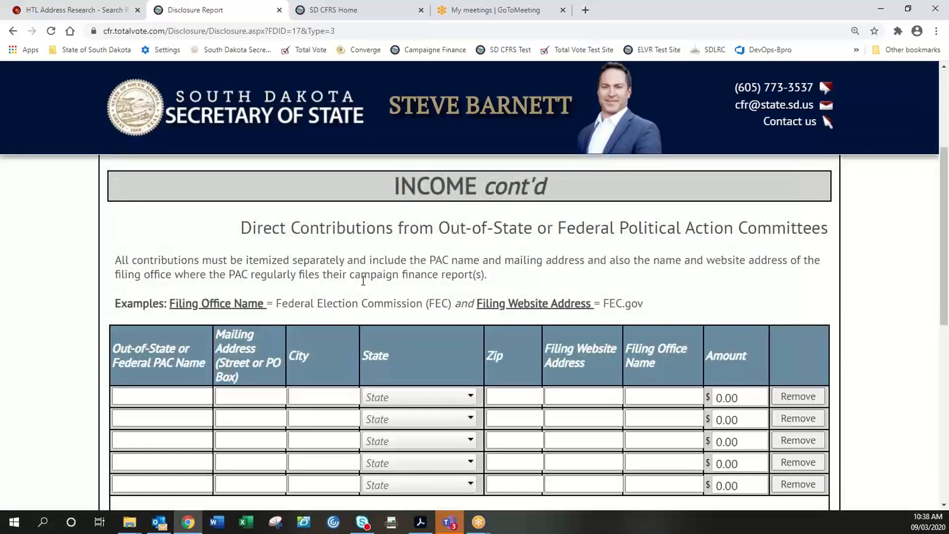
scroll(364, 281, down, 1)
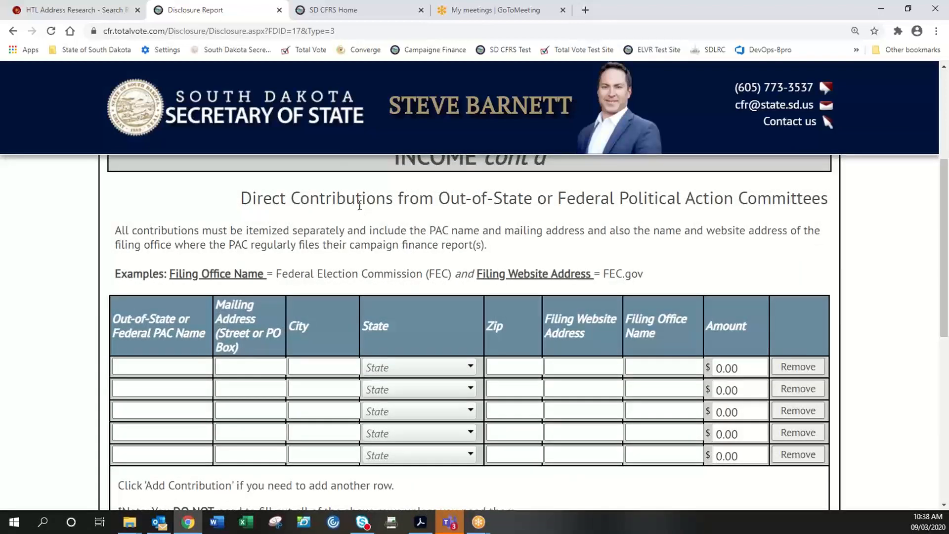
click(188, 366)
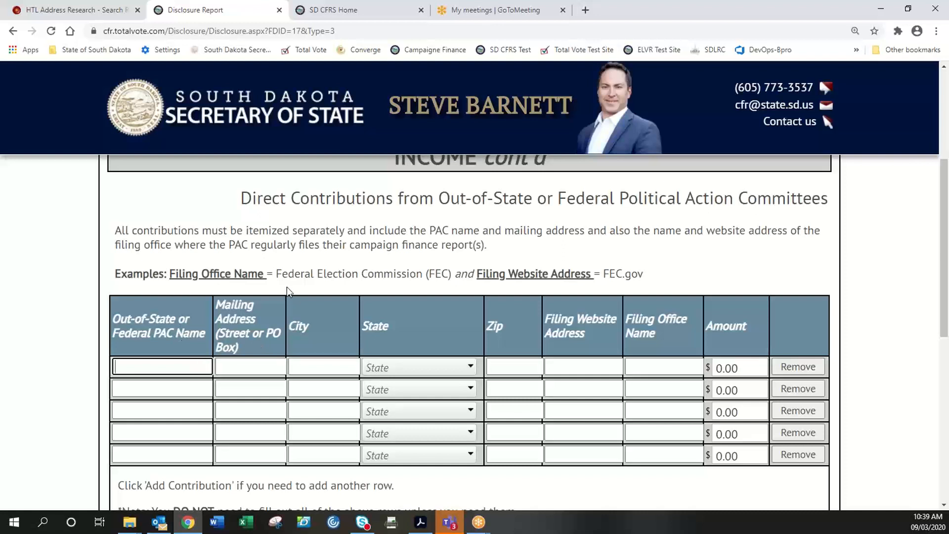
drag(277, 274, 458, 280)
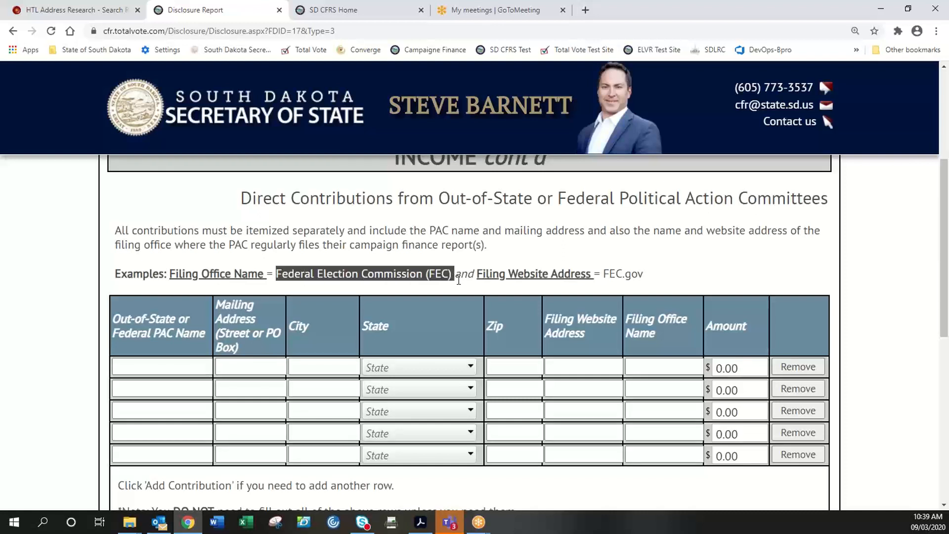
click(183, 370)
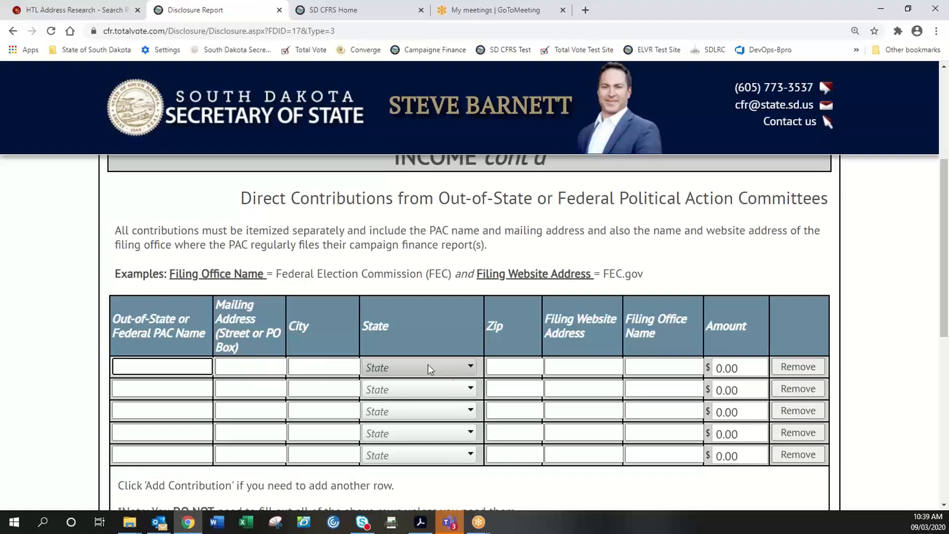
click(600, 366)
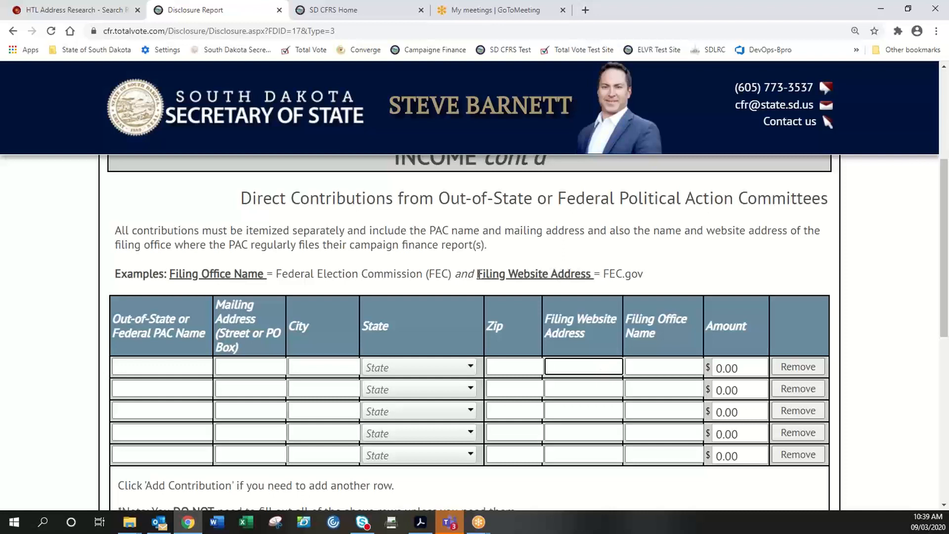
drag(479, 274, 635, 275)
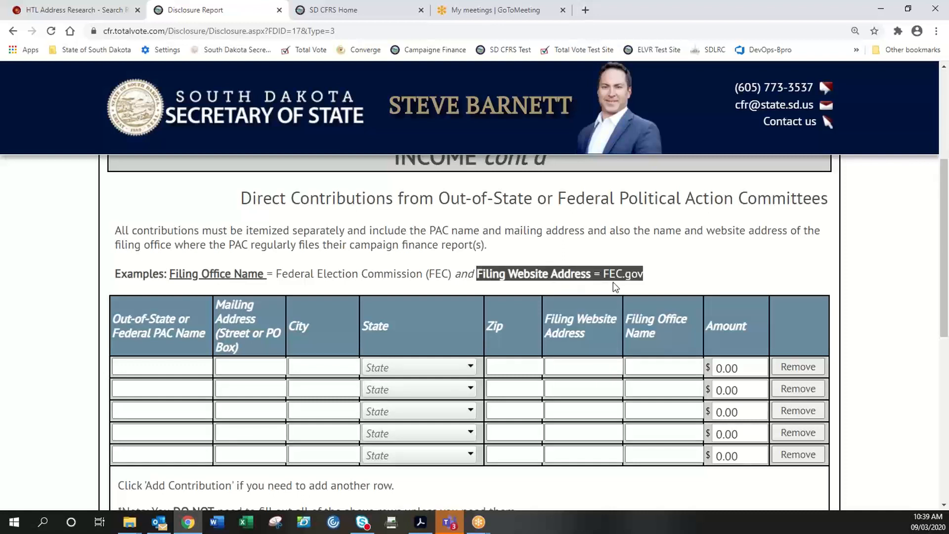
click(640, 280)
click(657, 368)
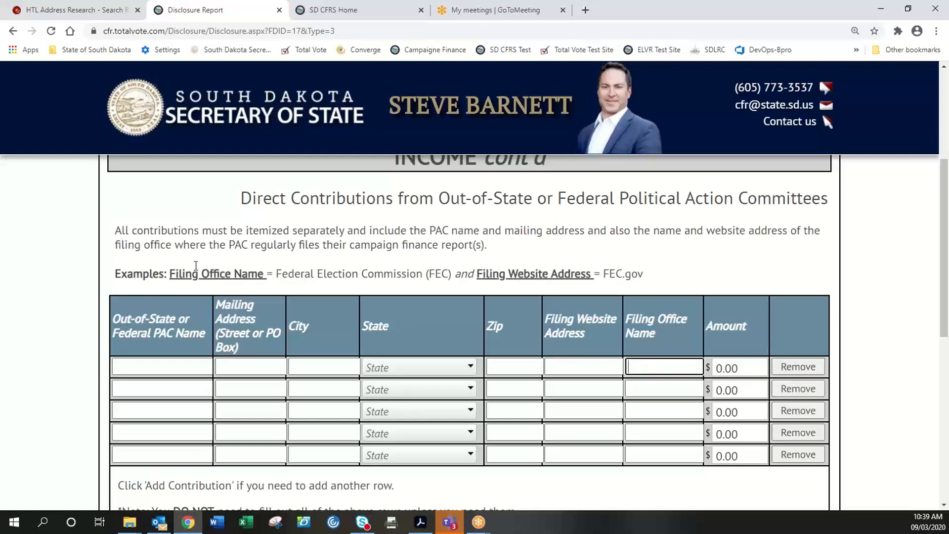
click(181, 275)
drag(181, 275, 453, 275)
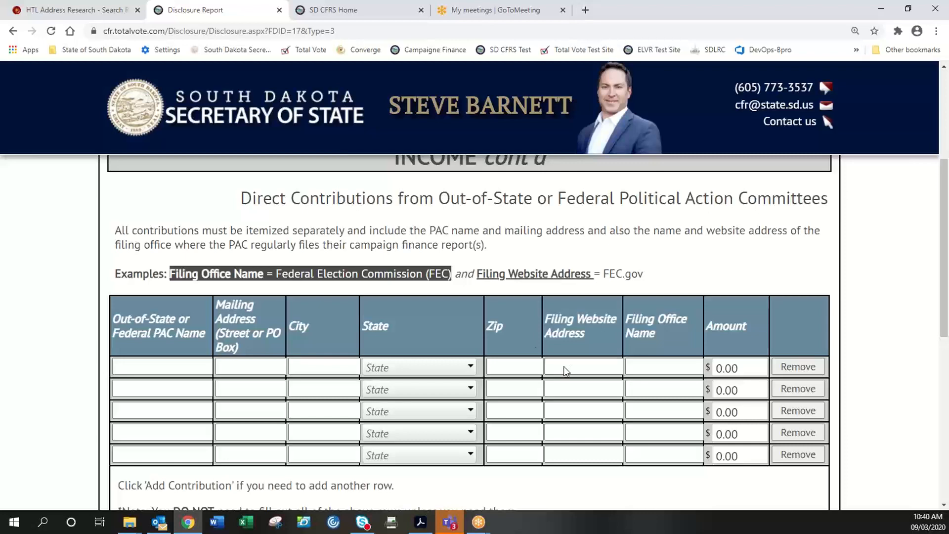
- Skip the Out-of-State PAC contributions page and bring up the Expenditures section menu
scroll(589, 371, down, 2)
scroll(588, 374, down, 2)
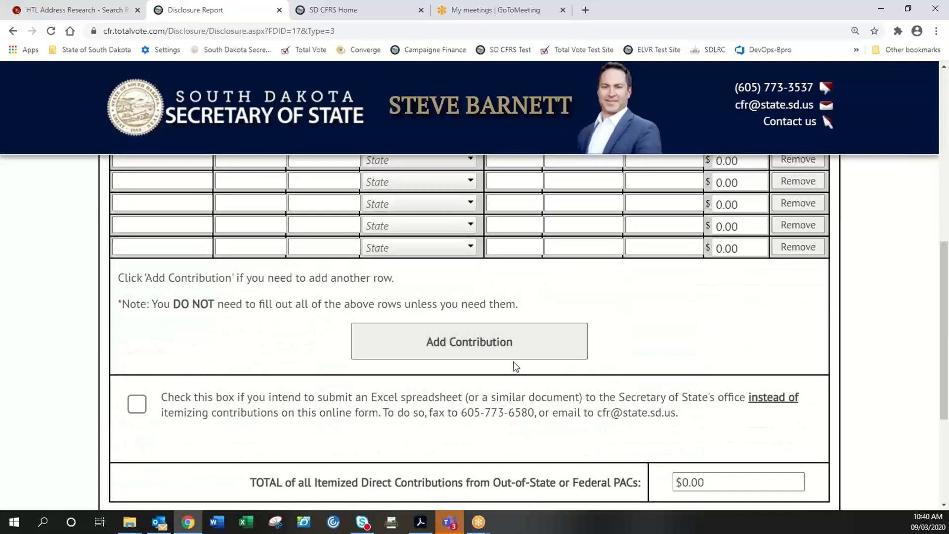
scroll(557, 410, up, 1)
scroll(557, 410, up, 8)
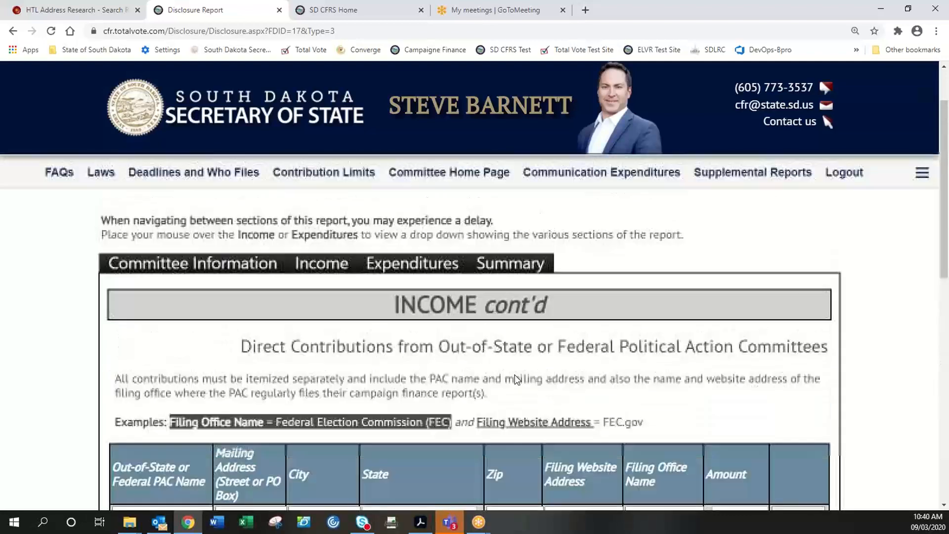
mouse_move(335, 287)
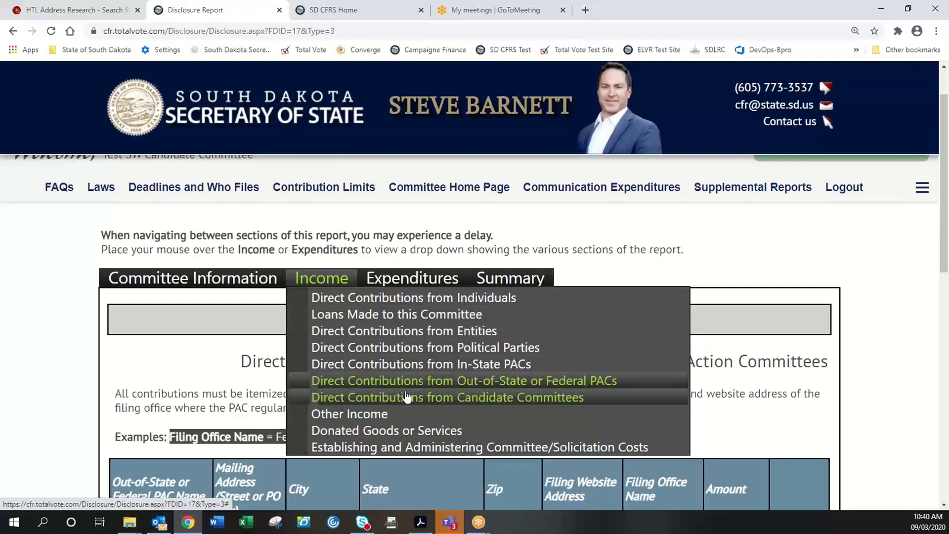
click(411, 284)
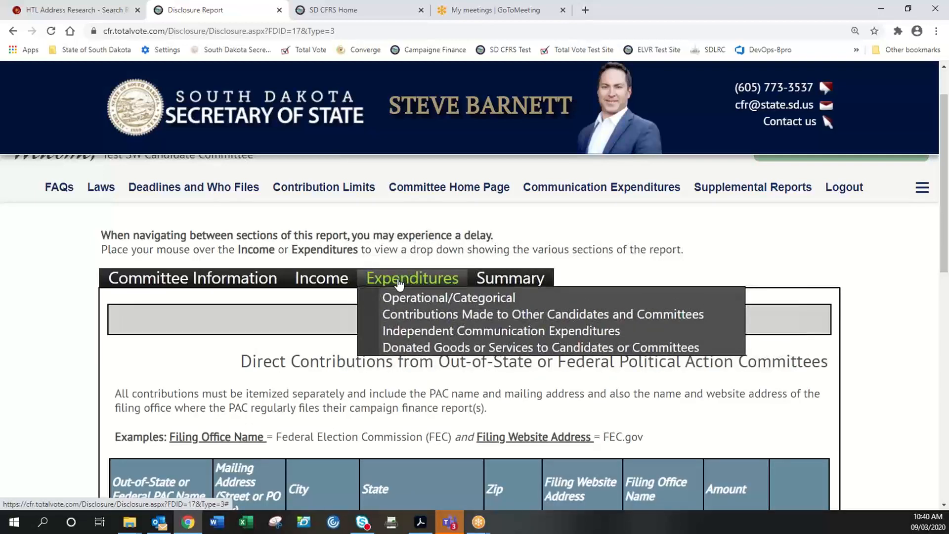
- Open Operational/Categorical expenditures and show the first row's expense categories
click(427, 300)
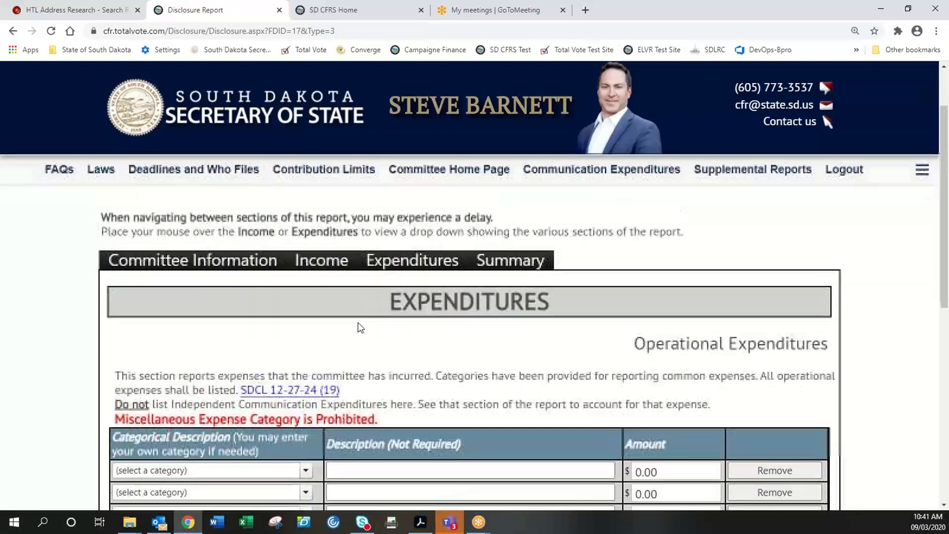
scroll(359, 321, down, 3)
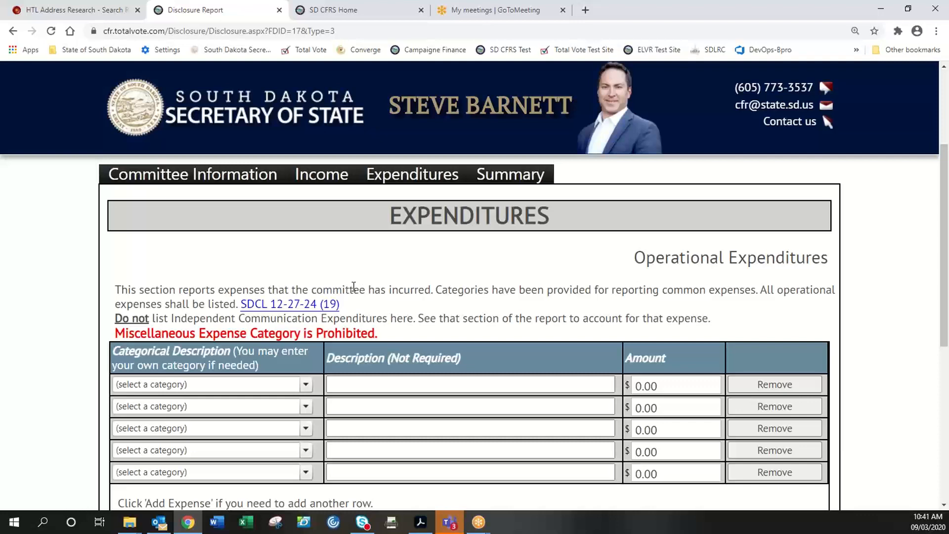
scroll(354, 287, down, 2)
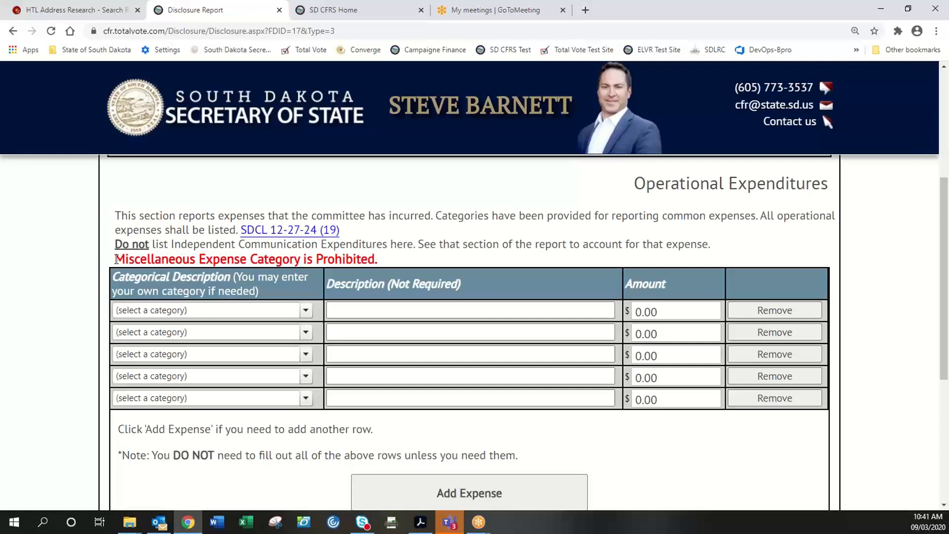
click(306, 314)
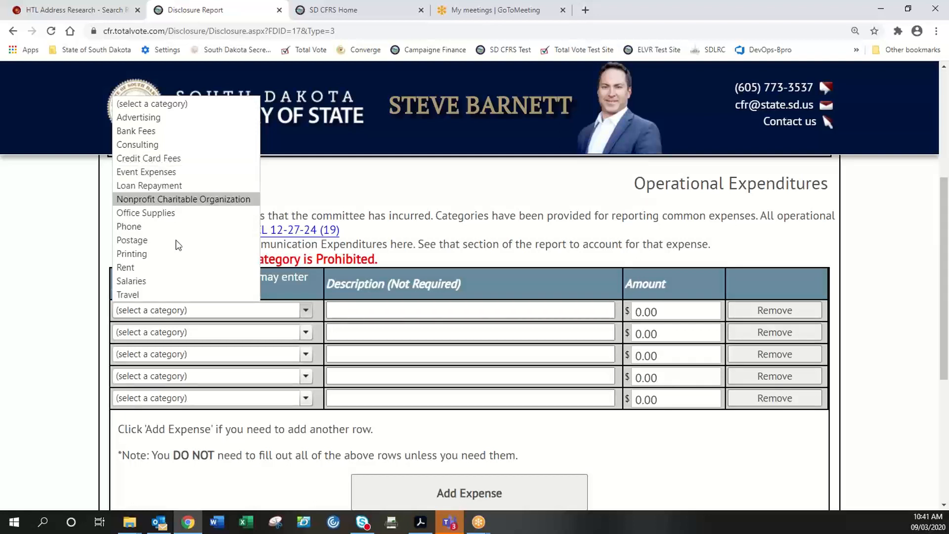
- Enter a custom 'political consulting' expense of $5,000.00 in the first row
click(196, 309)
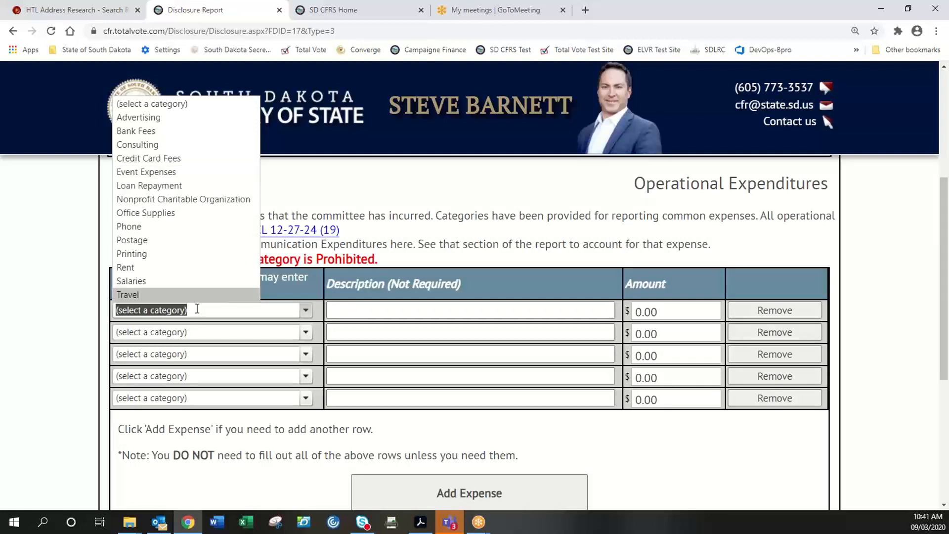
text(pol)
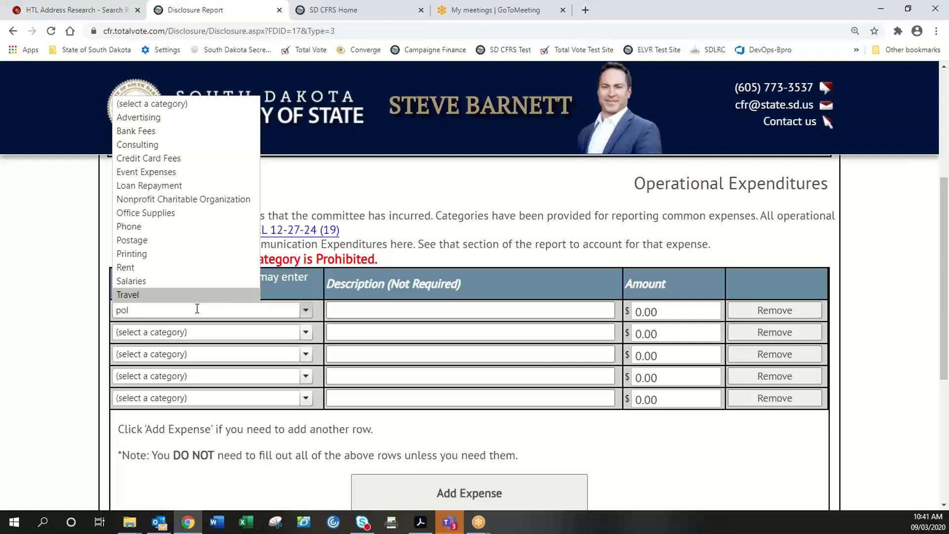
text(itical consulting)
key(Tab)
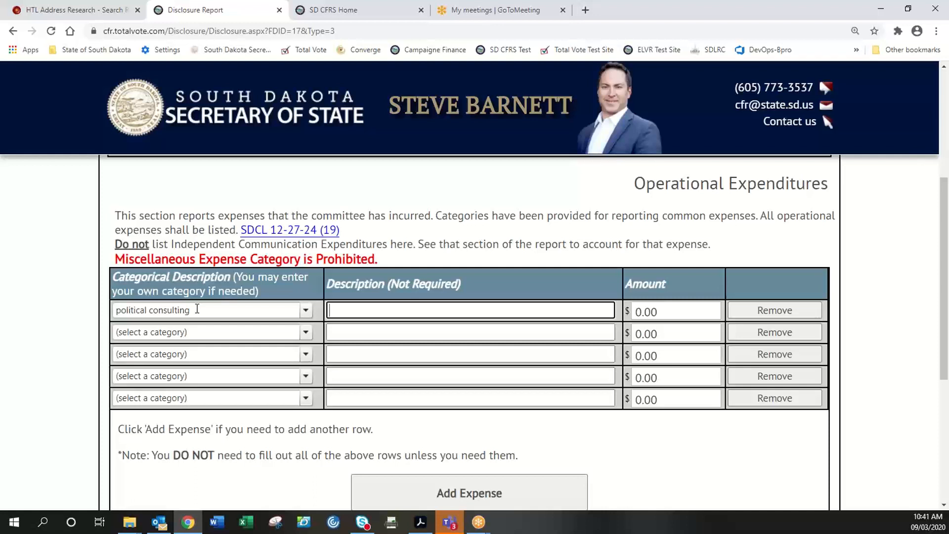
key(Tab)
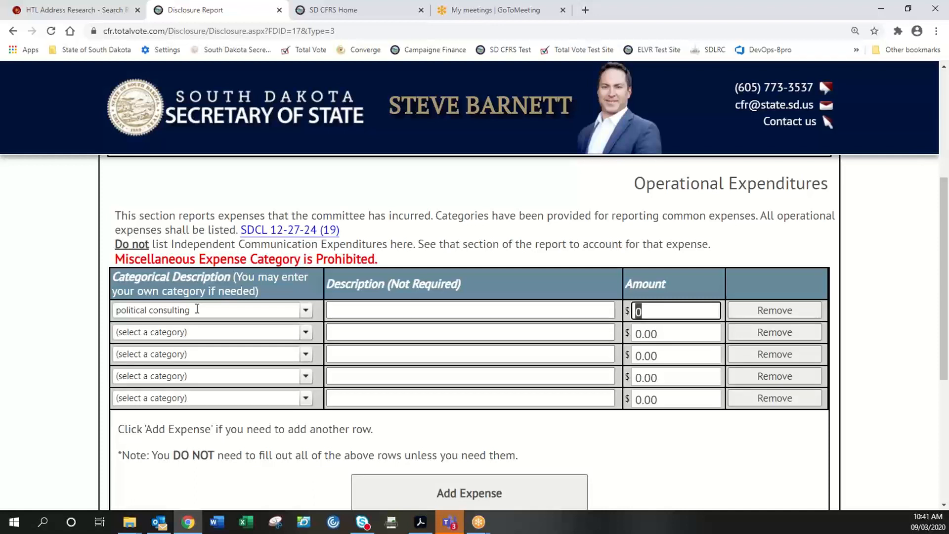
text(5000)
key(Tab)
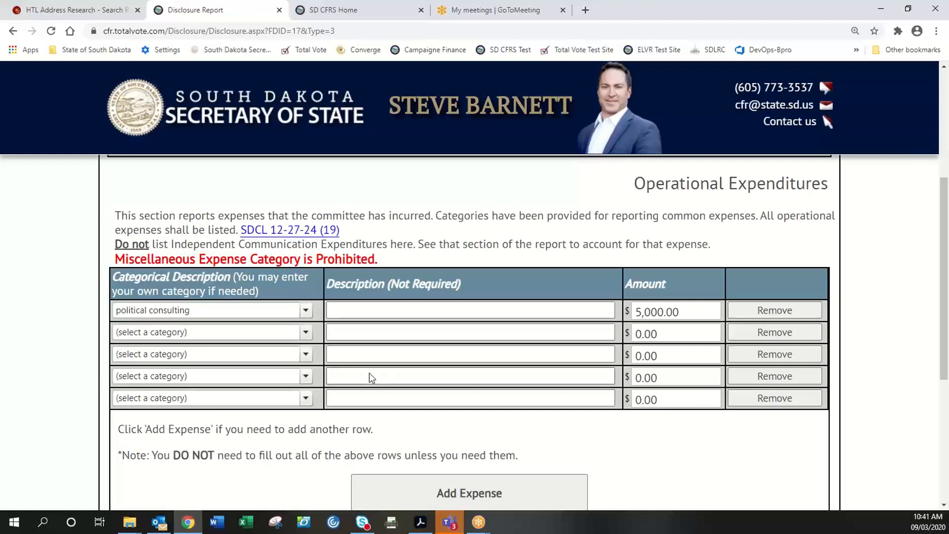
- Add a Travel expense described 'travel to events' for $250.00
click(305, 334)
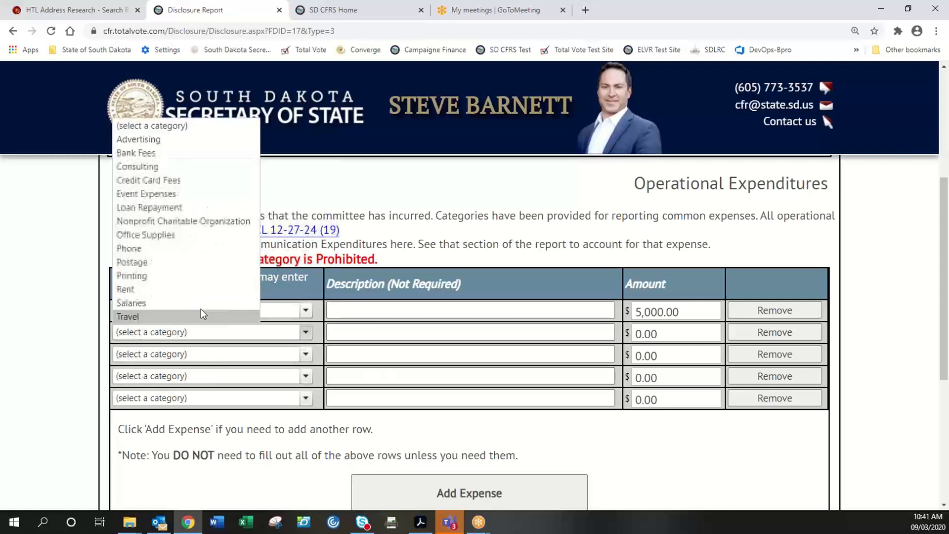
click(142, 314)
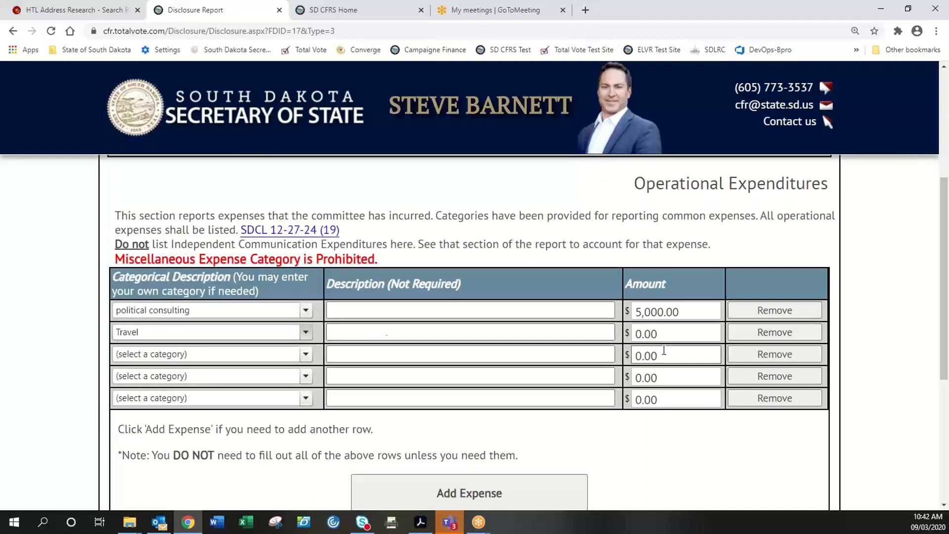
click(505, 331)
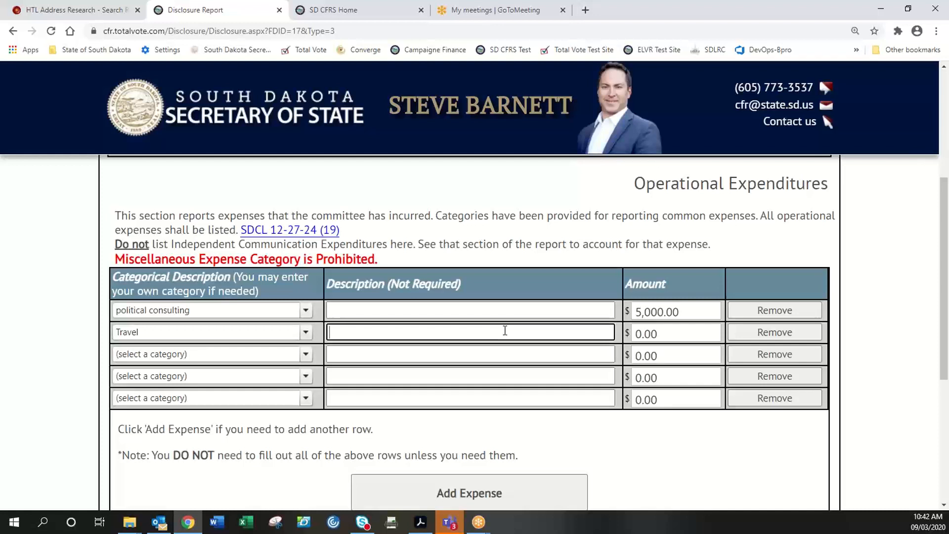
text(travel to )
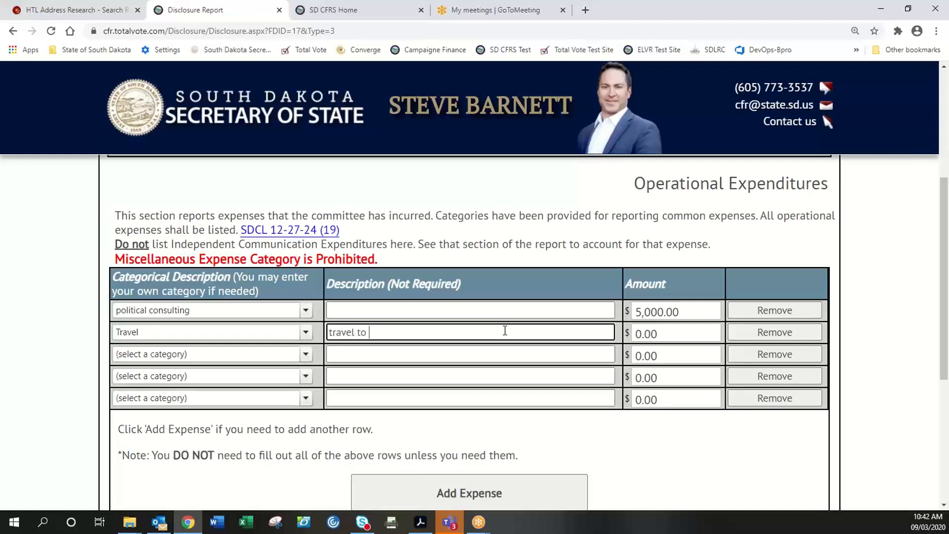
text(events)
key(Tab)
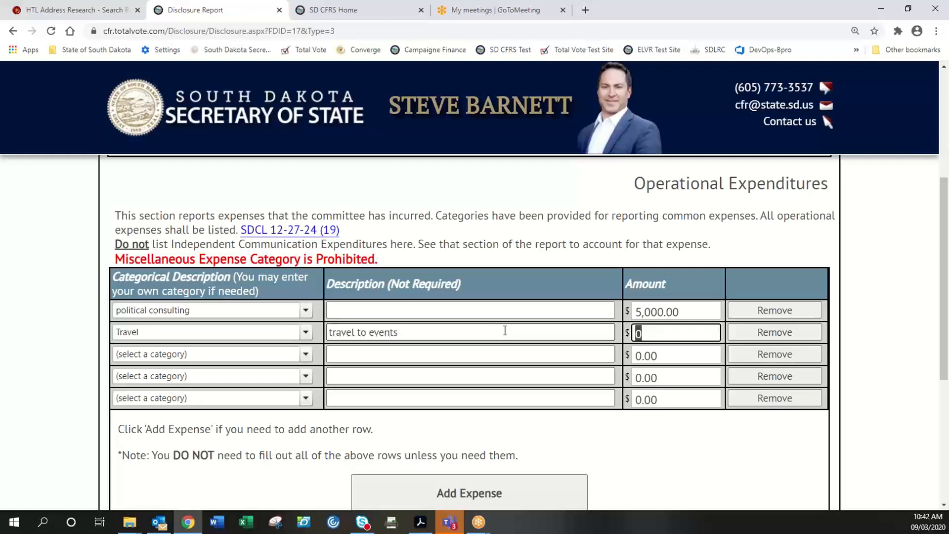
text(250)
key(Tab)
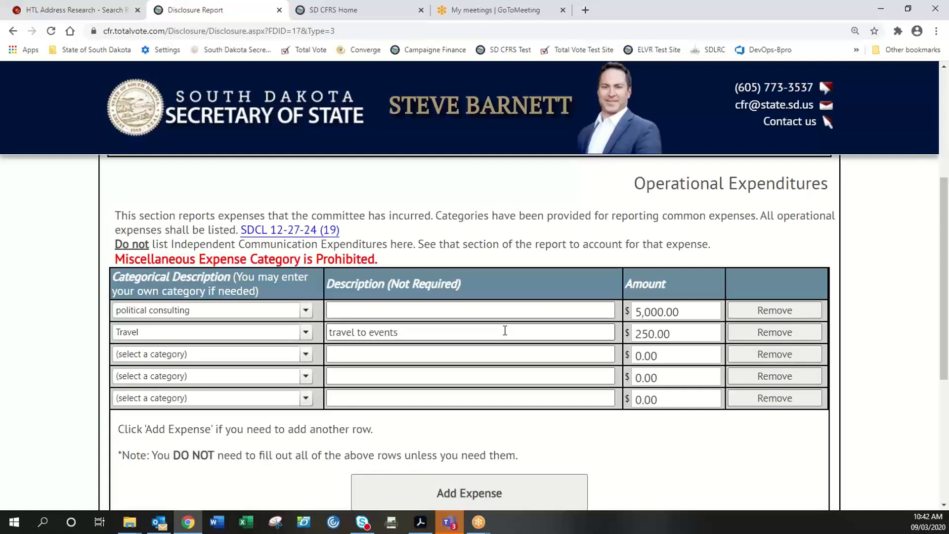
- Add a Bank Fees expense of $25.00, bringing the total to $5,275.00
click(305, 354)
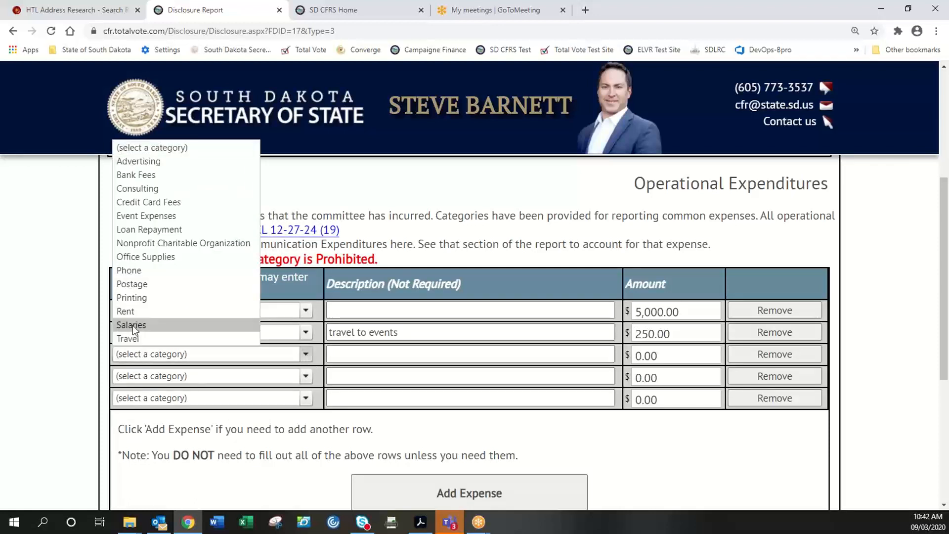
click(143, 173)
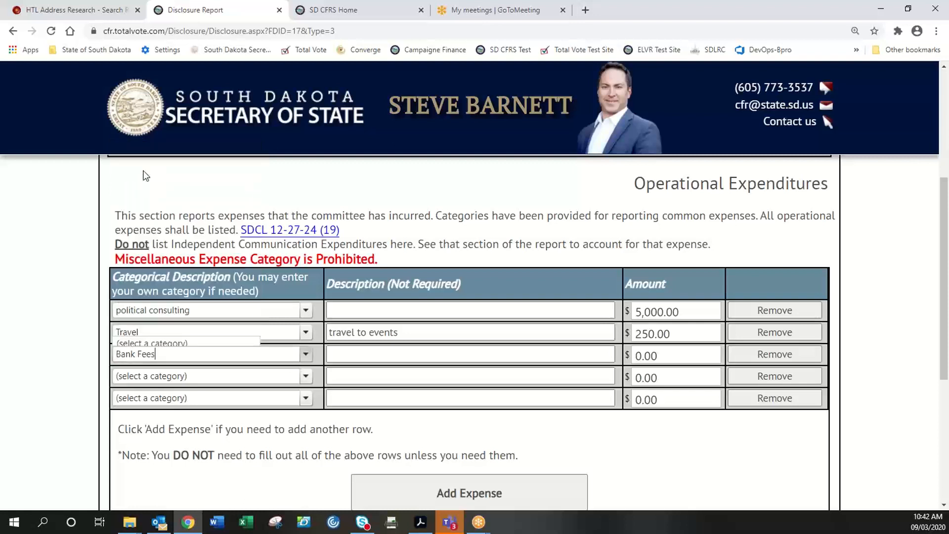
click(395, 353)
click(650, 353)
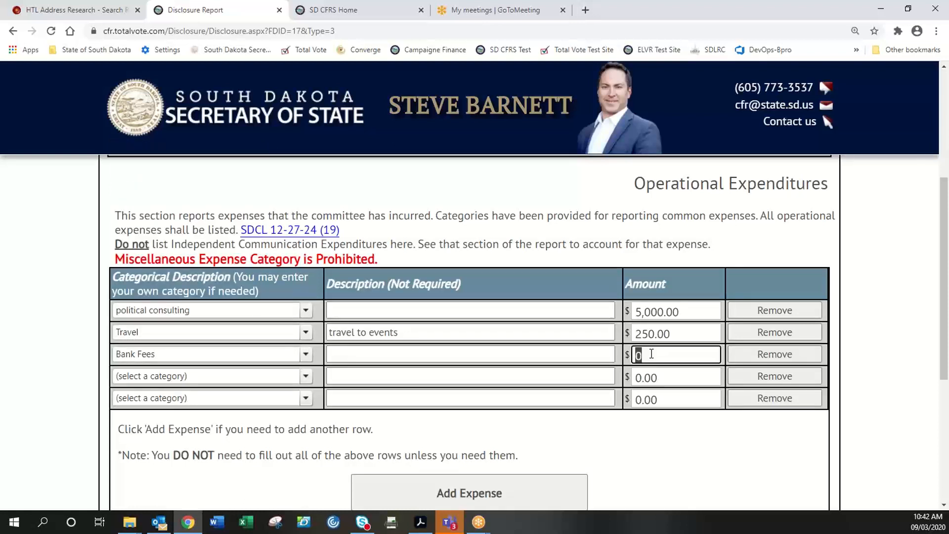
text(25)
click(660, 452)
scroll(658, 450, down, 1)
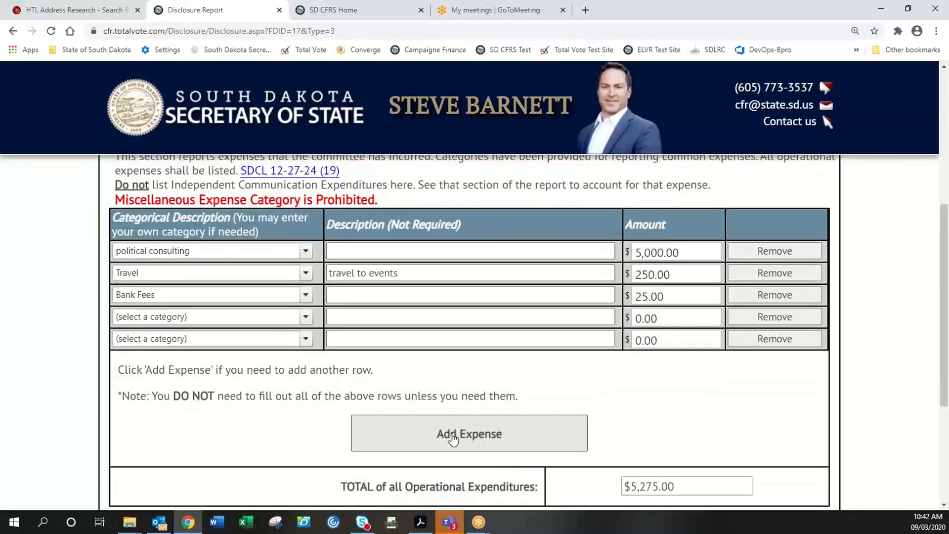
scroll(450, 433, down, 1)
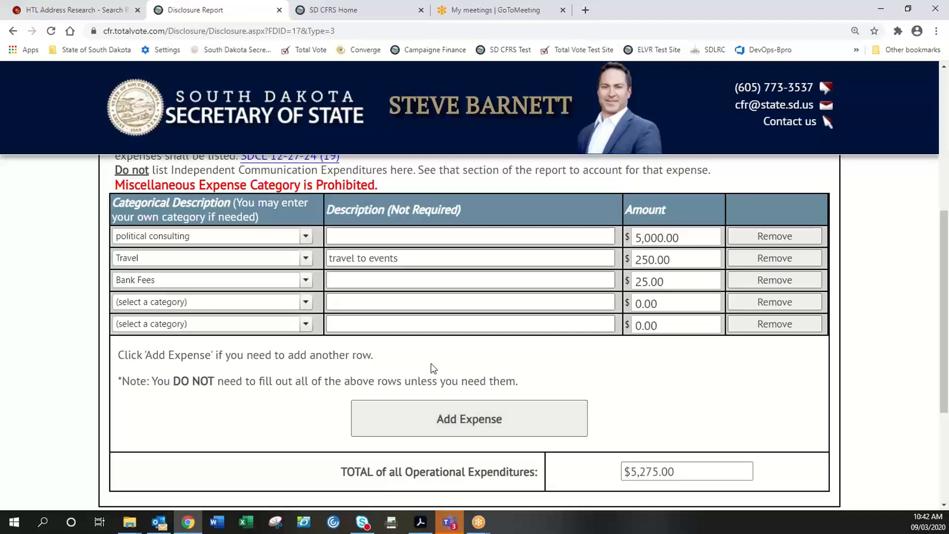
scroll(430, 369, up, 2)
scroll(463, 394, down, 3)
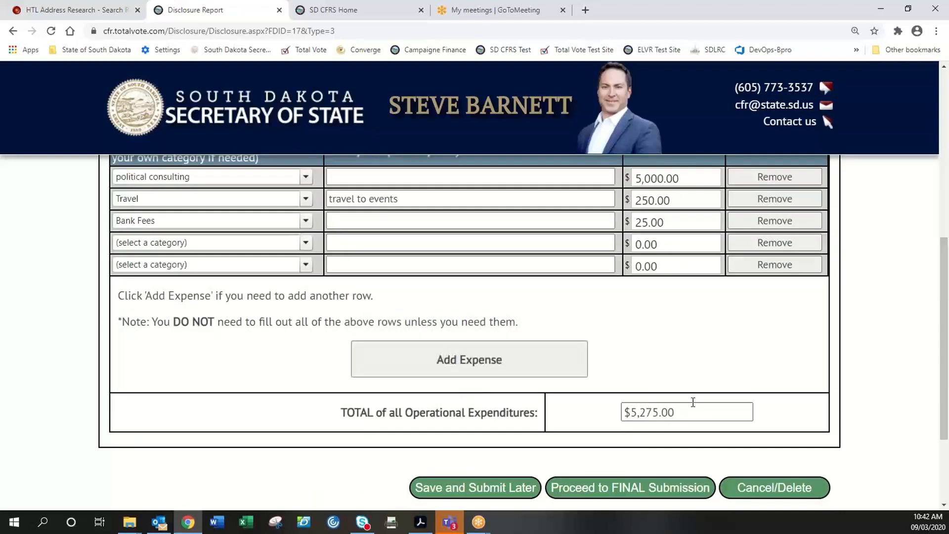
scroll(671, 401, up, 5)
scroll(671, 407, up, 1)
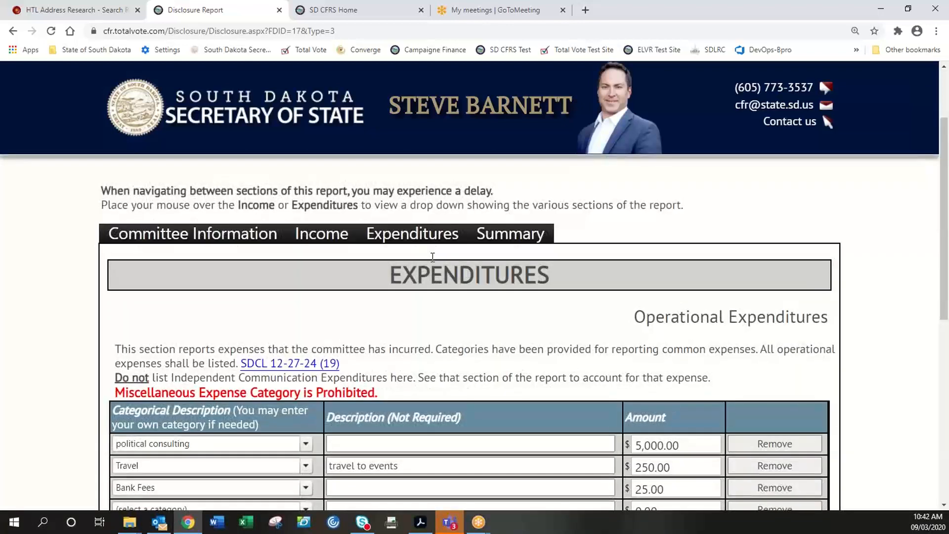
mouse_move(390, 237)
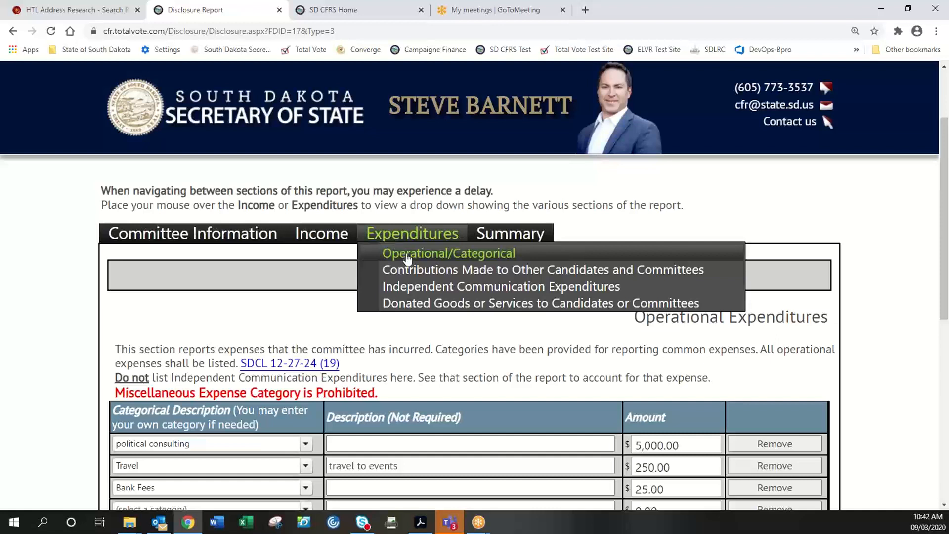
- In contributions to other committees, enter Associated General Contractors of South Dakota Building Chapter PAC for 100.00
click(426, 269)
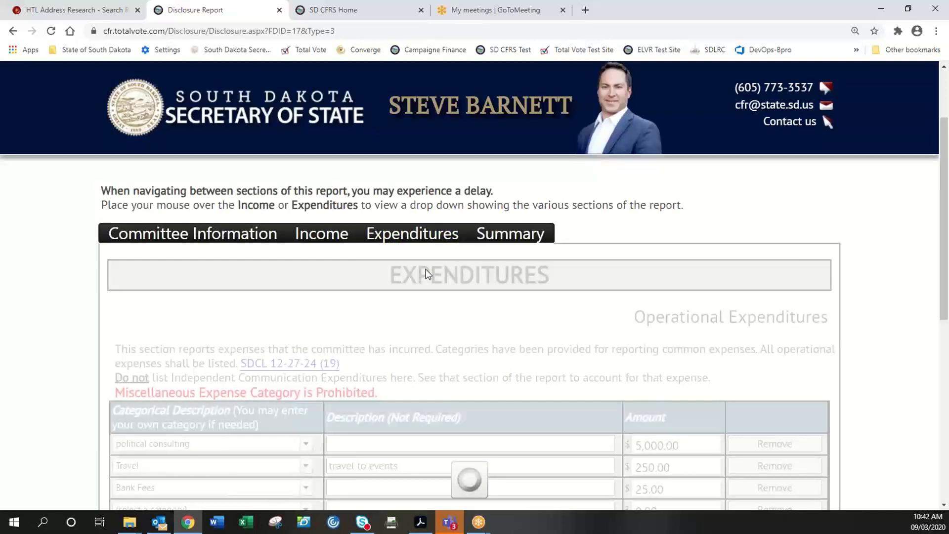
scroll(429, 303, down, 1)
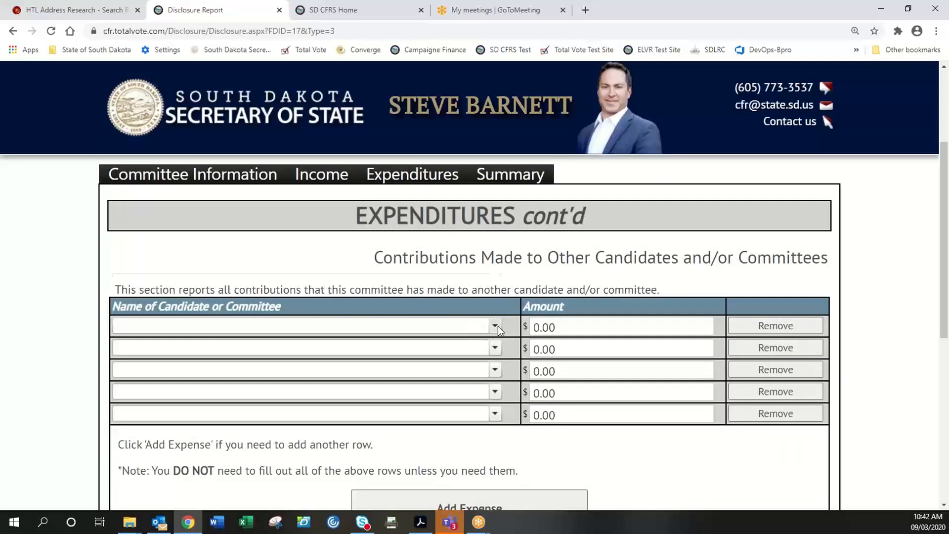
click(496, 326)
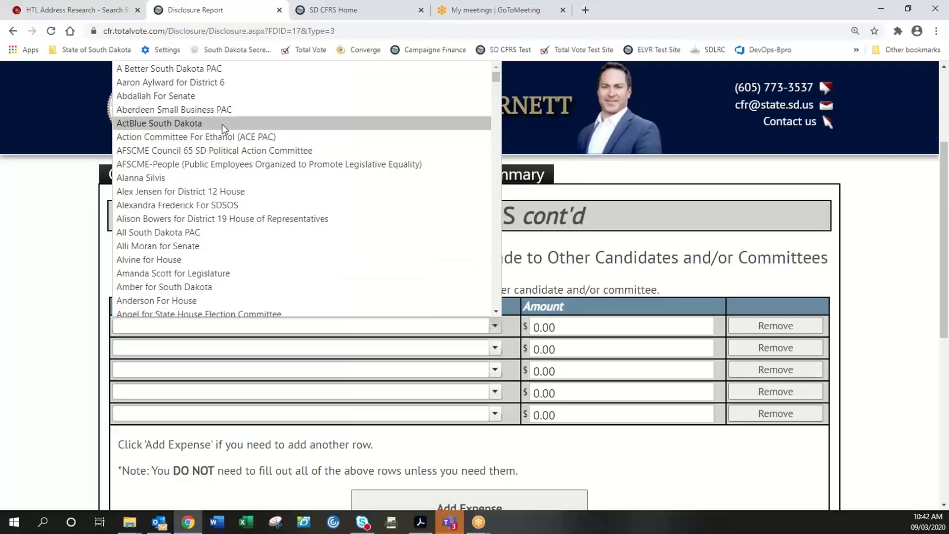
scroll(227, 253, down, 2)
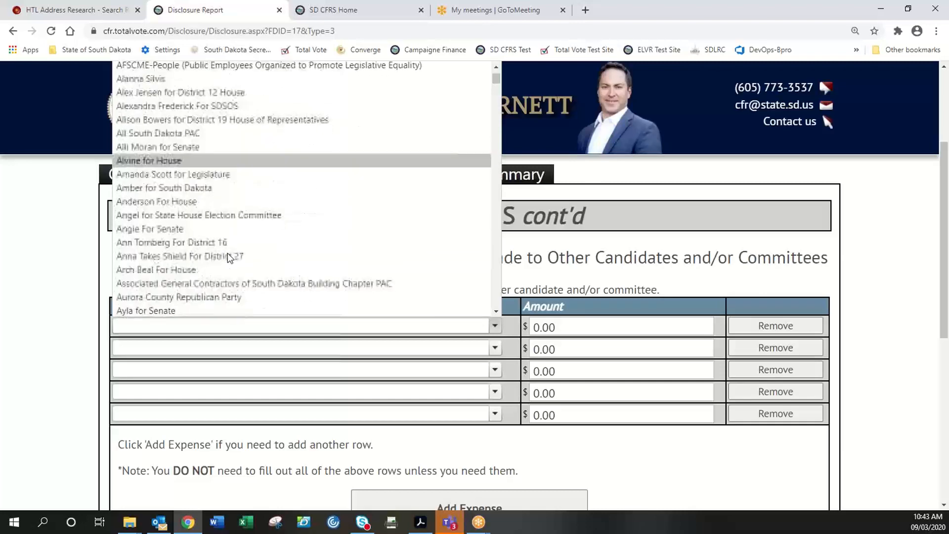
click(216, 278)
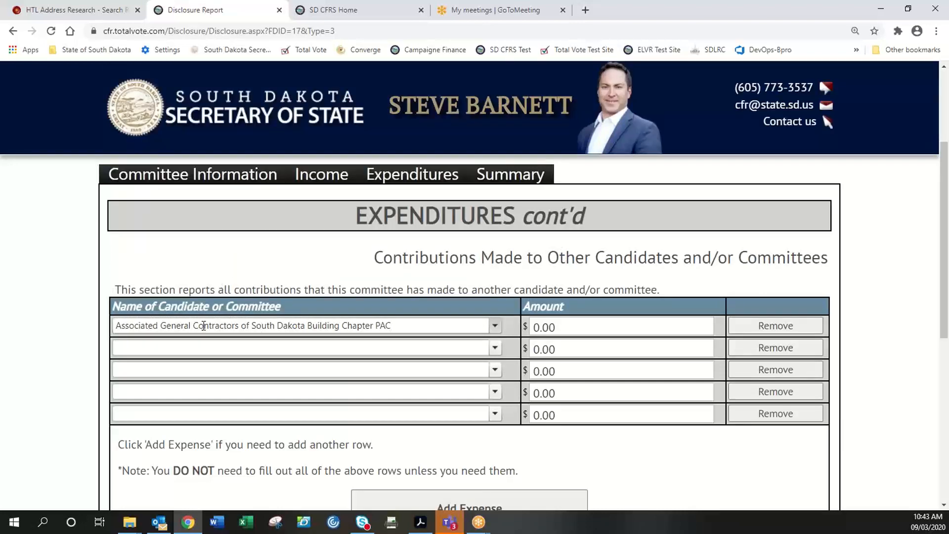
click(577, 331)
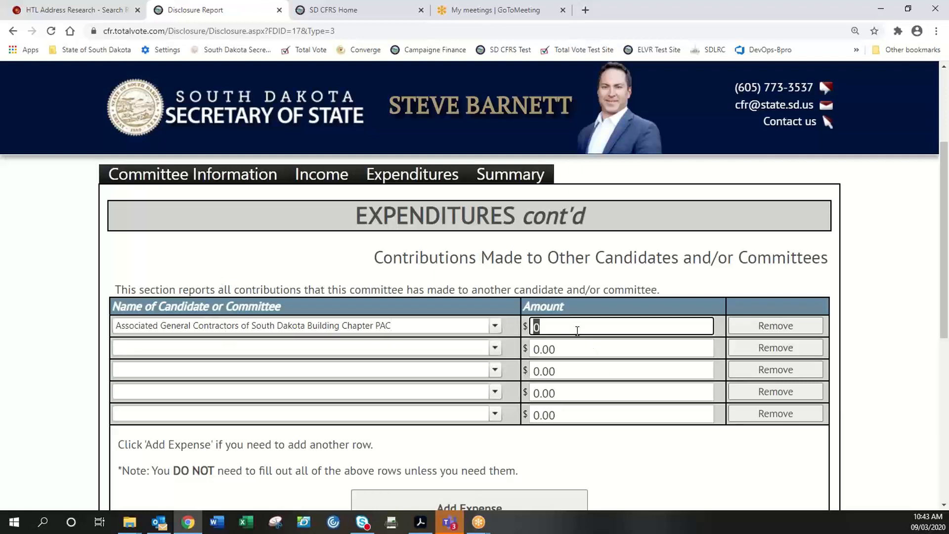
text(100)
click(489, 348)
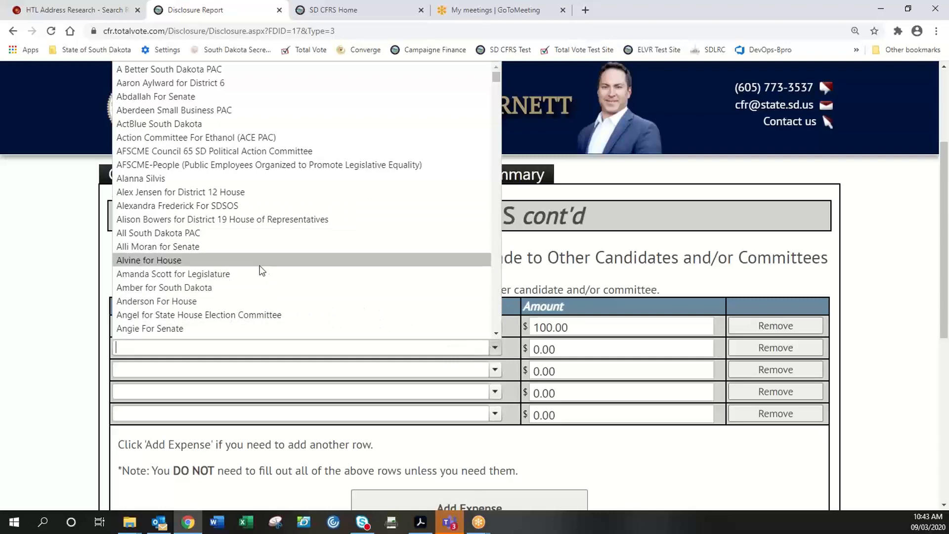
scroll(280, 270, up, 1)
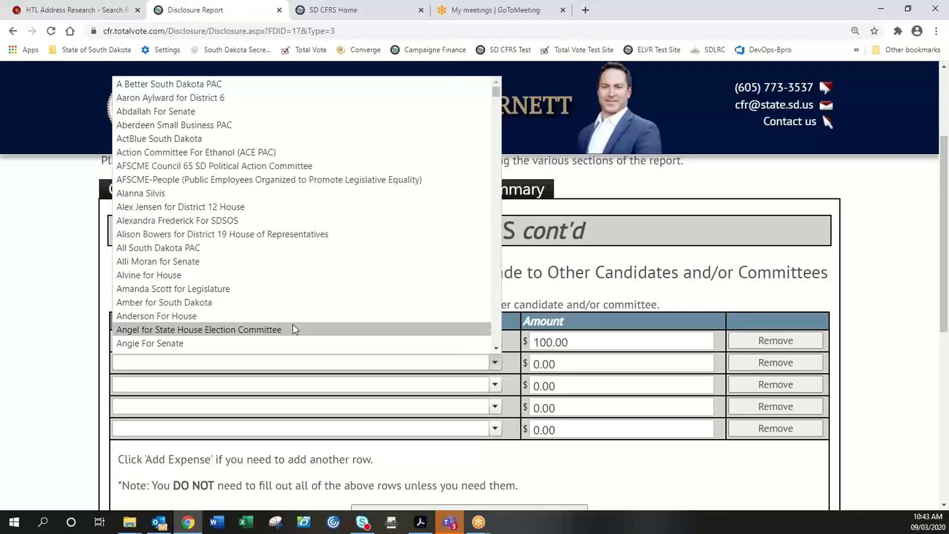
click(73, 305)
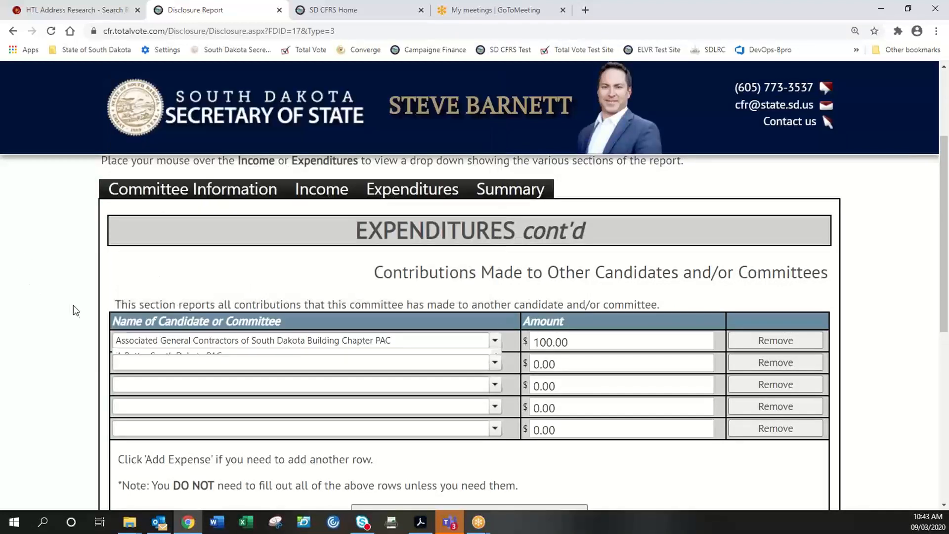
scroll(71, 313, down, 3)
scroll(70, 321, down, 1)
scroll(75, 326, up, 4)
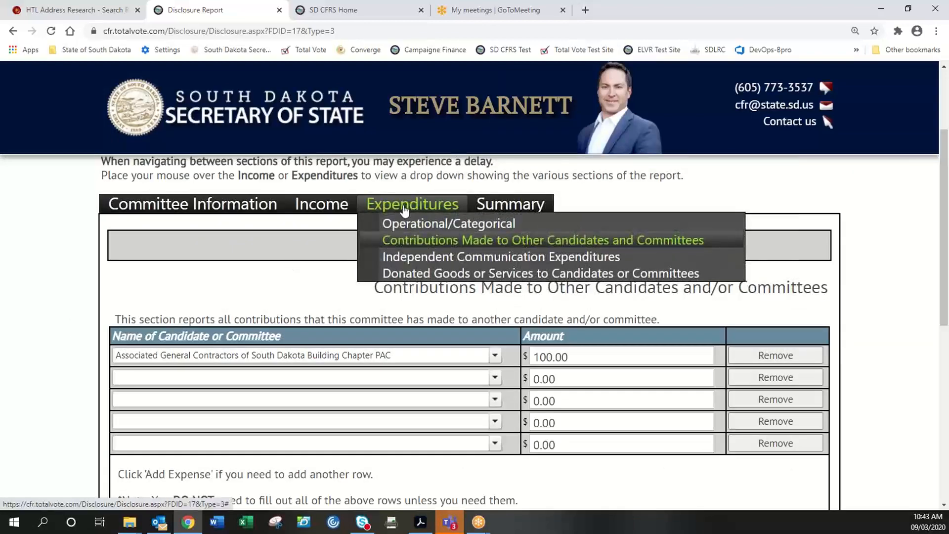
- Open Independent Communication Expenditures and select the first row's name field
click(409, 256)
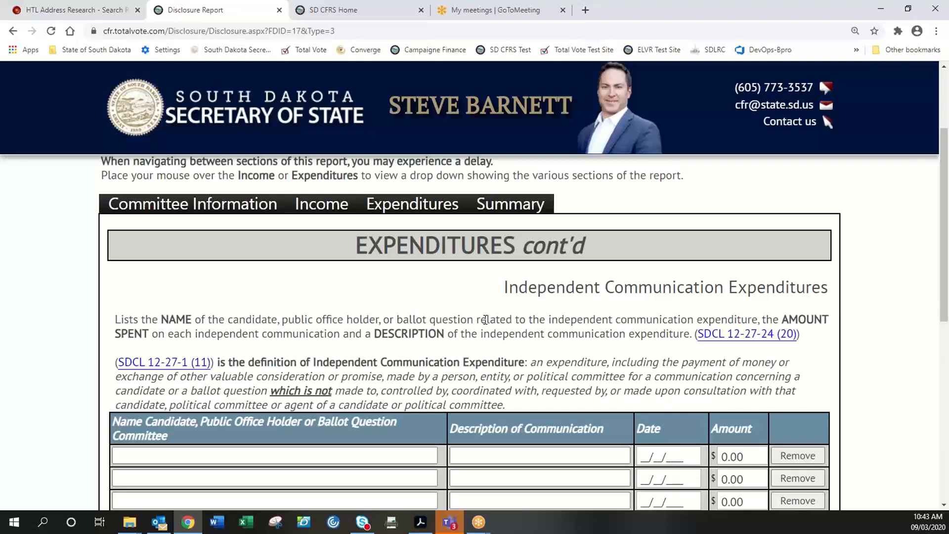
scroll(231, 346, down, 1)
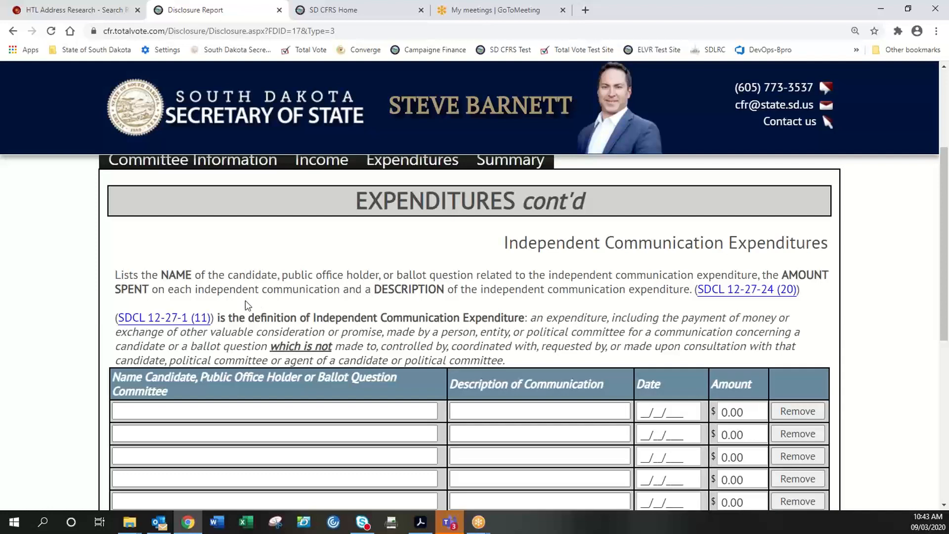
scroll(245, 300, down, 1)
click(217, 372)
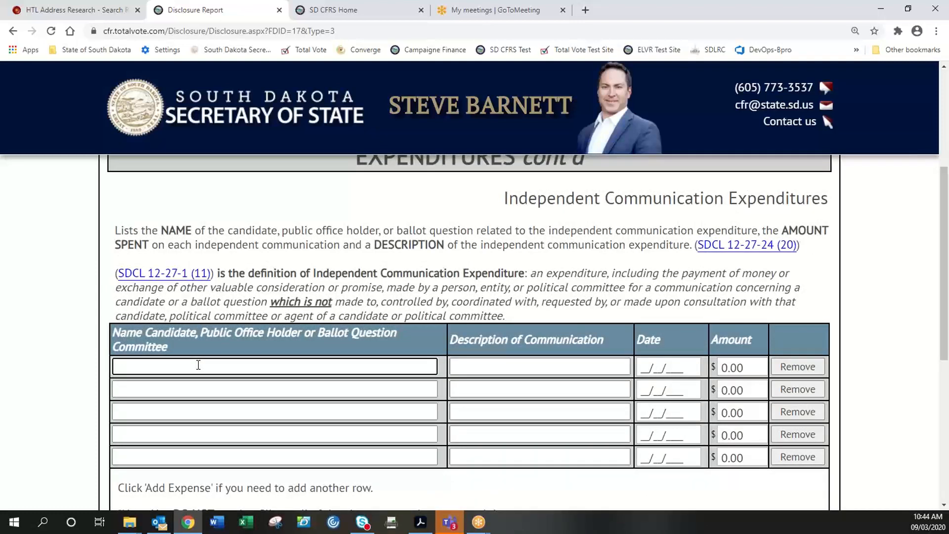
click(306, 334)
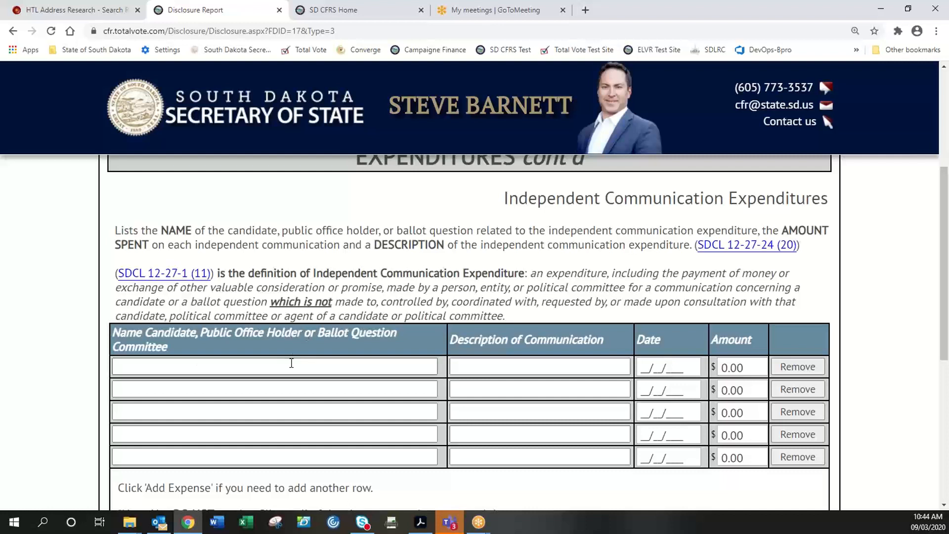
click(520, 366)
click(386, 366)
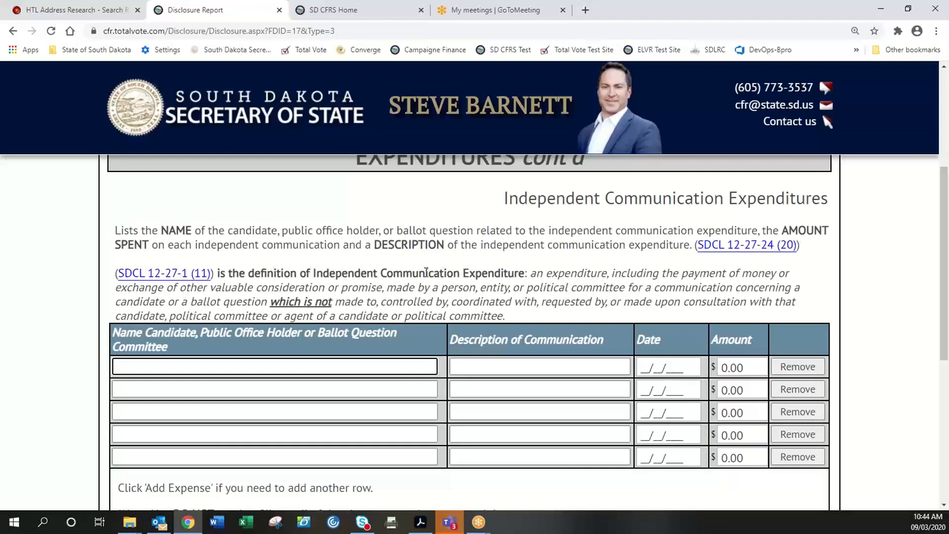
- Enter the candidate's name and the description 'newspaper ad' in the first row
text(Sam Smith)
key(Tab)
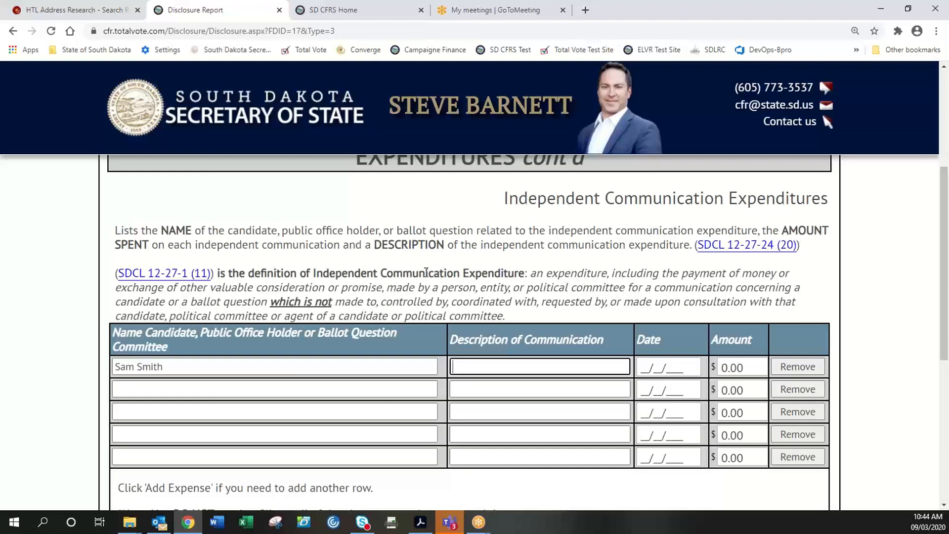
text(newspaper add)
key(BackSpace)
key(Tab)
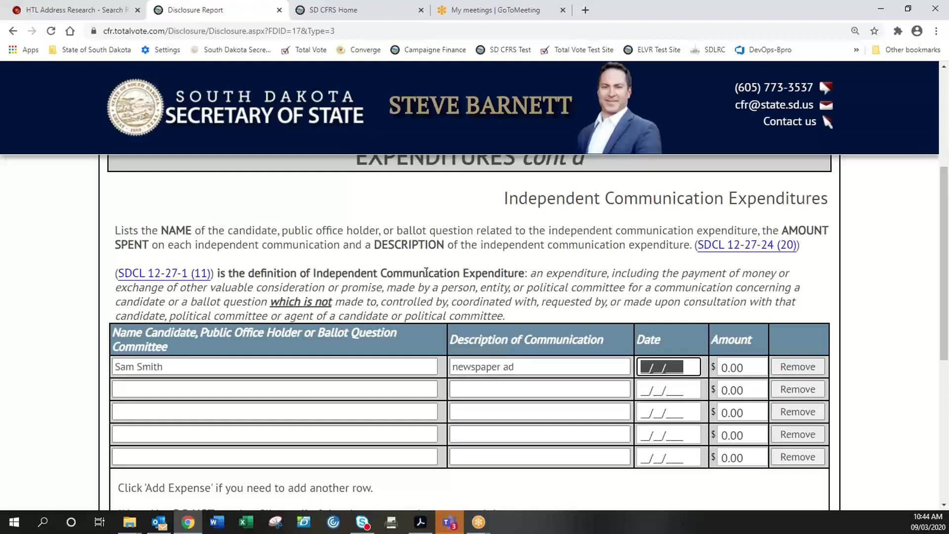
- Set the first row's date to 09/01/2020
text(9)
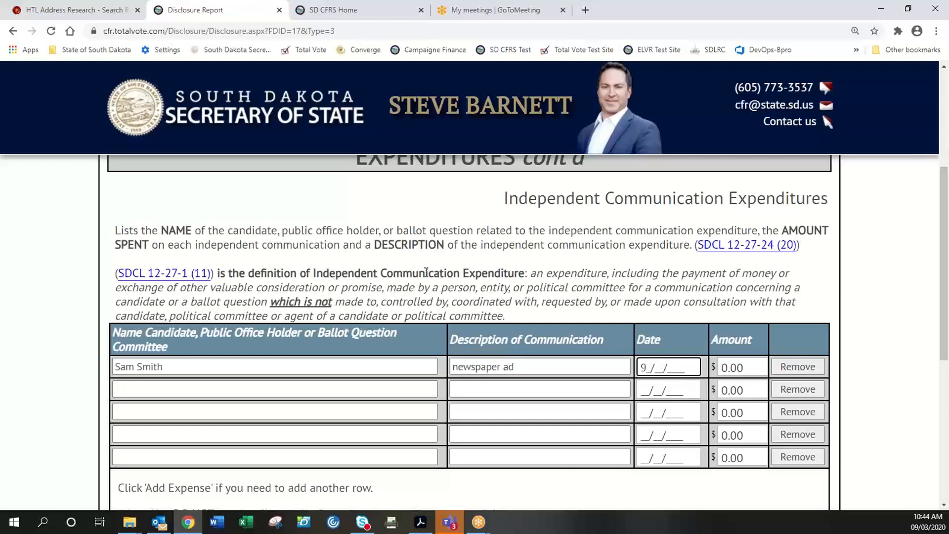
key(BackSpace)
text(09)
key(Tab)
text(01)
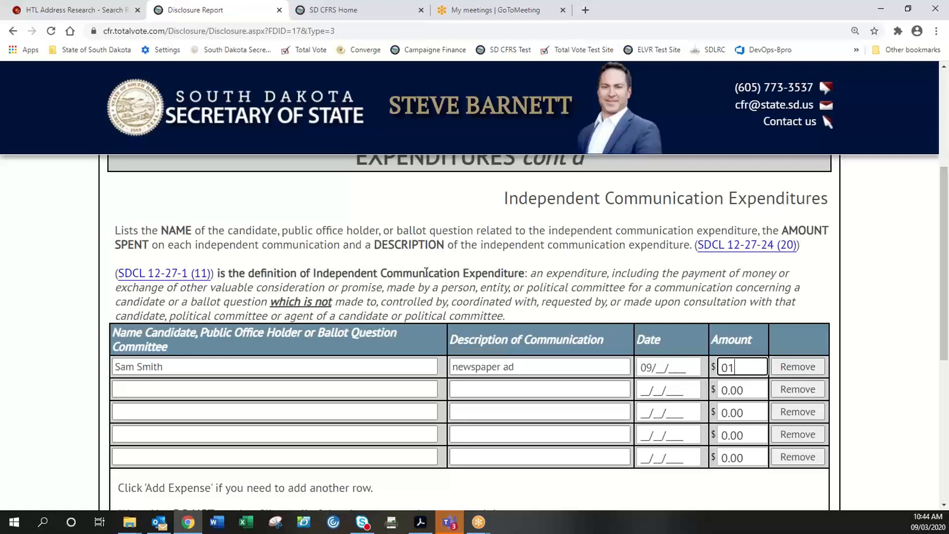
key(BackSpace)
key(BackSpace)
click(668, 366)
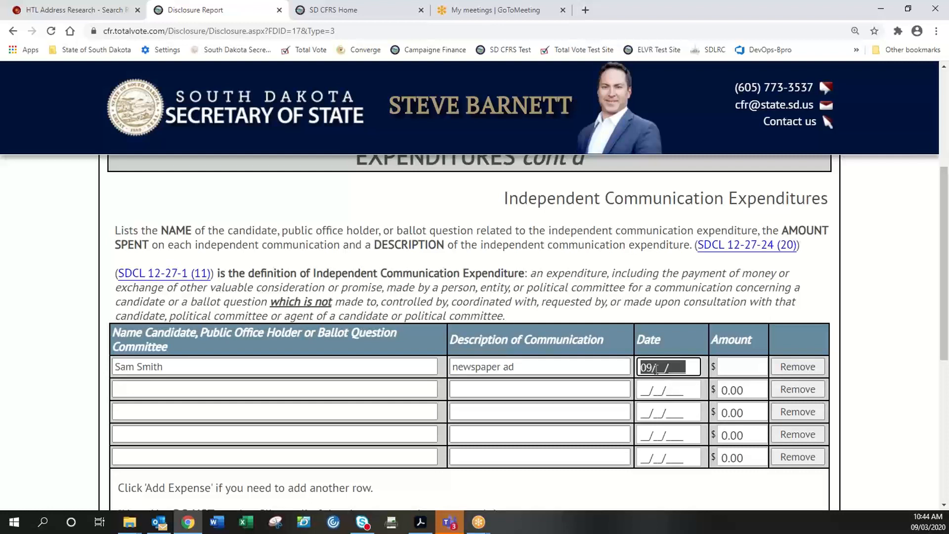
click(660, 359)
text(01/2020)
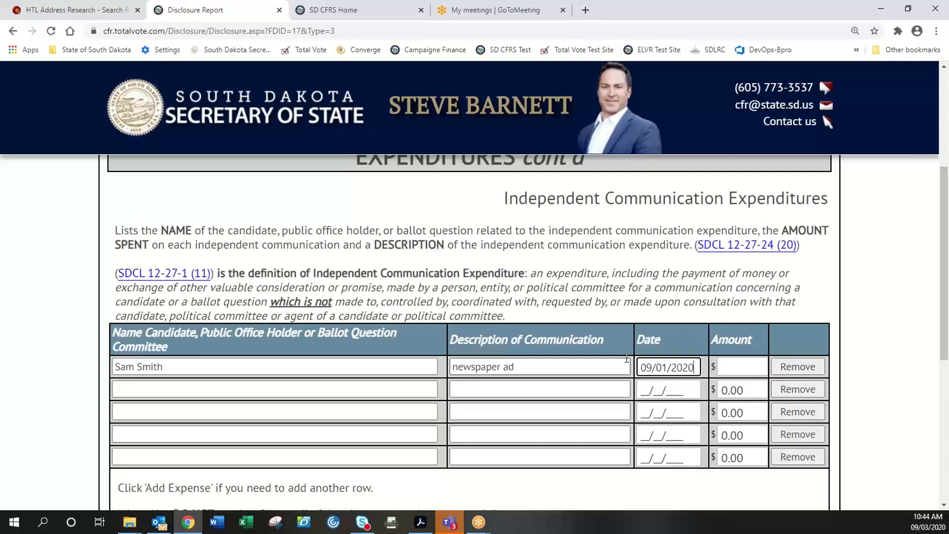
key(Tab)
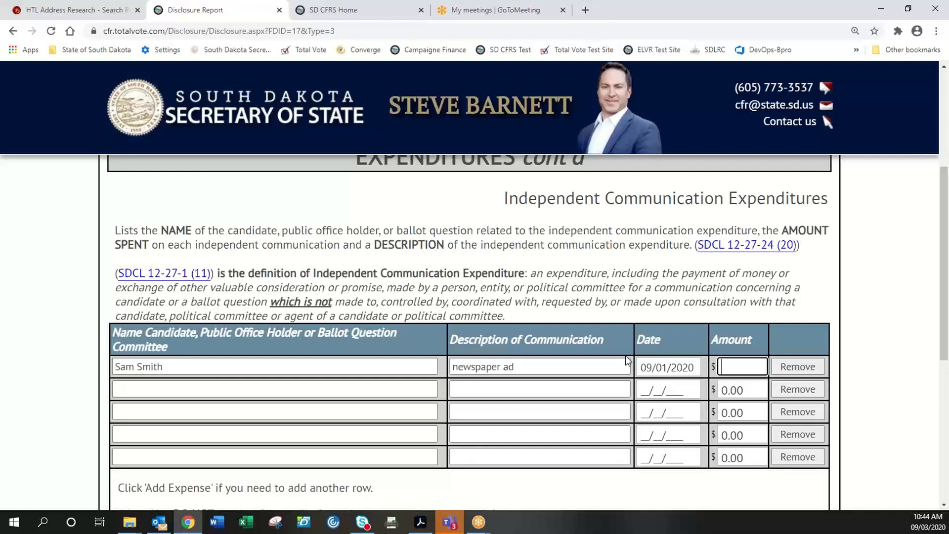
- Enter 150.00 as the newspaper ad's amount
text(150)
key(Tab)
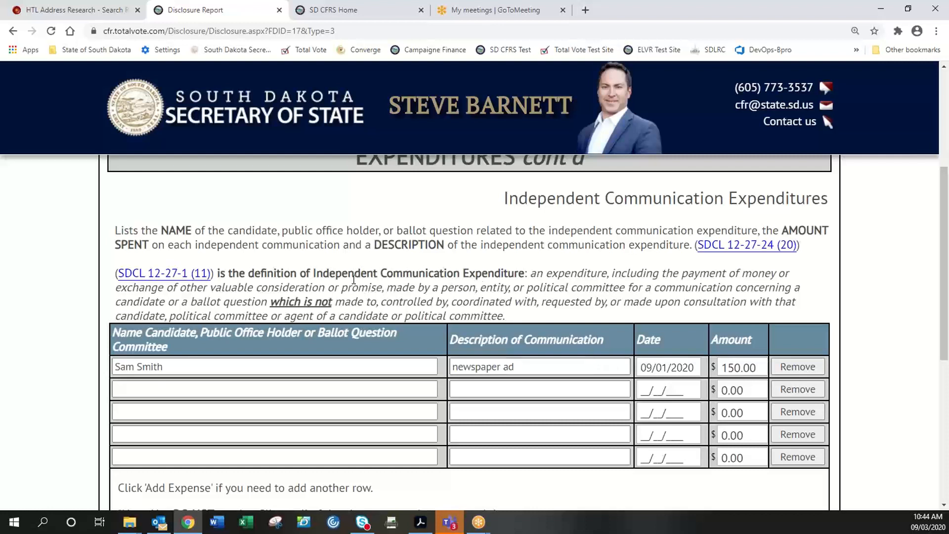
scroll(342, 274, up, 1)
scroll(343, 277, down, 1)
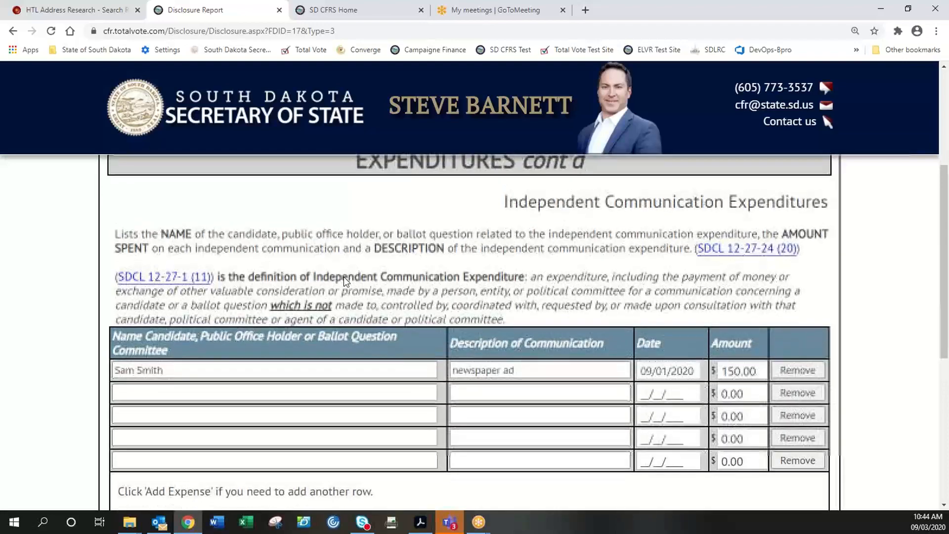
scroll(345, 277, down, 3)
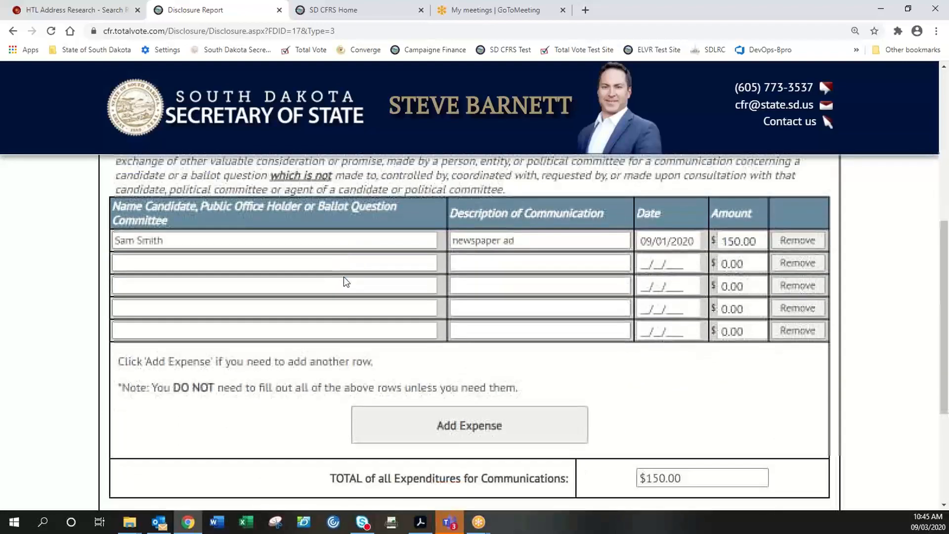
scroll(459, 350, up, 6)
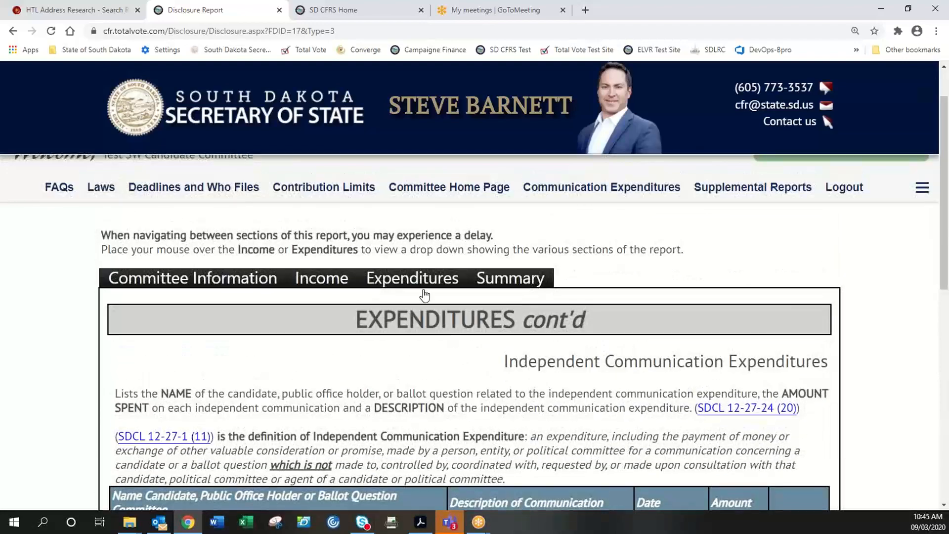
mouse_move(417, 286)
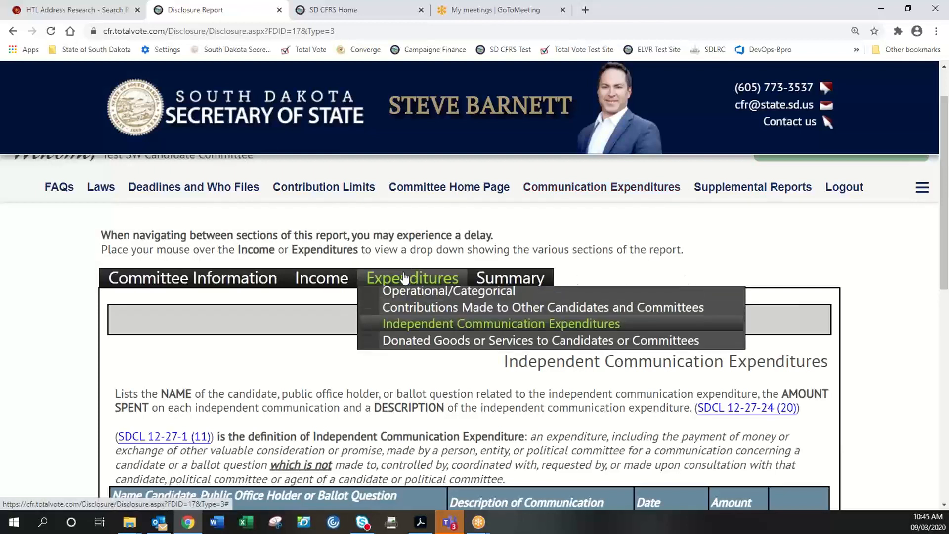
- Review the Summary: $4,370.00 income, $5,525.00 expenses, and a -$1,155.00 ending balance
click(493, 280)
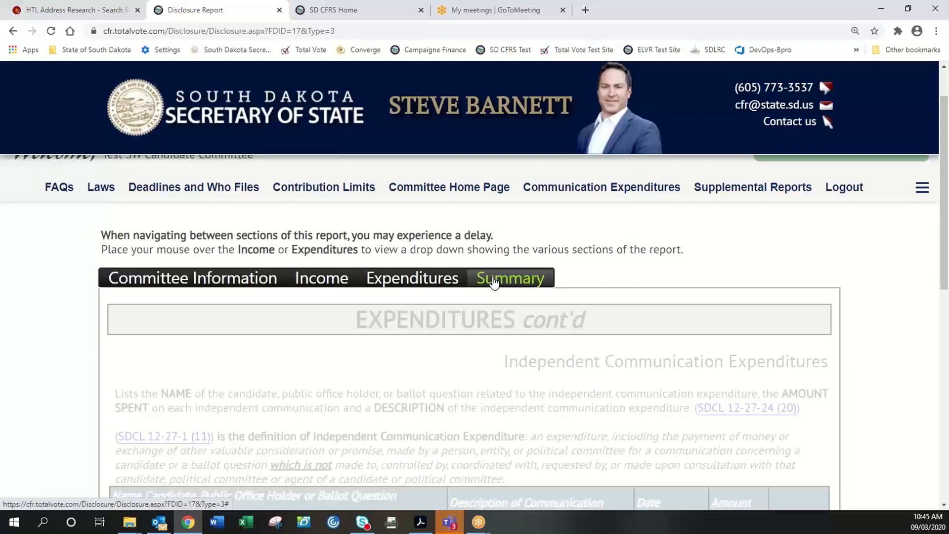
scroll(493, 279, down, 3)
scroll(494, 280, down, 4)
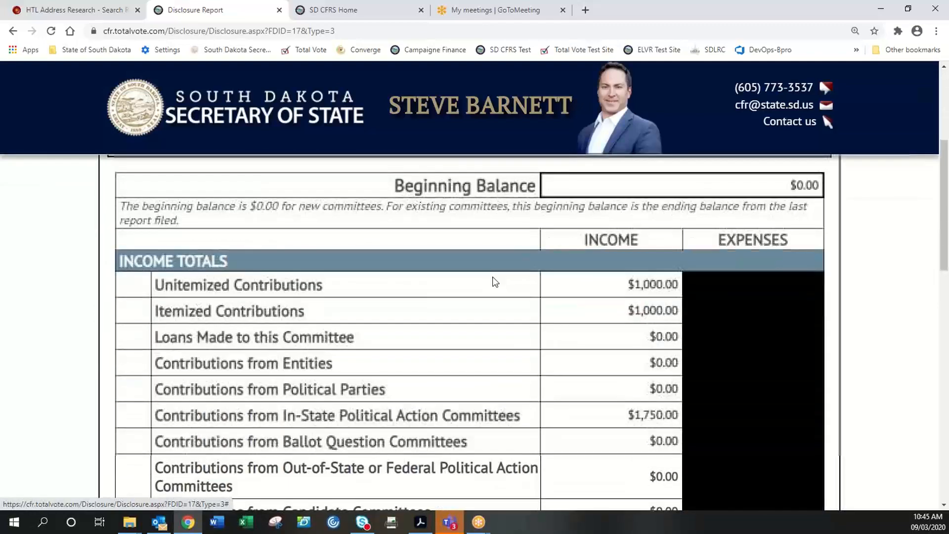
scroll(493, 276, down, 3)
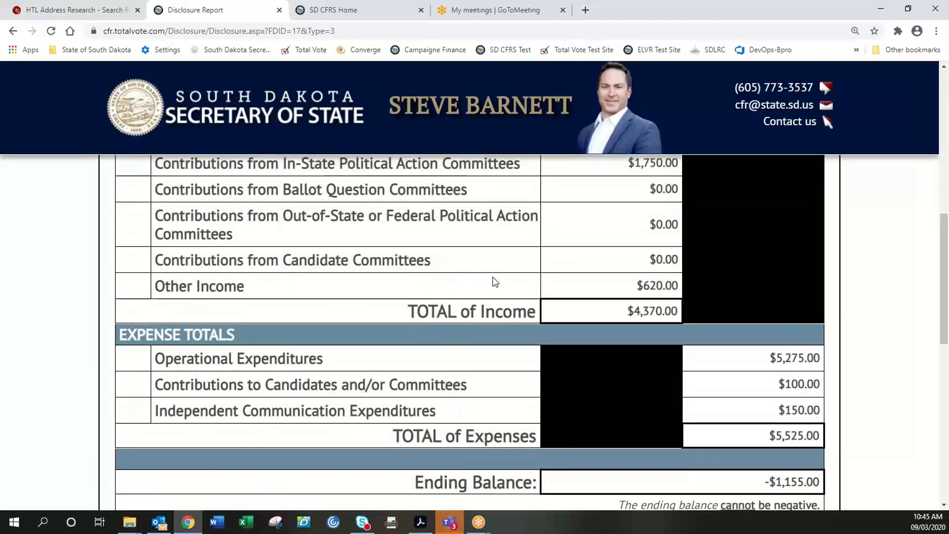
scroll(493, 280, down, 1)
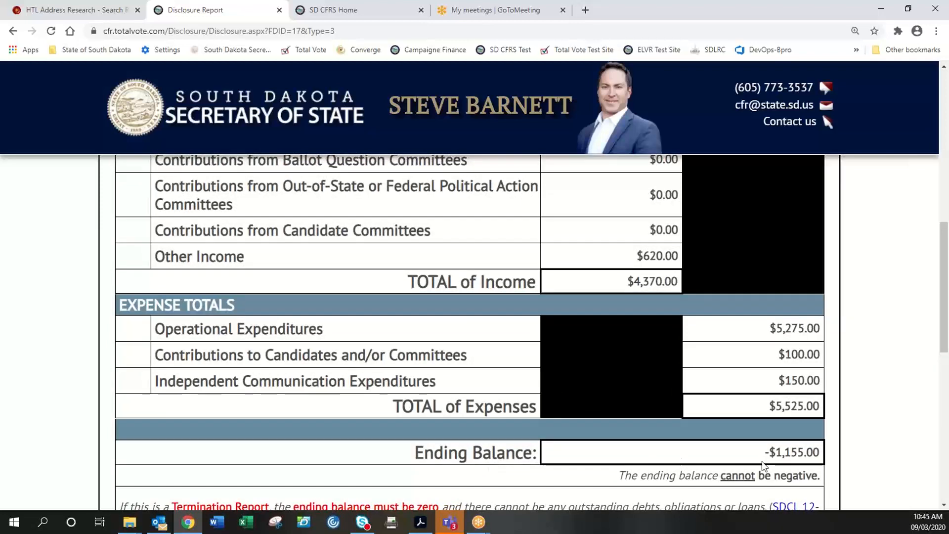
drag(764, 452, 824, 458)
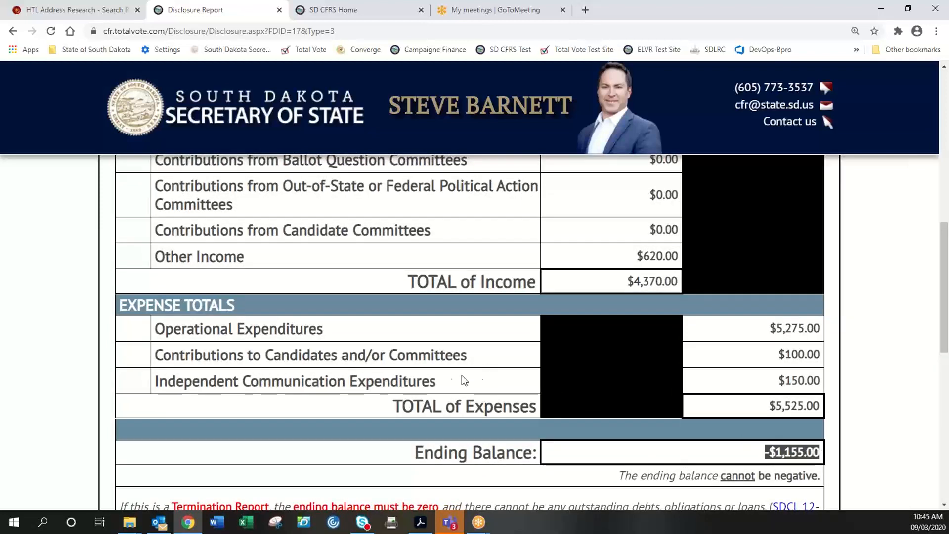
scroll(427, 377, down, 1)
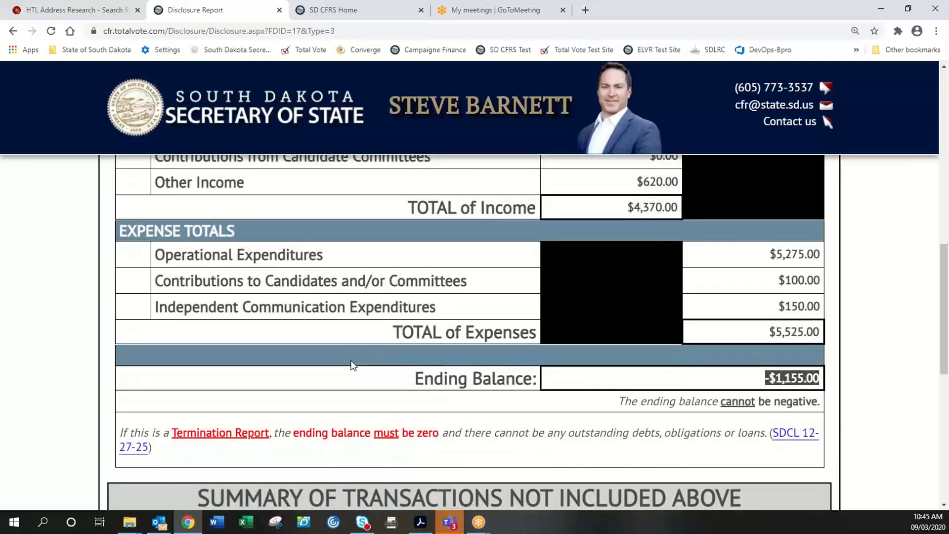
scroll(354, 364, up, 4)
scroll(353, 365, up, 4)
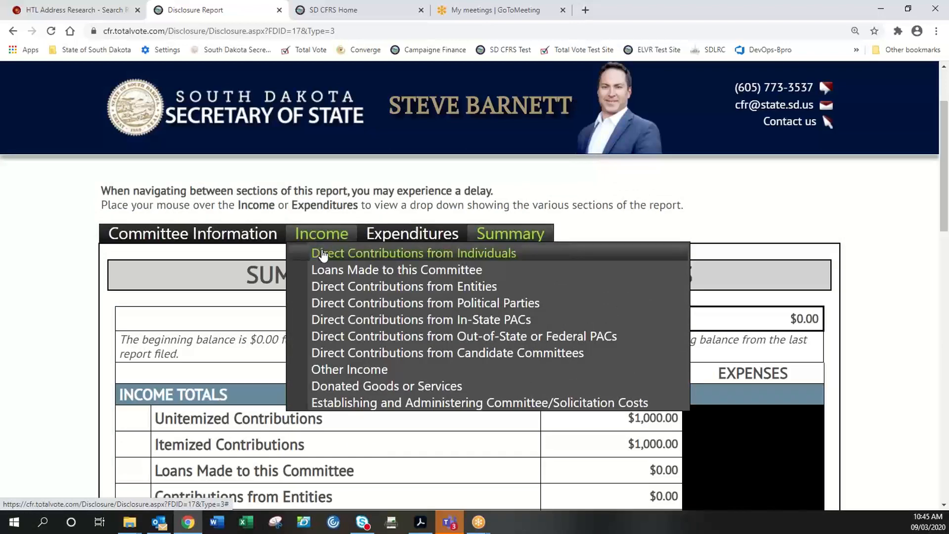
- Change the unitemized individual contributions total to 4,000.00 and return to the Summary
click(322, 250)
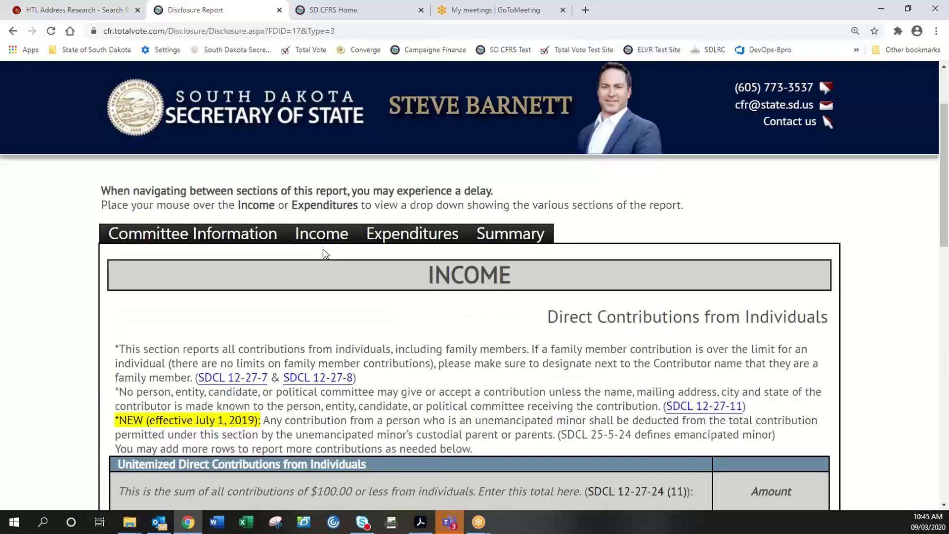
scroll(368, 304, down, 3)
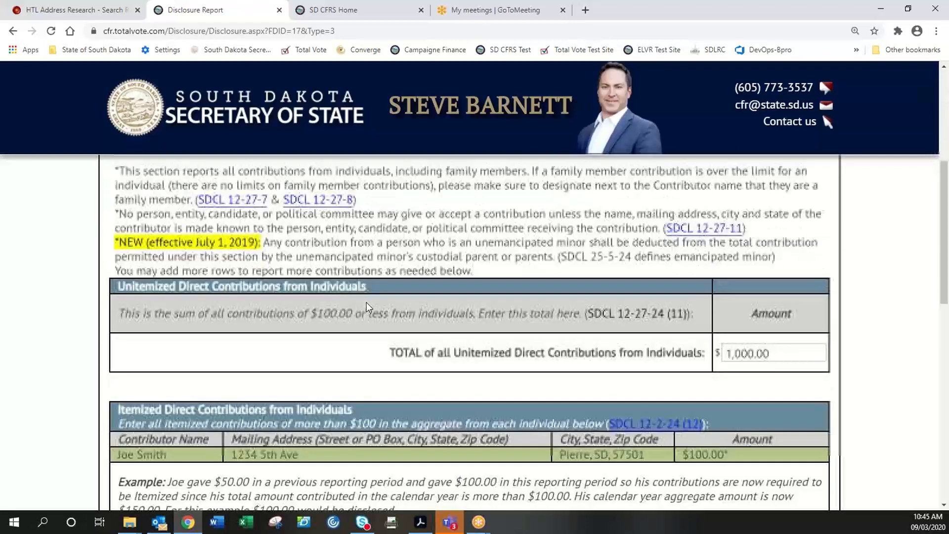
click(735, 356)
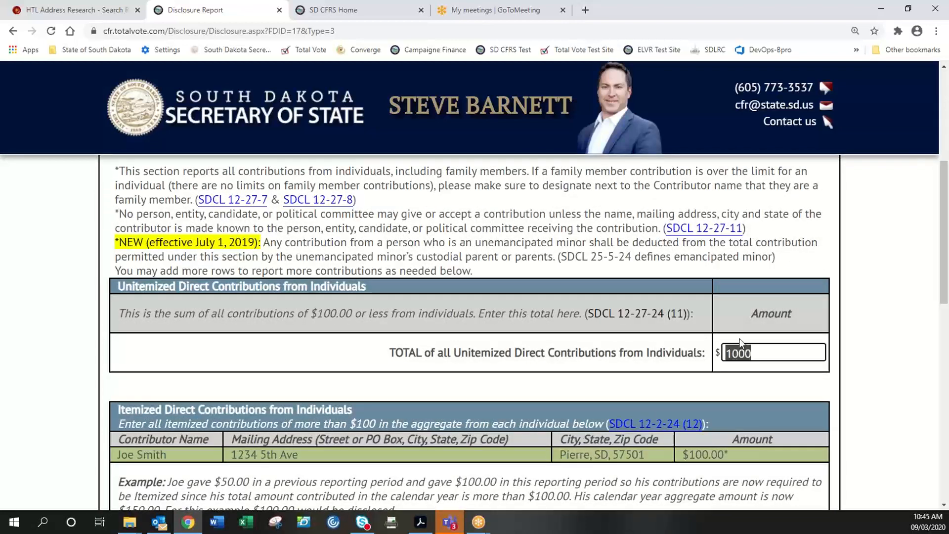
text(4000)
click(864, 331)
scroll(863, 332, up, 4)
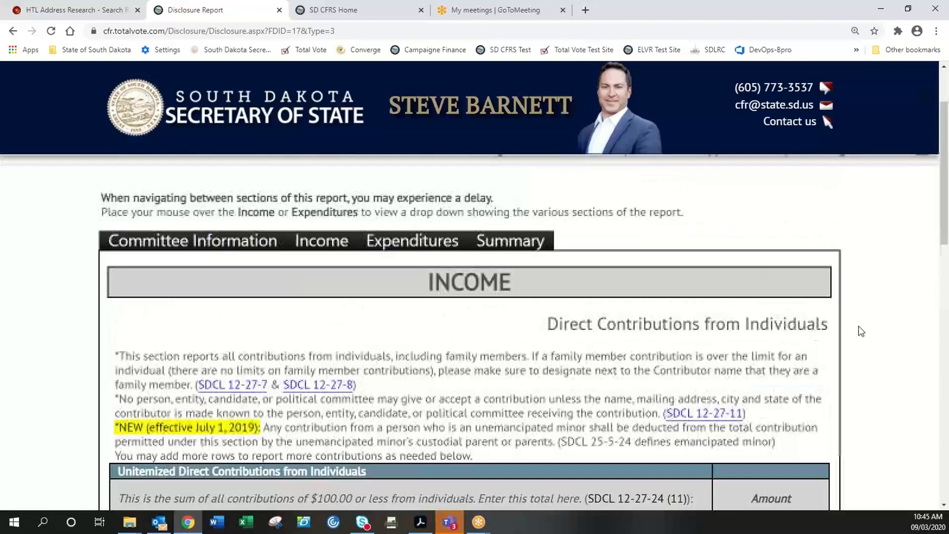
click(517, 262)
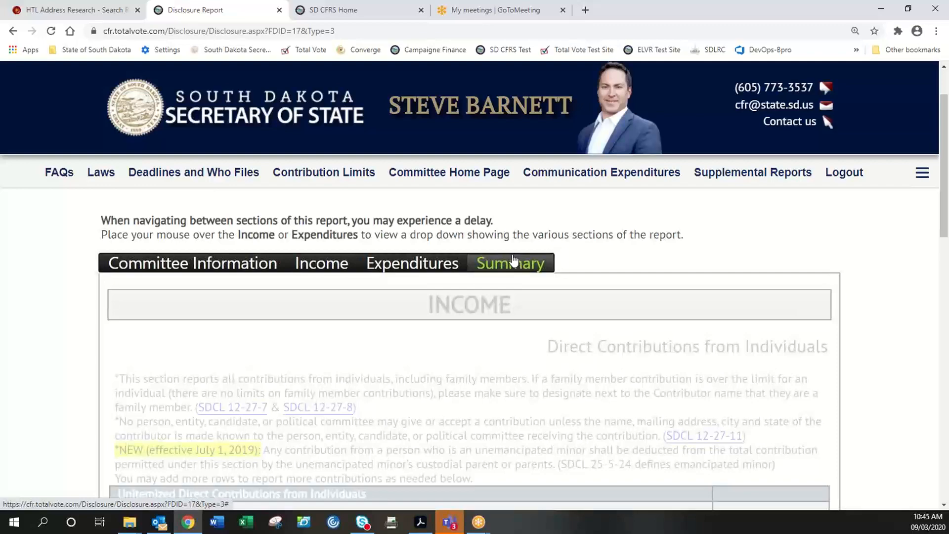
scroll(504, 364, down, 2)
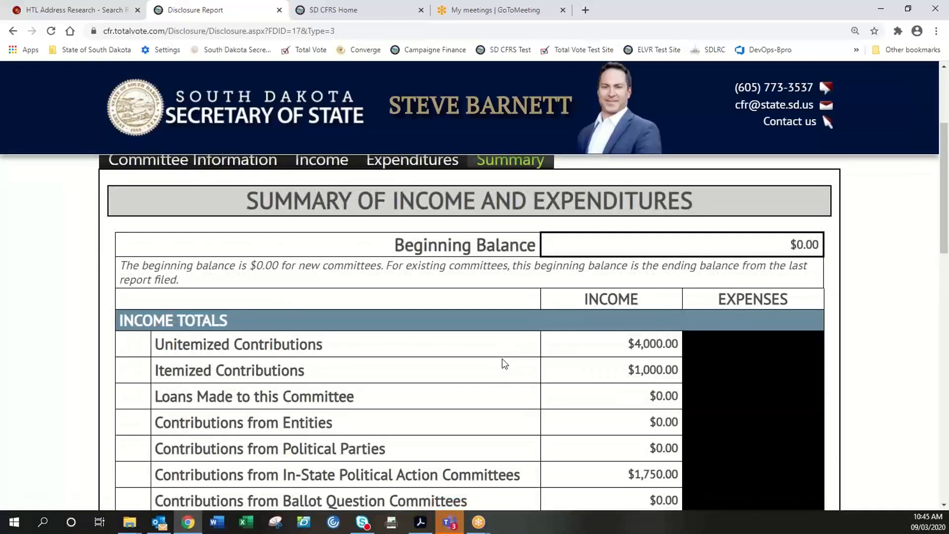
scroll(428, 329, down, 2)
scroll(423, 326, down, 4)
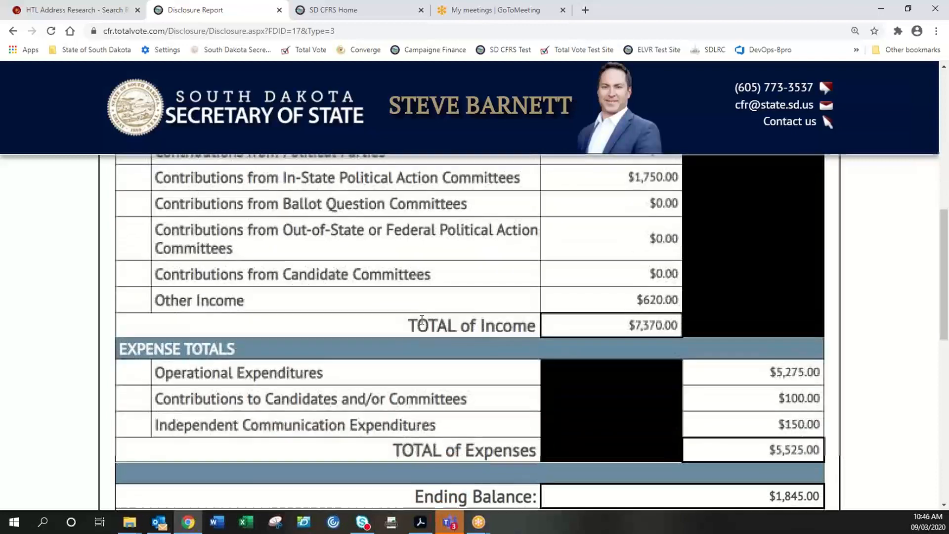
scroll(421, 324, down, 1)
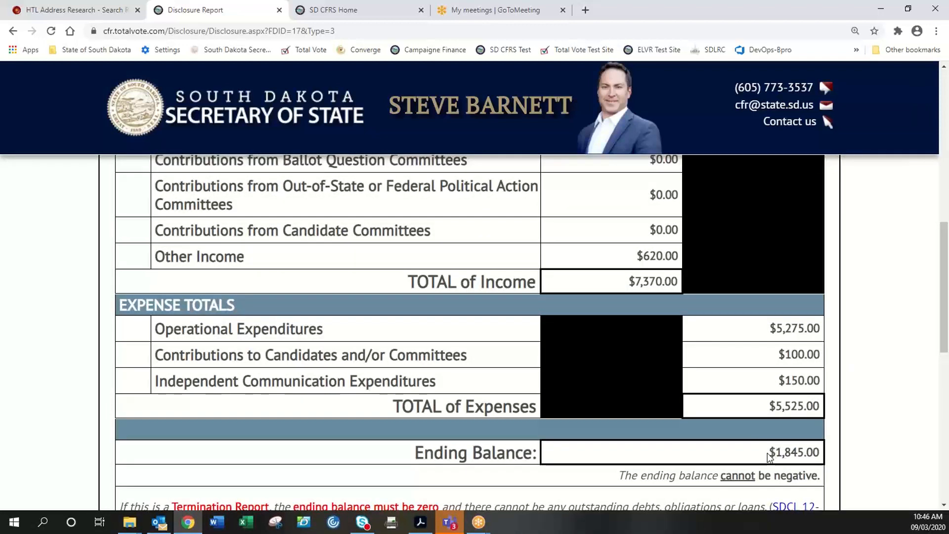
drag(769, 453, 823, 462)
click(823, 463)
scroll(830, 463, down, 5)
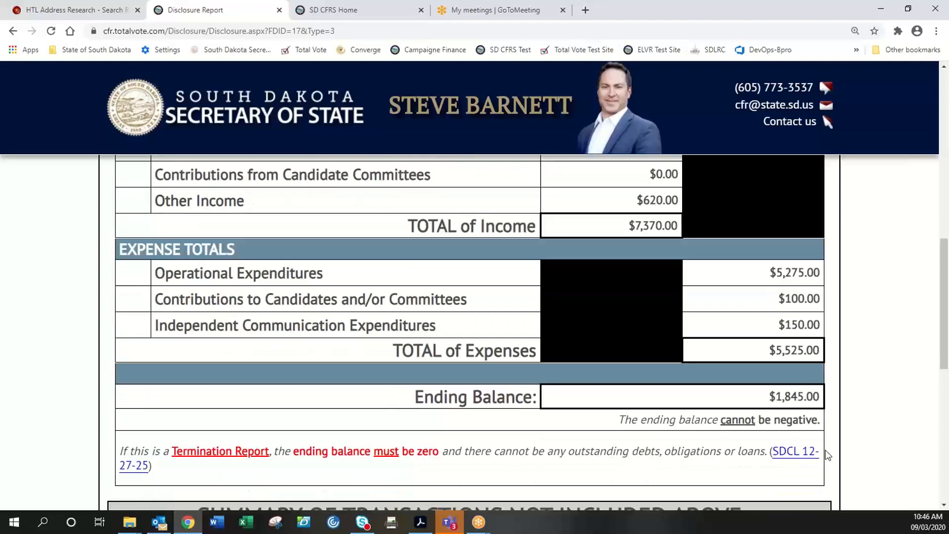
scroll(826, 450, down, 1)
scroll(826, 450, up, 10)
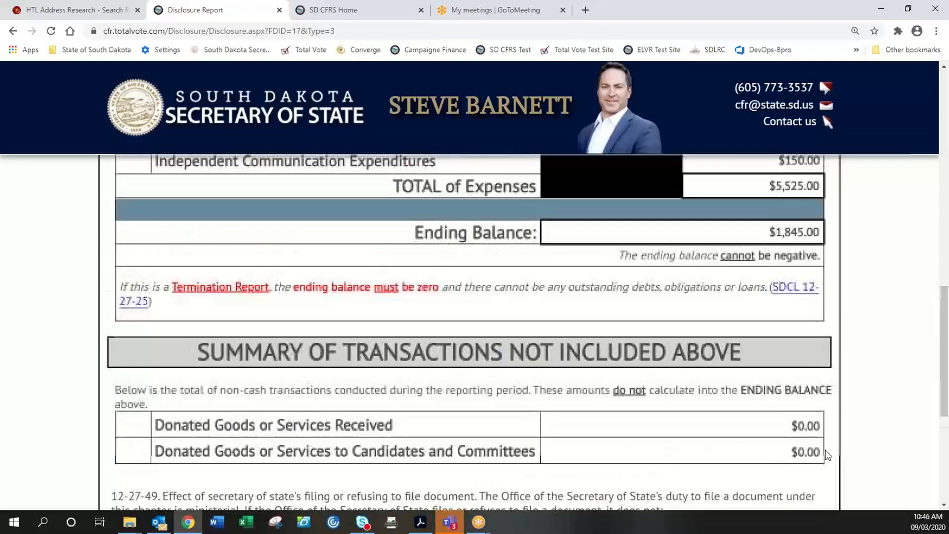
scroll(826, 451, up, 6)
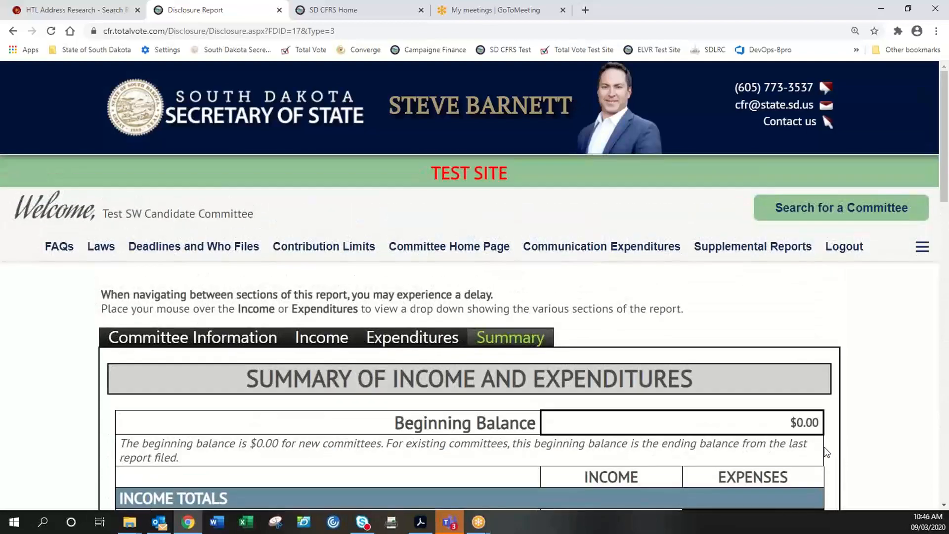
scroll(661, 367, down, 10)
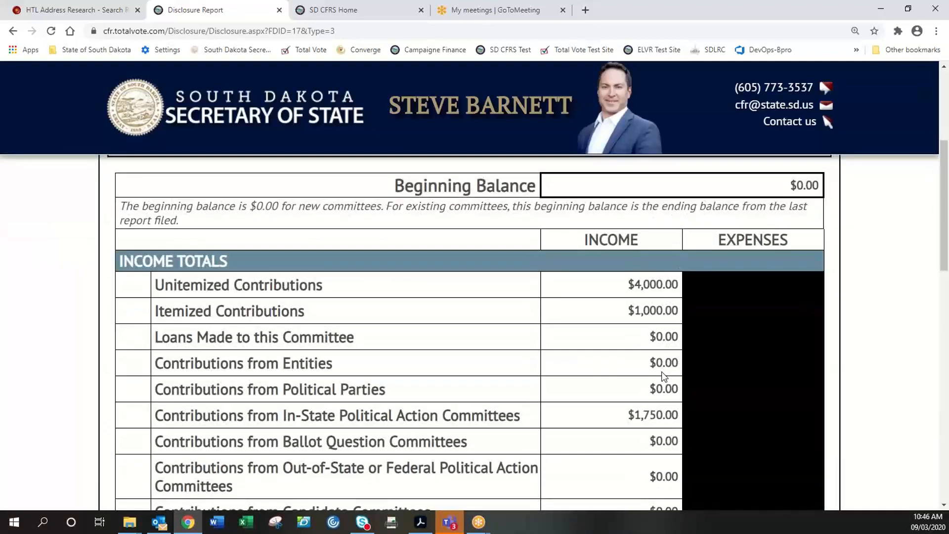
scroll(567, 384, down, 6)
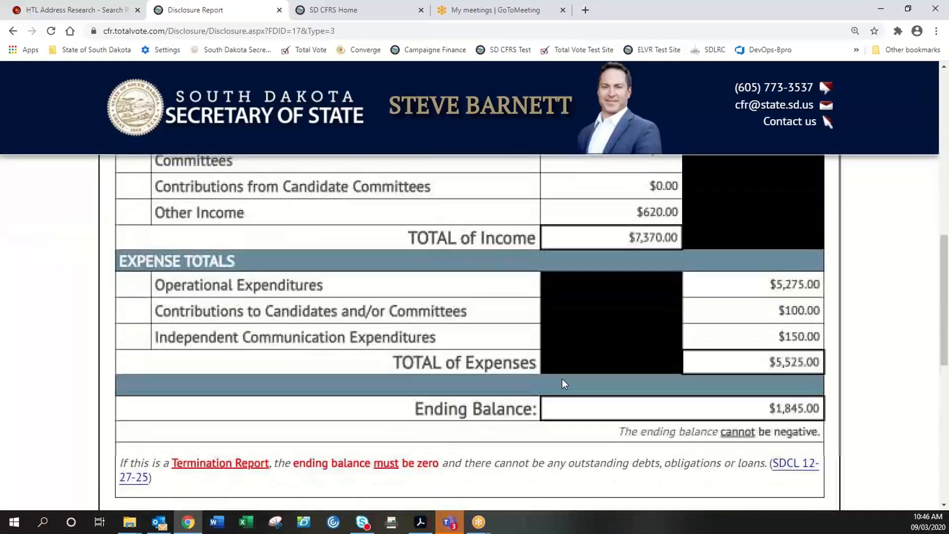
scroll(559, 379, down, 4)
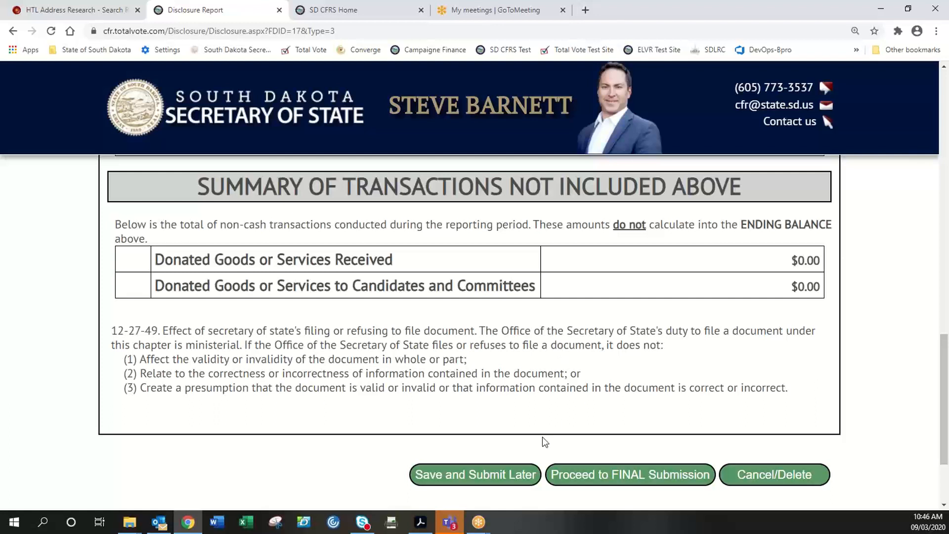
- Save the report to submit later and confirm leaving the form
click(479, 478)
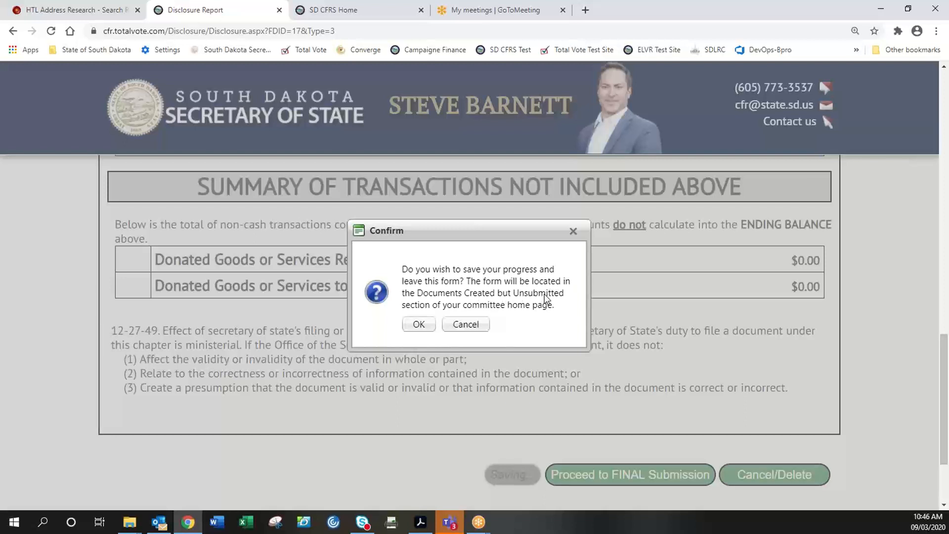
click(435, 327)
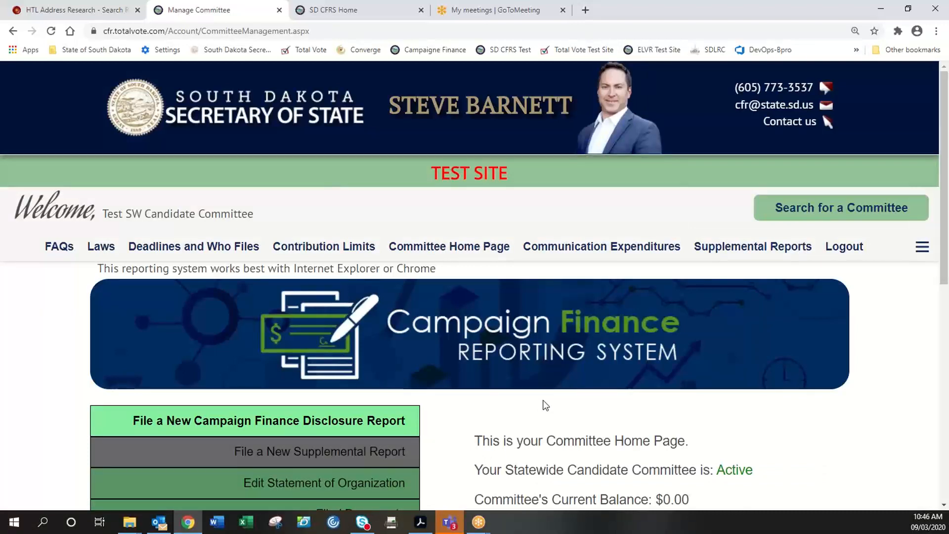
- Open Documents Saved but Unsubmitted to find the Pre-General report
scroll(545, 405, down, 3)
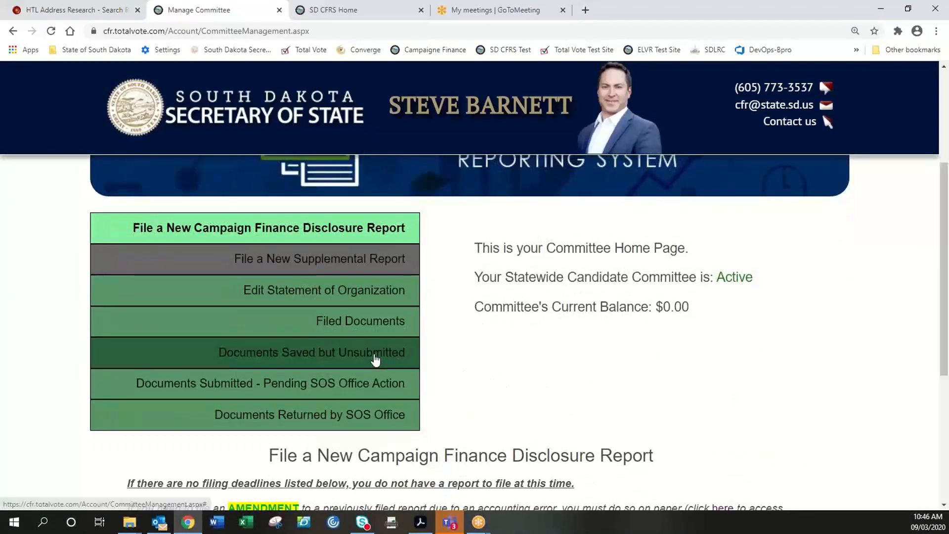
click(372, 355)
scroll(632, 360, down, 2)
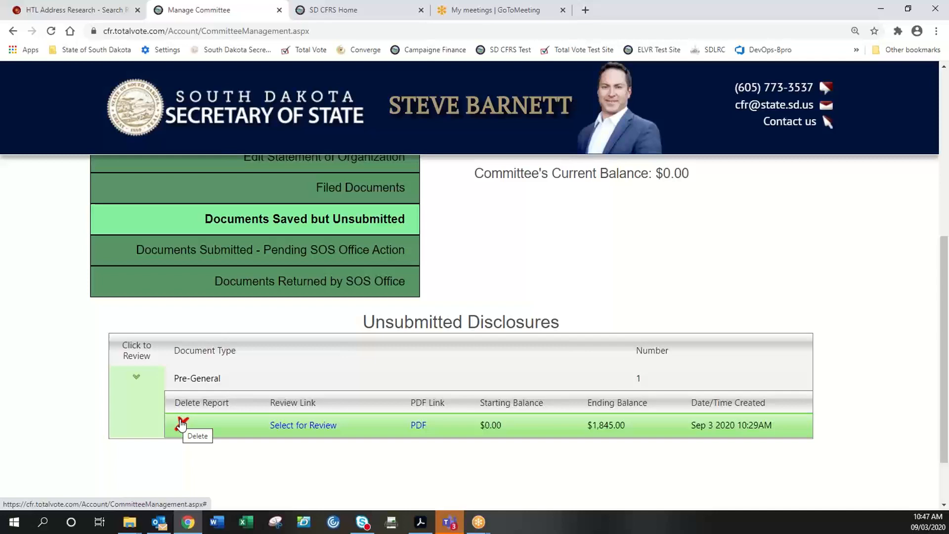
- Reopen the Pre-General report and check its Summary: $7,370.00 income, $1,845.00 ending balance
click(296, 429)
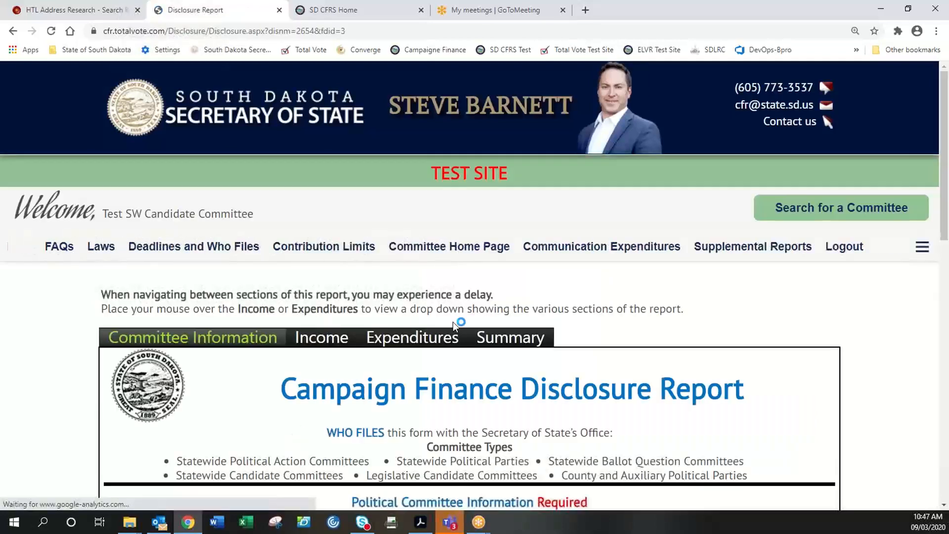
scroll(453, 322, down, 5)
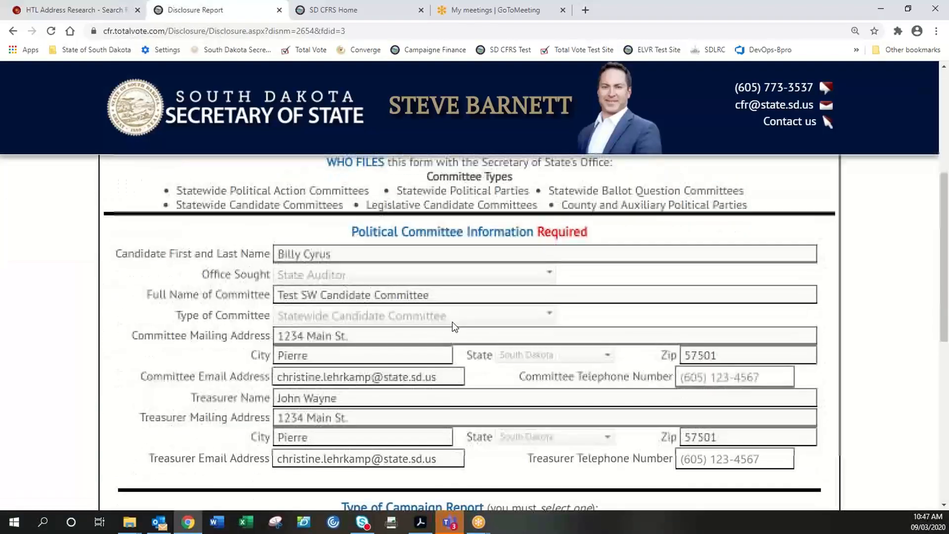
scroll(454, 327, down, 1)
scroll(453, 322, up, 6)
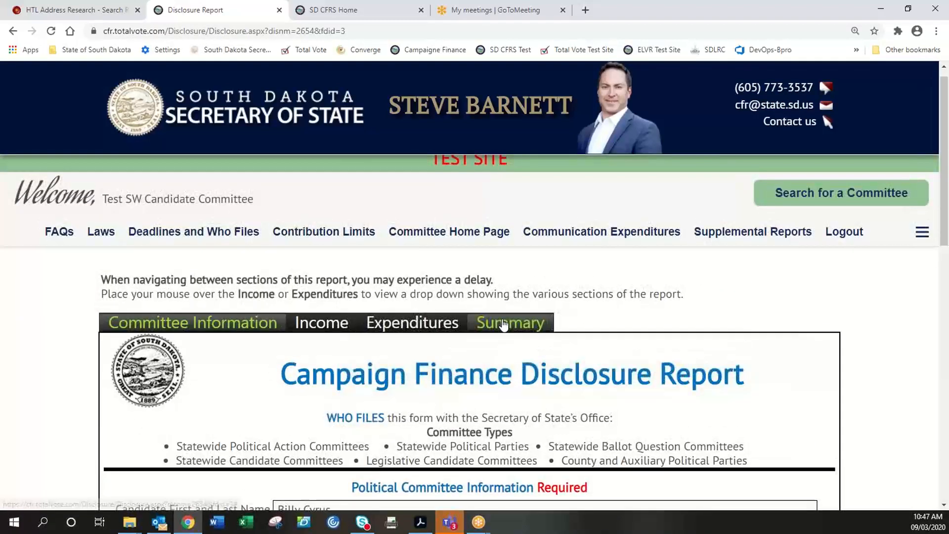
click(504, 324)
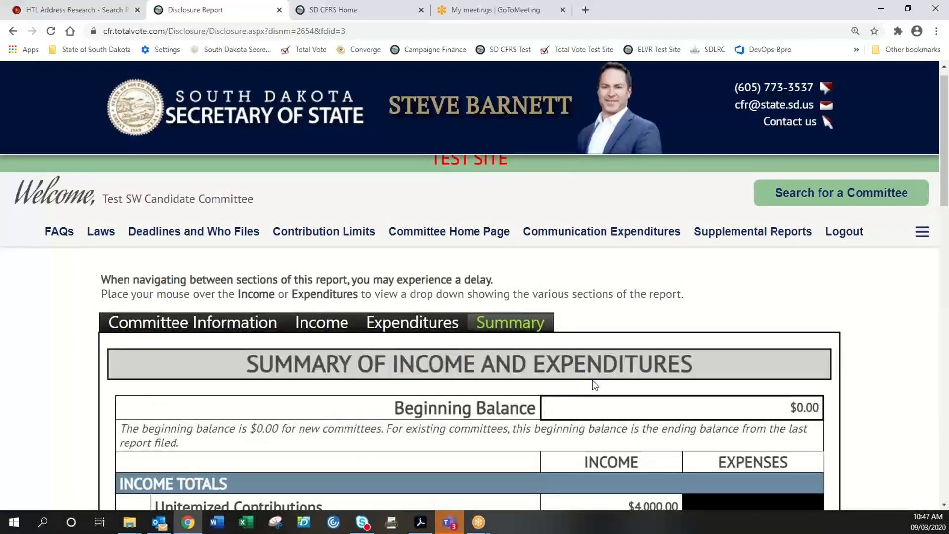
scroll(593, 383, down, 4)
scroll(593, 383, down, 5)
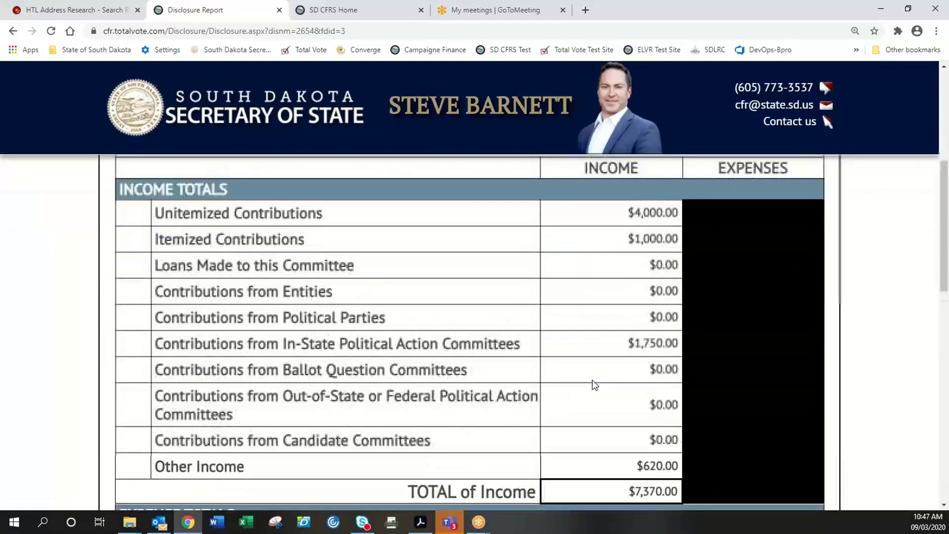
scroll(594, 385, down, 2)
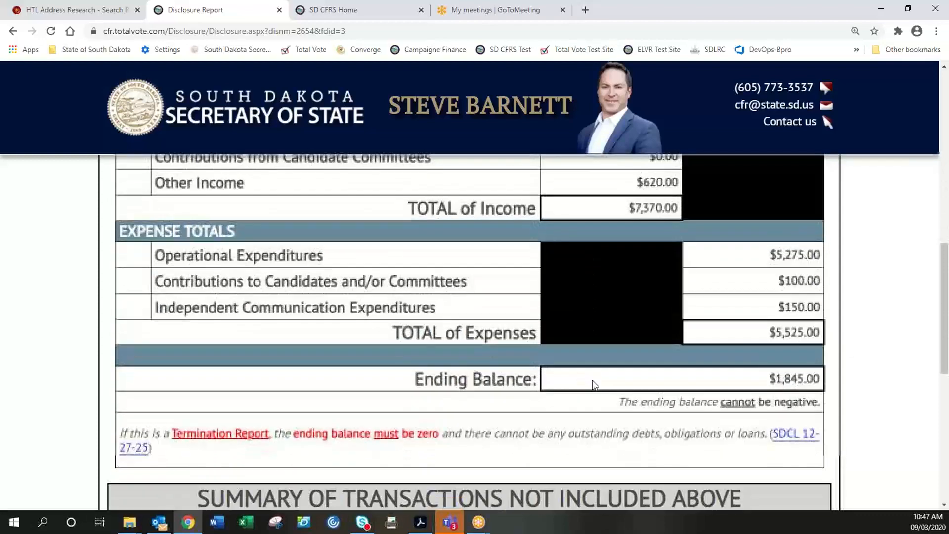
scroll(594, 386, down, 5)
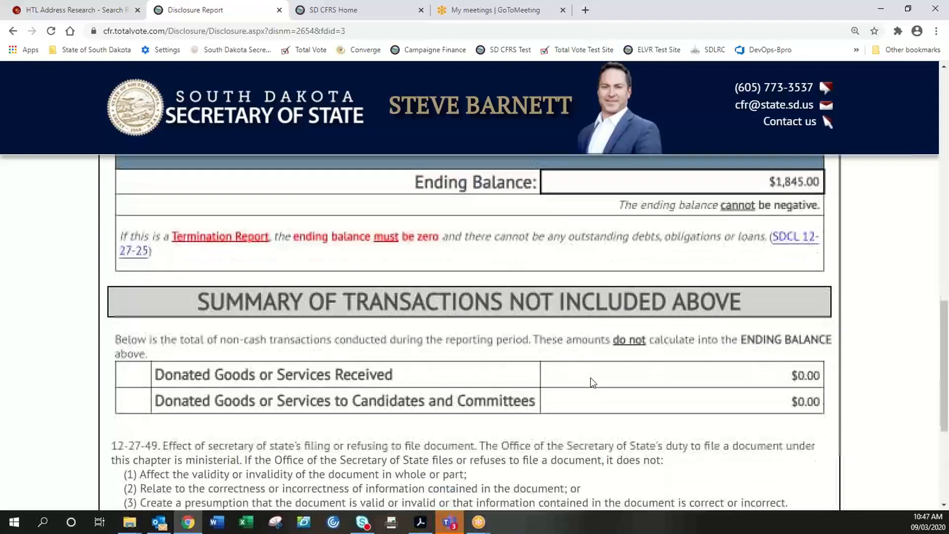
scroll(597, 391, down, 2)
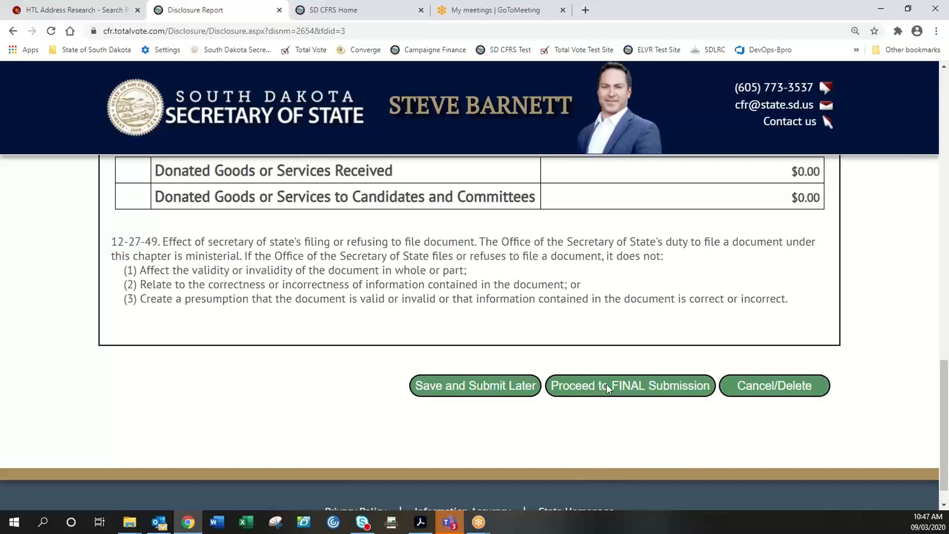
- Send the Pre-General report to final submission and confirm with Yes in the dialog
click(607, 387)
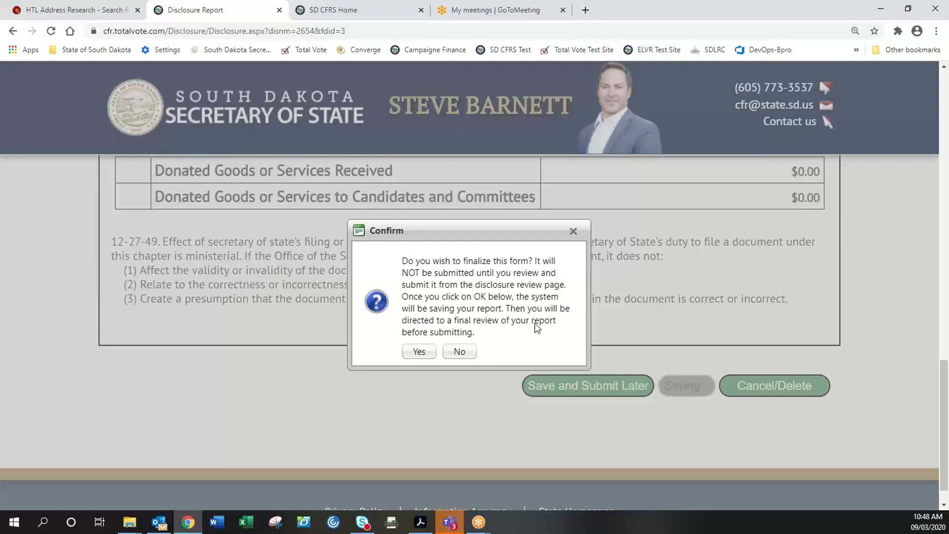
click(418, 352)
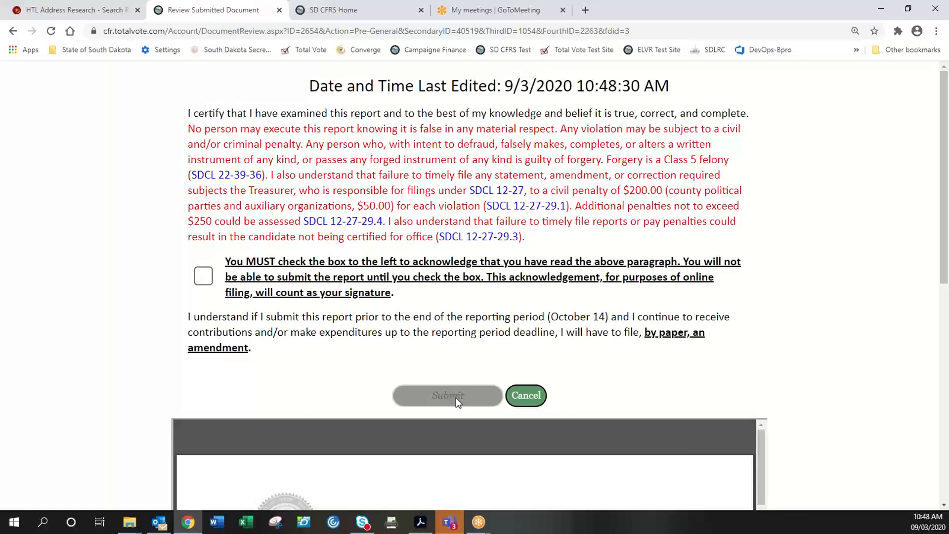
- Check the certification acknowledgement box and scroll through the report's PDF preview
click(204, 279)
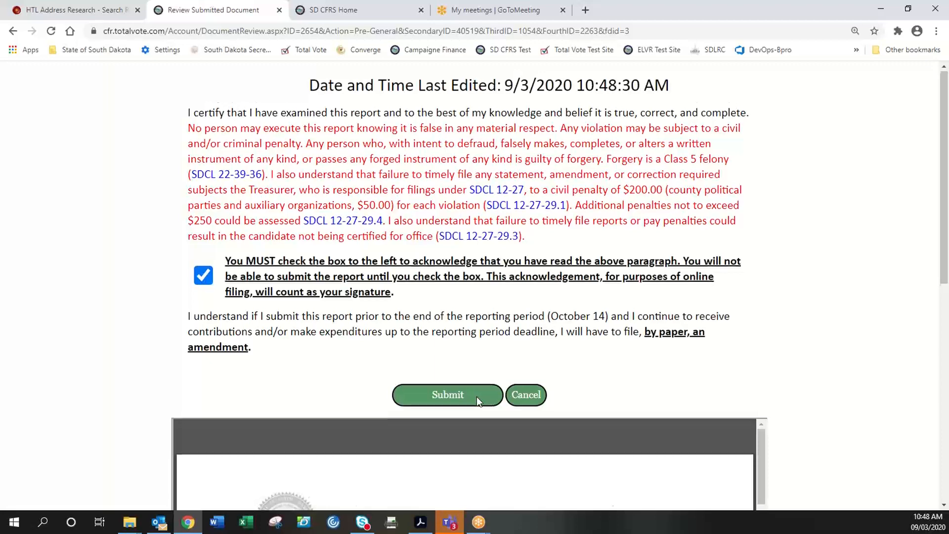
scroll(477, 396, down, 1)
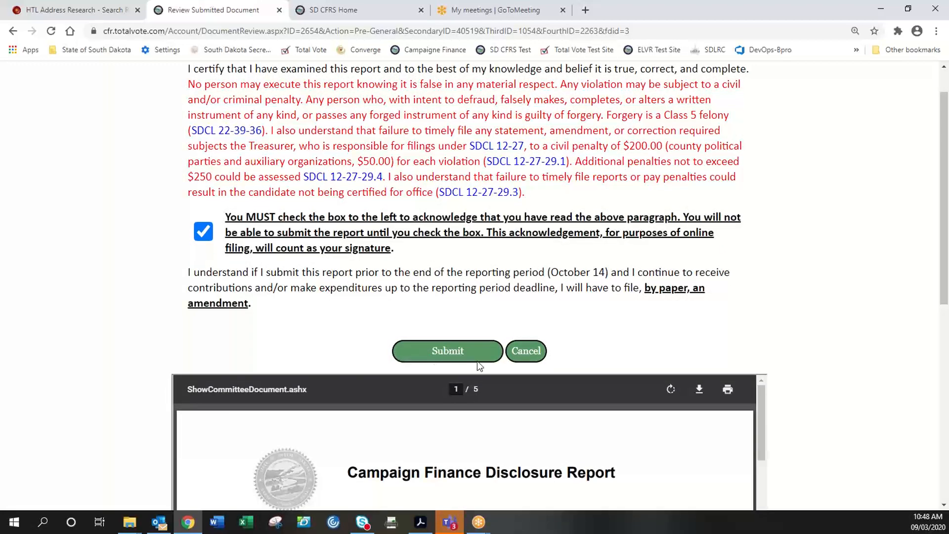
scroll(853, 293, down, 2)
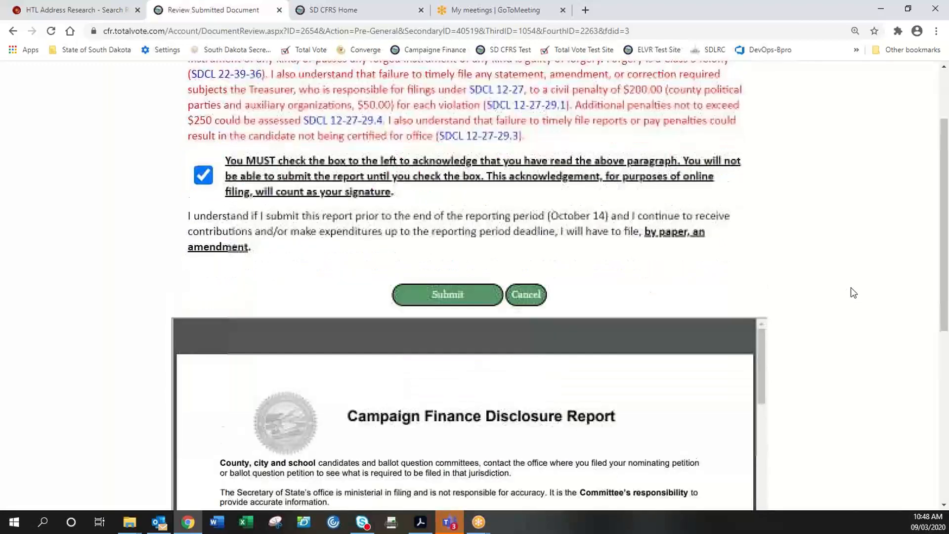
scroll(852, 292, down, 1)
scroll(671, 259, up, 1)
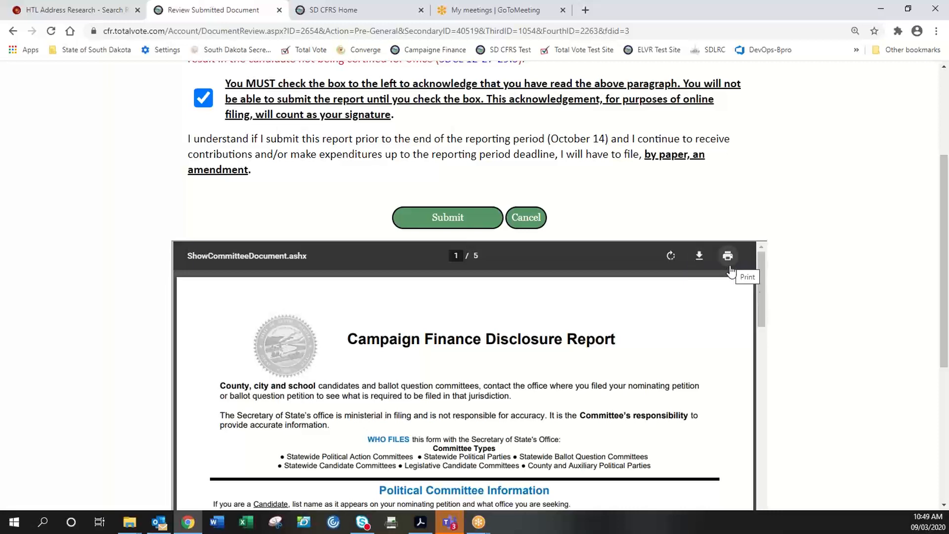
scroll(869, 263, down, 2)
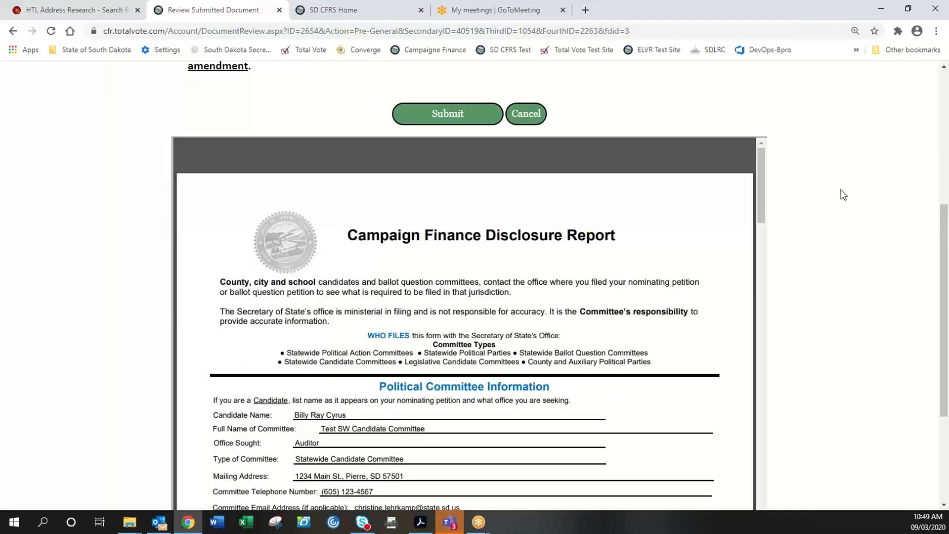
scroll(842, 193, down, 1)
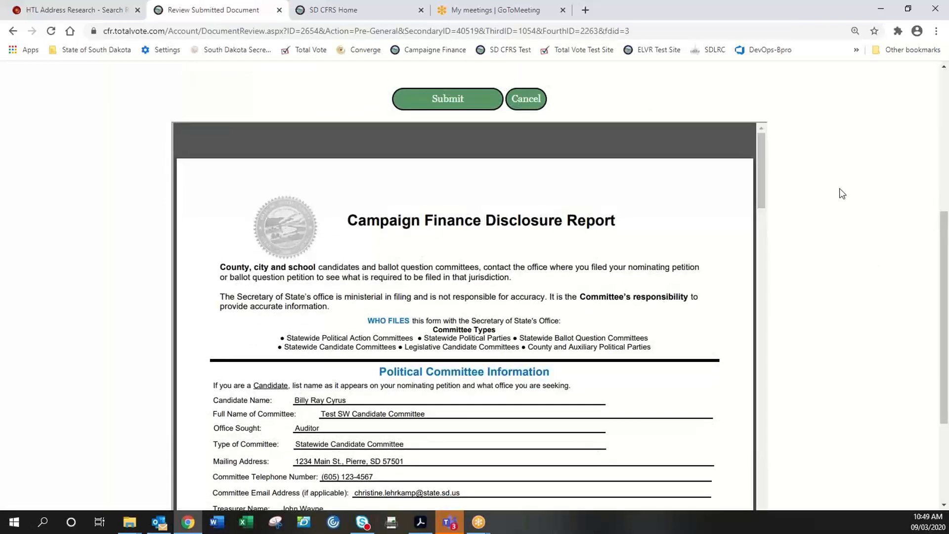
scroll(842, 193, up, 1)
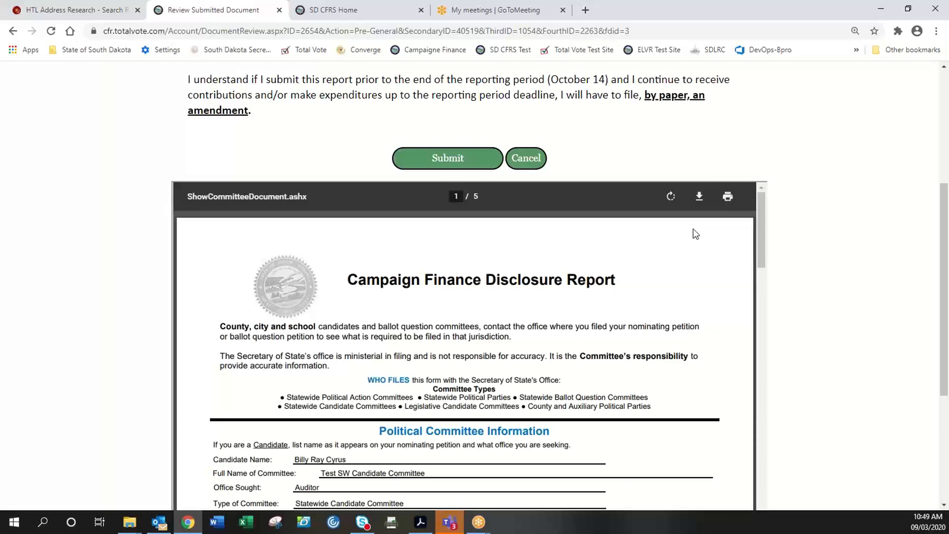
scroll(706, 201, up, 1)
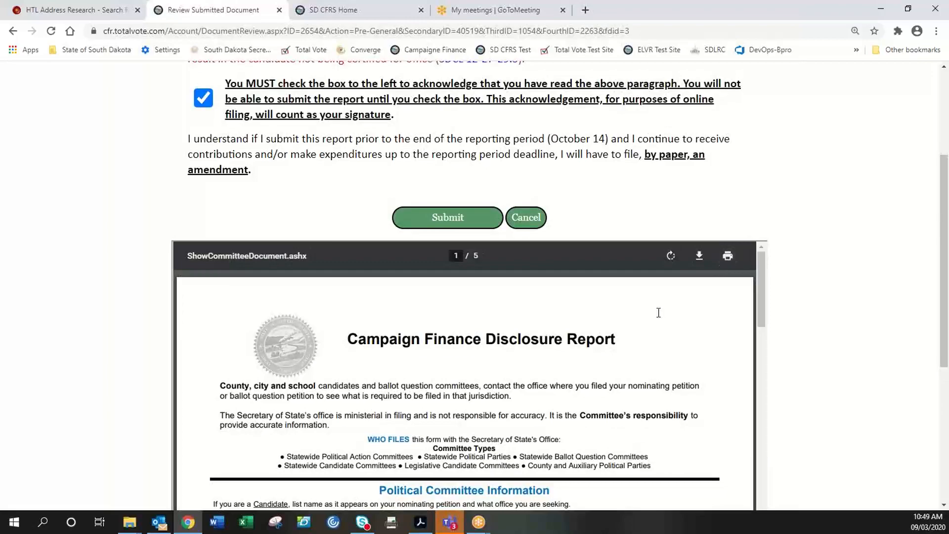
- Review the rest of the Pre-General PDF and submit the disclosure
scroll(843, 292, down, 4)
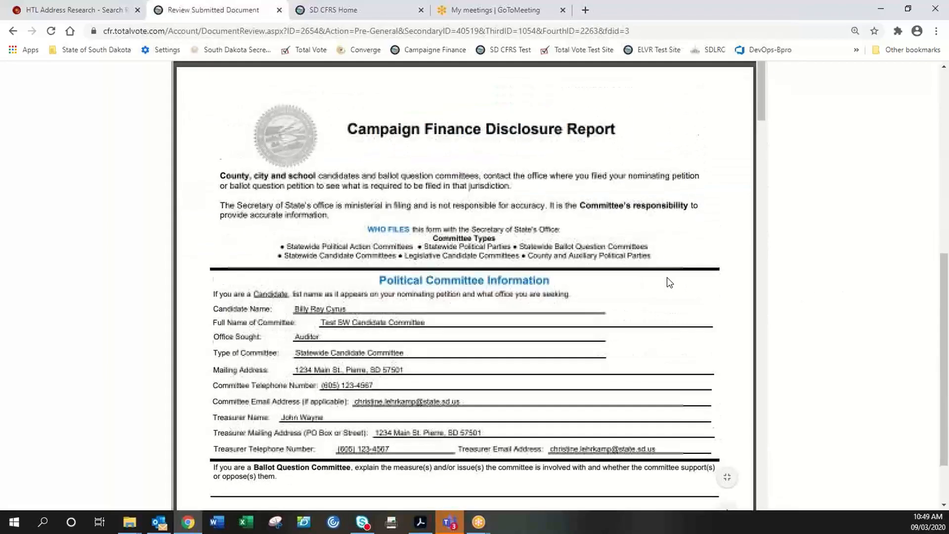
scroll(668, 280, down, 10)
scroll(596, 324, down, 7)
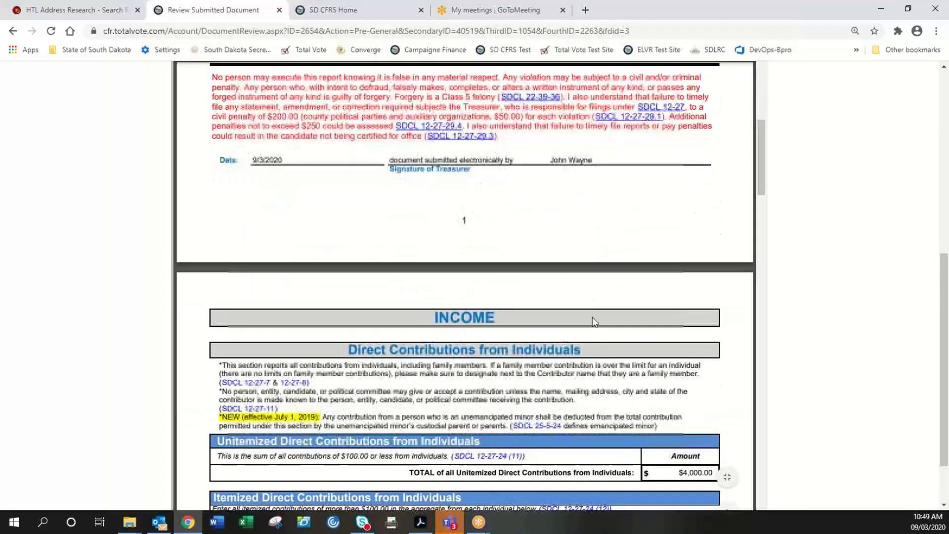
scroll(593, 316, down, 6)
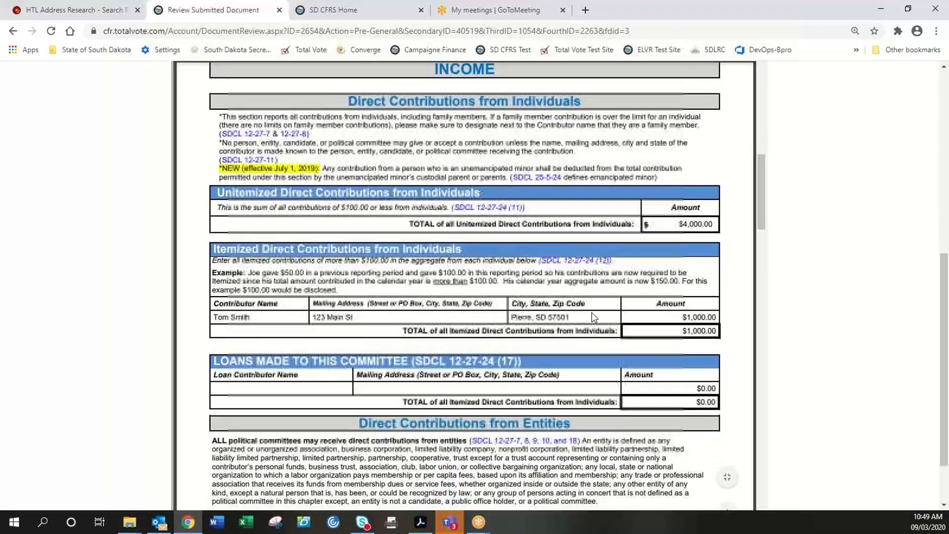
scroll(593, 316, down, 11)
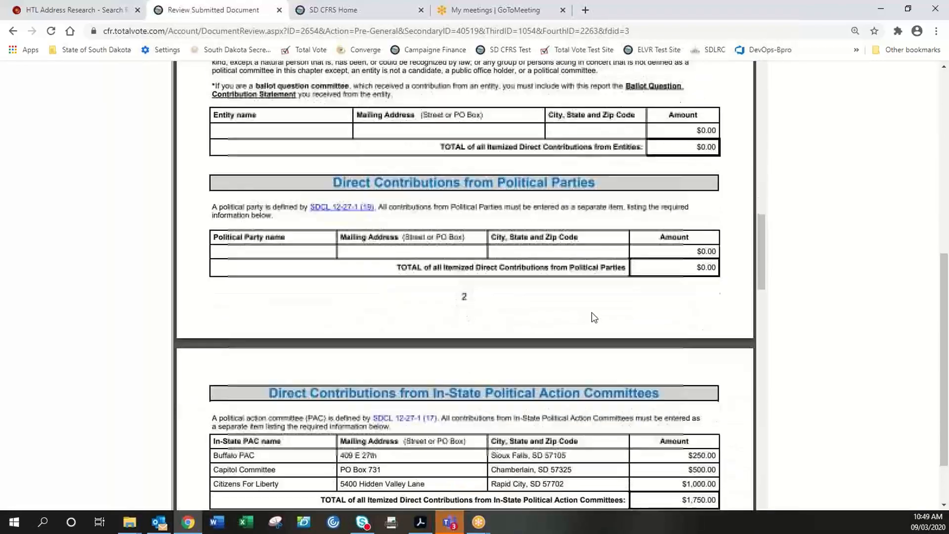
scroll(593, 317, down, 13)
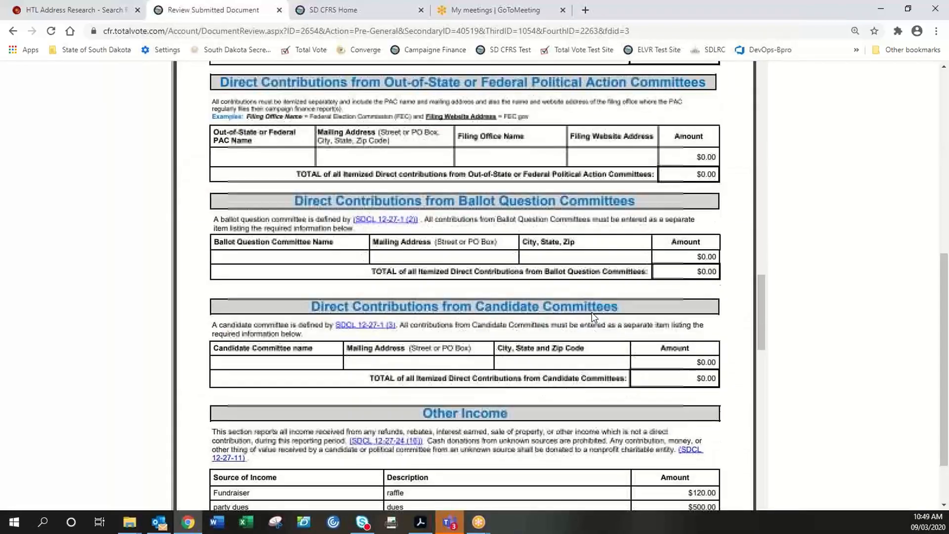
scroll(541, 330, down, 13)
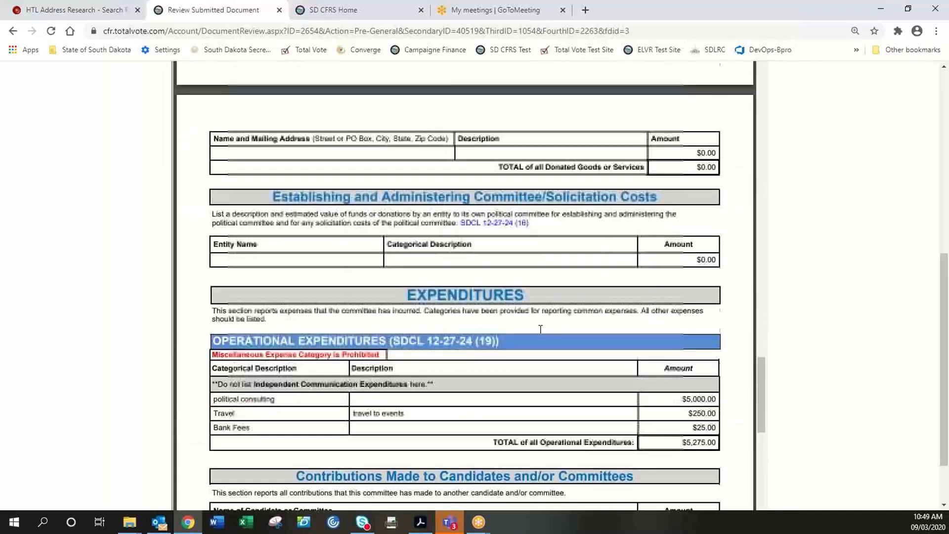
scroll(539, 329, down, 7)
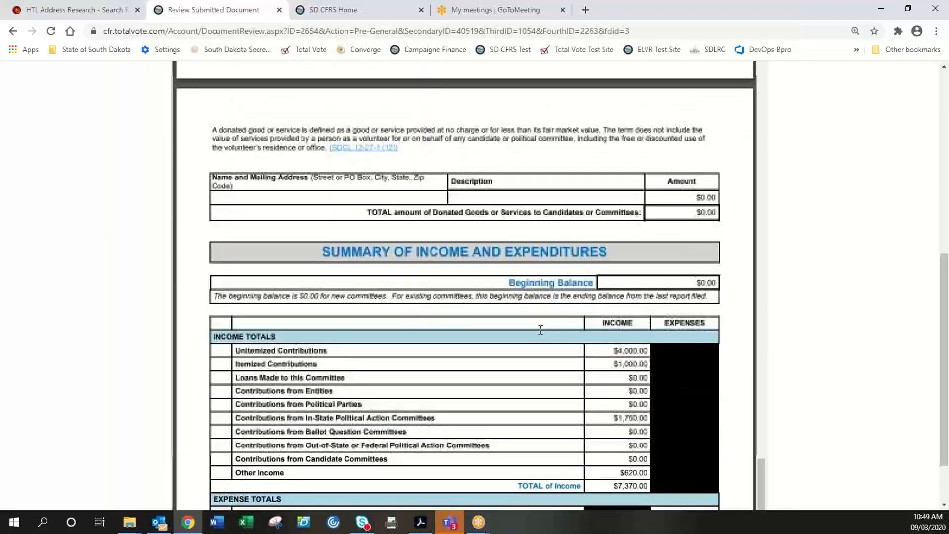
scroll(890, 238, up, 6)
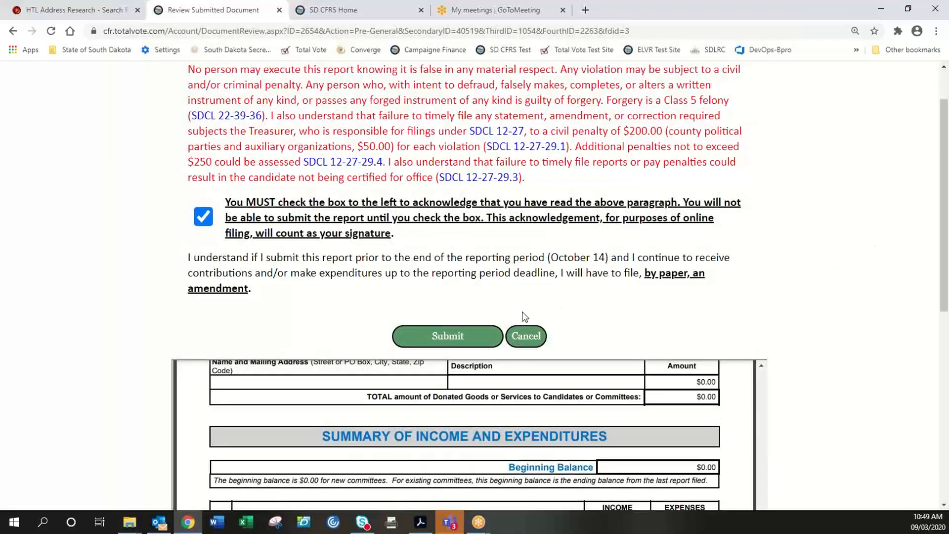
click(437, 335)
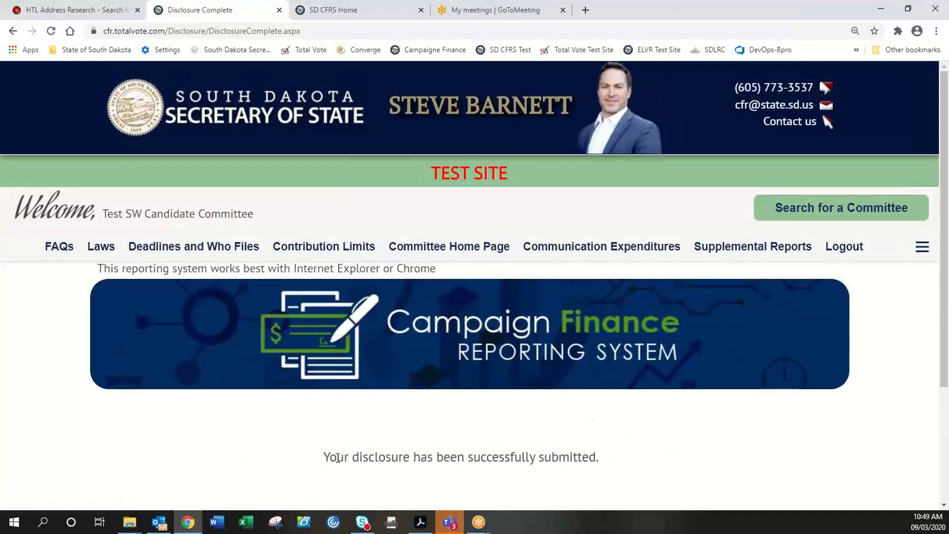
- Highlight the success message and list disclosures pending SOS office action, including Pre-General at $1,845.00
drag(323, 456, 572, 474)
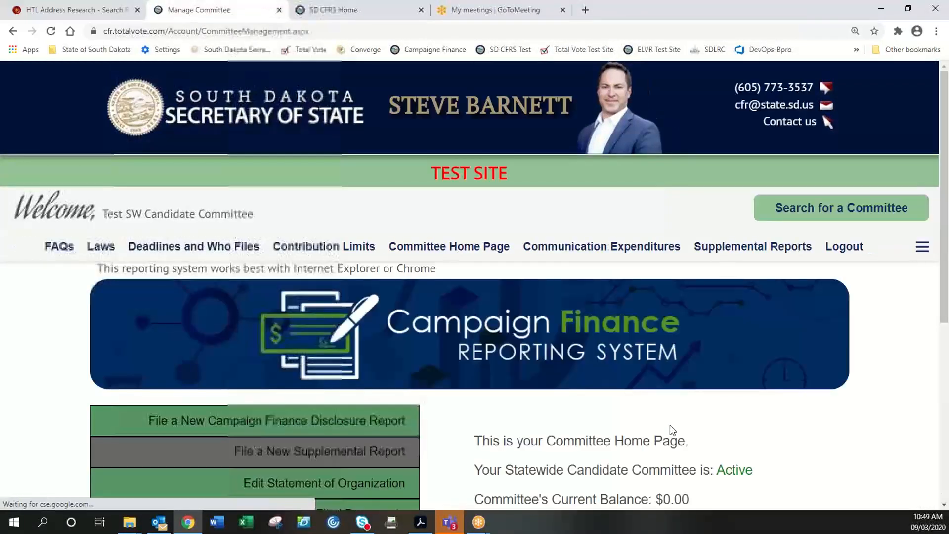
scroll(551, 410, down, 2)
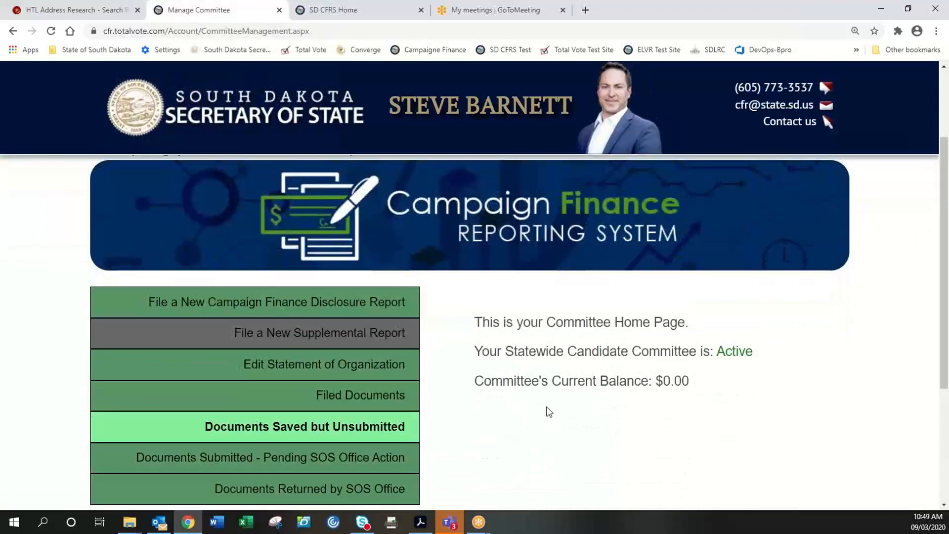
scroll(548, 412, down, 2)
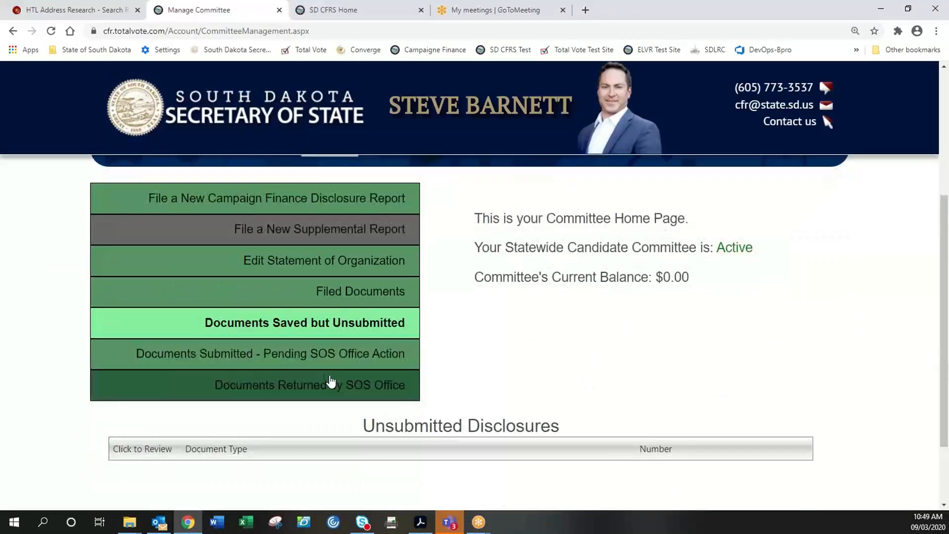
click(359, 362)
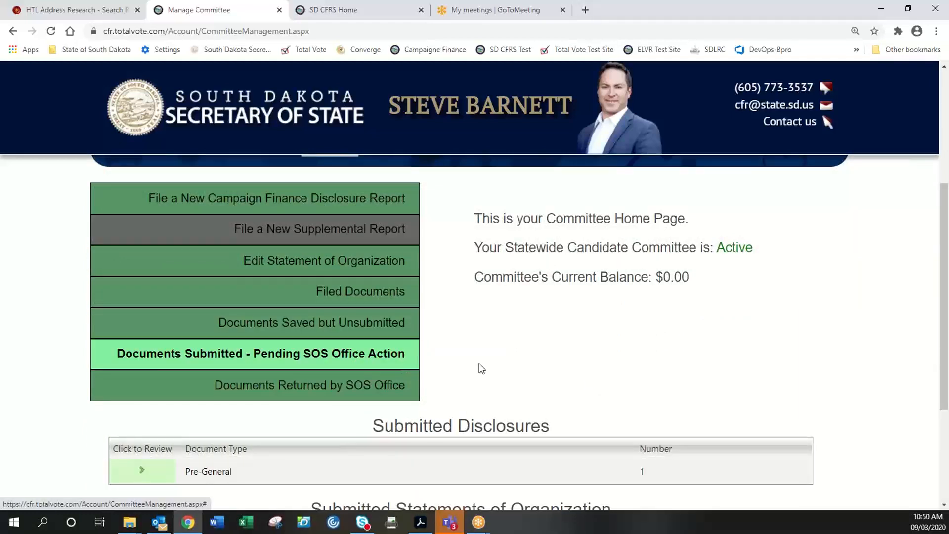
scroll(479, 364, down, 2)
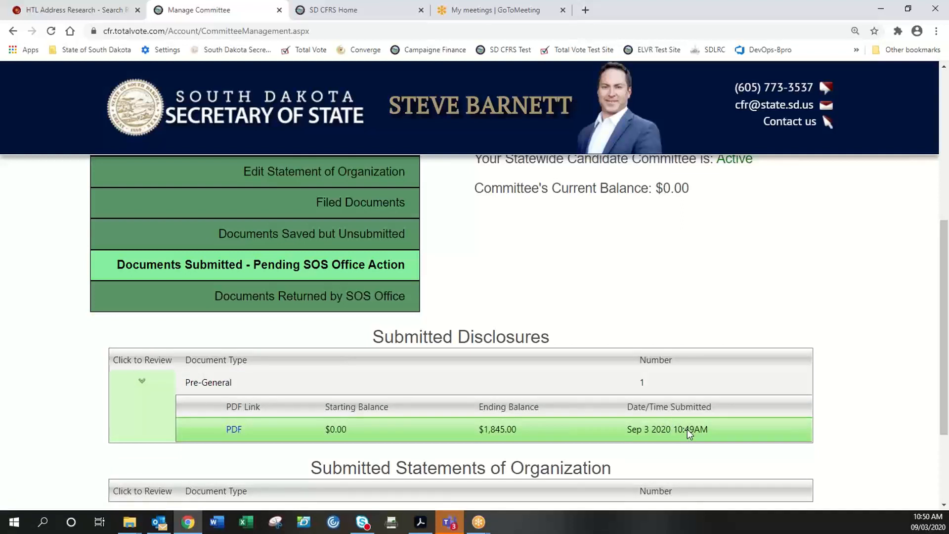
scroll(613, 308, up, 2)
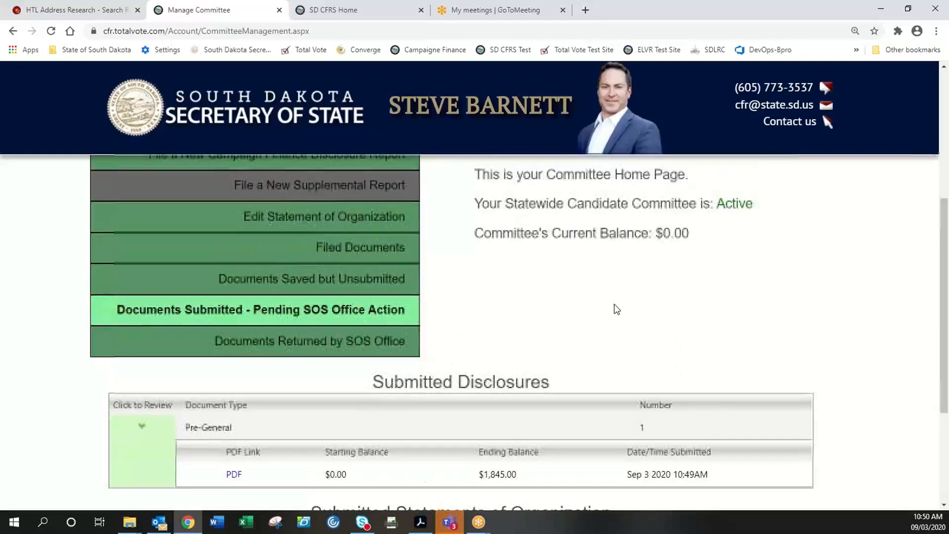
scroll(616, 309, up, 4)
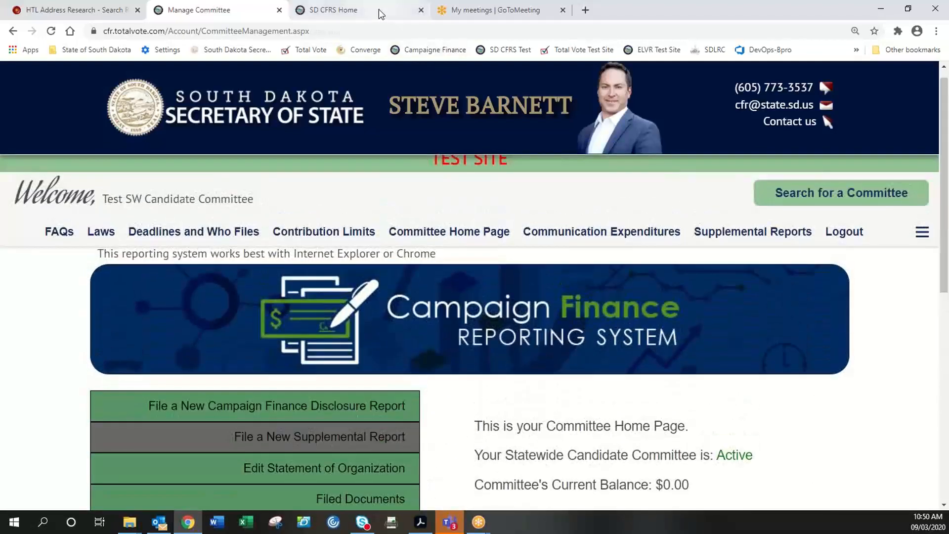
- Look at the public home page tab, then return to the committee home page
click(378, 9)
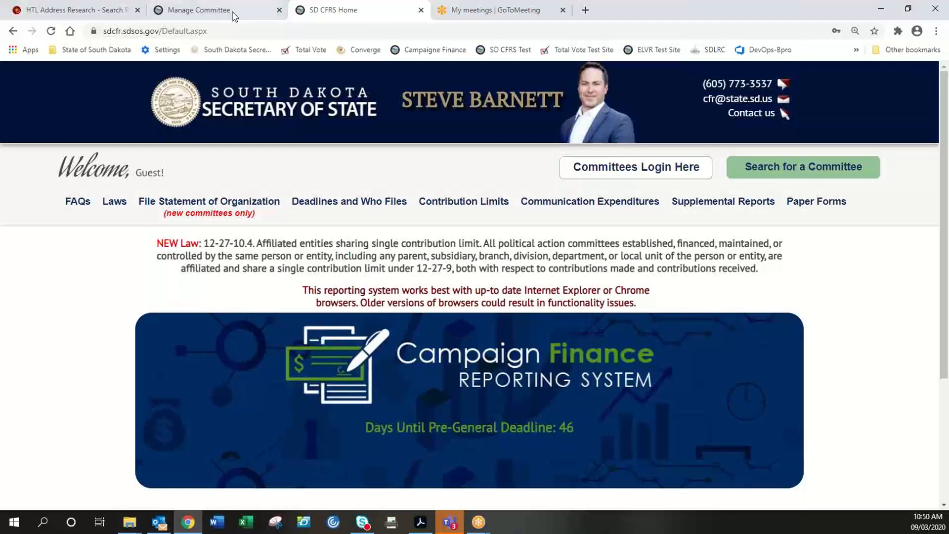
click(199, 10)
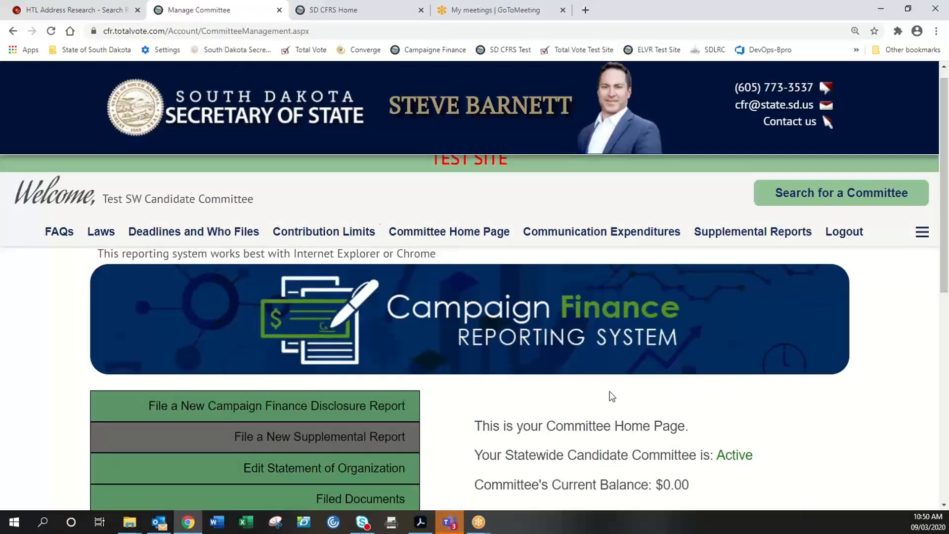
scroll(610, 391, down, 2)
scroll(612, 391, down, 1)
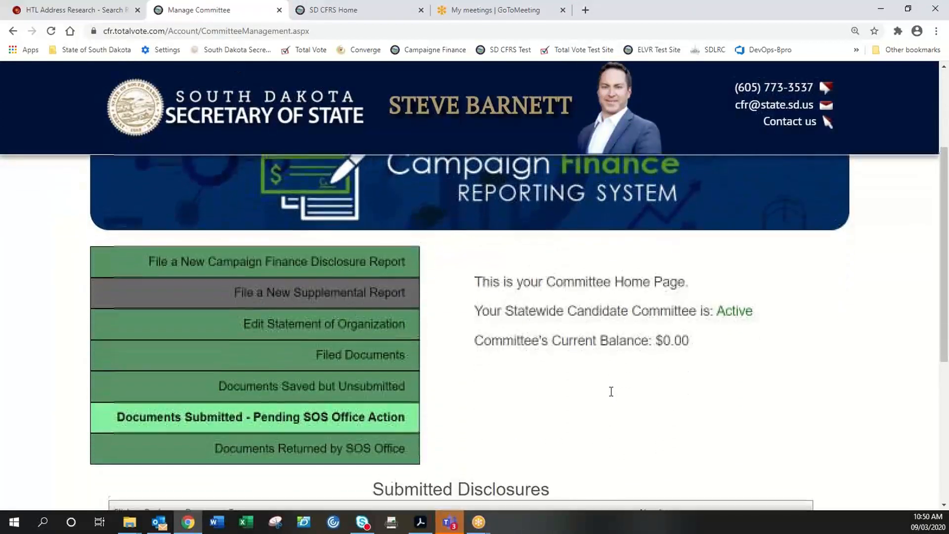
scroll(610, 393, down, 1)
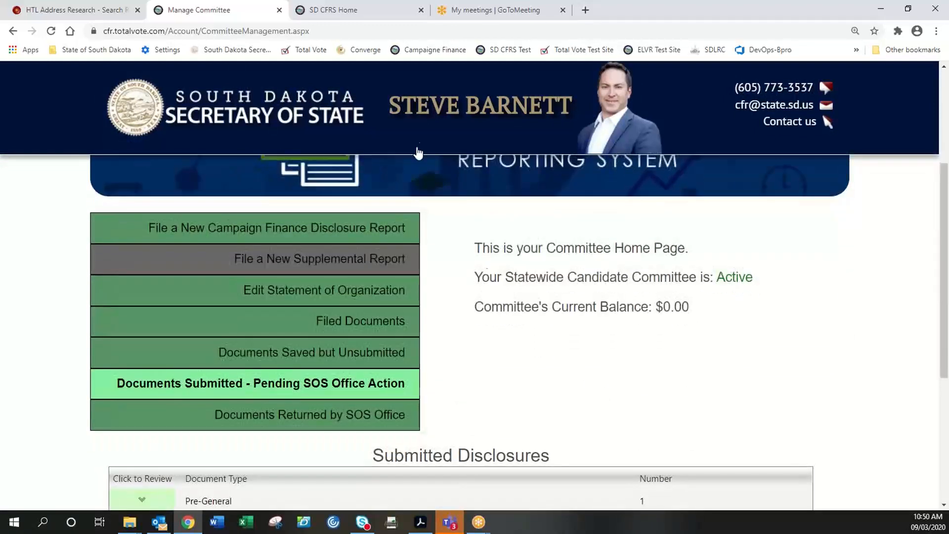
- On the live site, enter the administrators' area and log in with the saved credentials
click(367, 9)
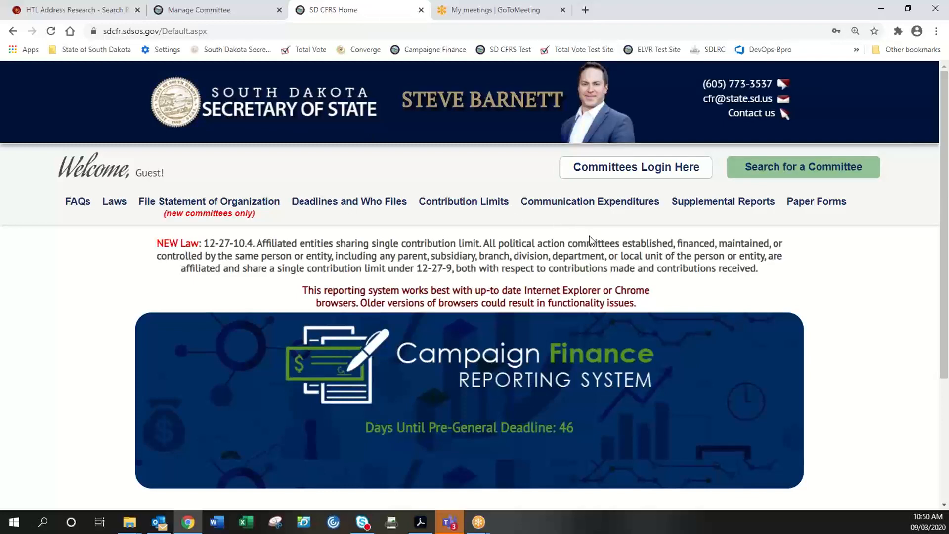
scroll(278, 492, down, 3)
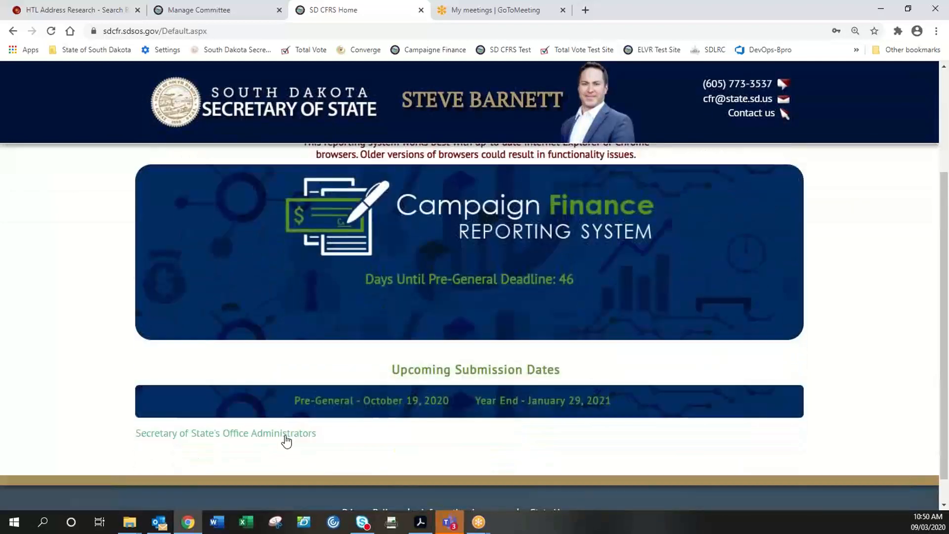
click(285, 440)
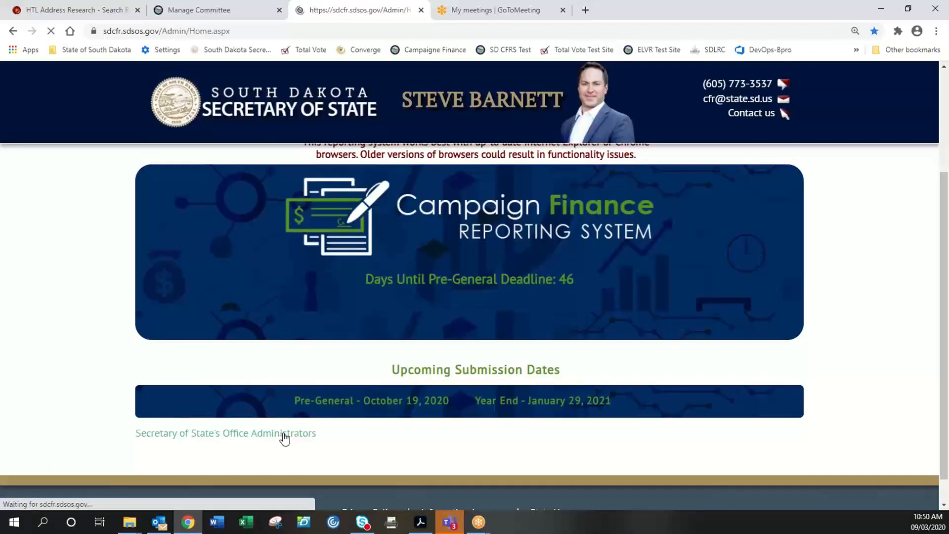
click(185, 229)
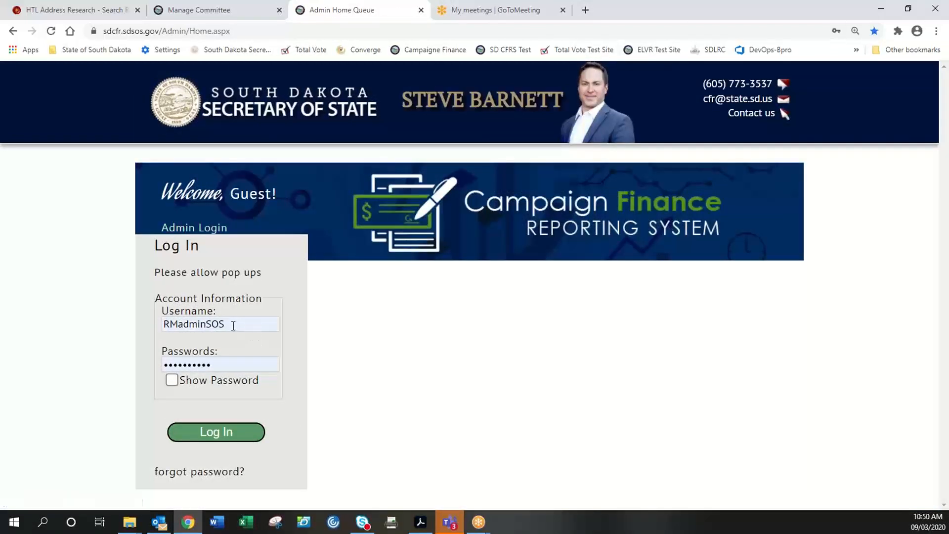
click(209, 435)
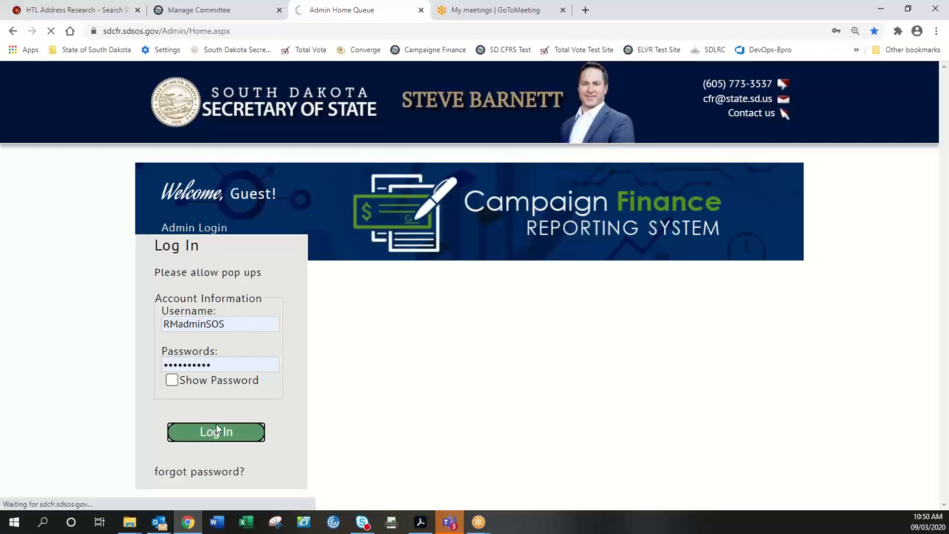
- Check that the Home Queue tables are empty, then log out of the administrator account
scroll(121, 384, down, 3)
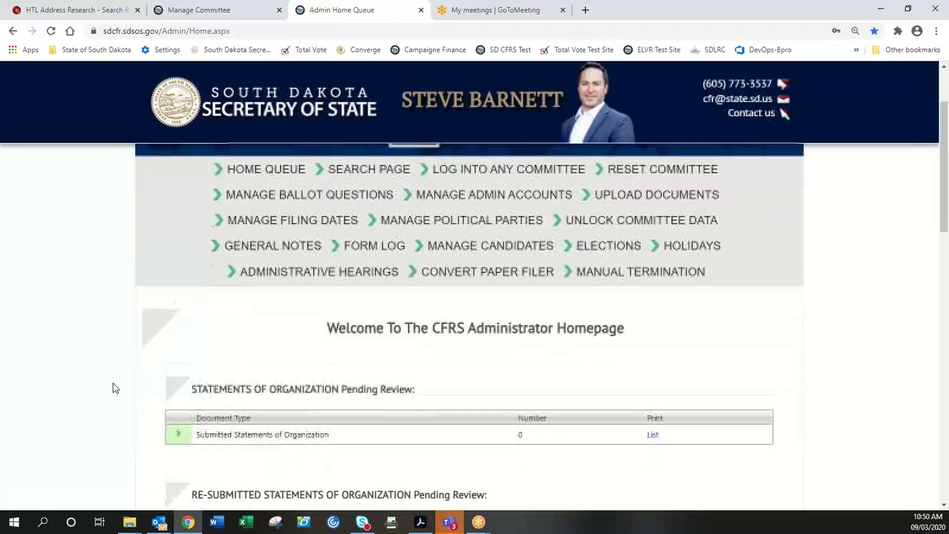
scroll(113, 383, down, 4)
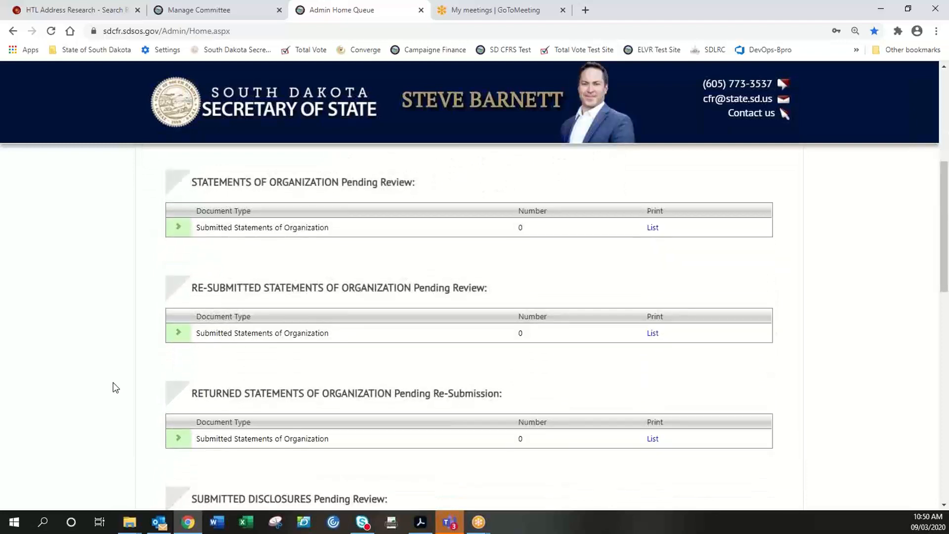
scroll(115, 387, down, 6)
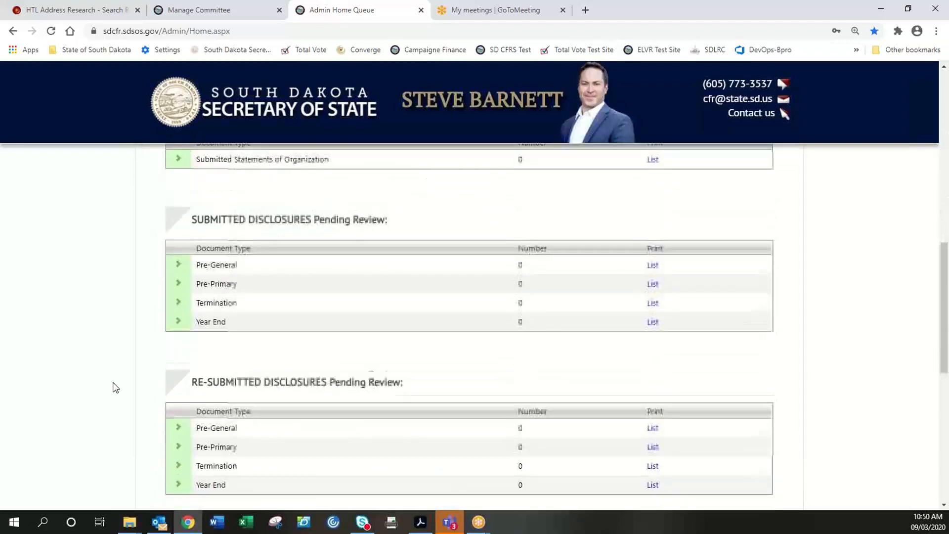
scroll(115, 385, down, 7)
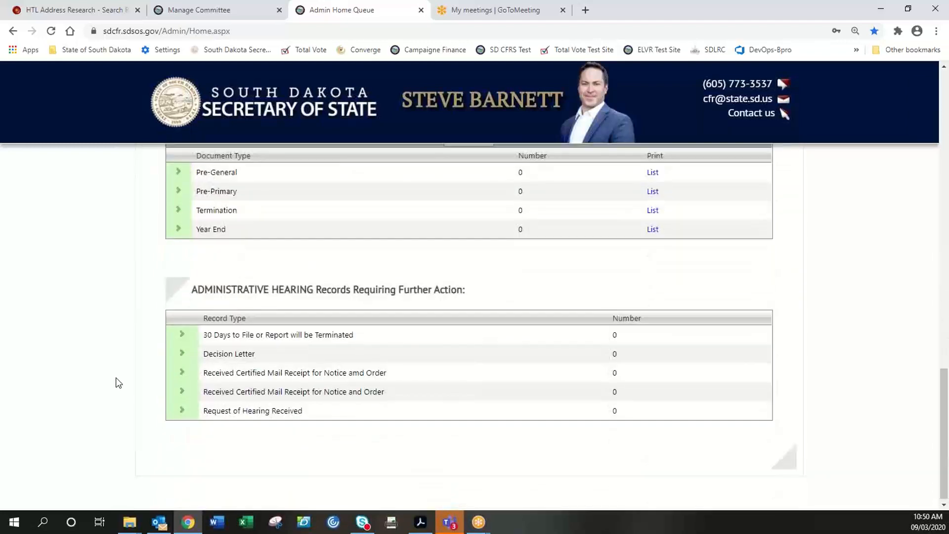
scroll(118, 384, up, 4)
scroll(118, 383, up, 13)
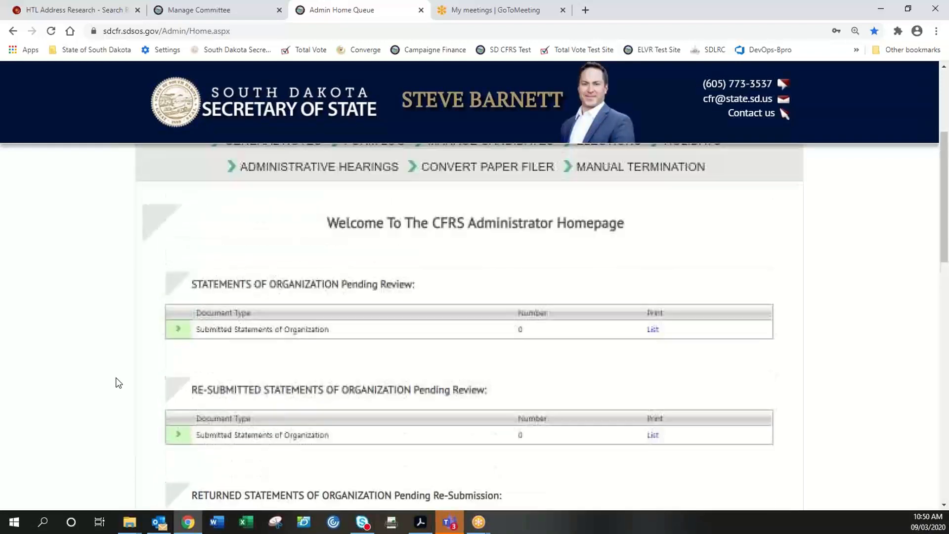
scroll(124, 321, up, 1)
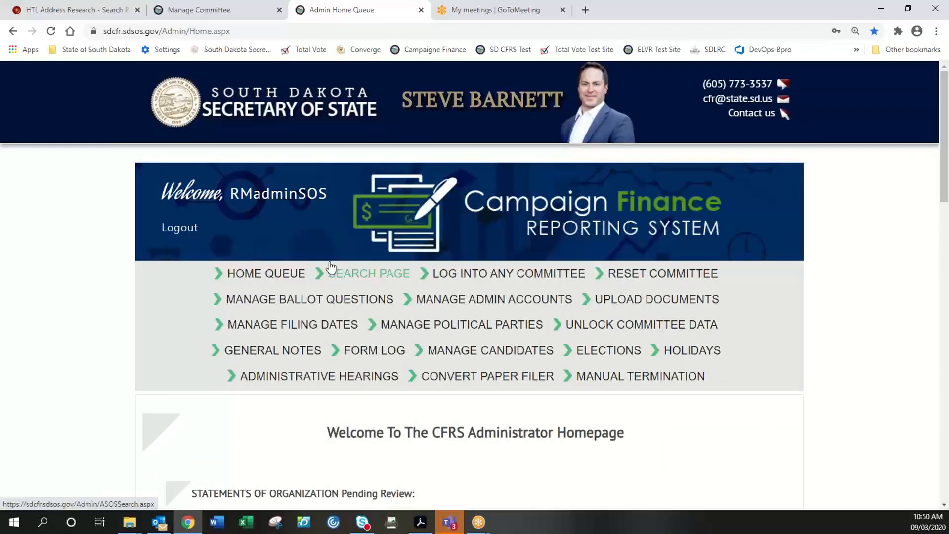
click(179, 228)
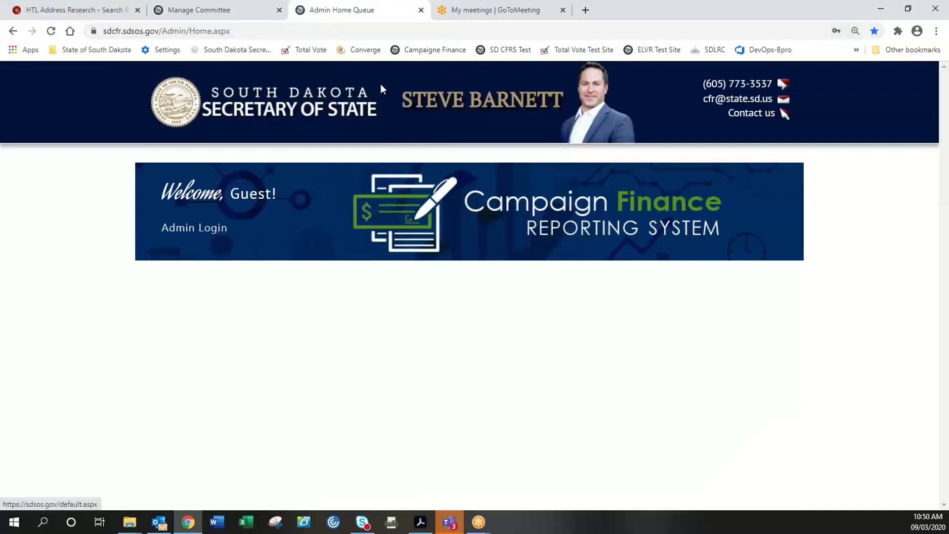
- Open the SD CFRS Test site, go to Secretary of State's Office Administrators, and open Admin Login
click(511, 50)
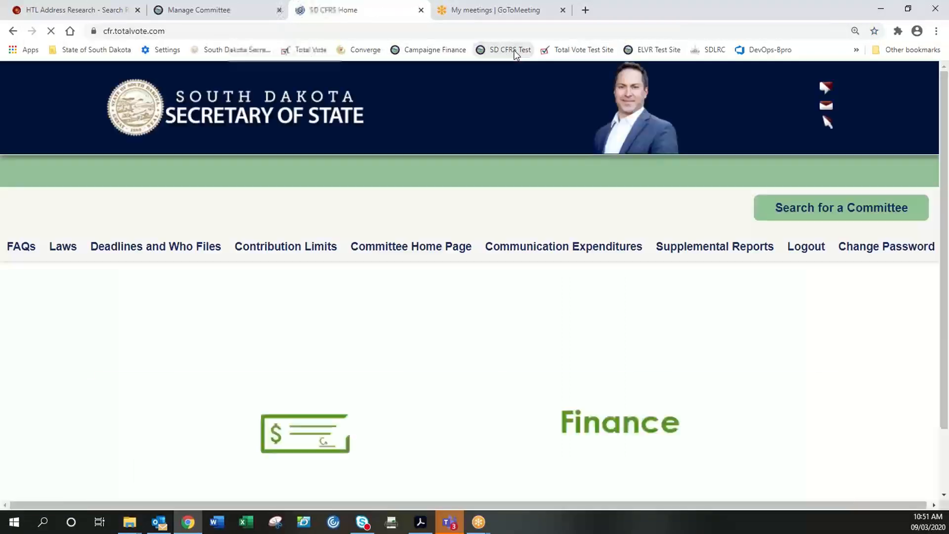
scroll(310, 309, down, 2)
scroll(310, 309, down, 3)
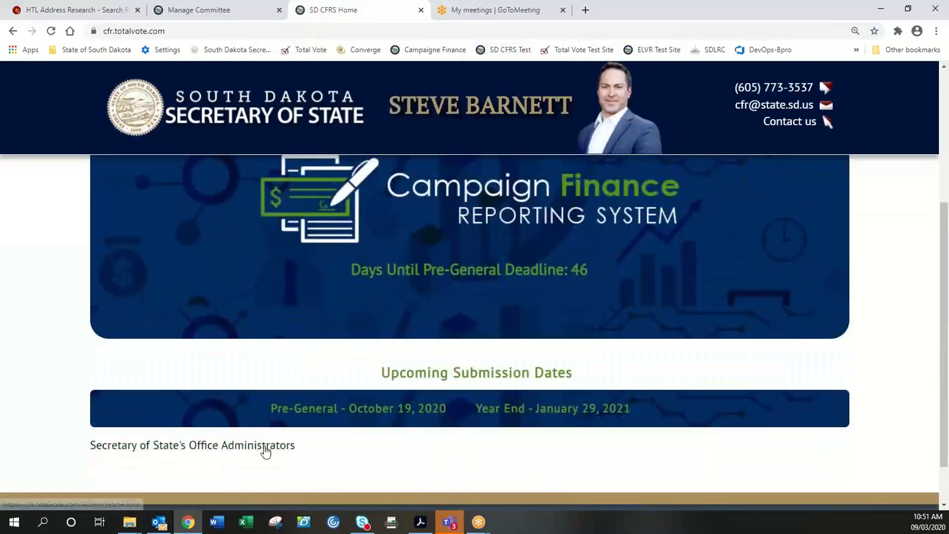
click(266, 448)
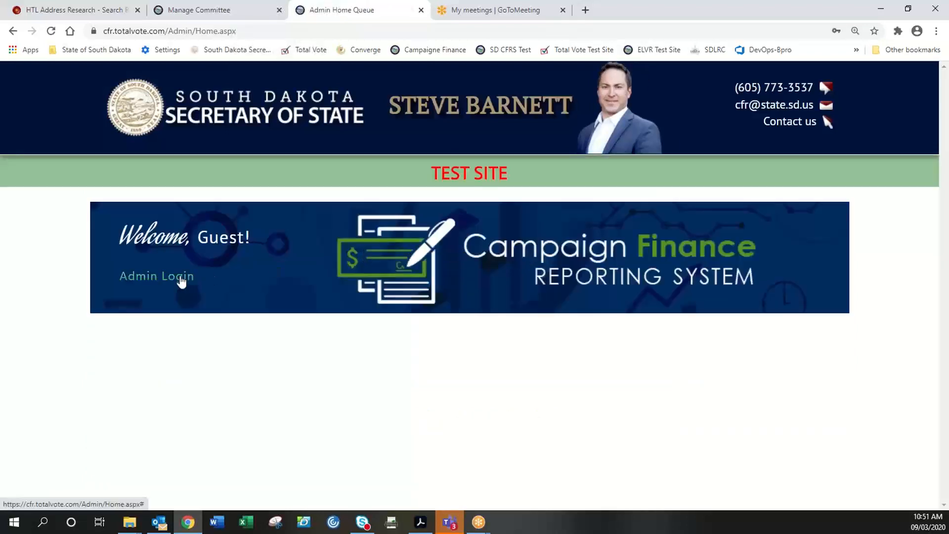
click(181, 278)
scroll(206, 324, down, 1)
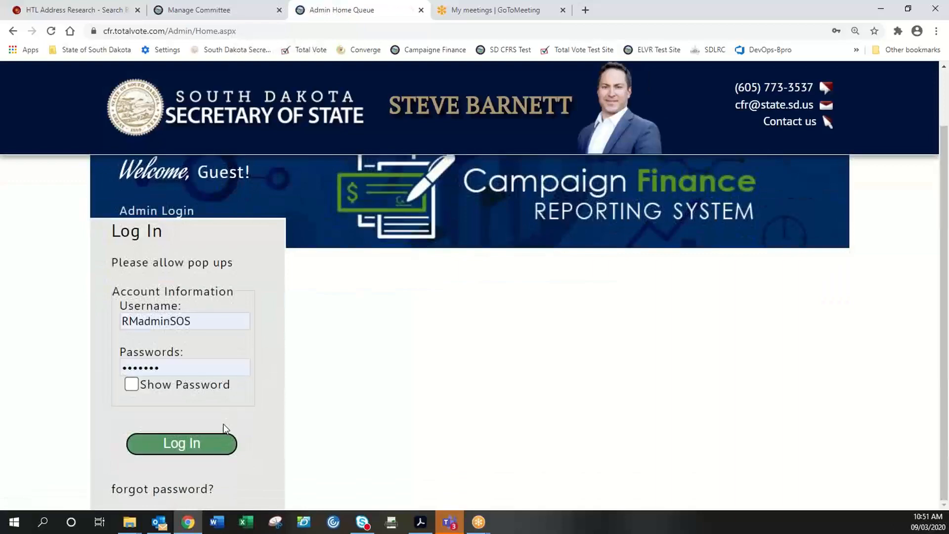
- Log in to the test site and expand Test SW Candidate Committee's pending Pre-General row ($1,845.00)
click(222, 439)
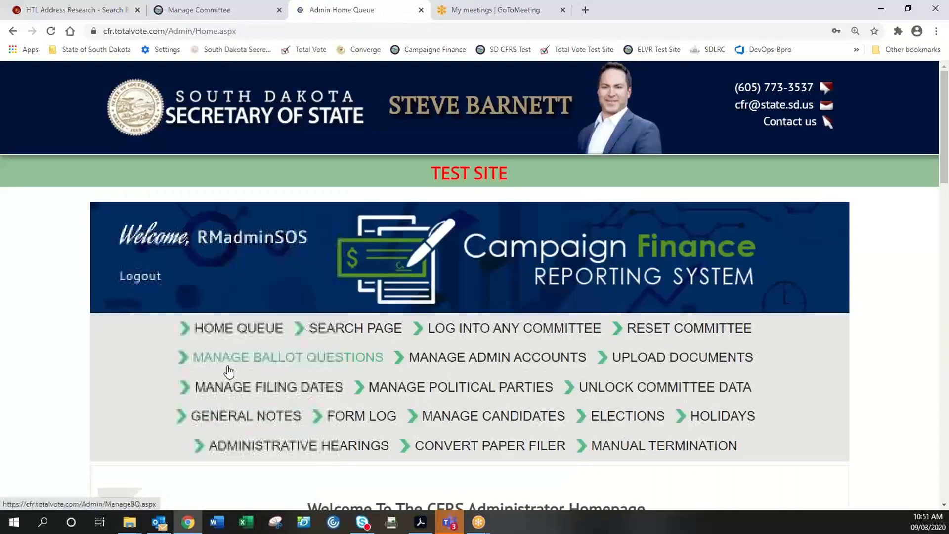
scroll(229, 371, down, 1)
scroll(227, 373, down, 4)
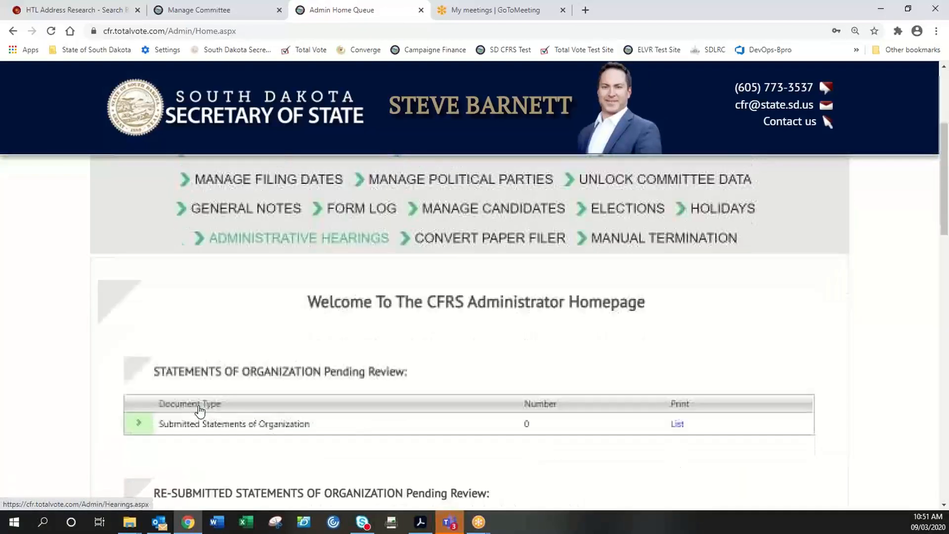
scroll(200, 409, down, 5)
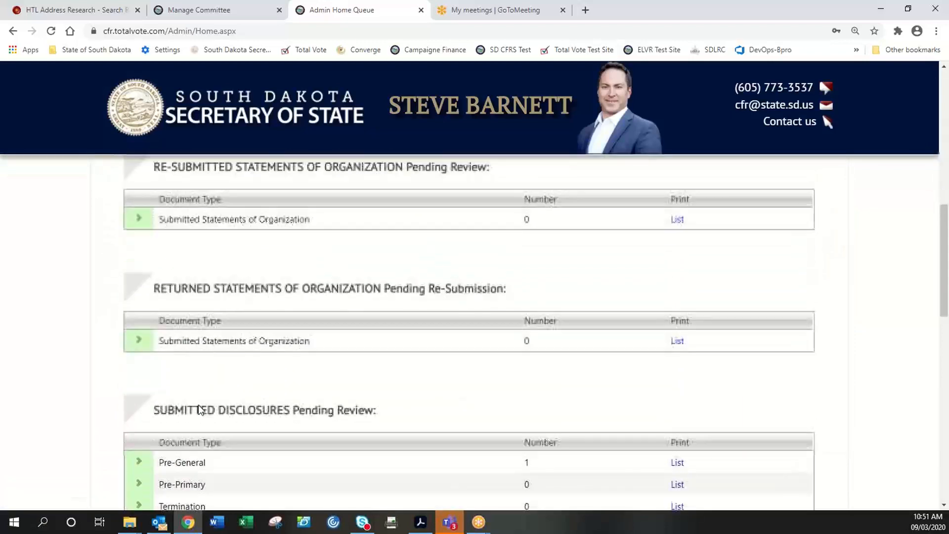
scroll(198, 405, down, 3)
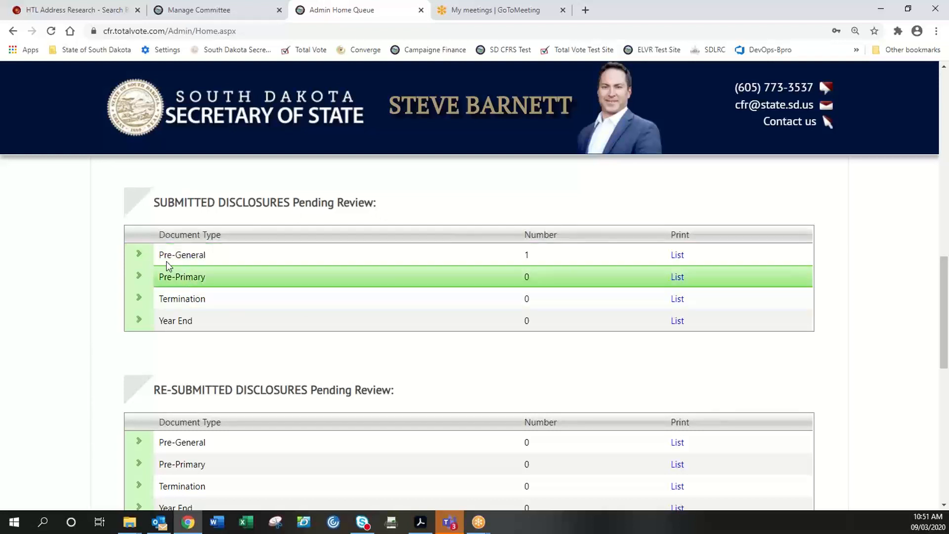
click(139, 255)
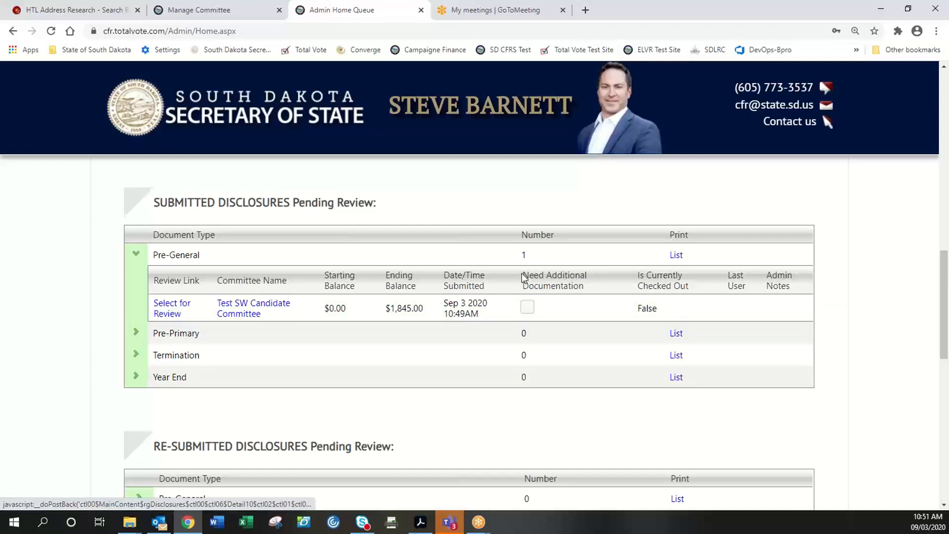
drag(523, 274, 592, 293)
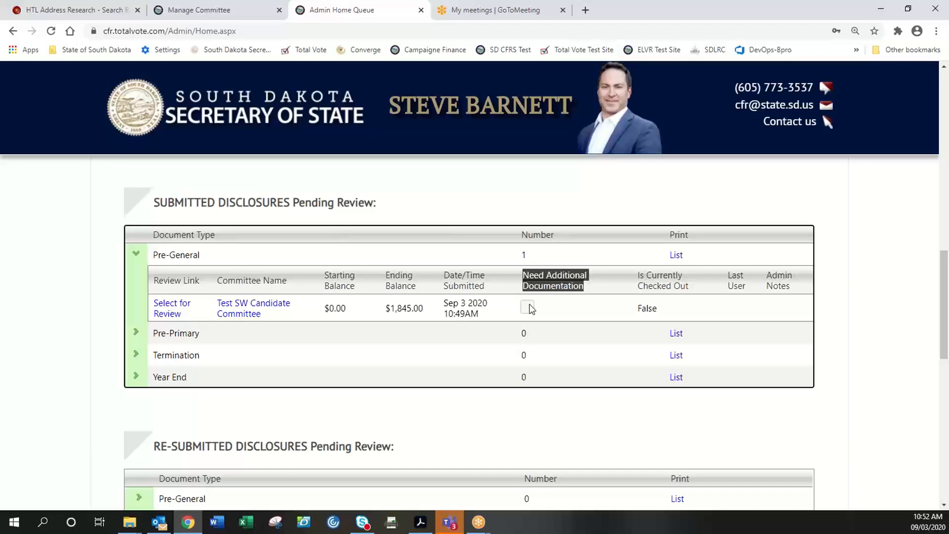
- Select the Test SW Candidate Committee disclosure for review and scroll through its income and expenditure pages
click(164, 310)
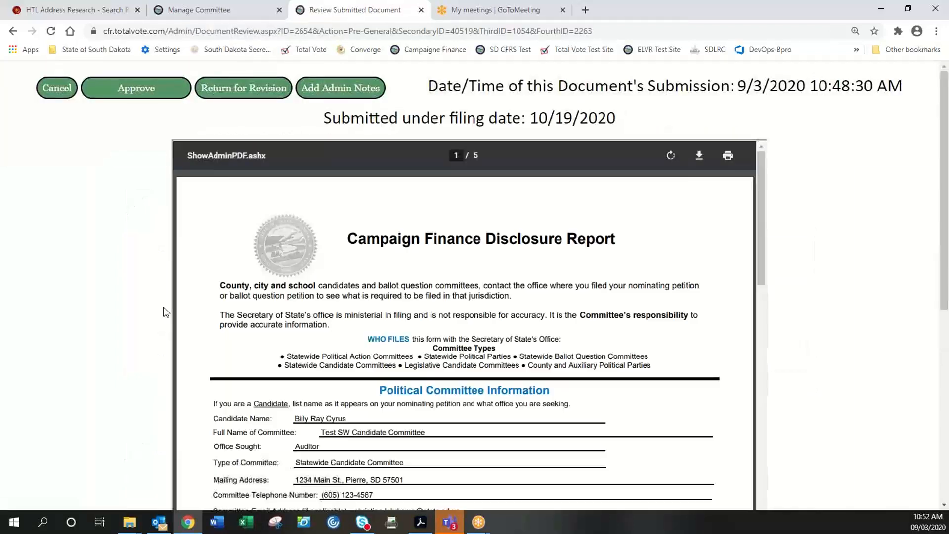
scroll(648, 356, down, 10)
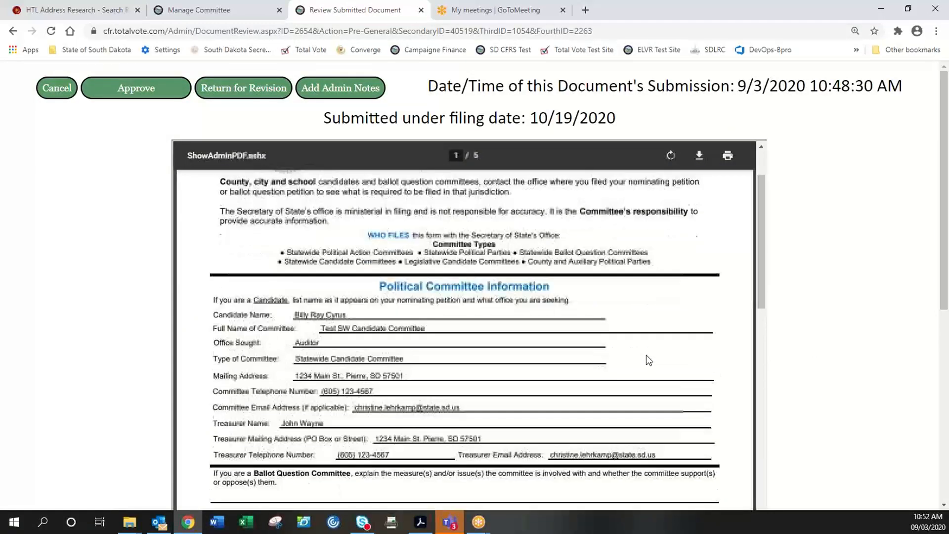
scroll(648, 357, down, 10)
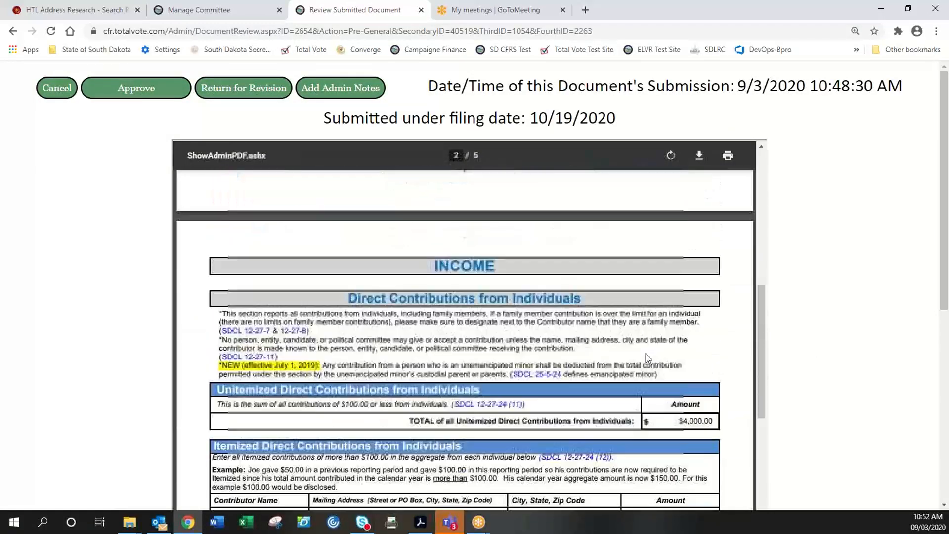
scroll(646, 353, down, 3)
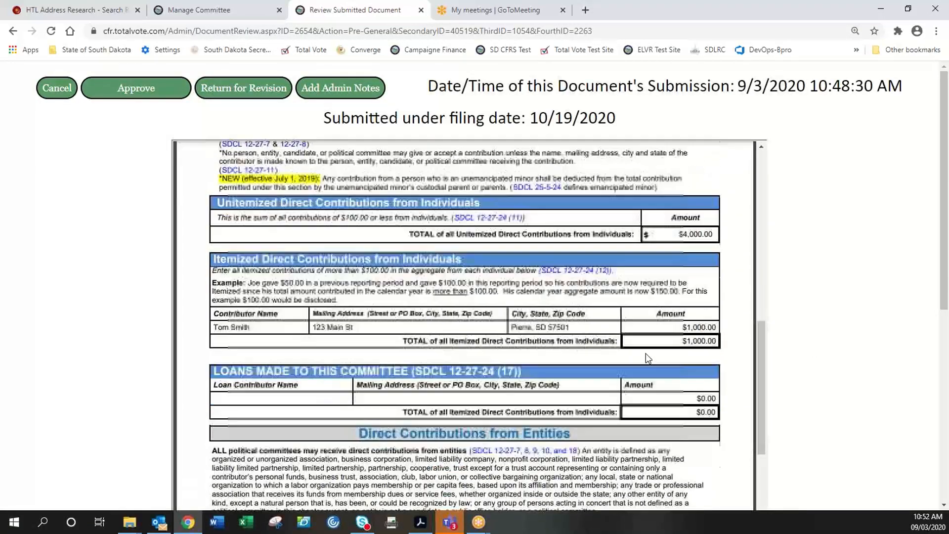
scroll(562, 335, down, 10)
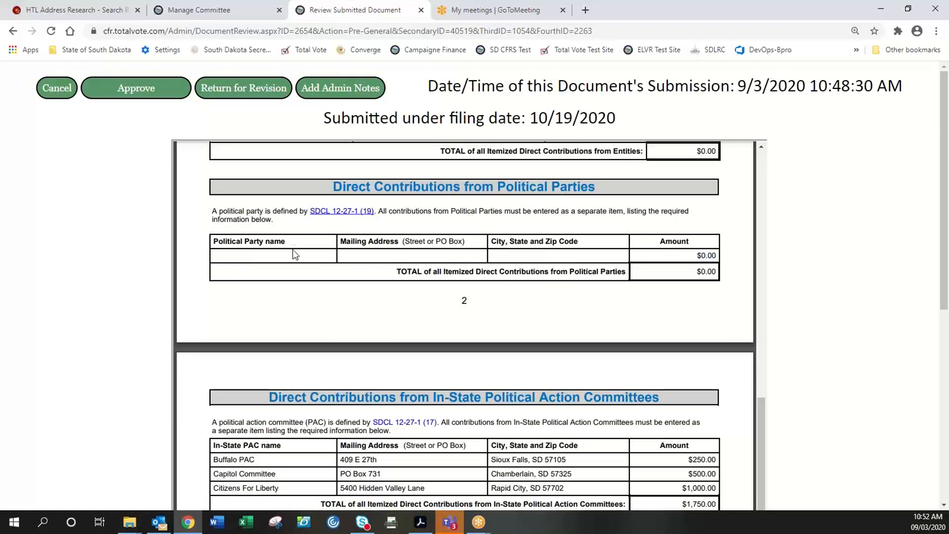
scroll(493, 352, down, 5)
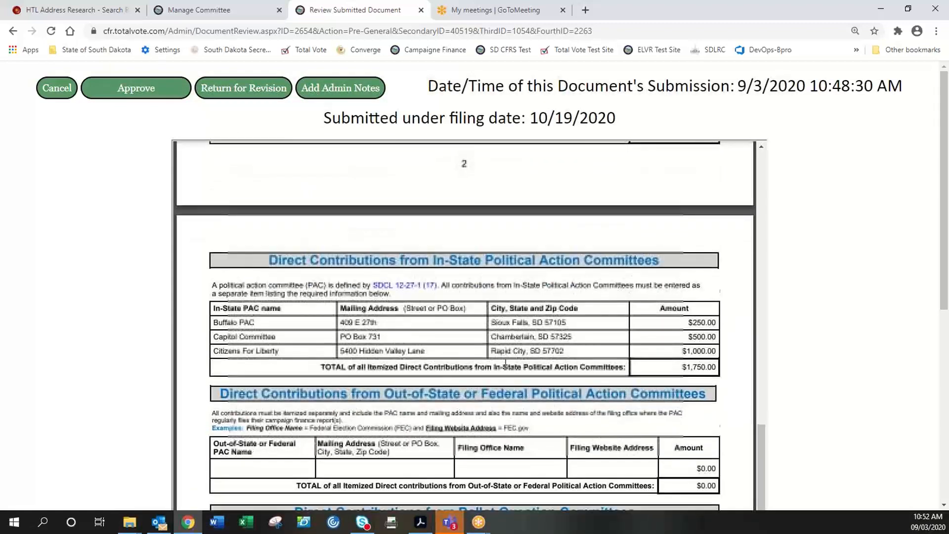
scroll(432, 404, down, 6)
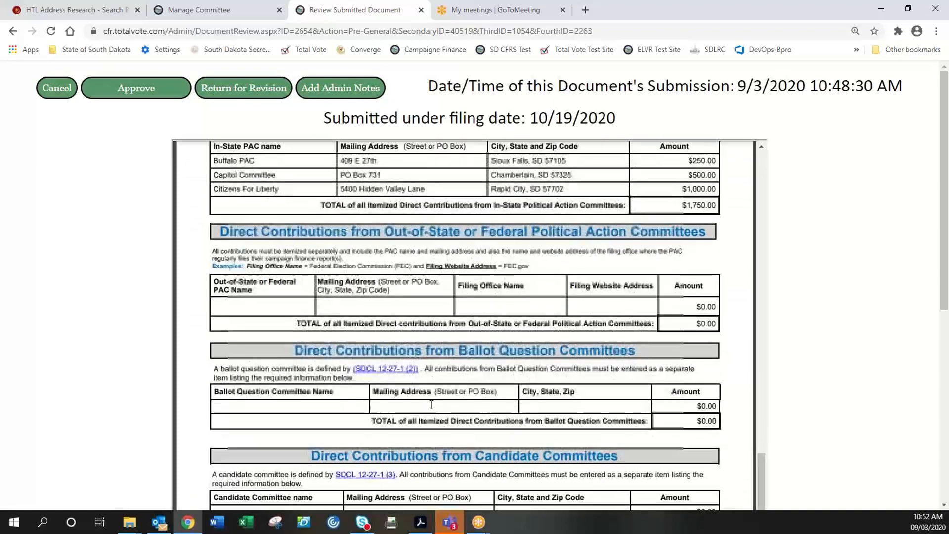
scroll(432, 404, down, 8)
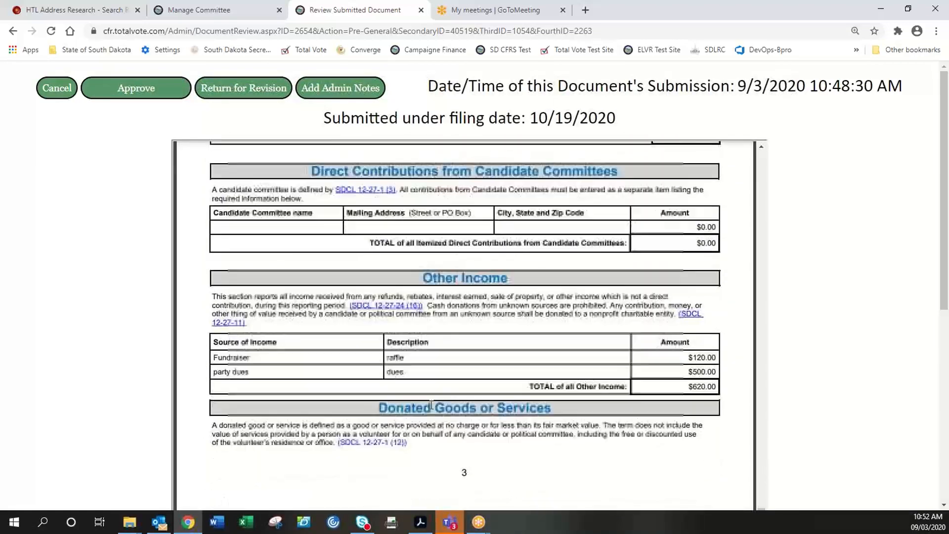
scroll(432, 404, down, 8)
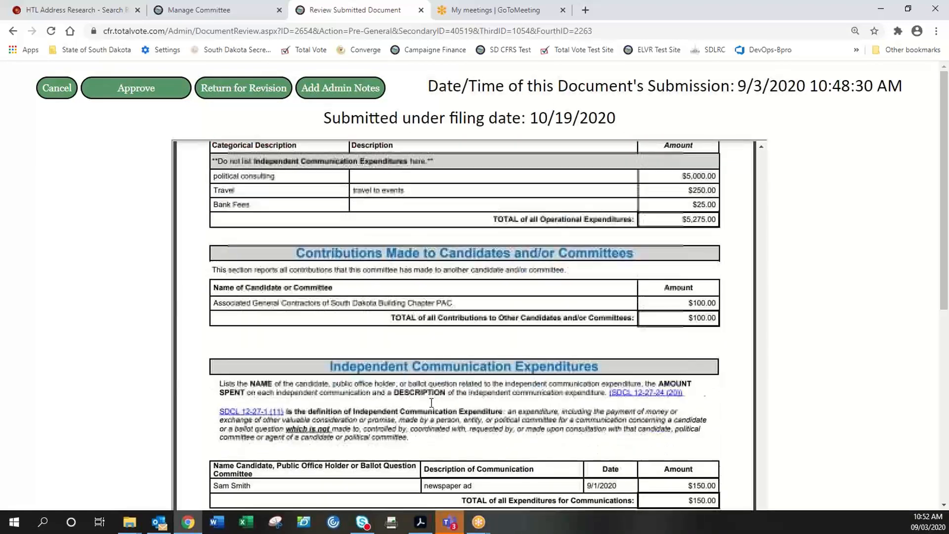
scroll(434, 403, up, 15)
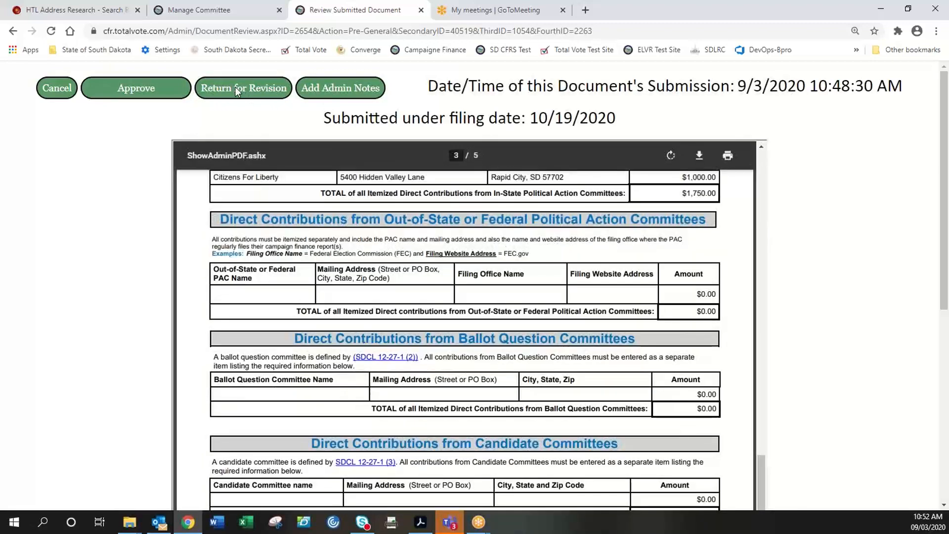
- Start returning the Pre-General disclosure for revision, then cancel without entering a reason
click(251, 90)
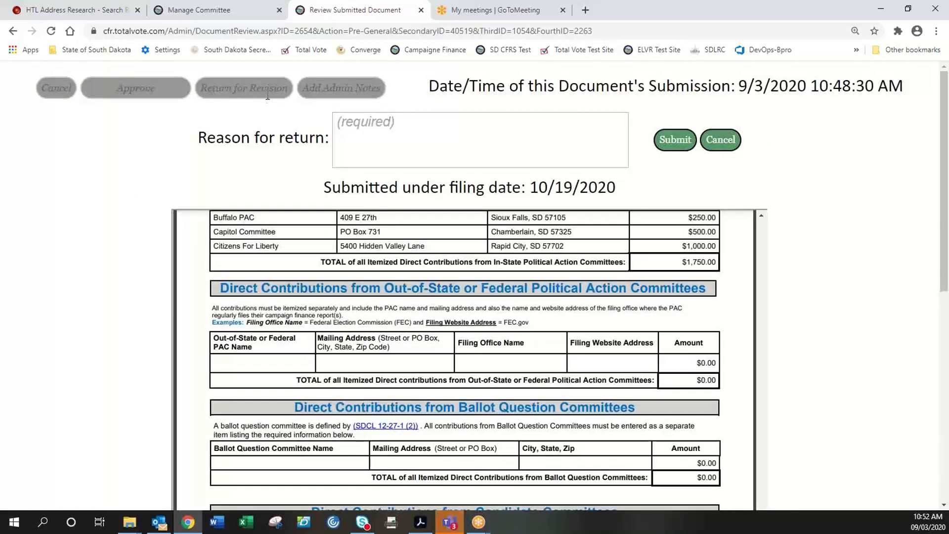
click(409, 123)
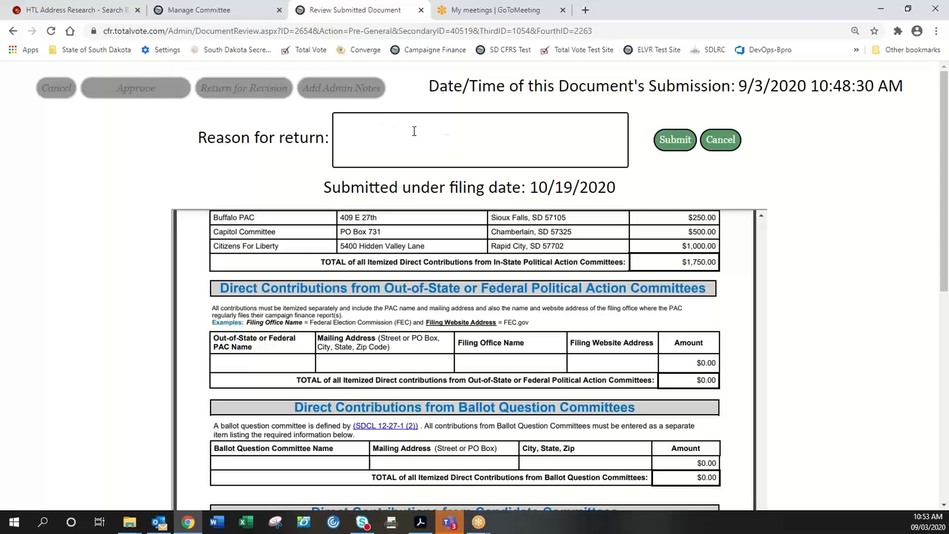
click(722, 141)
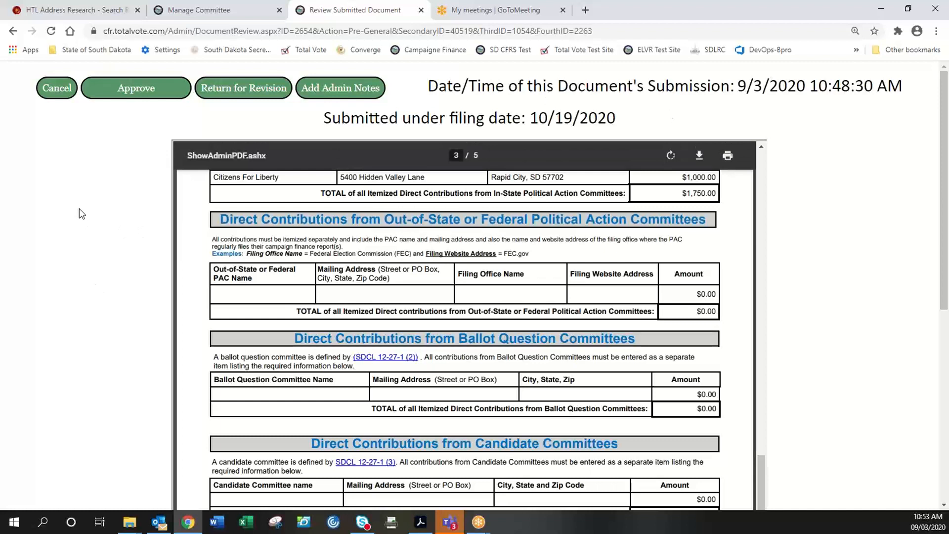
- Approve the Pre-General disclosure and verify the admin queue shows 0 pending Pre-General records
click(130, 88)
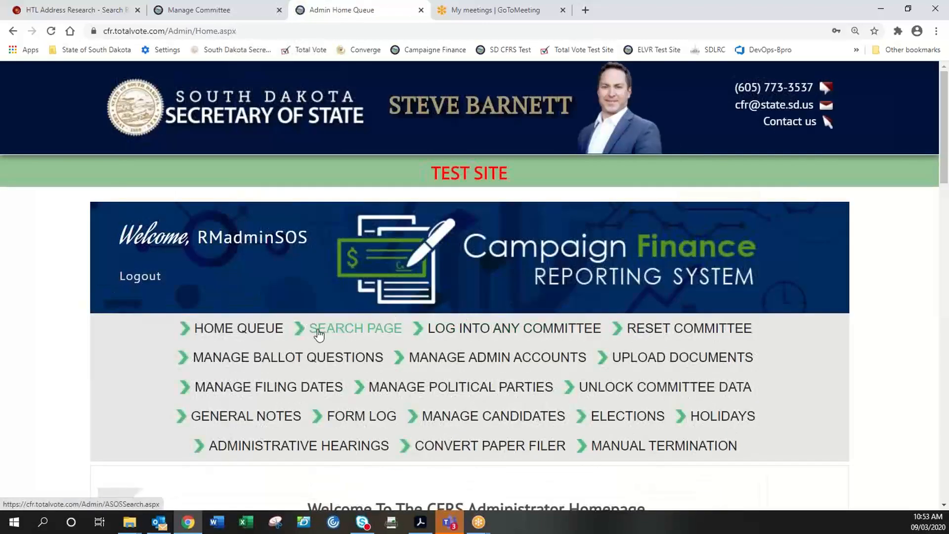
scroll(317, 334, down, 2)
scroll(281, 363, down, 12)
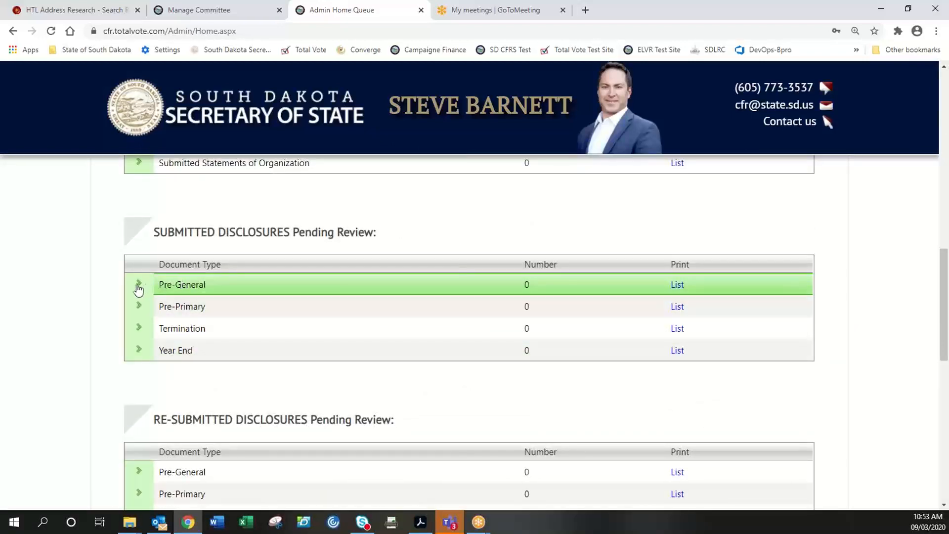
click(138, 271)
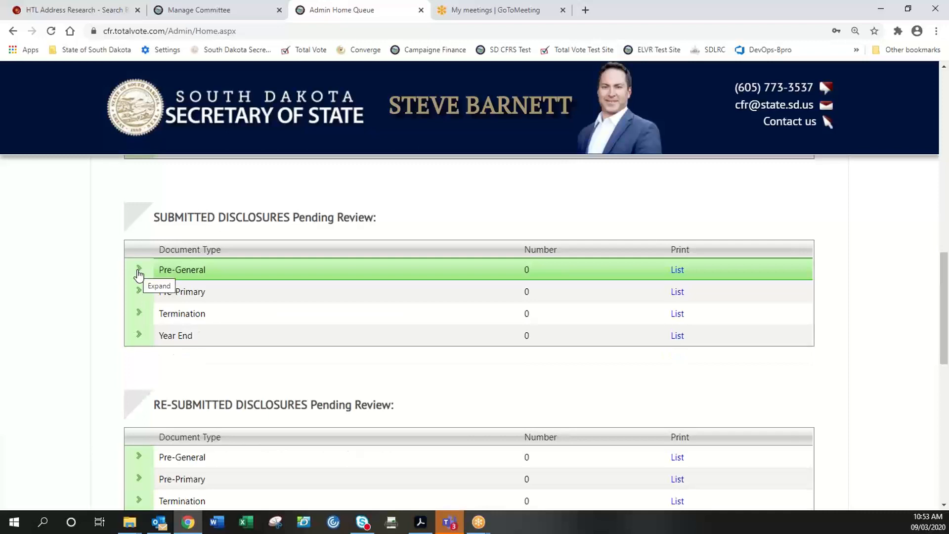
scroll(74, 331, down, 1)
scroll(83, 332, up, 10)
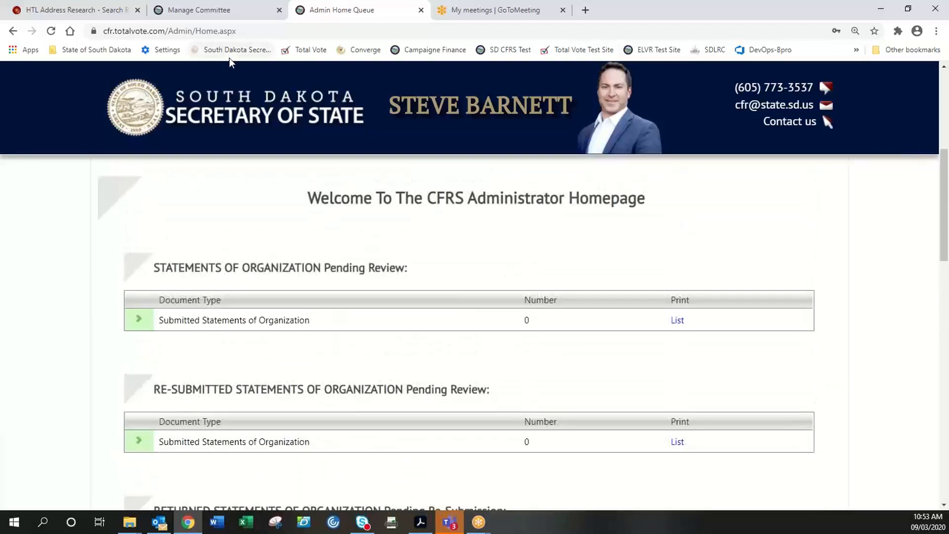
scroll(127, 237, up, 5)
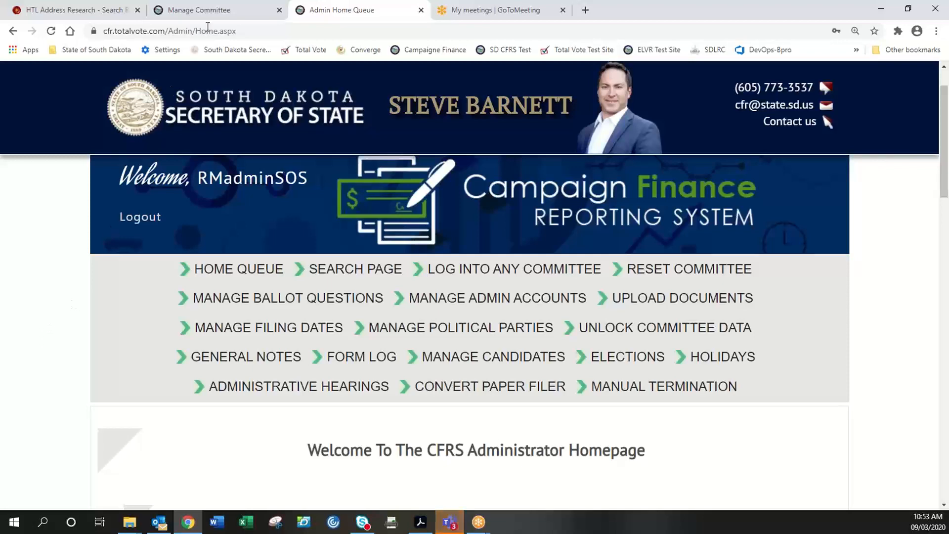
- View the committee's Filed Documents tables, then reload to the test site's guest home page
click(221, 10)
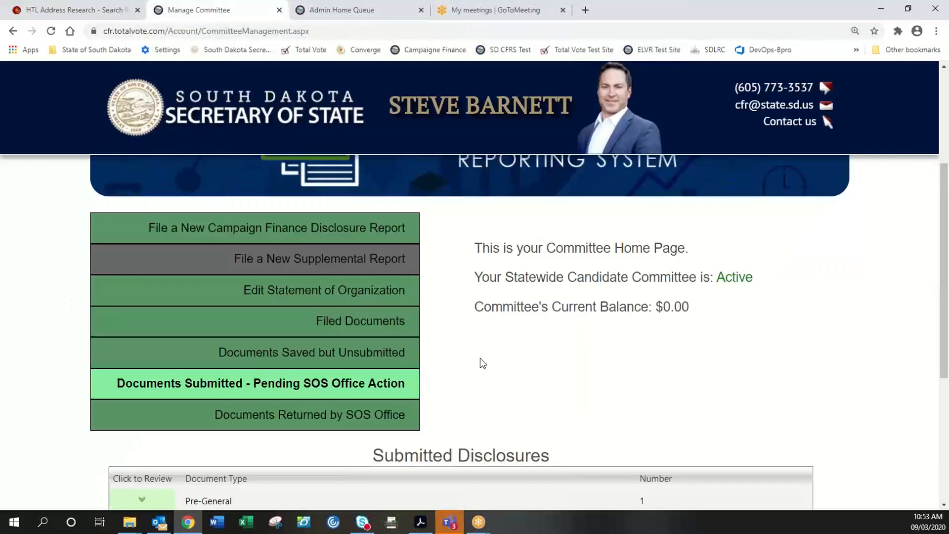
scroll(480, 357, up, 1)
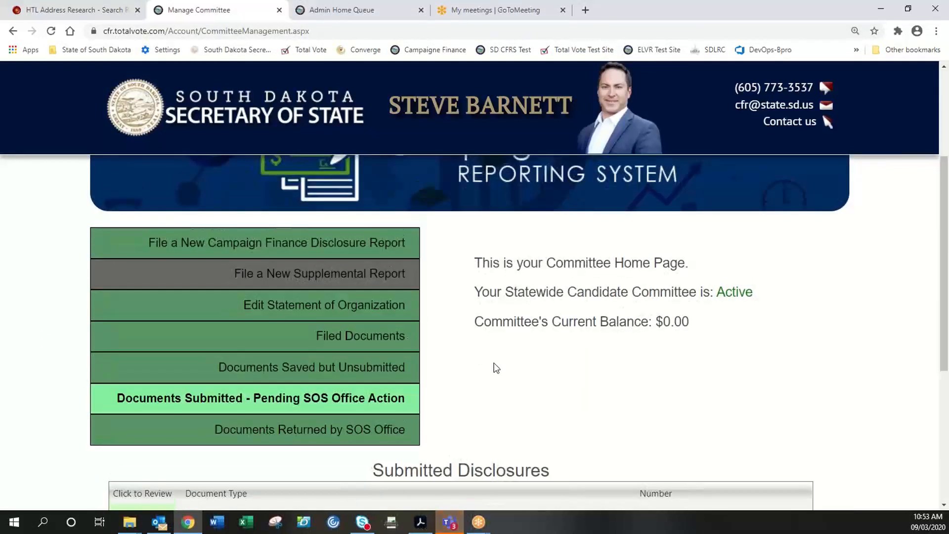
click(389, 359)
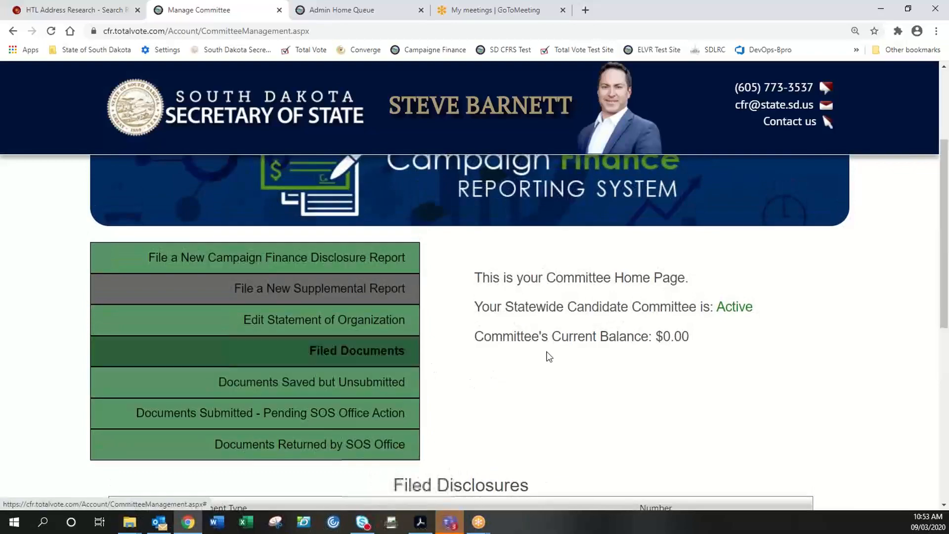
scroll(590, 356, down, 5)
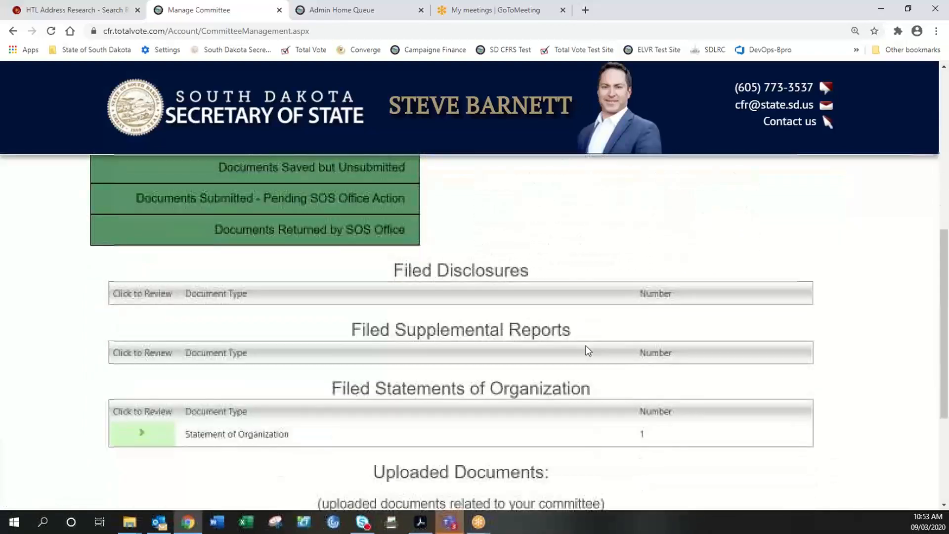
scroll(586, 349, down, 1)
scroll(586, 346, up, 3)
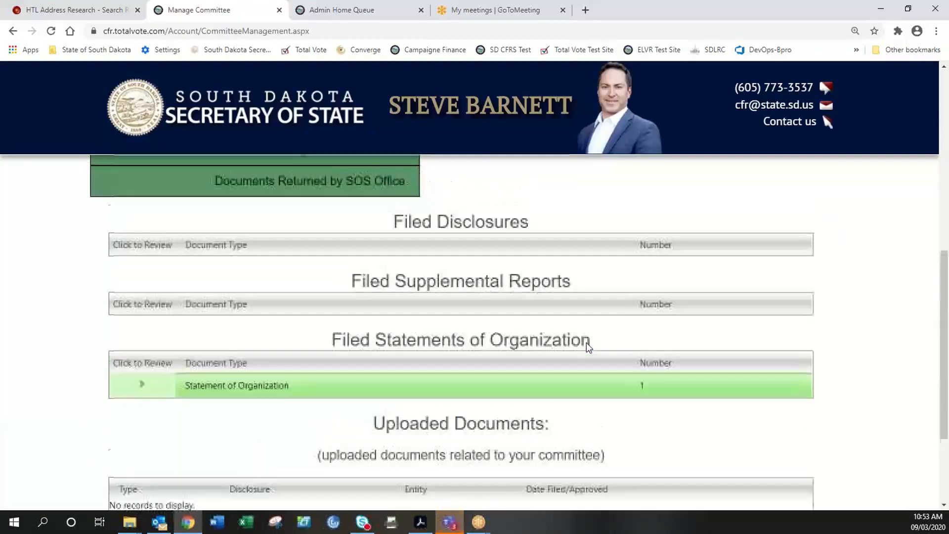
click(51, 31)
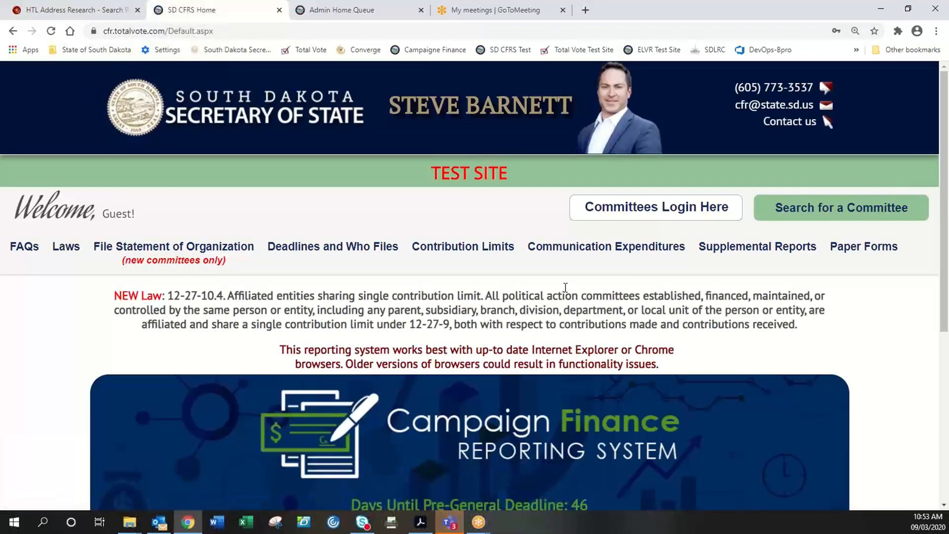
- Replace the prefilled username with the committee's username, enter its password and sign in
click(652, 215)
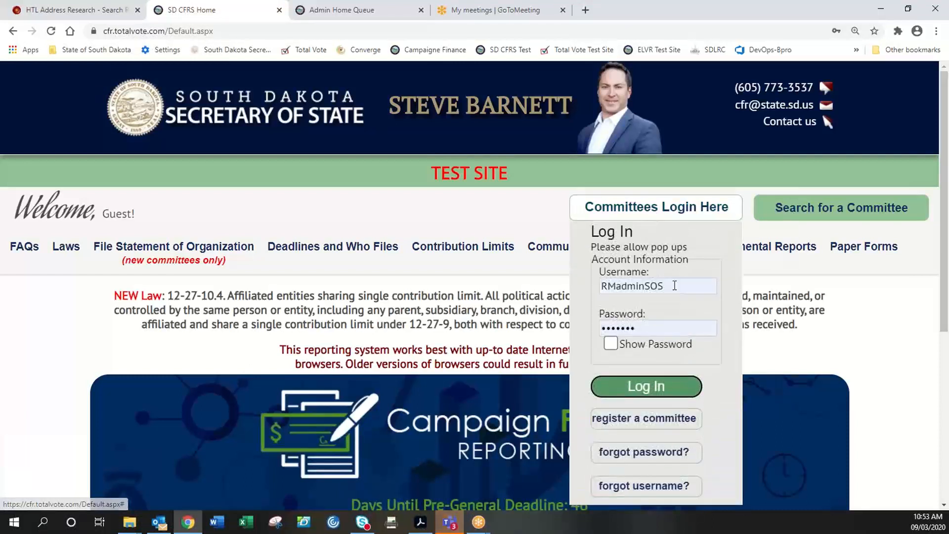
drag(675, 286, 603, 287)
click(599, 289)
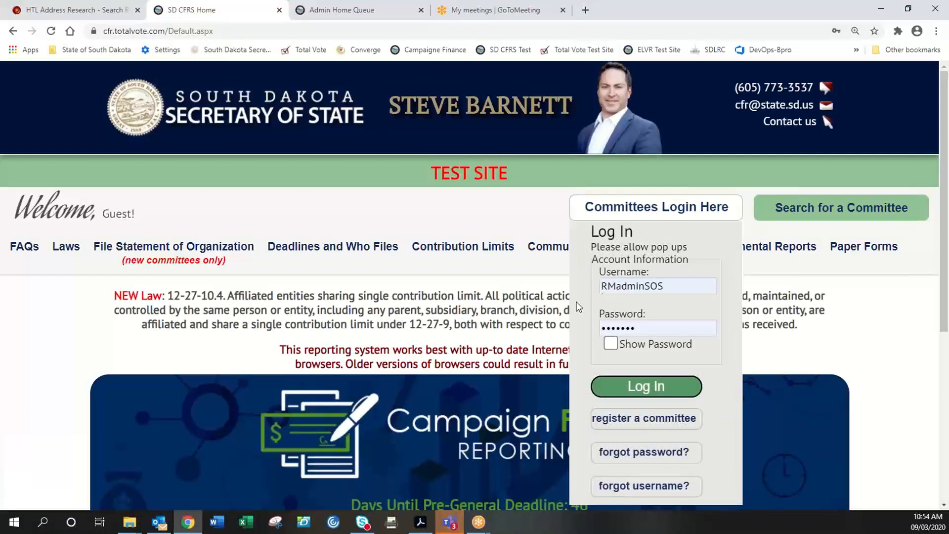
click(666, 283)
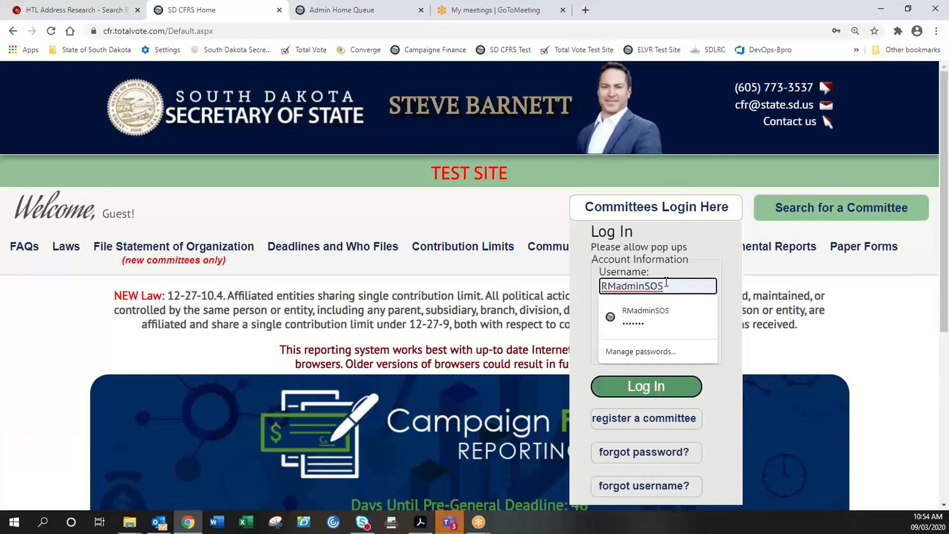
drag(666, 287, 602, 287)
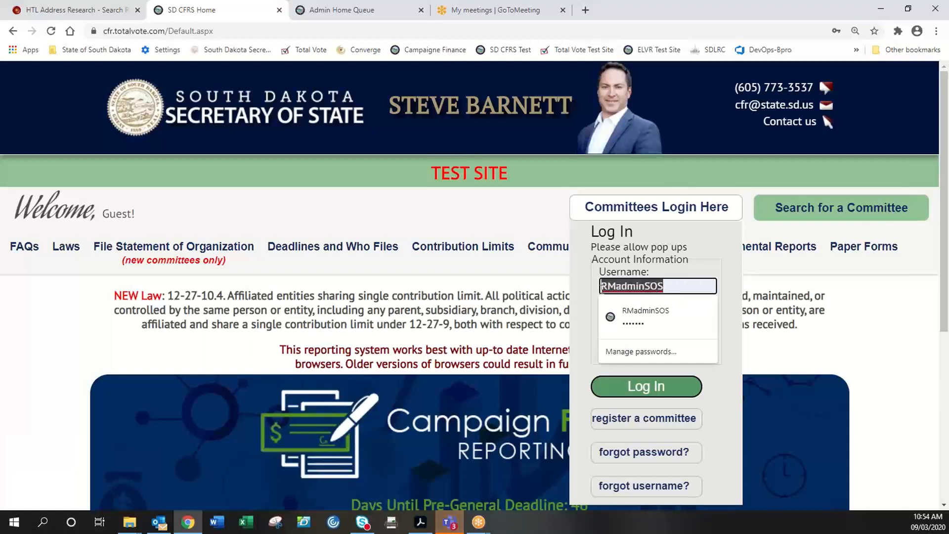
text(testtest)
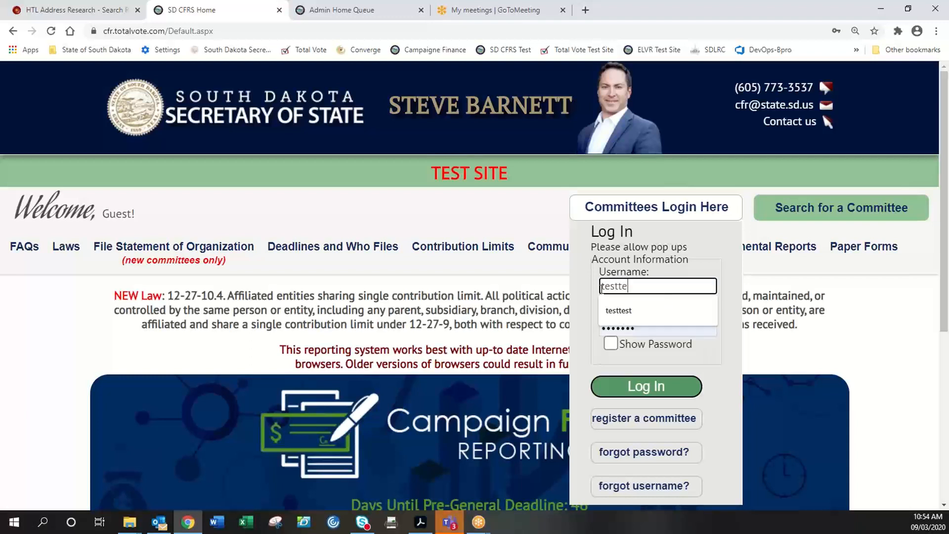
key(Tab)
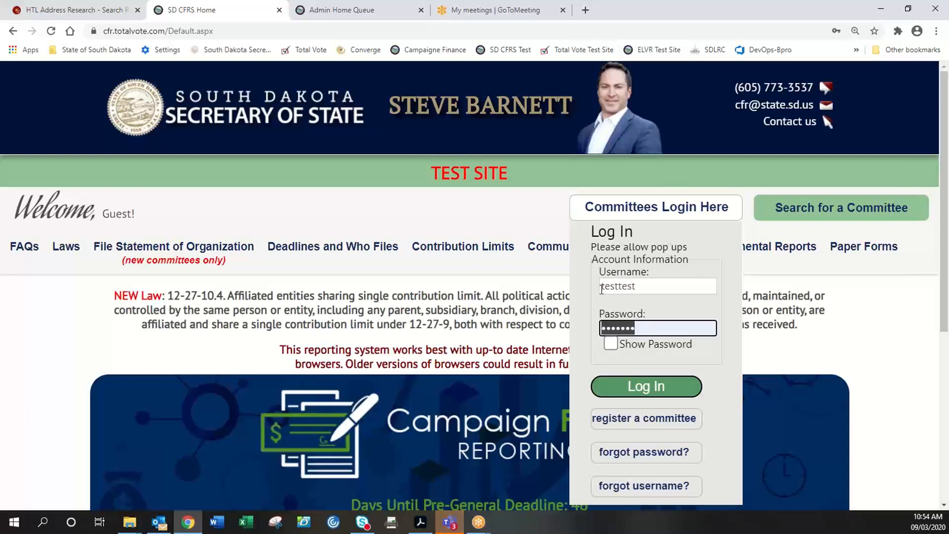
text(test)
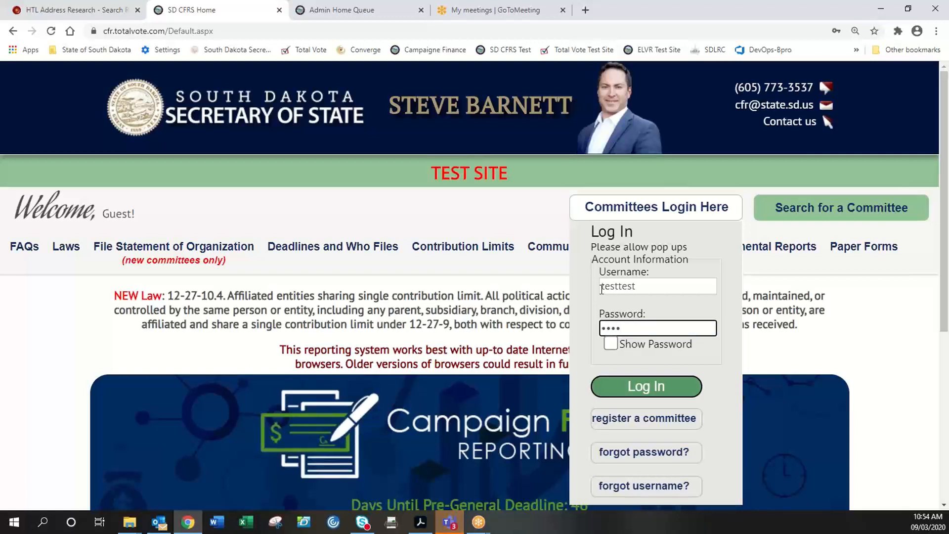
key(Return)
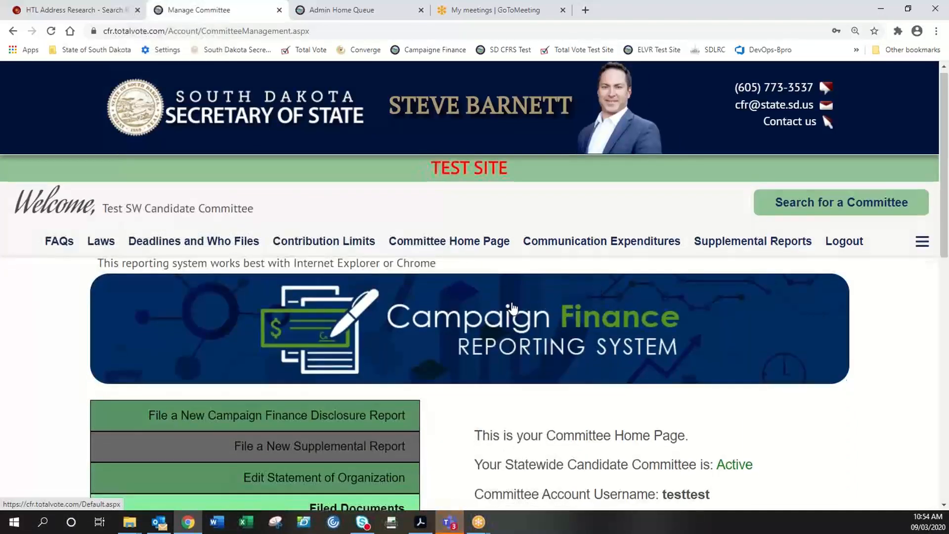
- Check the committee name, treasurer and $1,845.00 balance, then expand the Pre-General disclosure row
scroll(542, 346, down, 2)
scroll(405, 268, up, 2)
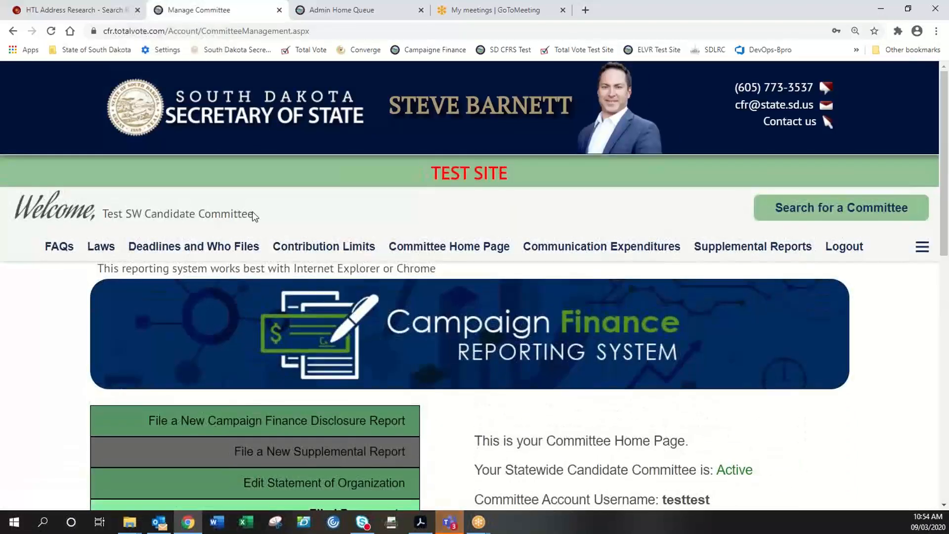
drag(252, 211, 101, 198)
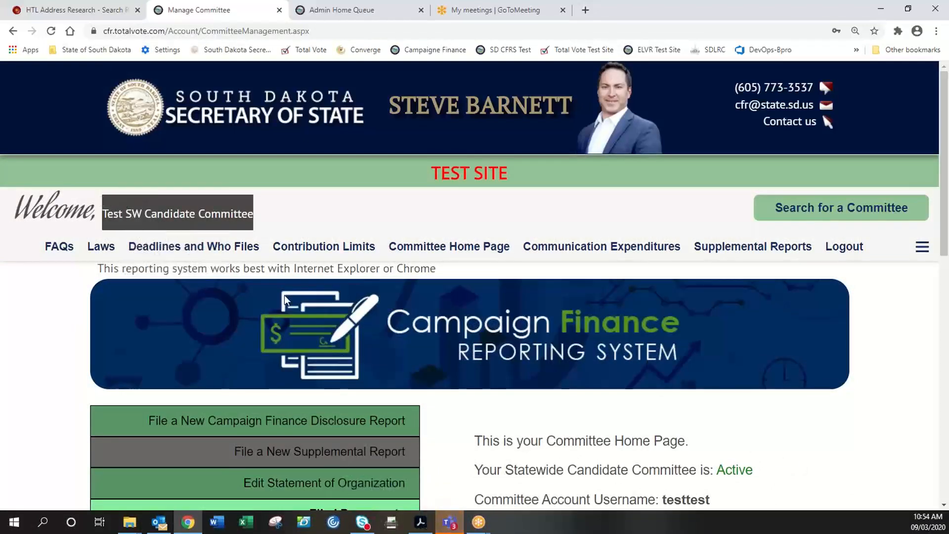
click(520, 408)
scroll(527, 419, down, 1)
scroll(528, 423, down, 2)
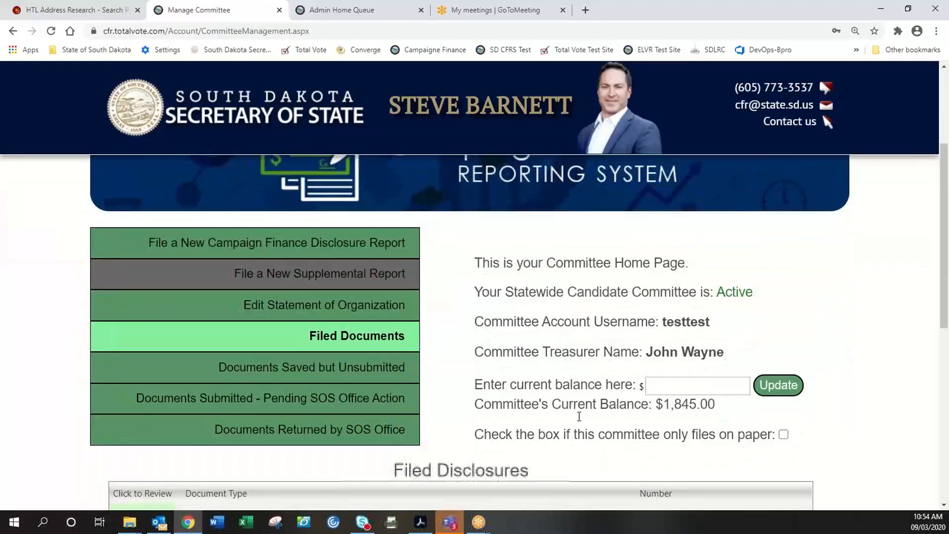
drag(728, 353, 648, 356)
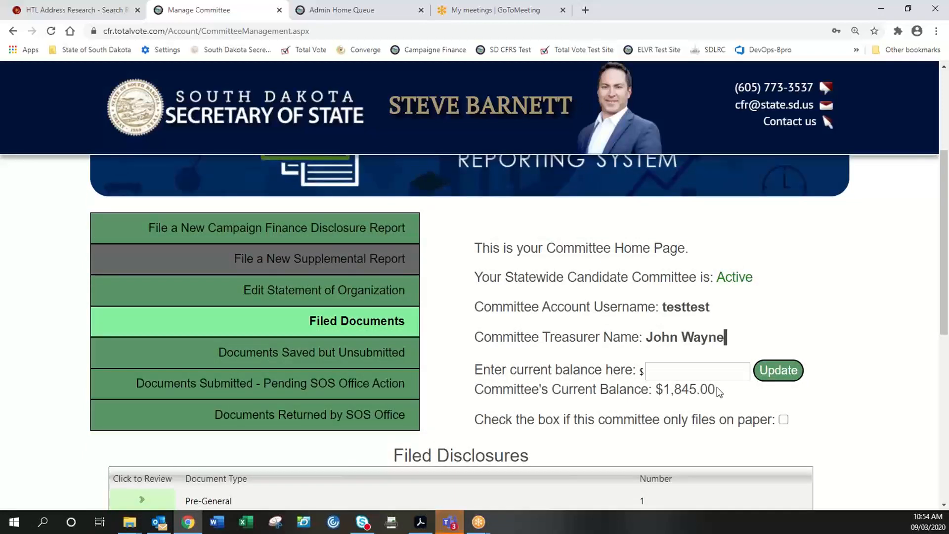
drag(717, 388, 656, 389)
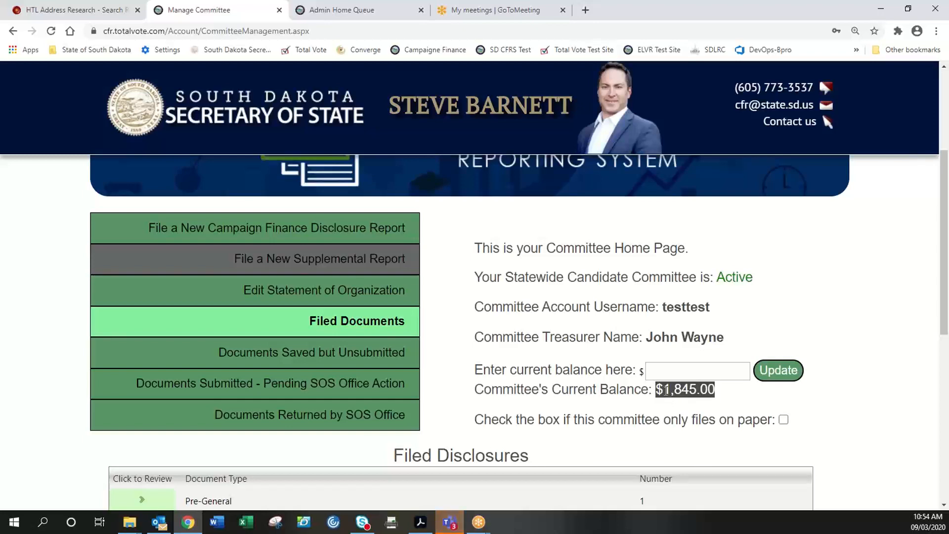
scroll(55, 341, down, 5)
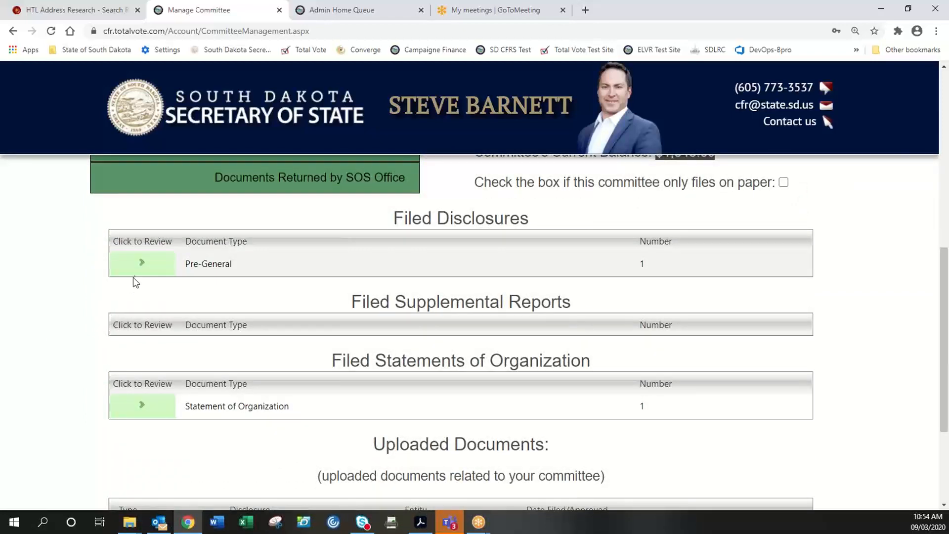
click(141, 263)
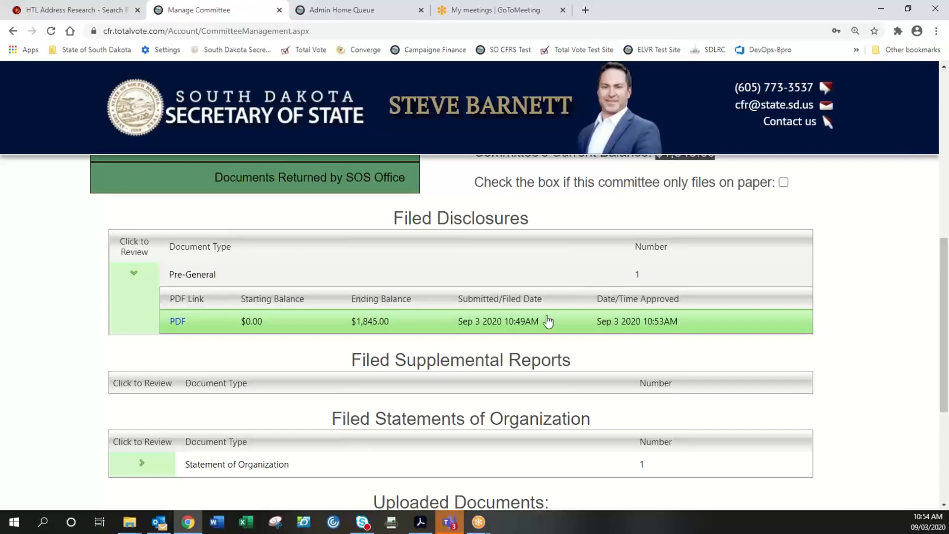
- Open the Pre-General disclosure's 5-page PDF report and scroll through it
click(176, 322)
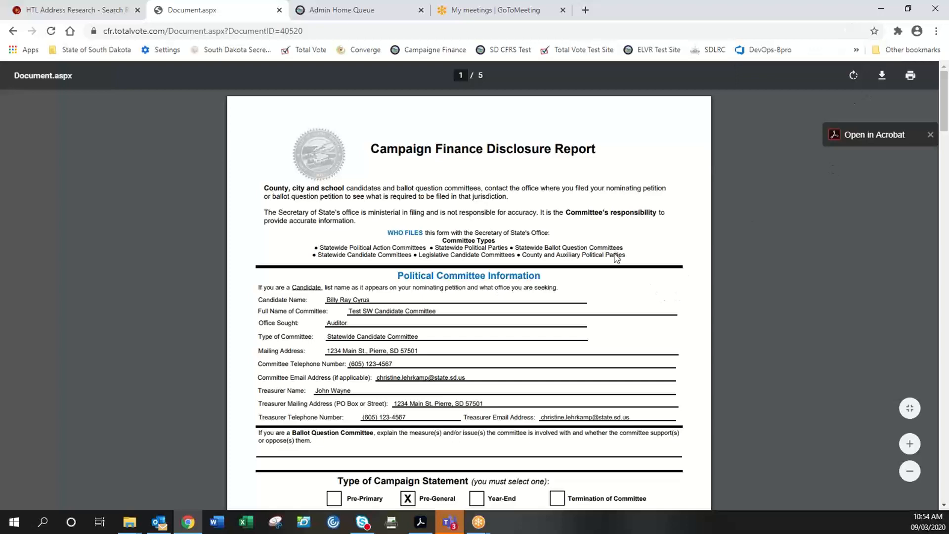
scroll(427, 334, down, 3)
scroll(421, 328, up, 3)
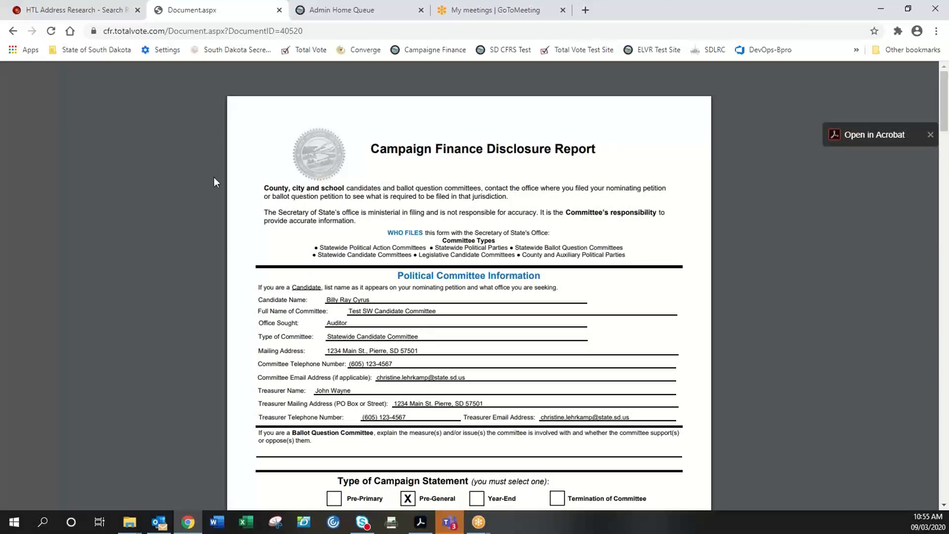
- Go back from the PDF to the committee home, scroll to the top and log out
click(13, 31)
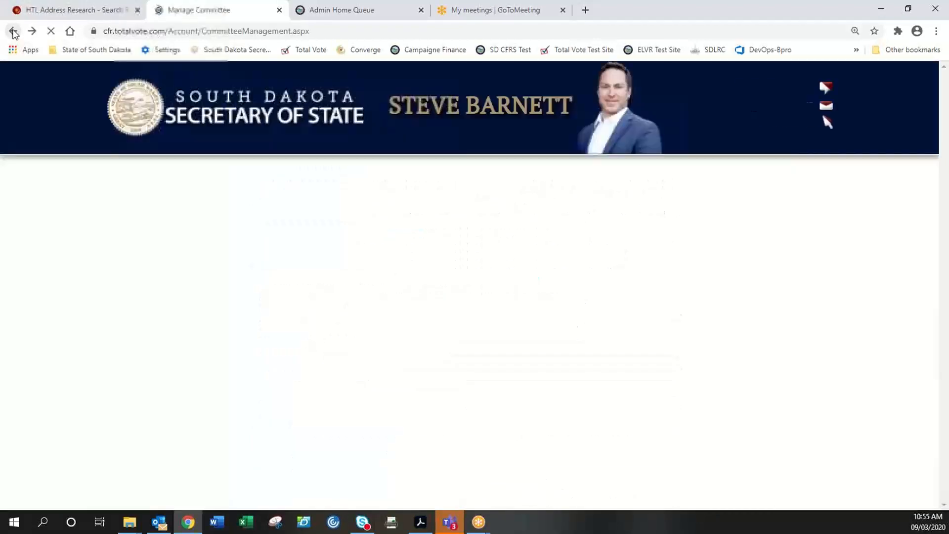
scroll(515, 354, up, 5)
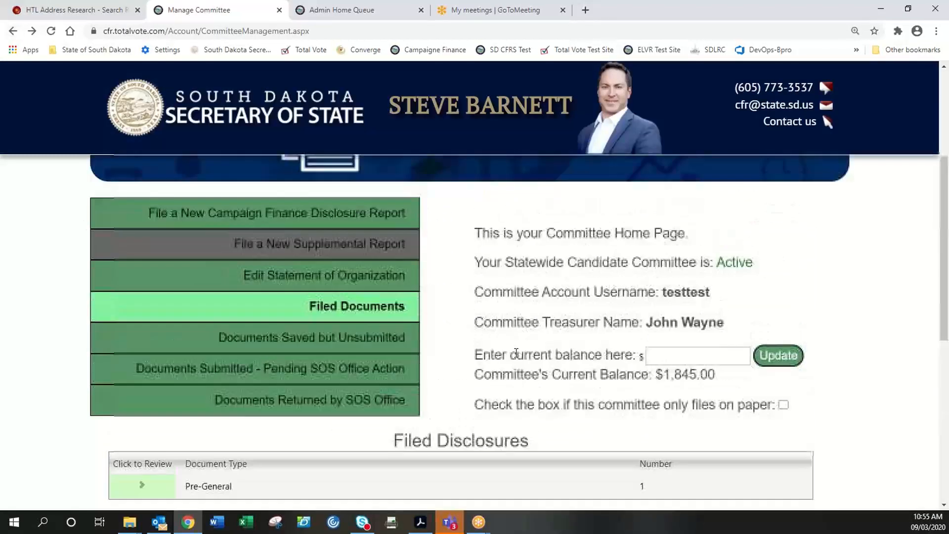
scroll(516, 353, up, 3)
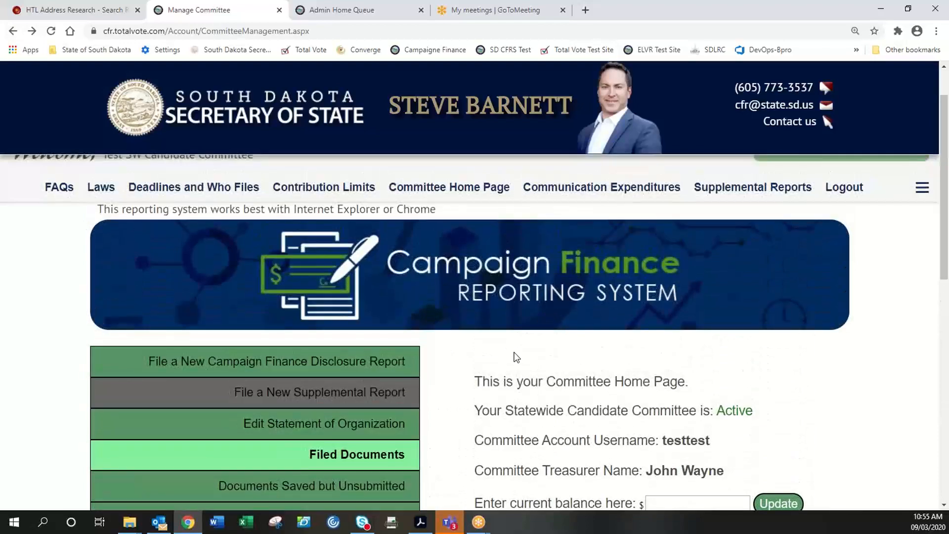
scroll(564, 395, up, 1)
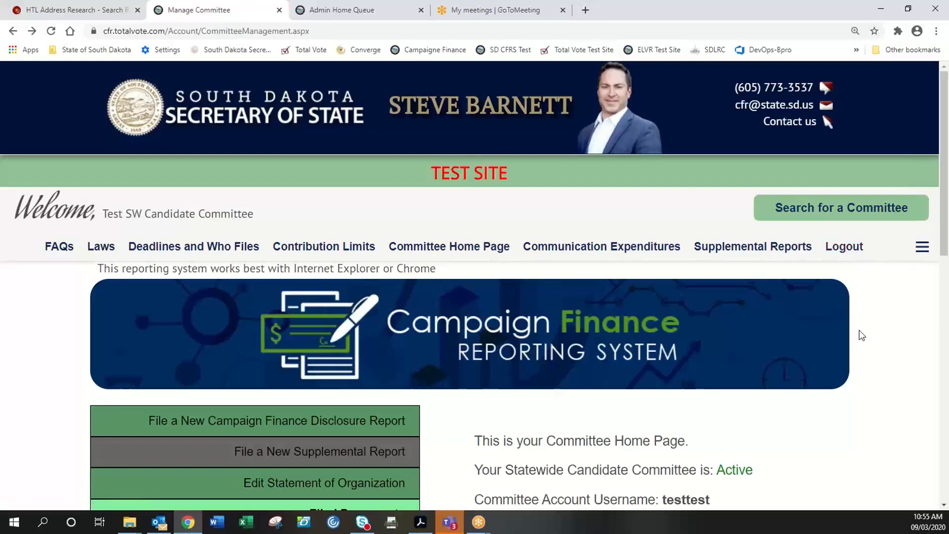
click(846, 252)
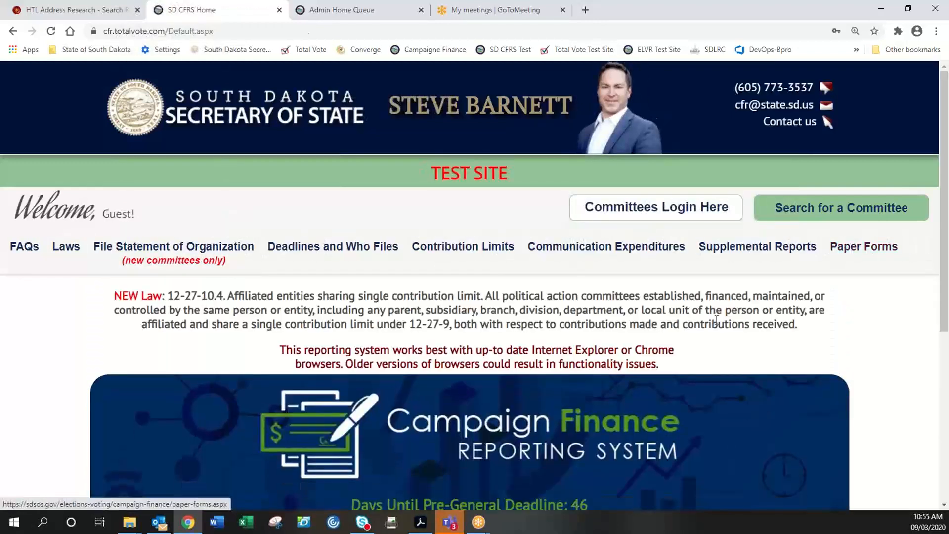
- Open the public Filed Supplemental Reports list (264 items, 27 pages) and scroll through it
click(757, 250)
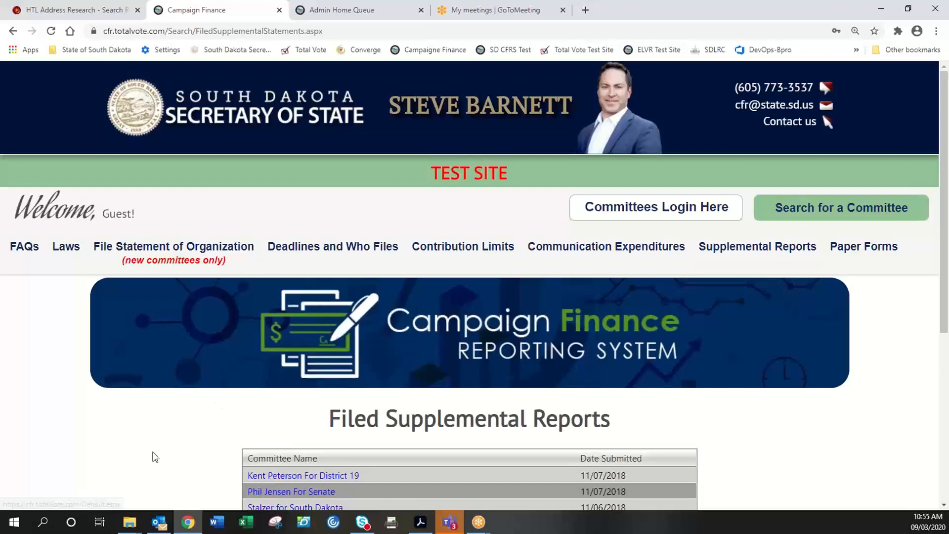
scroll(141, 447, down, 3)
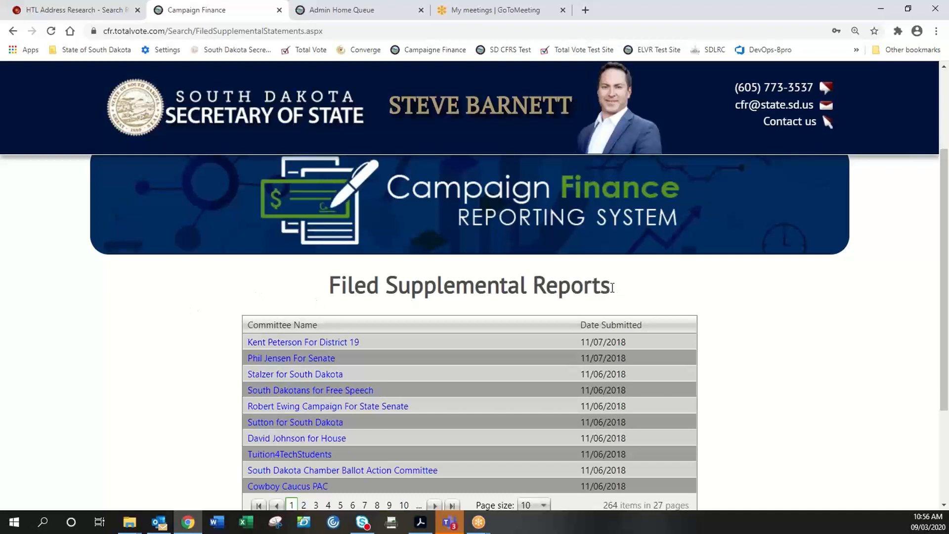
drag(612, 288, 335, 278)
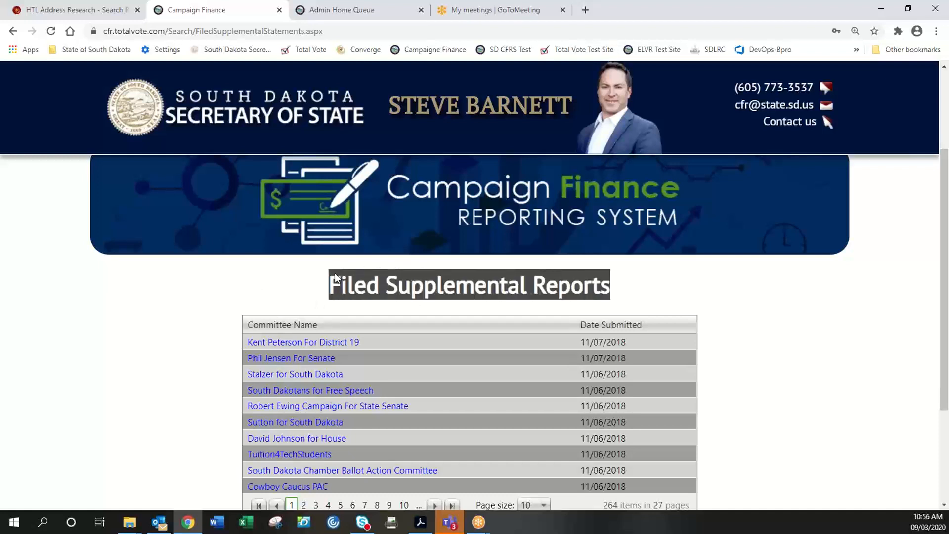
click(327, 283)
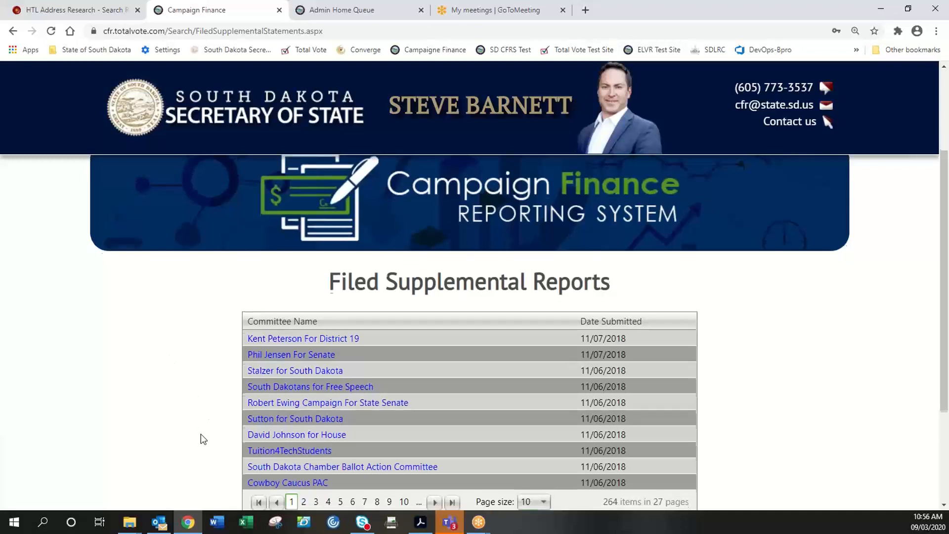
scroll(203, 439, down, 1)
scroll(204, 445, up, 1)
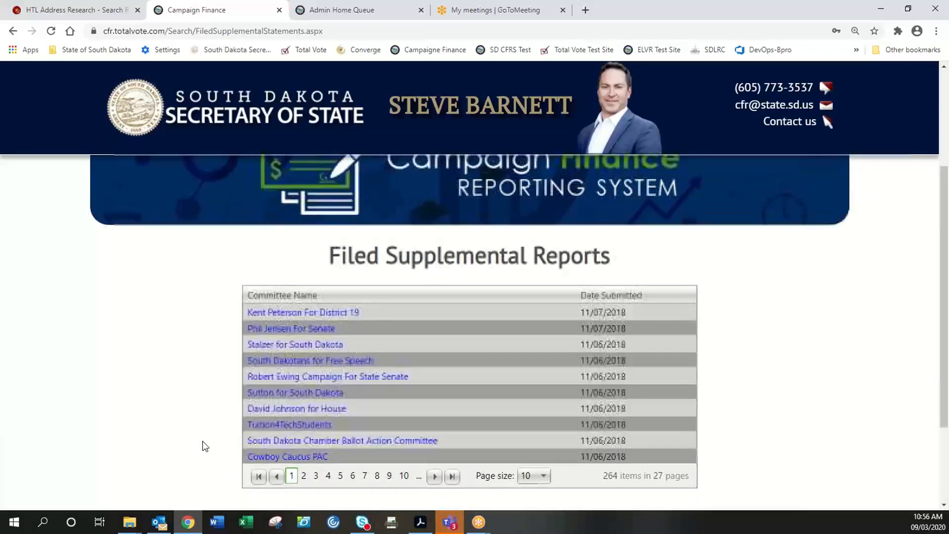
scroll(203, 445, up, 3)
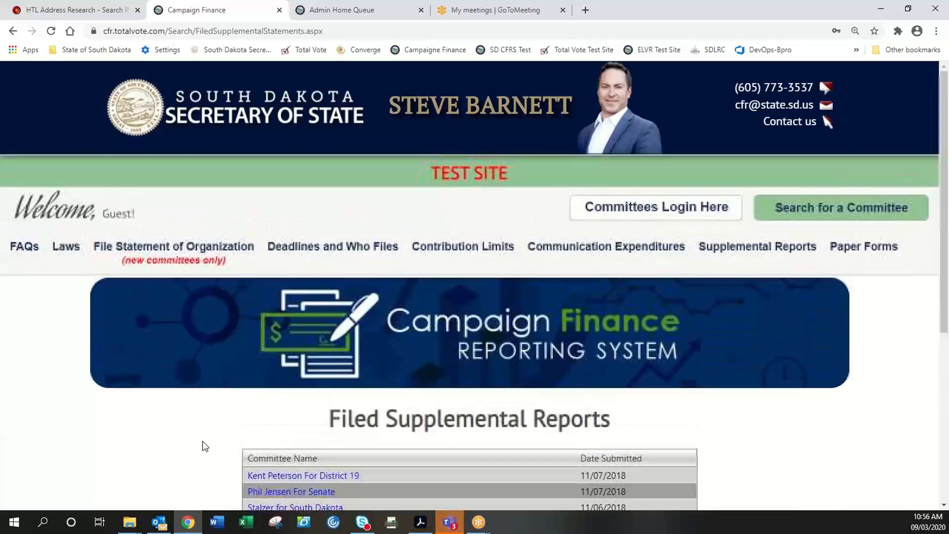
- Replace the prefilled admin username with the test committee's username, enter its password and submit
click(671, 212)
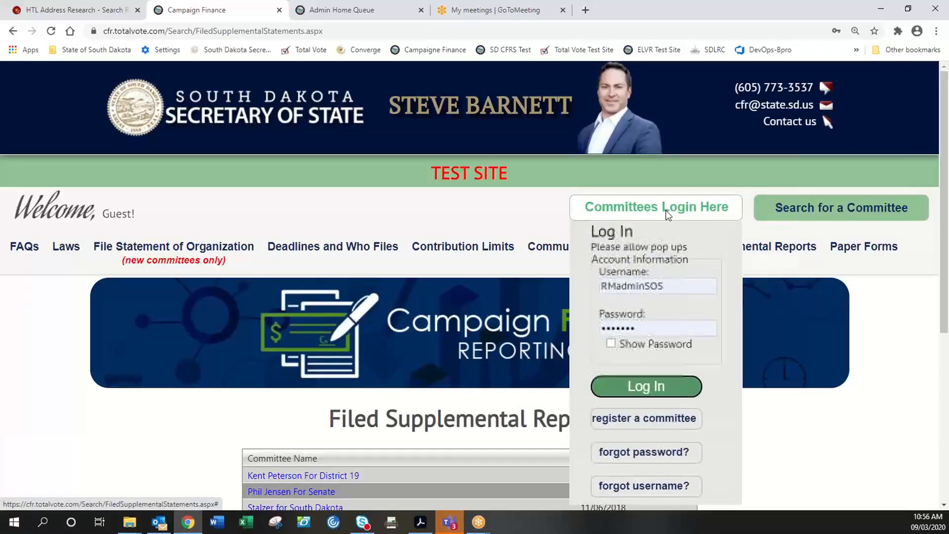
click(670, 285)
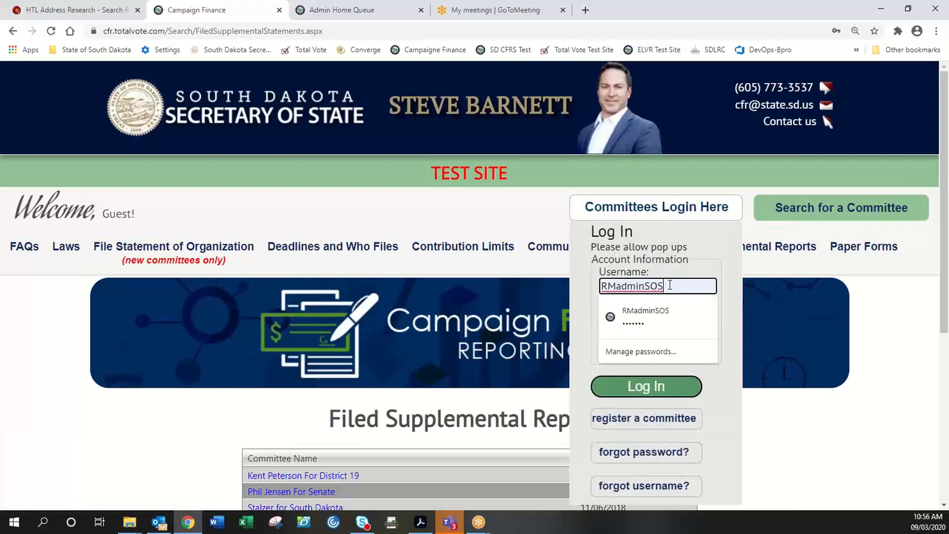
key(BackSpace)
key(BackSpace)
key(BackSpace)
key(BackSpace)
key(BackSpace)
key(BackSpace)
key(BackSpace)
key(BackSpace)
key(BackSpace)
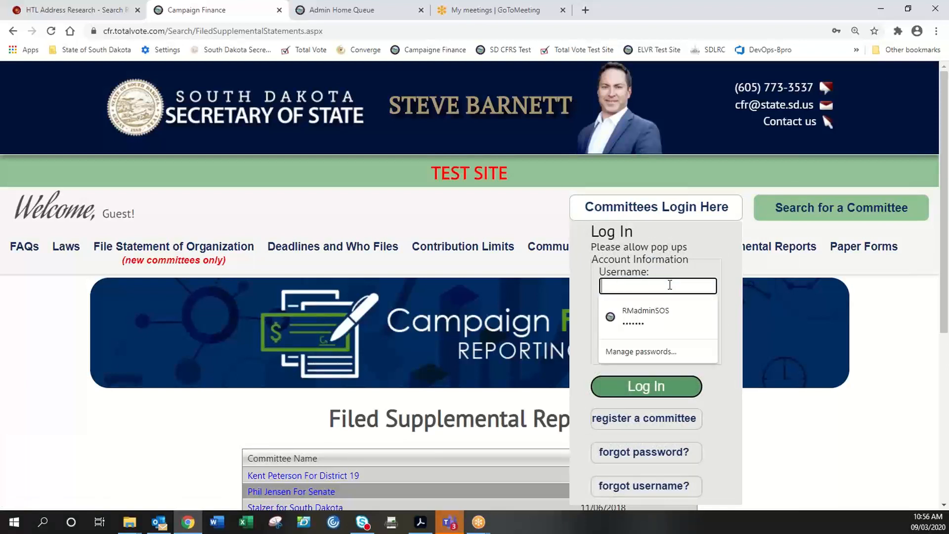
text(test)
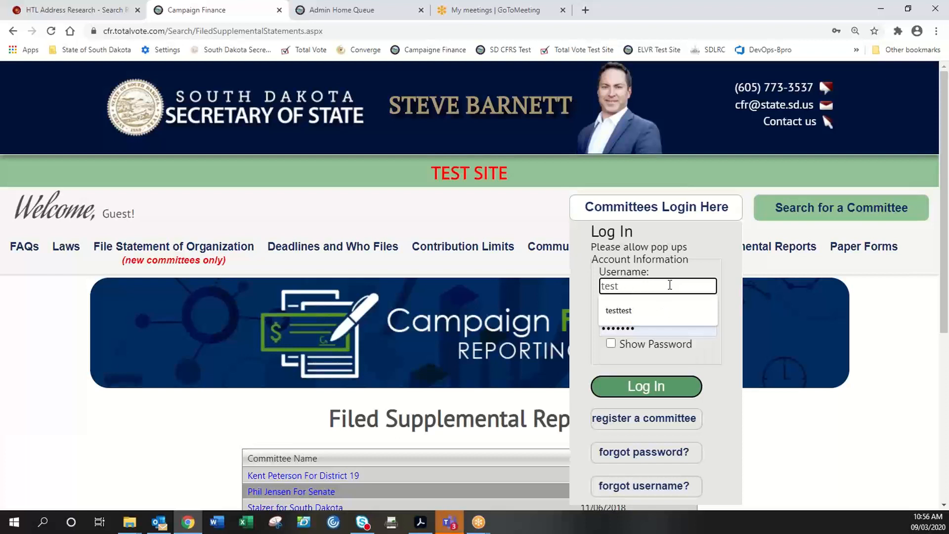
text(test)
key(Tab)
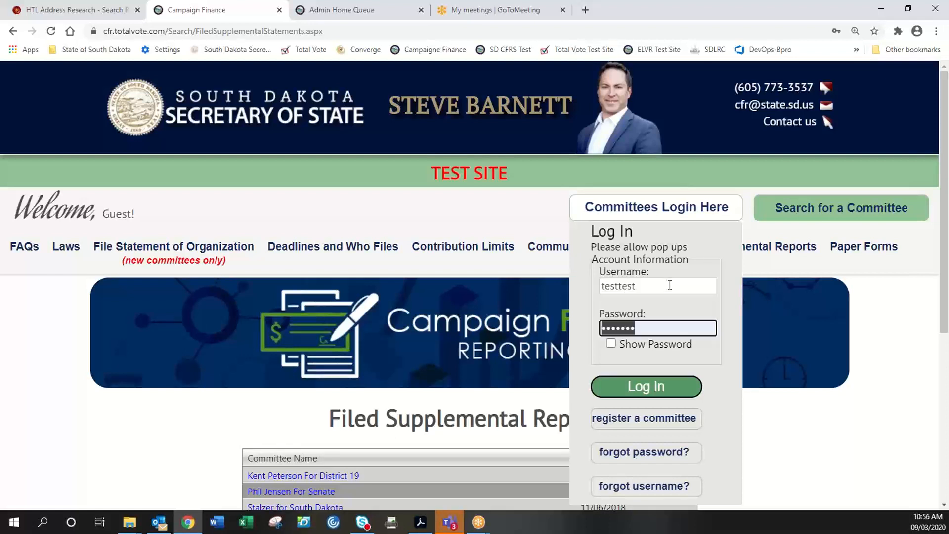
text(•••••••••)
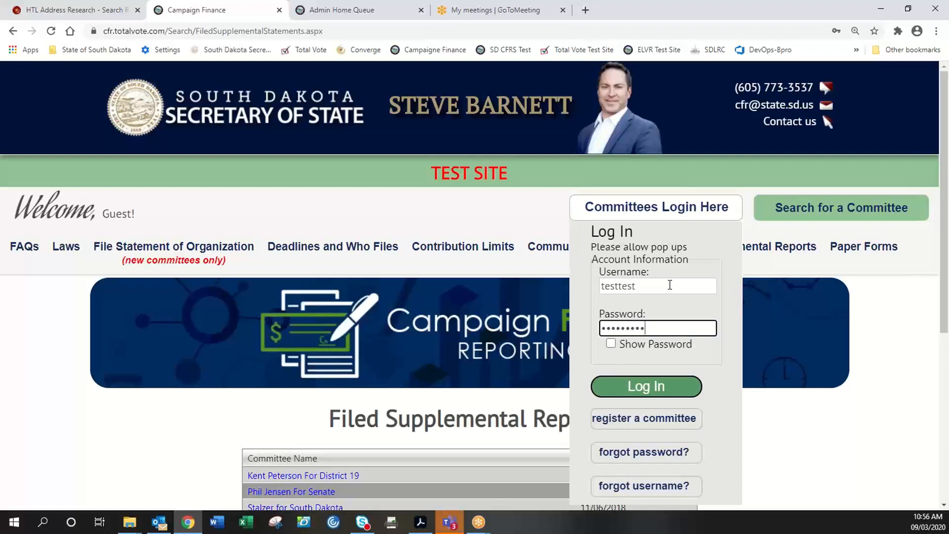
key(Return)
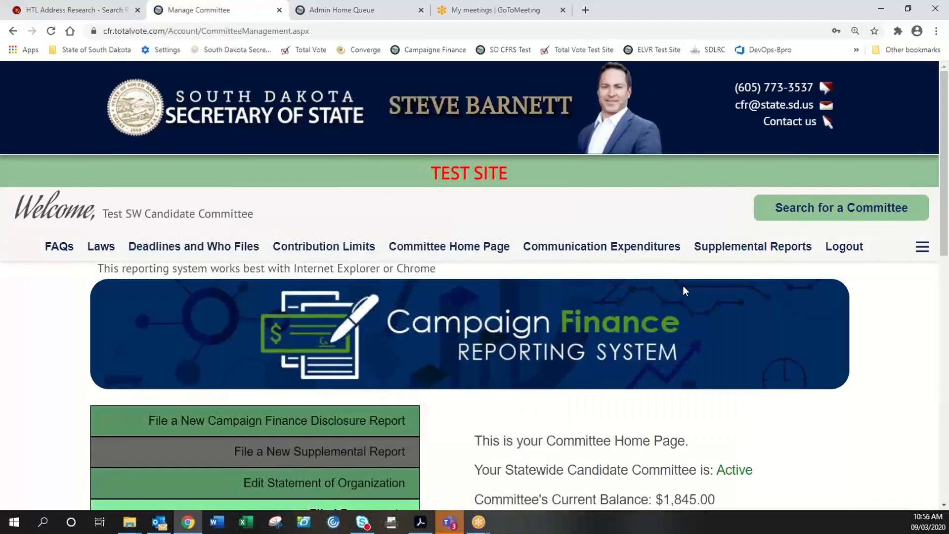
drag(253, 212, 108, 211)
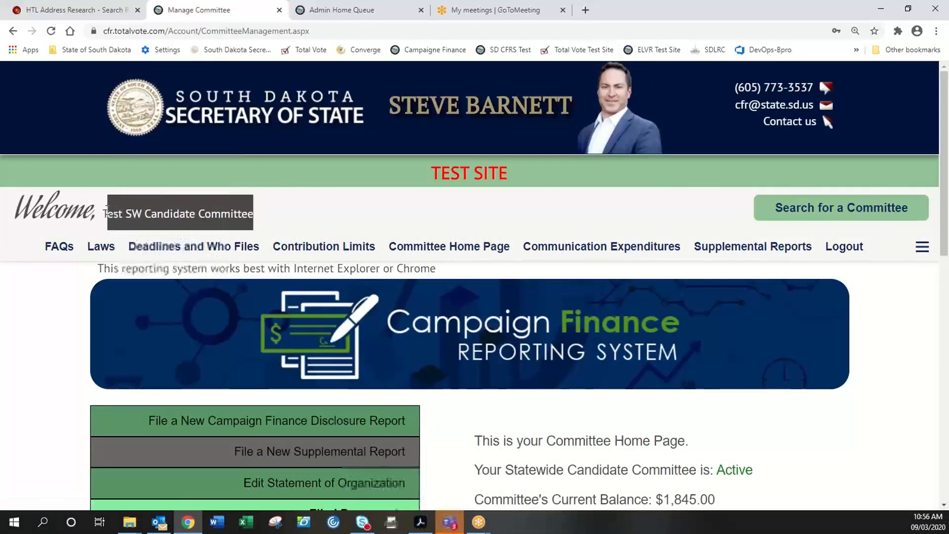
click(741, 250)
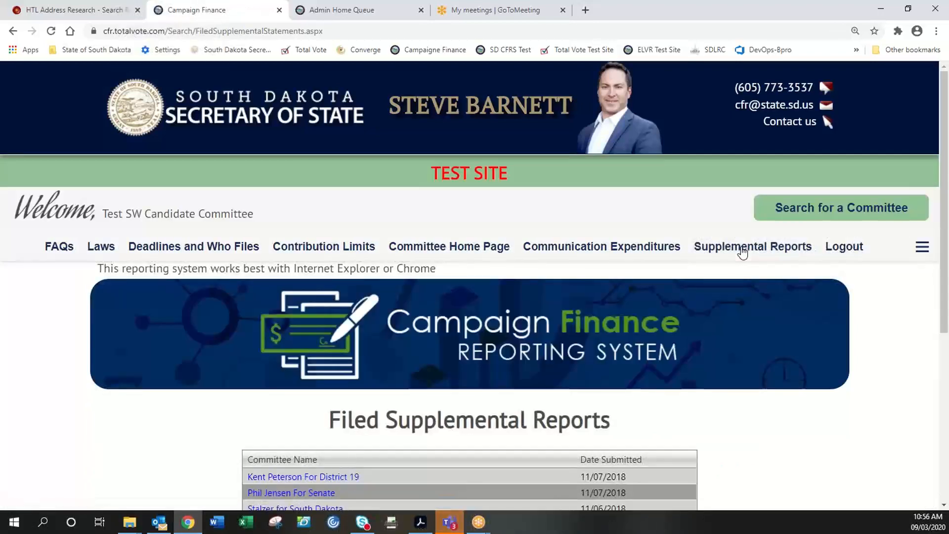
click(13, 30)
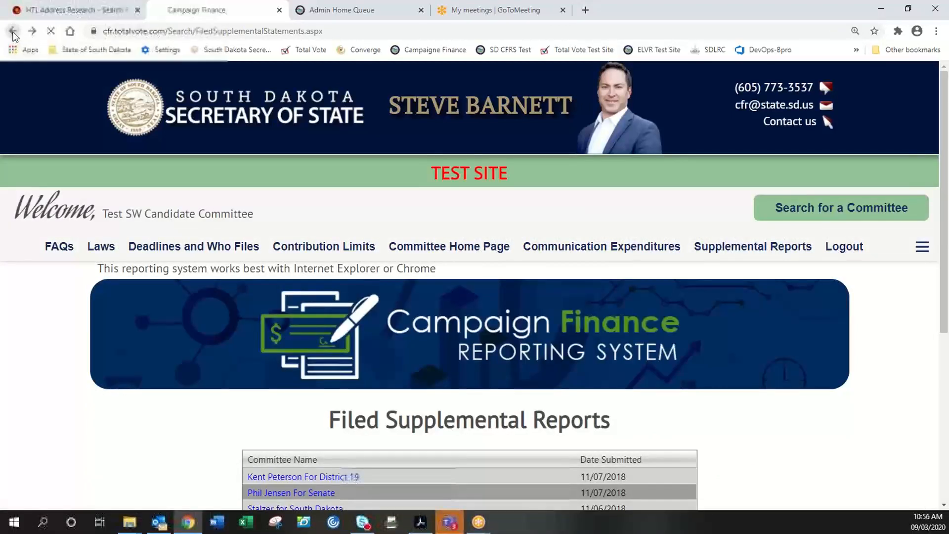
scroll(568, 460, down, 2)
scroll(567, 460, down, 2)
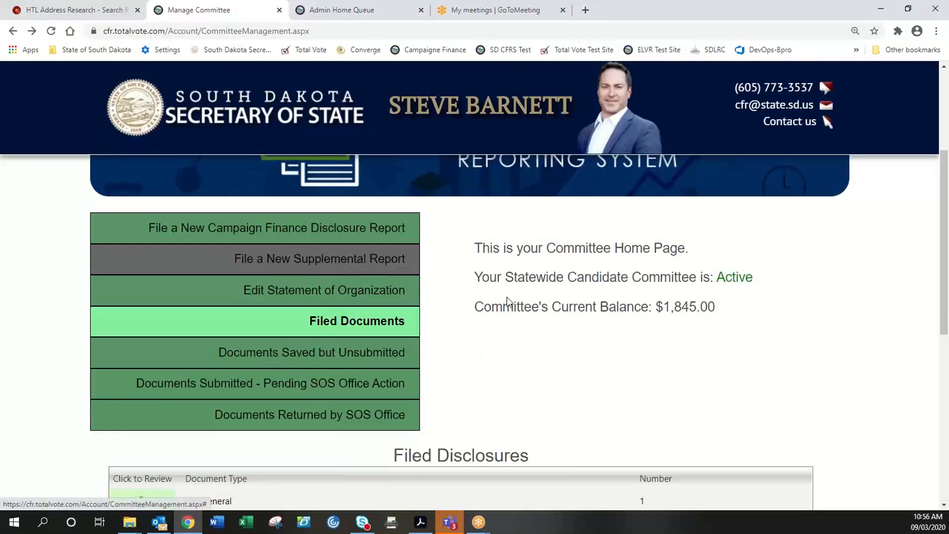
scroll(599, 328, down, 1)
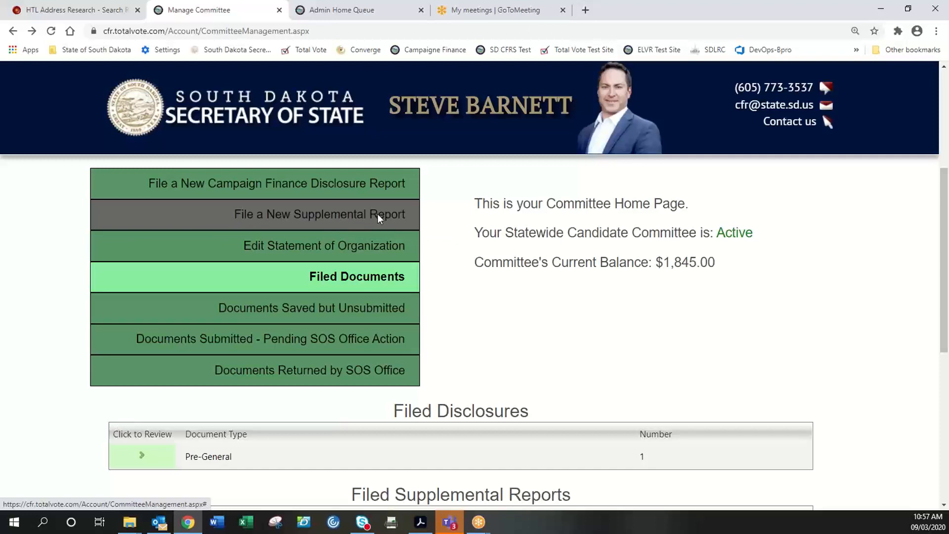
scroll(613, 279, down, 2)
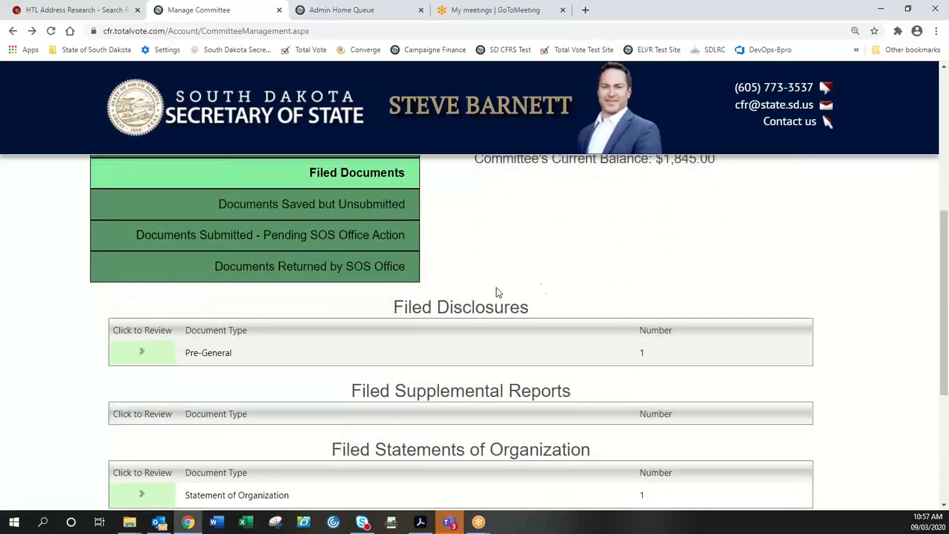
scroll(577, 290, up, 2)
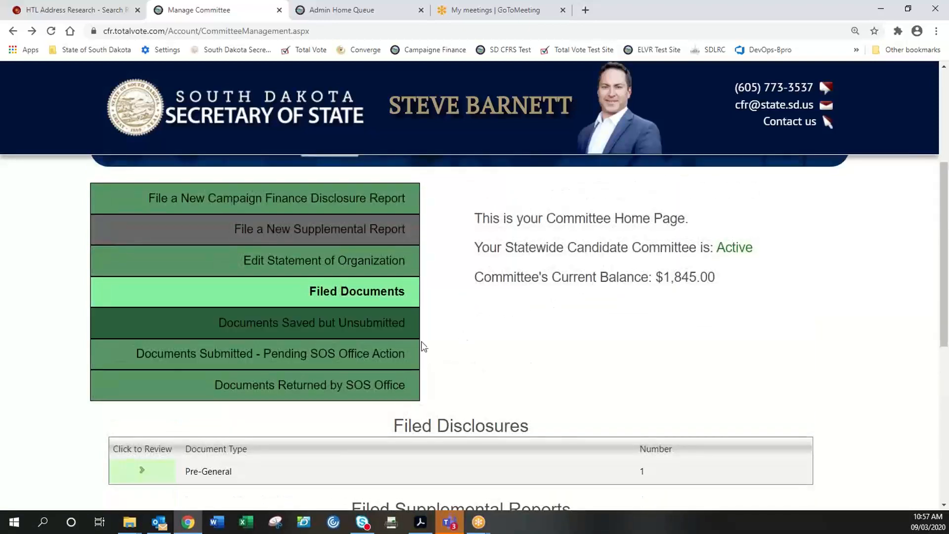
- Show the Edit Statement of Organization section from the committee home menu
click(341, 261)
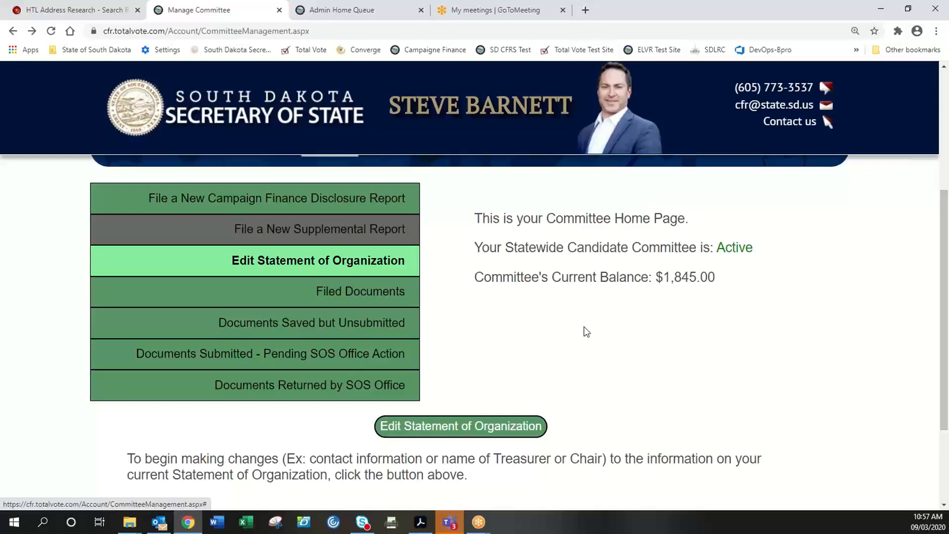
scroll(589, 335, up, 5)
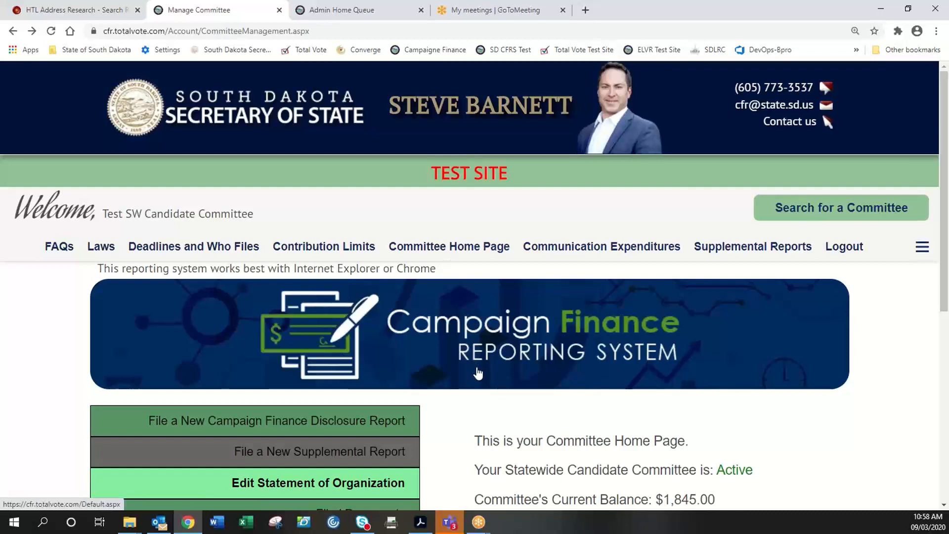
scroll(519, 430, down, 1)
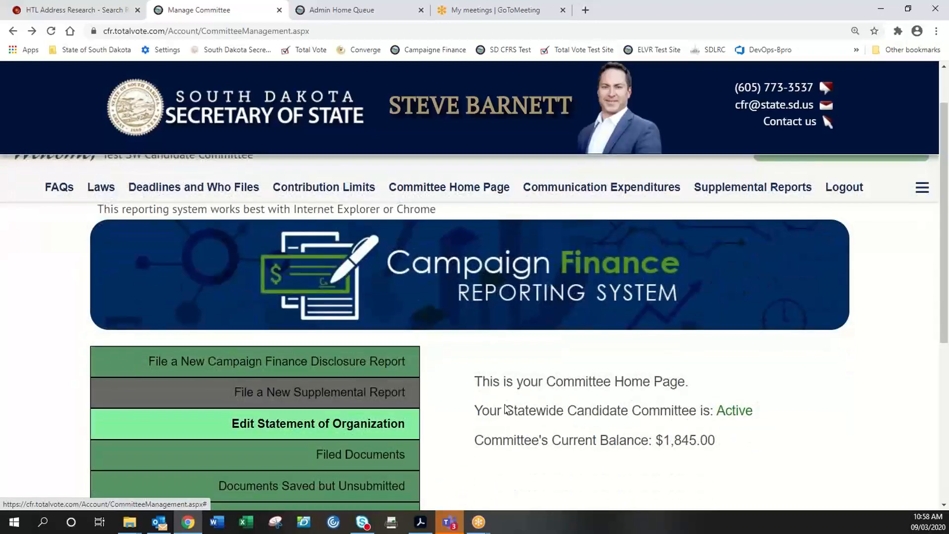